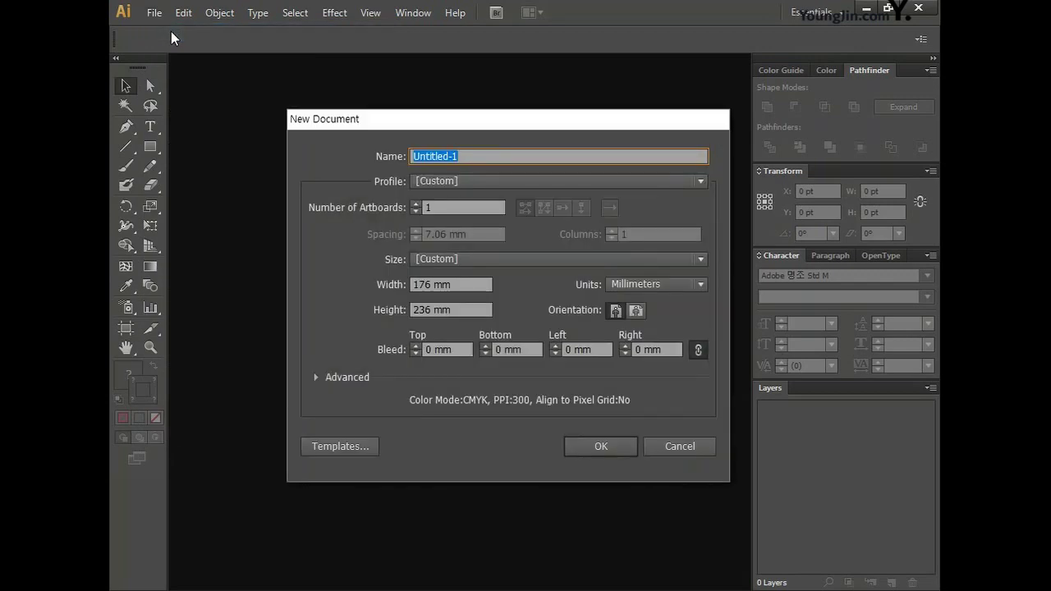
Step: Create a new 176 x 236 mm document named 일러스트작업
text(일러스트작업)
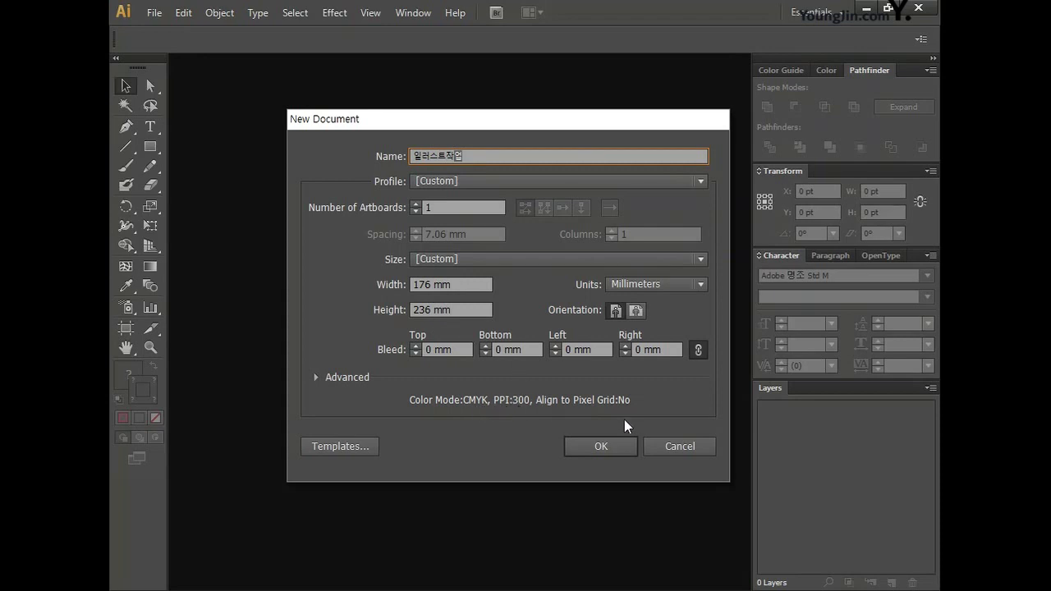
click(600, 448)
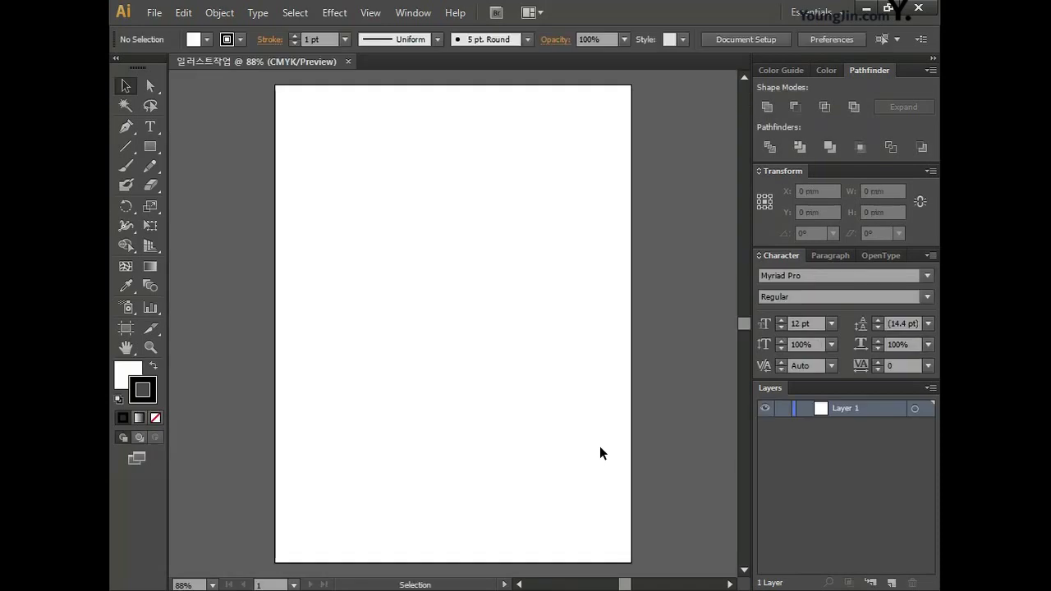
Step: Create a rectangular grid 170 mm wide and 230 mm high with 3 horizontal and 3 vertical dividers
drag(128, 147, 234, 213)
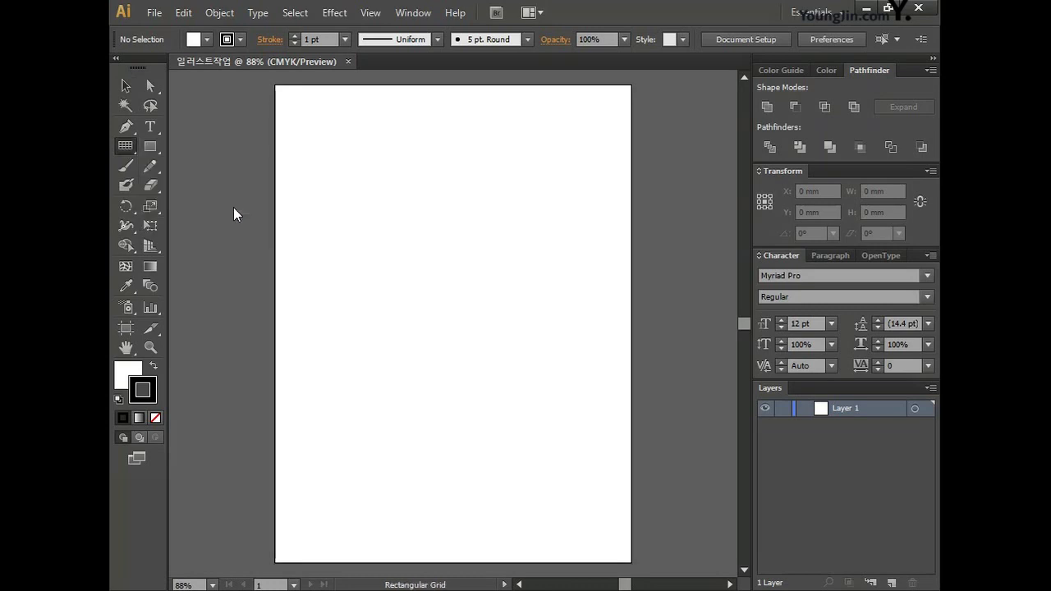
click(471, 200)
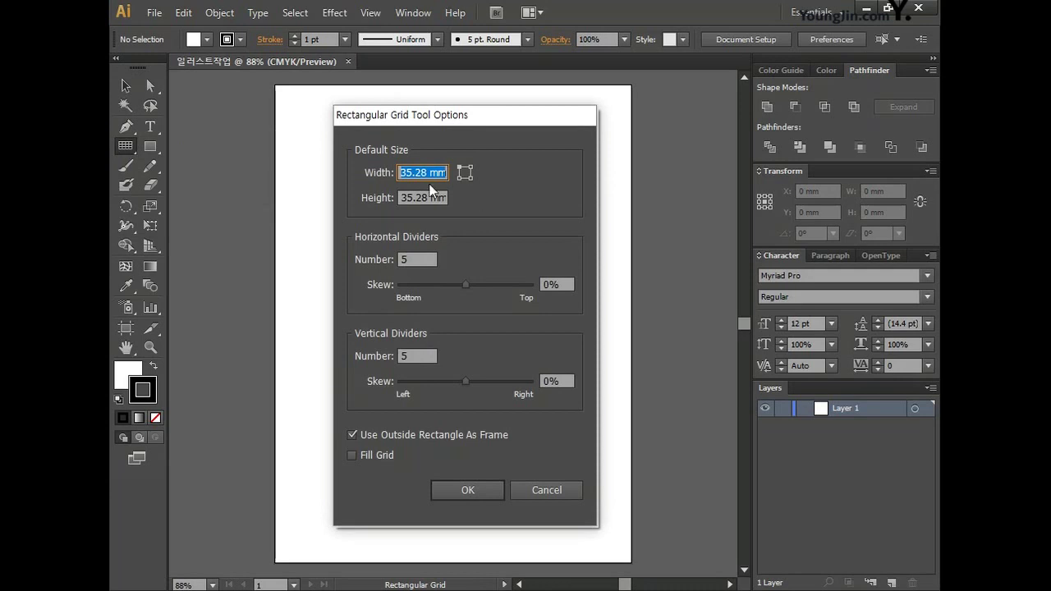
text(17)
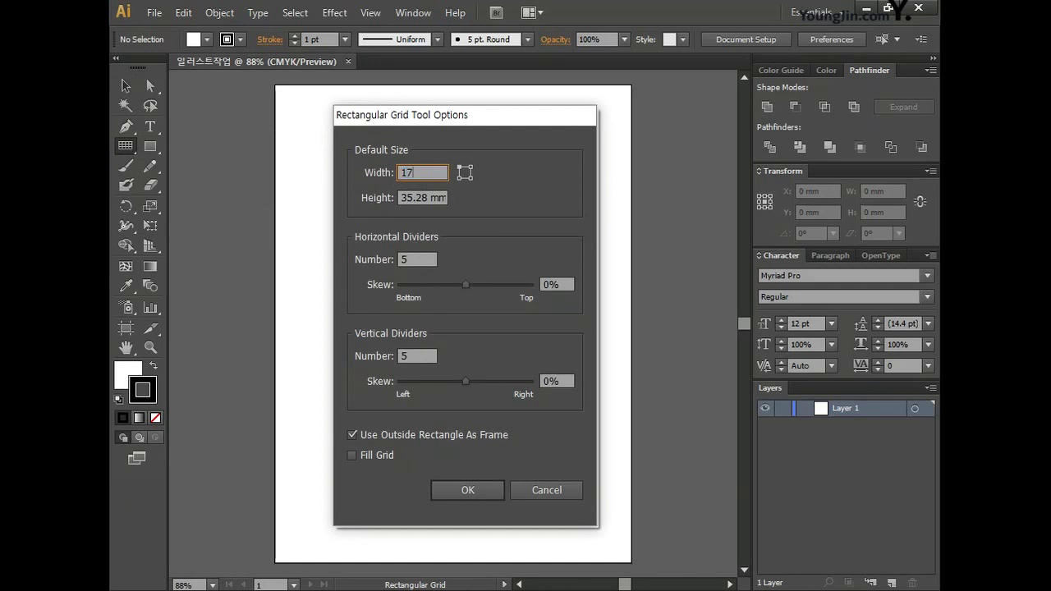
text(0)
key(Tab)
text(230)
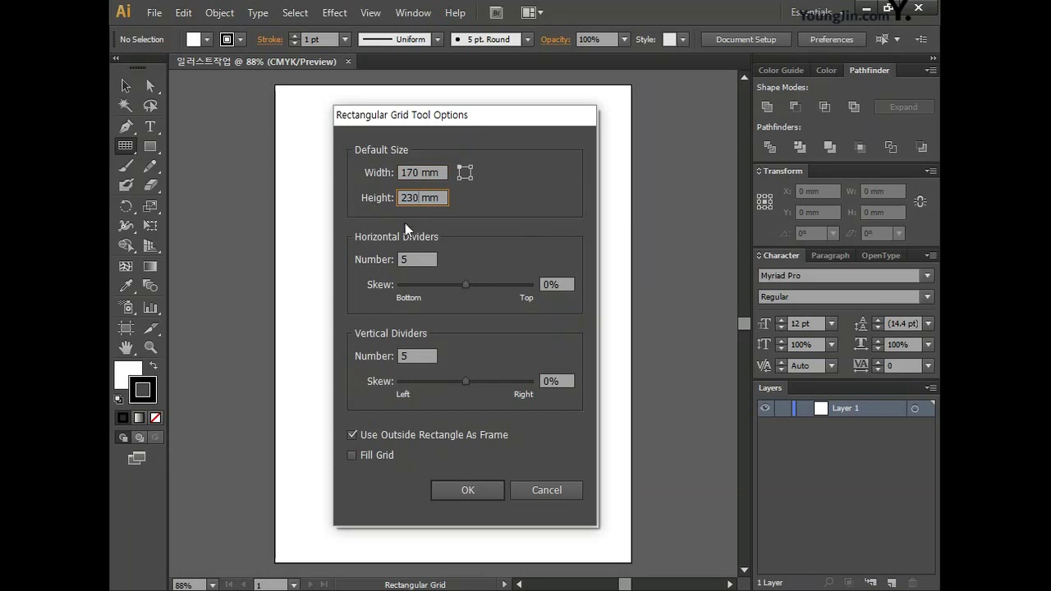
click(418, 257)
text(3)
click(416, 356)
text(3)
click(479, 489)
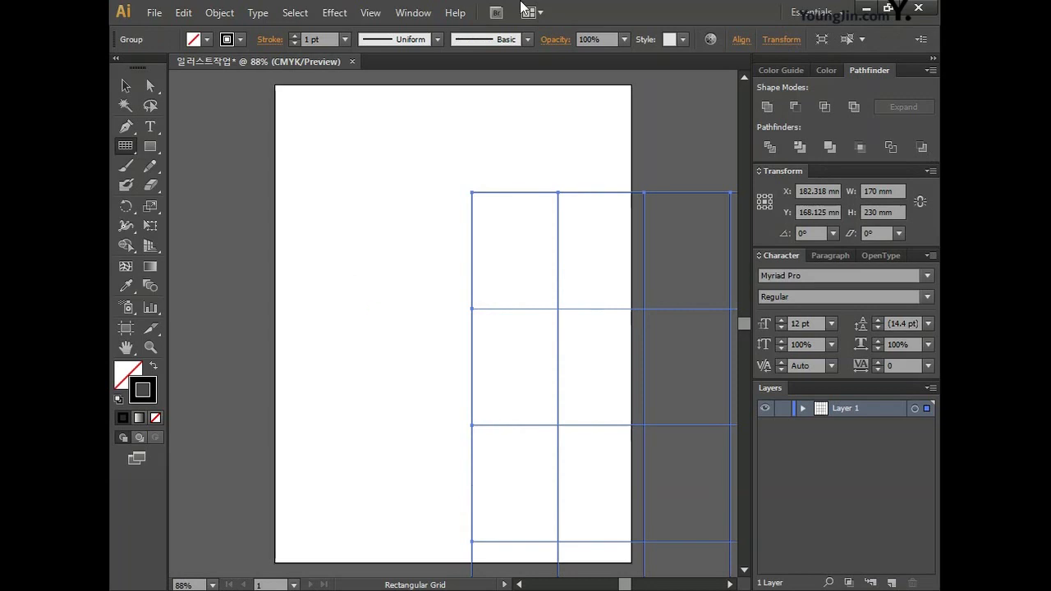
Step: Center the grid horizontally and vertically on the artboard, and deselect it
click(739, 41)
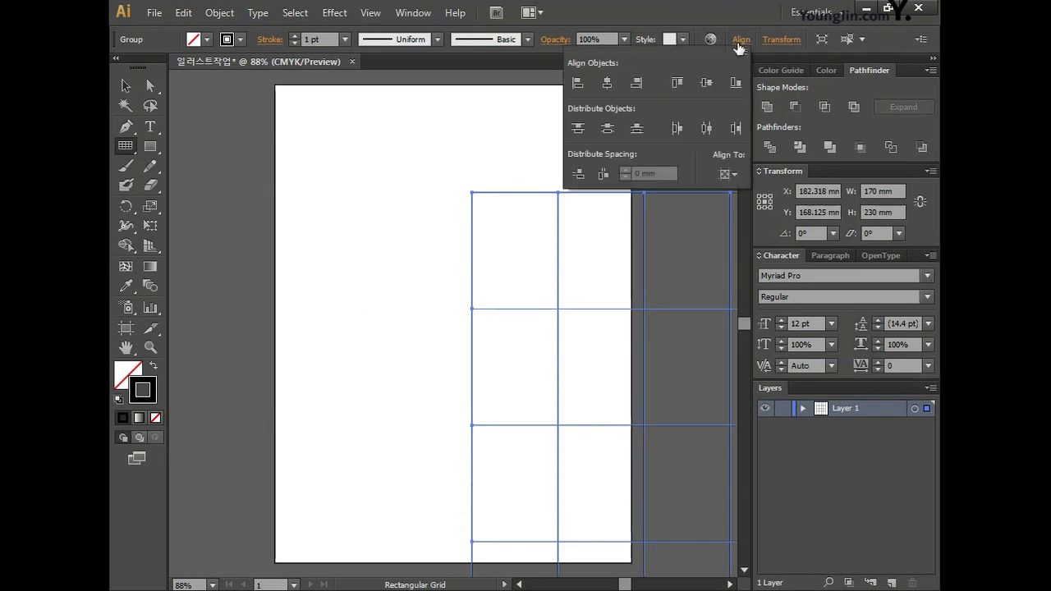
click(730, 173)
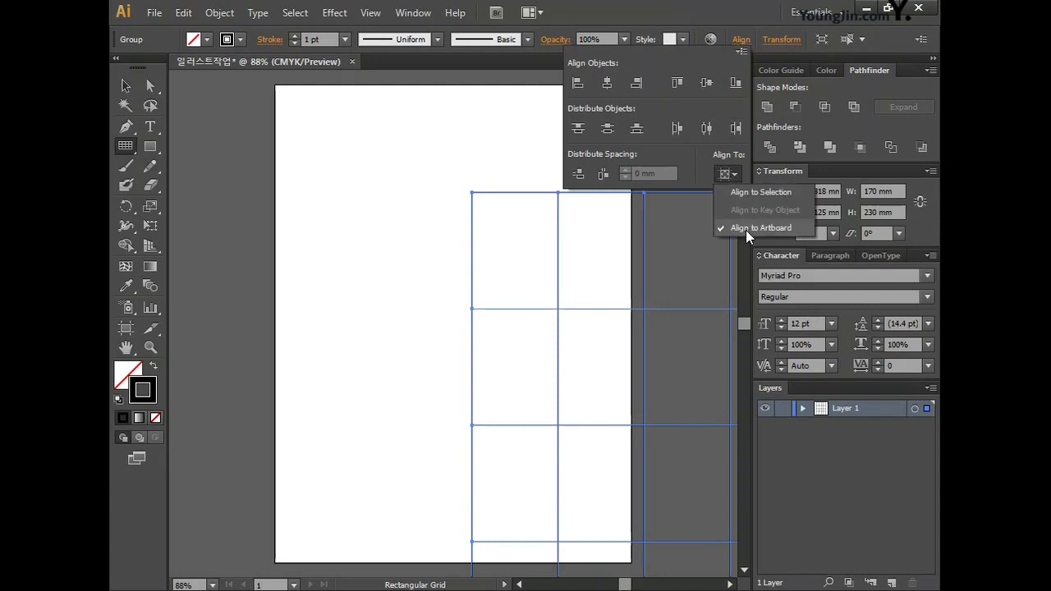
click(607, 81)
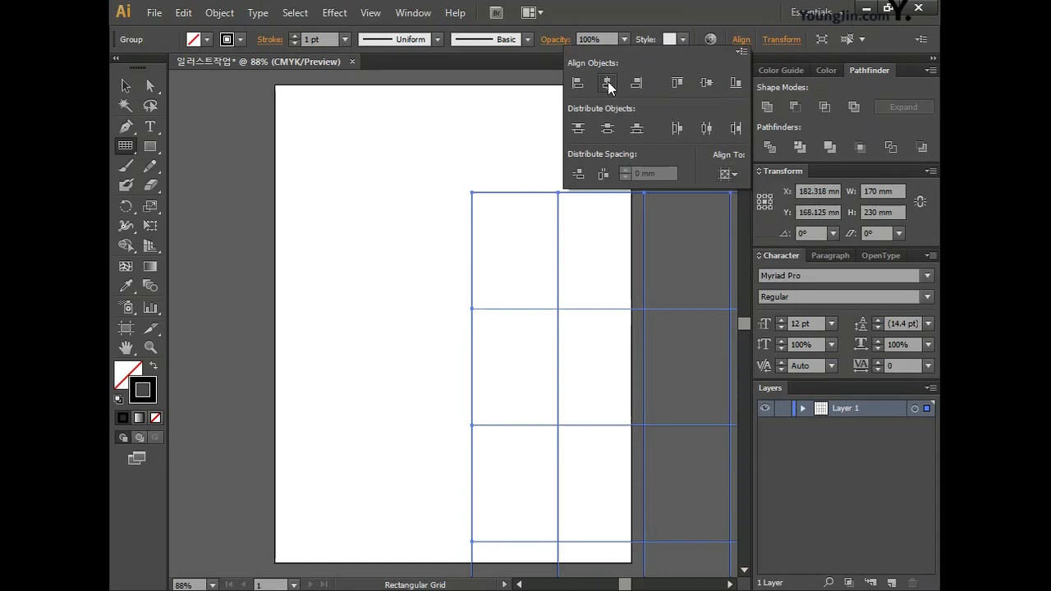
click(607, 81)
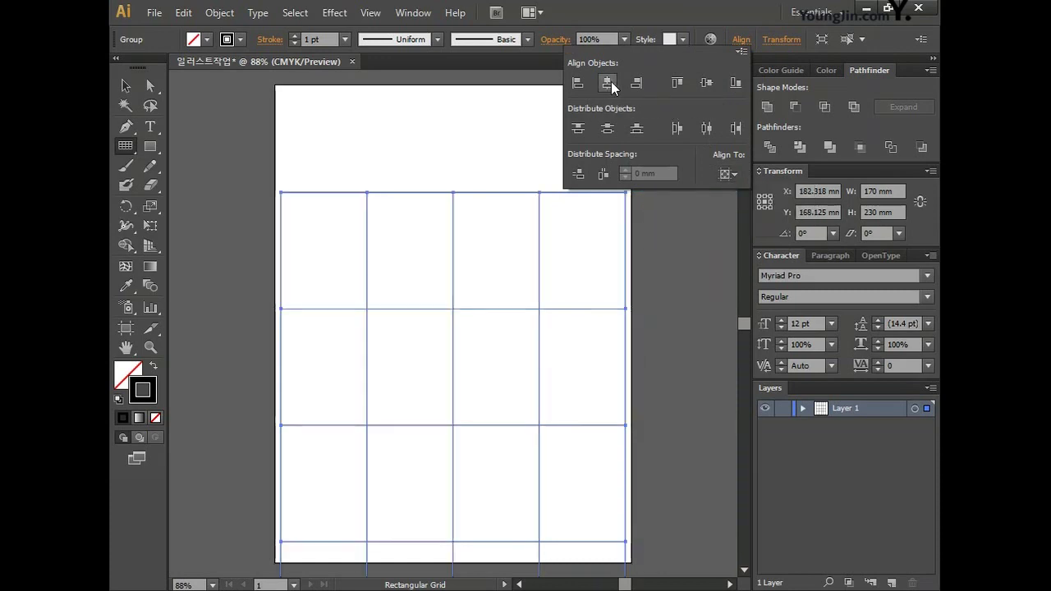
click(706, 83)
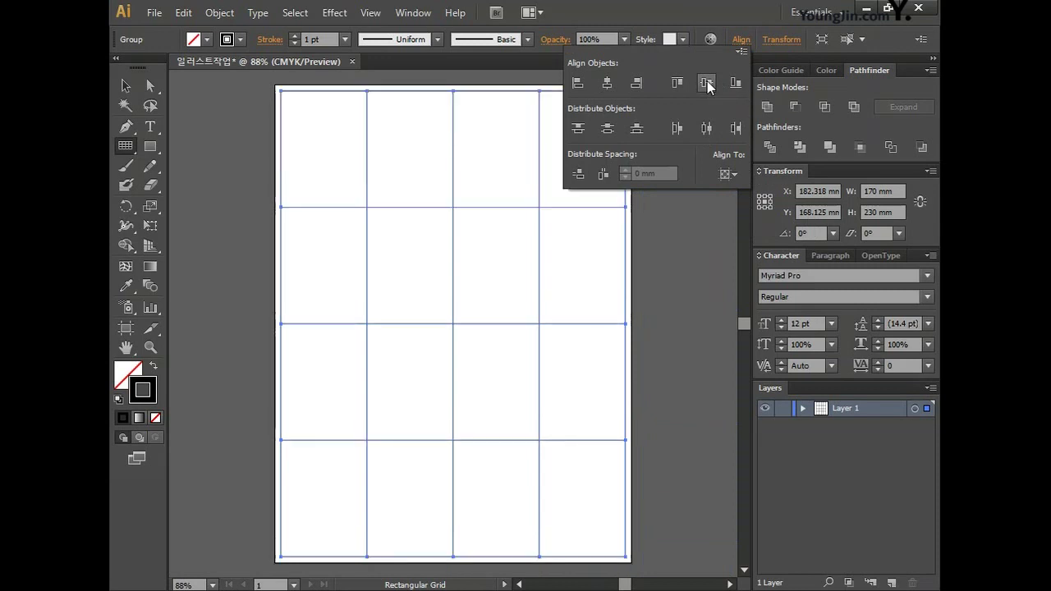
click(741, 40)
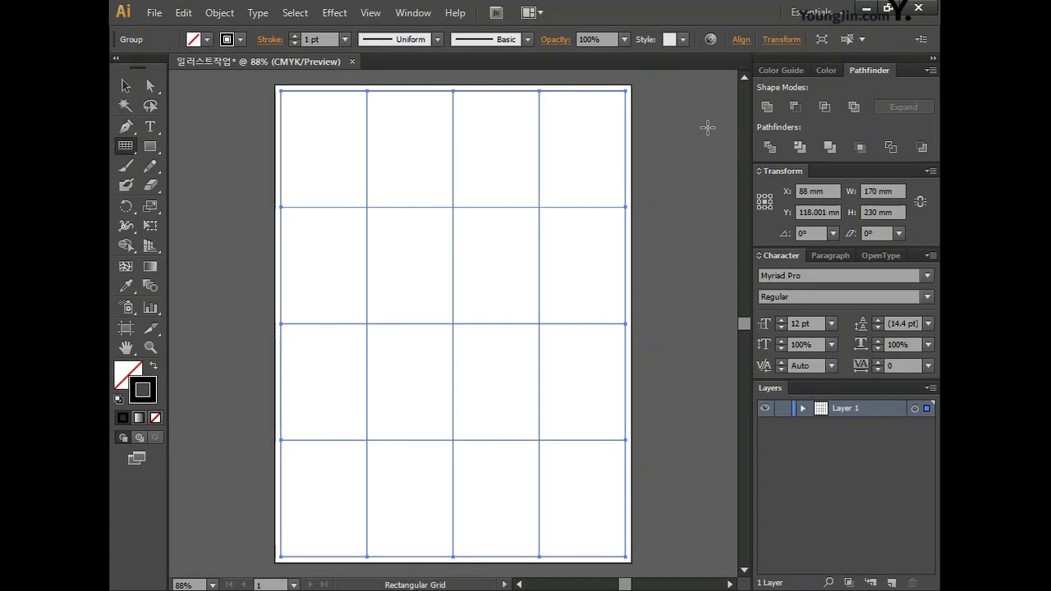
key(ctrl+shift+a)
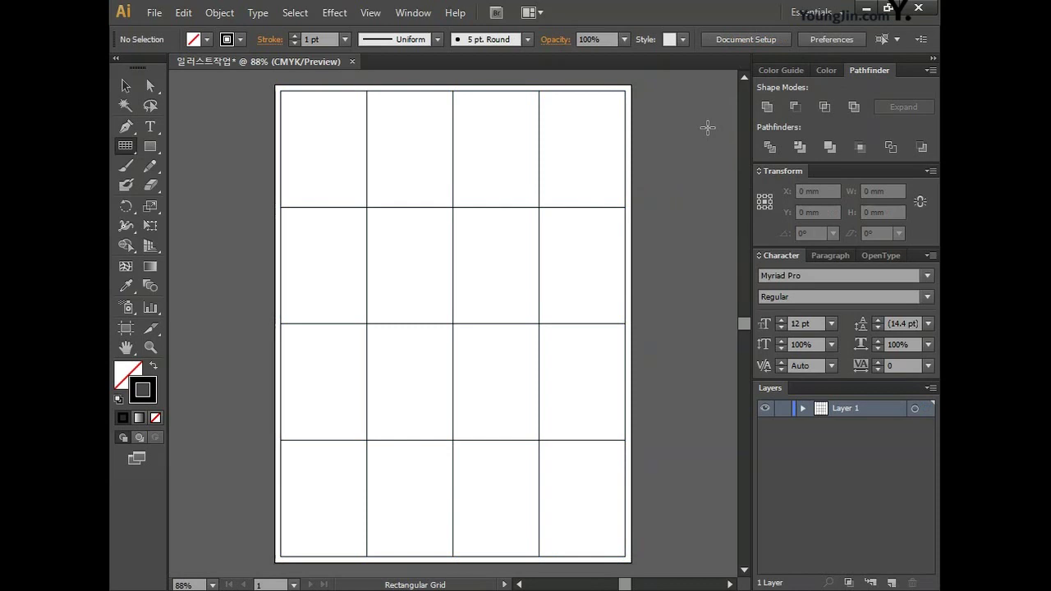
Step: Draw seven parallel diagonal line segments through the grid's intersections, descending from upper left to lower right across all cells
click(124, 146)
click(191, 149)
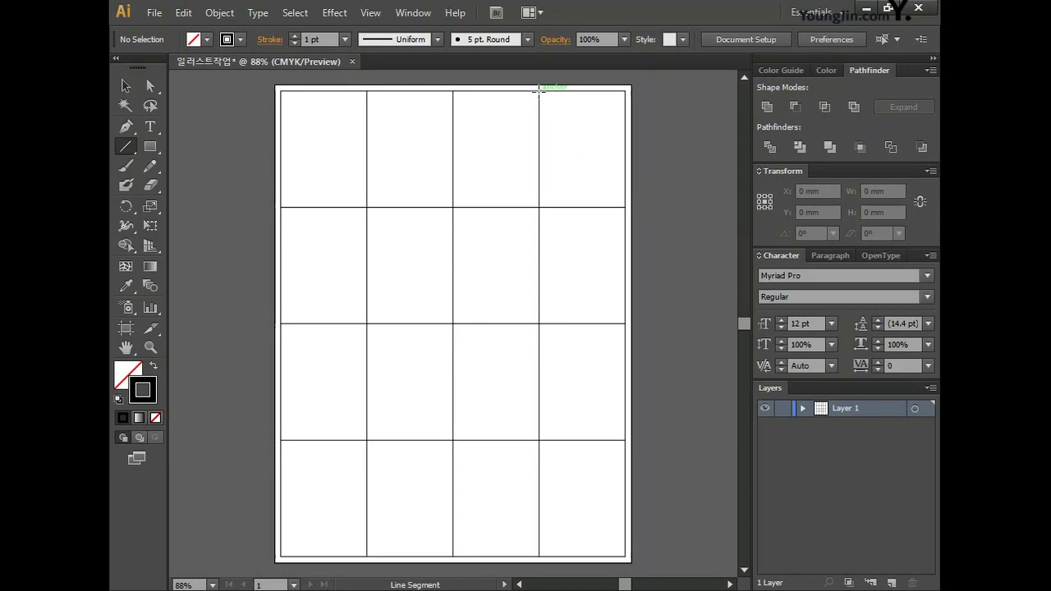
mouse_move(539, 91)
mouse_down()
mouse_move(616, 213)
mouse_move(625, 207)
mouse_up()
drag(453, 91, 626, 323)
drag(367, 90, 626, 440)
mouse_move(282, 91)
mouse_down()
mouse_move(612, 573)
mouse_move(625, 557)
mouse_up()
mouse_move(281, 207)
mouse_down()
mouse_move(392, 378)
mouse_move(539, 557)
mouse_up()
mouse_move(282, 323)
mouse_down()
mouse_move(461, 552)
mouse_move(453, 557)
mouse_up()
drag(281, 440, 366, 556)
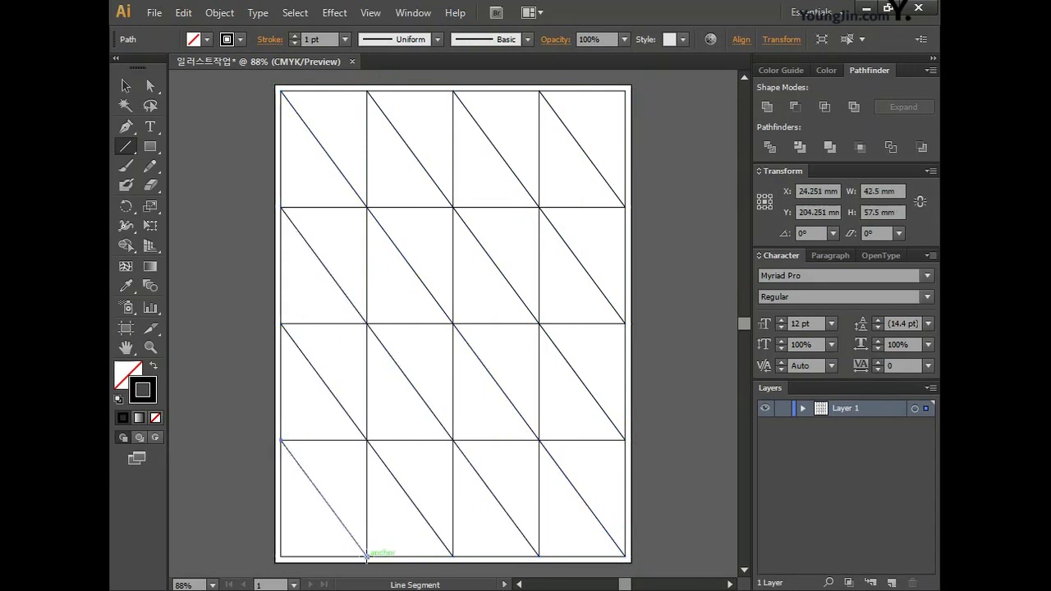
Step: Reflect a copy of all the diagonal lines across the vertical axis to form an X in each cell
key(ctrl+a)
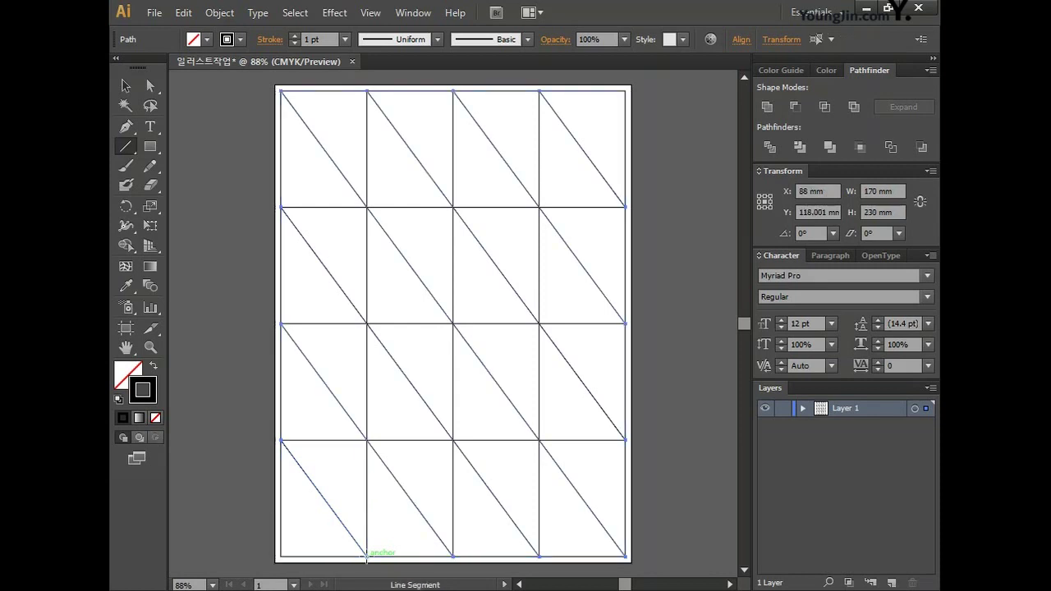
drag(126, 206, 172, 226)
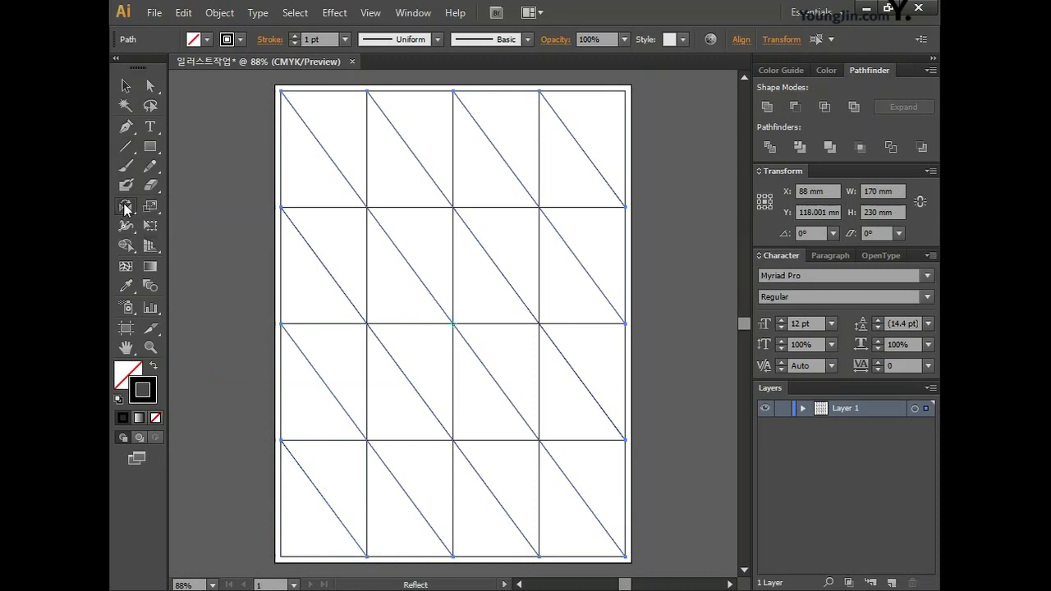
double_click(125, 206)
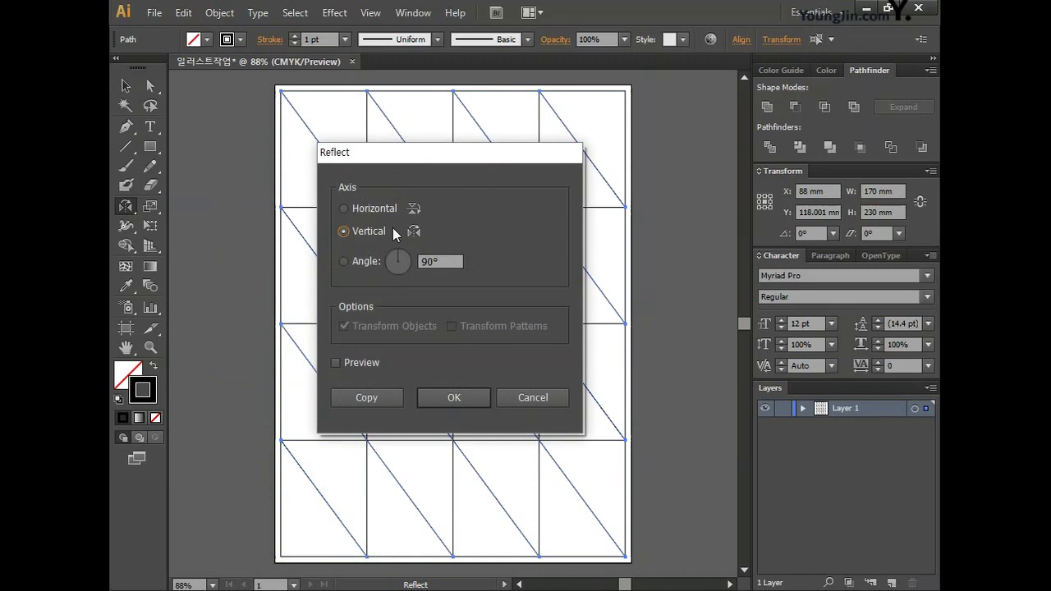
click(384, 398)
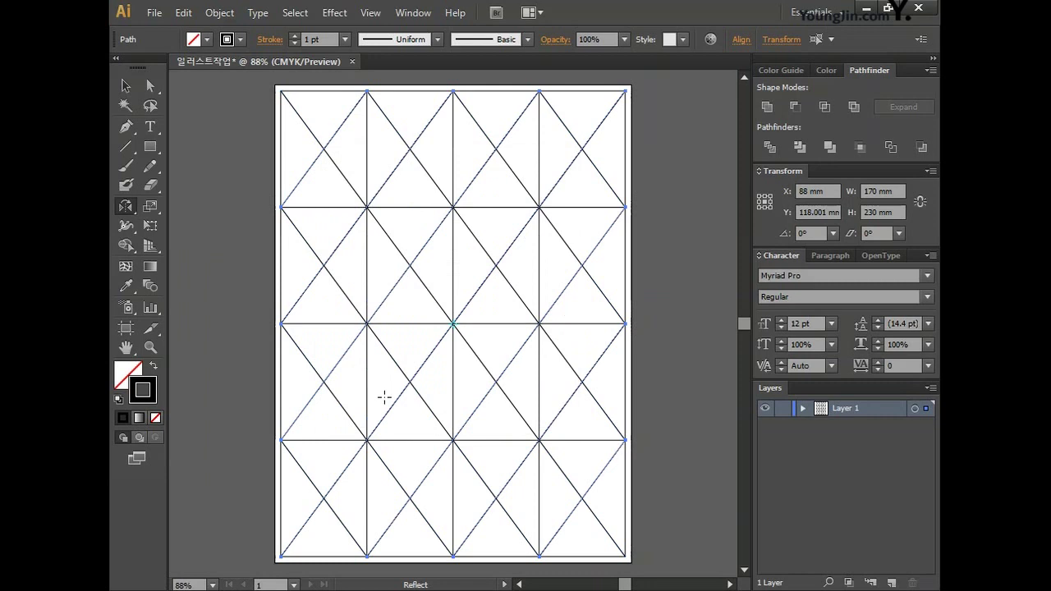
Step: Select the grid together with all the diagonal lines and group them
key(ctrl+a)
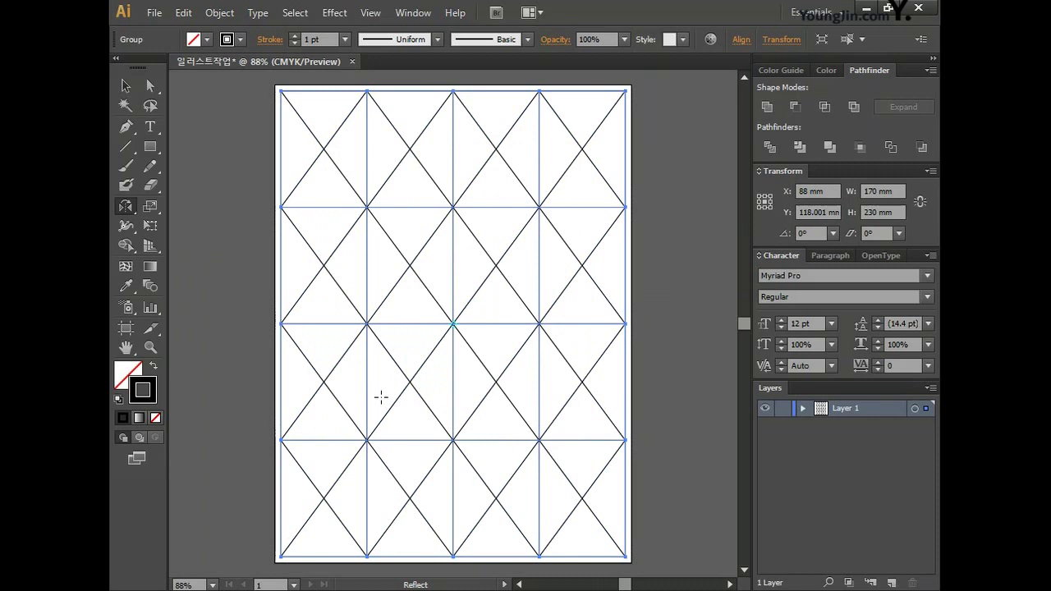
key(ctrl+shift+g)
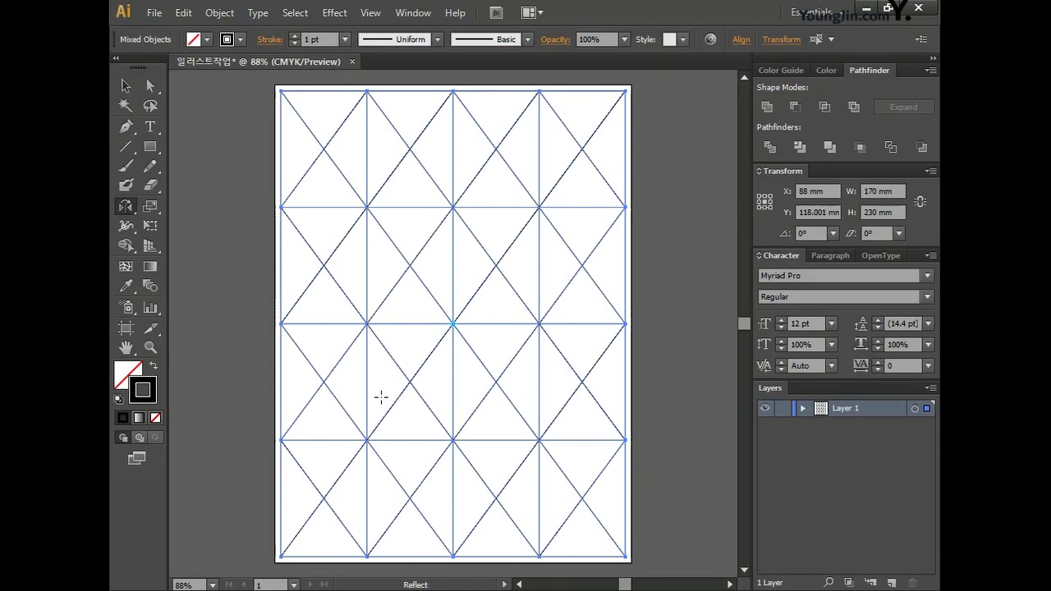
key(ctrl+g)
Step: Set the grouped grid's stroke color to the pinkish red FC034A
double_click(143, 391)
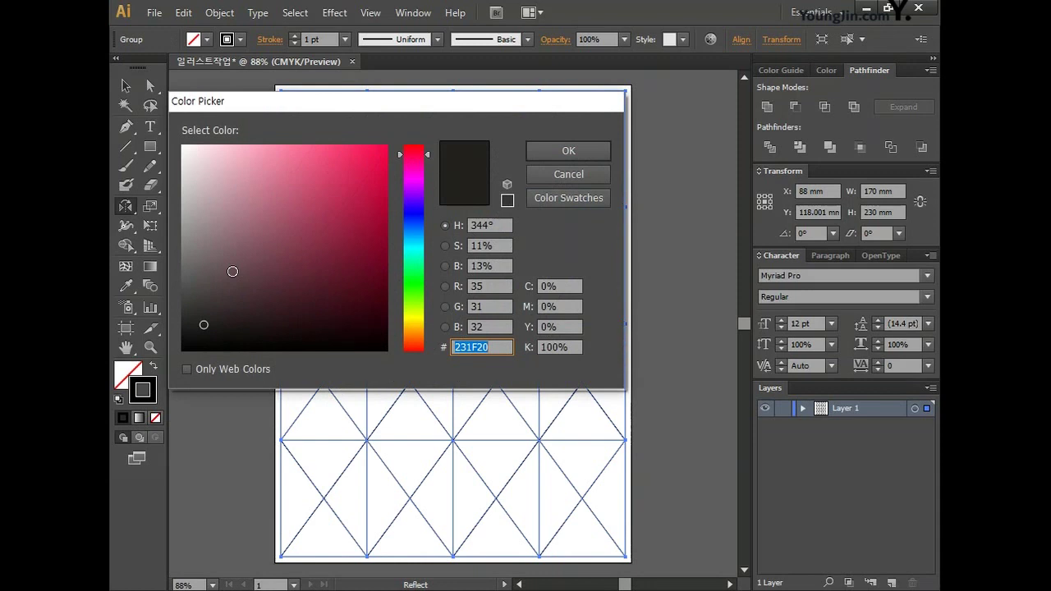
click(387, 149)
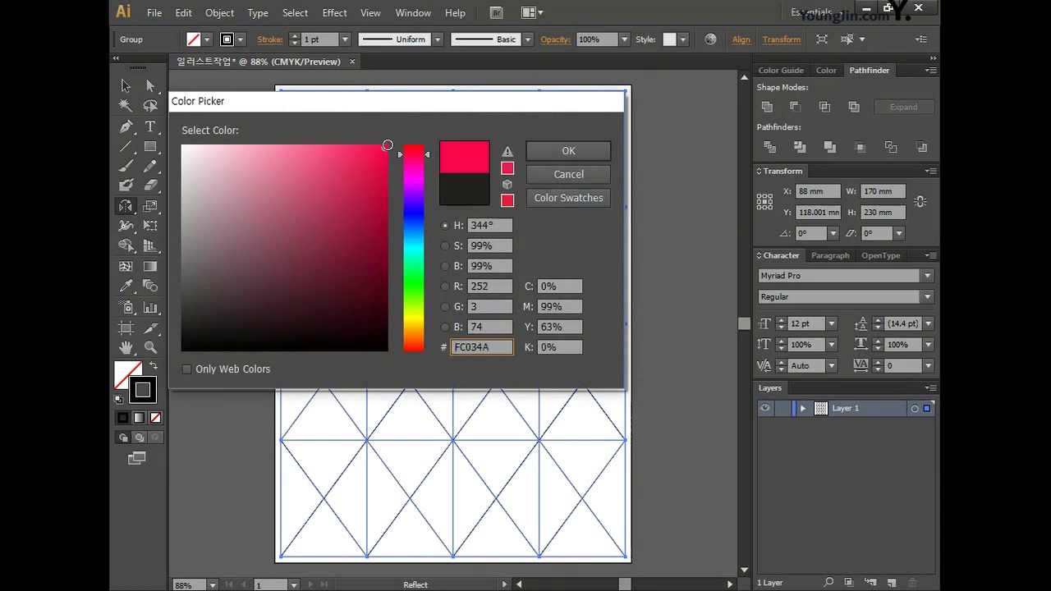
click(568, 153)
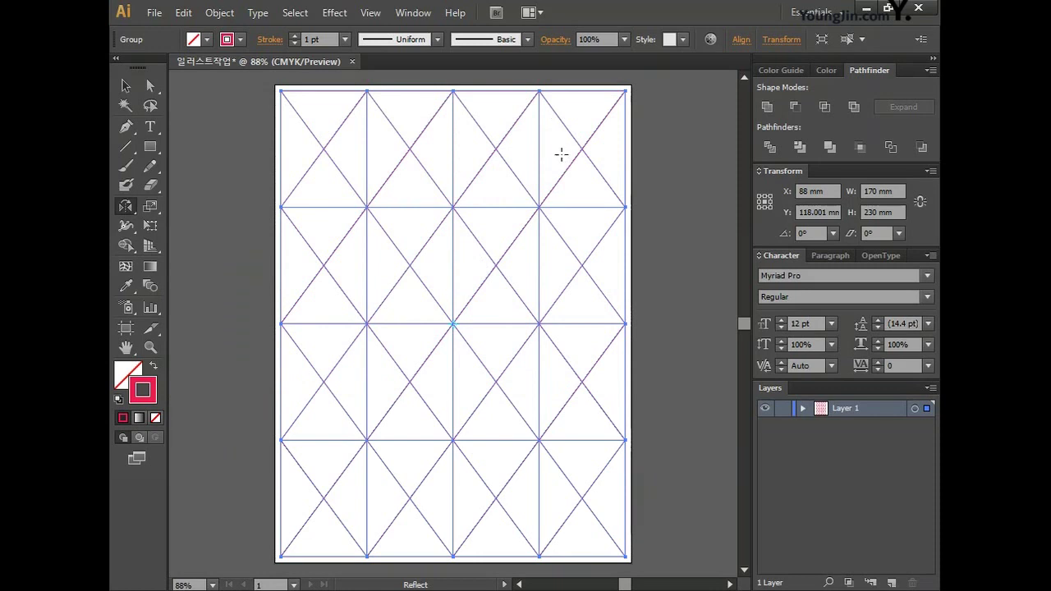
Step: Save the document in the 작업 folder as 일러스트작업.ai in Illustrator CS6 format
click(155, 13)
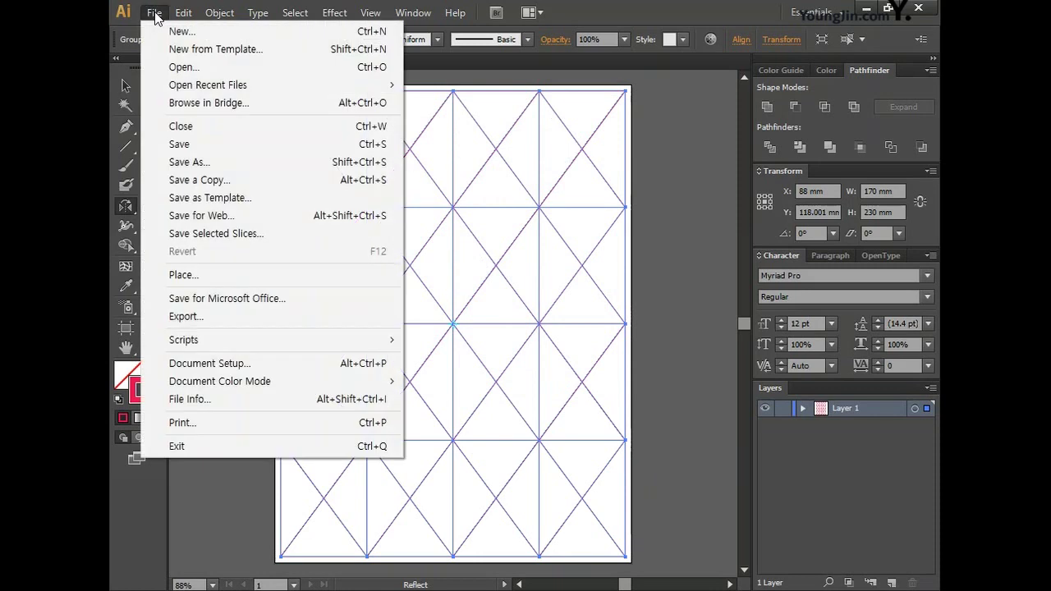
click(178, 142)
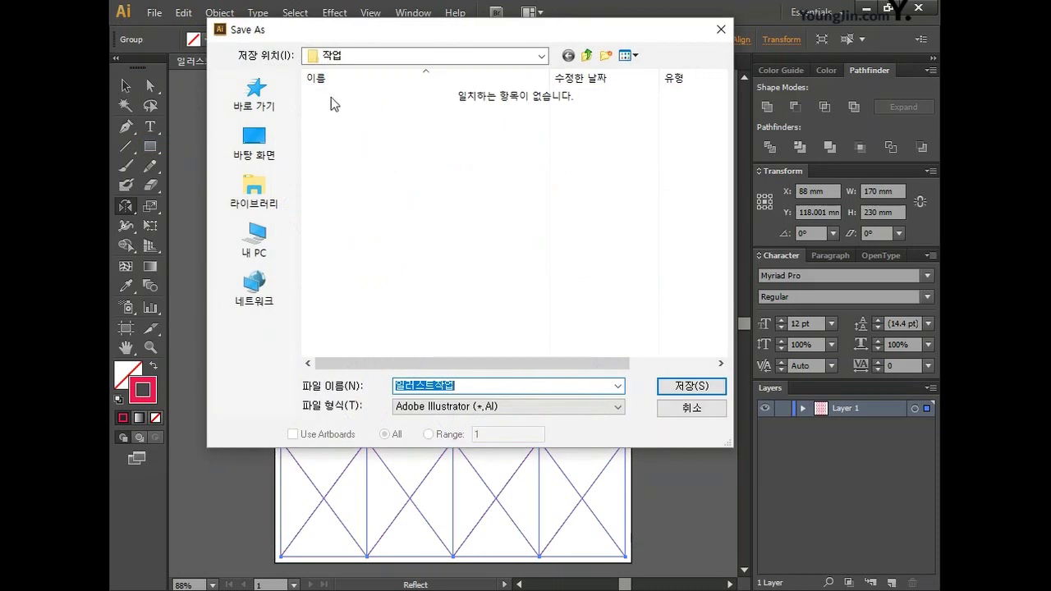
click(467, 385)
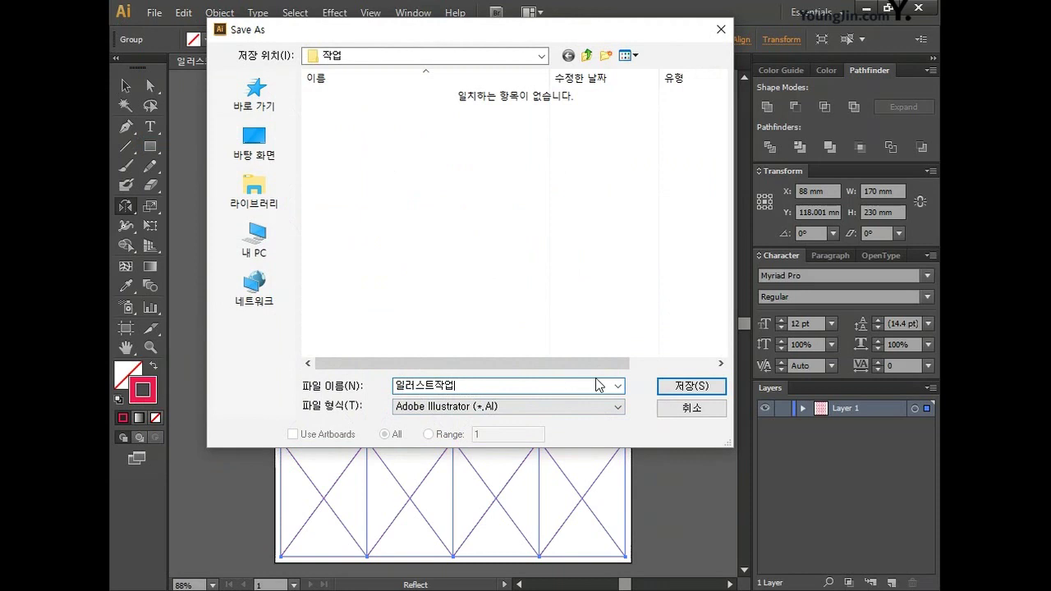
click(681, 391)
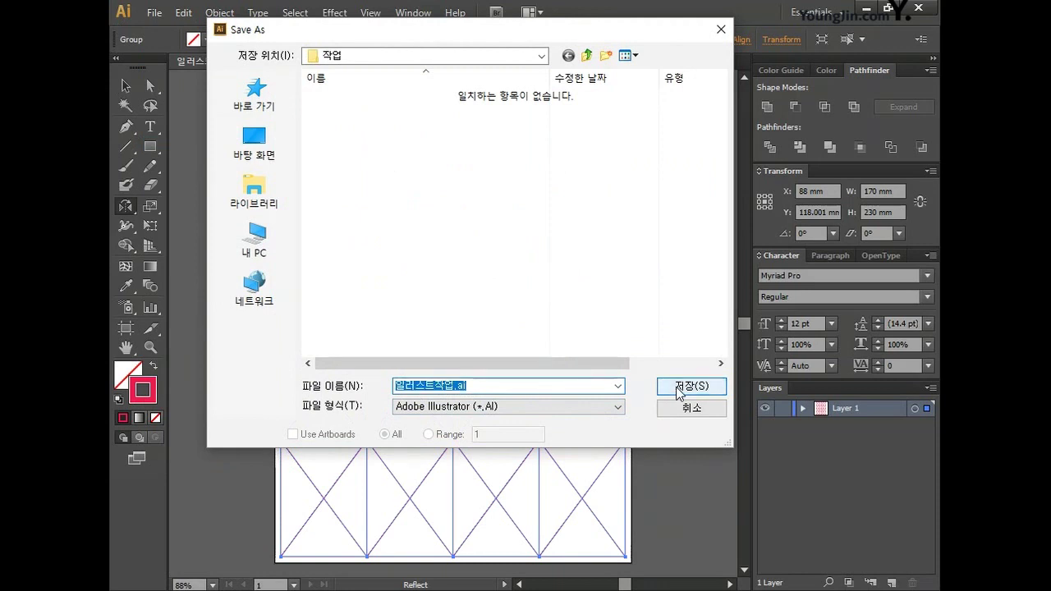
click(678, 390)
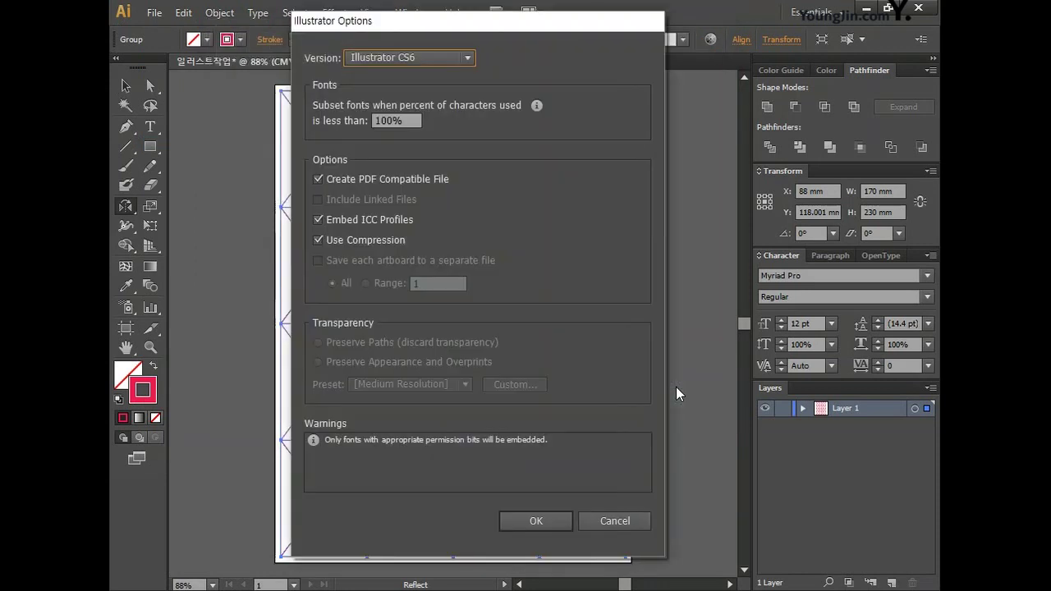
click(535, 521)
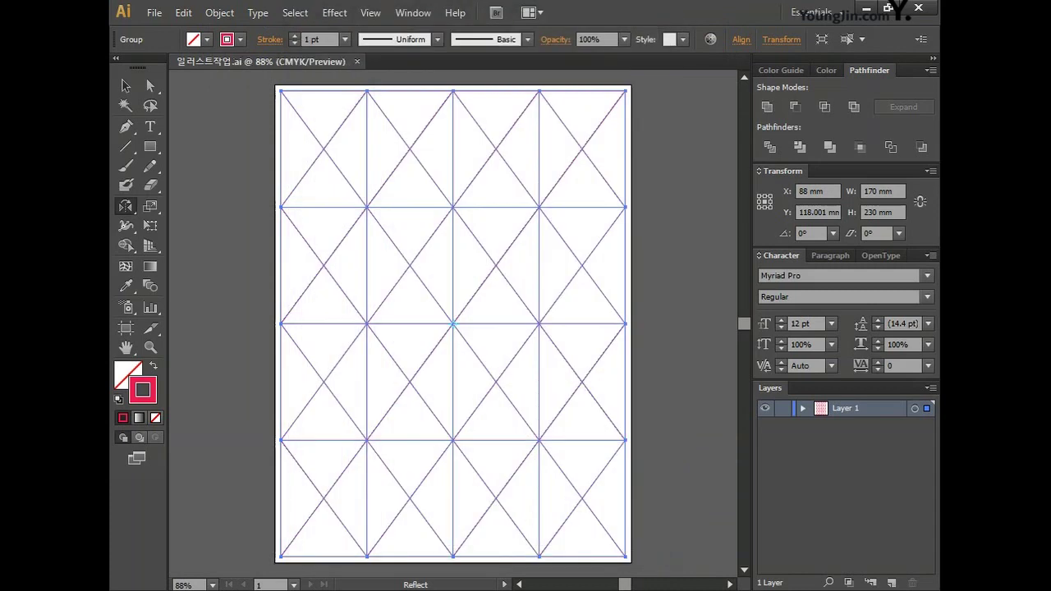
Step: Deselect the grid artwork and turn on Overprint Preview for the document
key(ctrl+shift+a)
key(ctrl+0)
key(h)
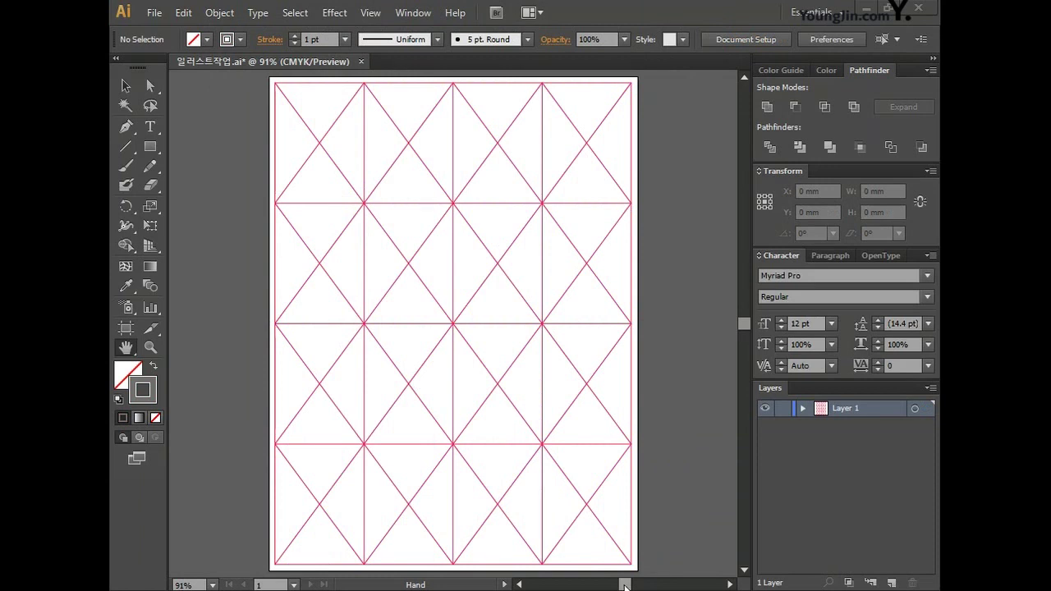
drag(624, 584, 616, 584)
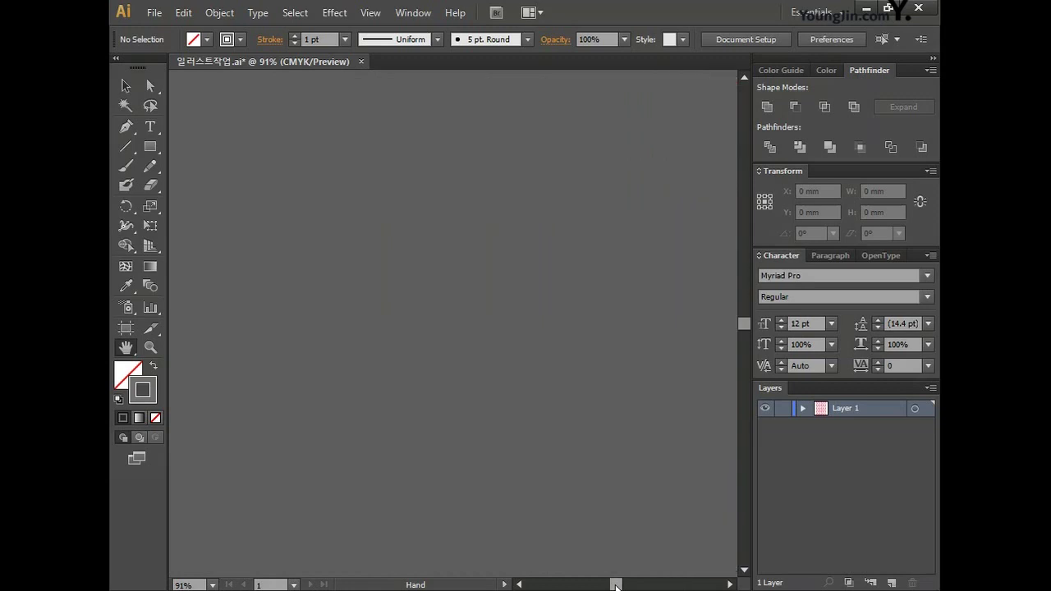
click(370, 13)
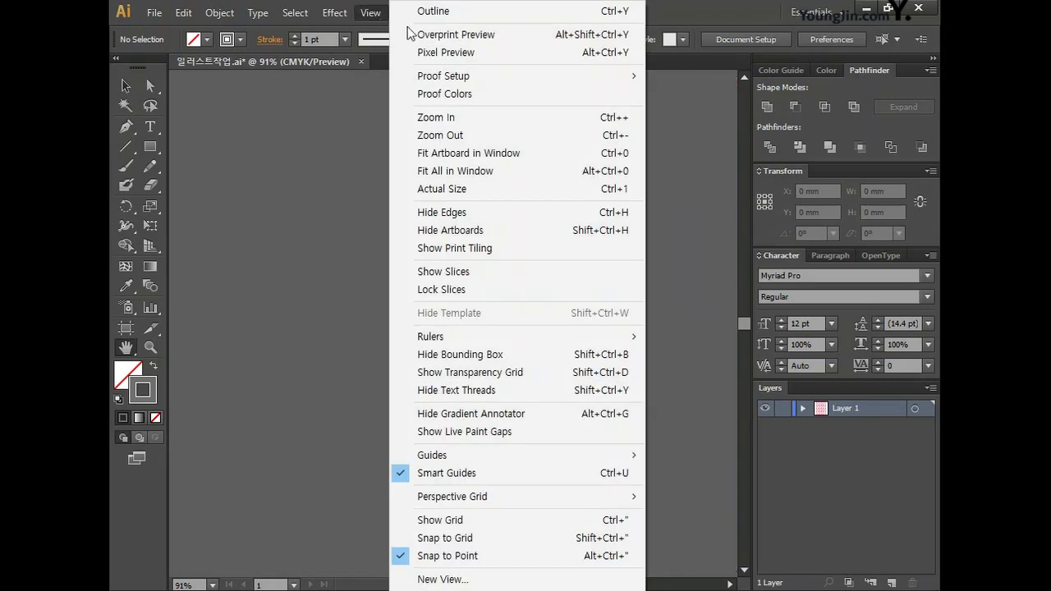
click(509, 37)
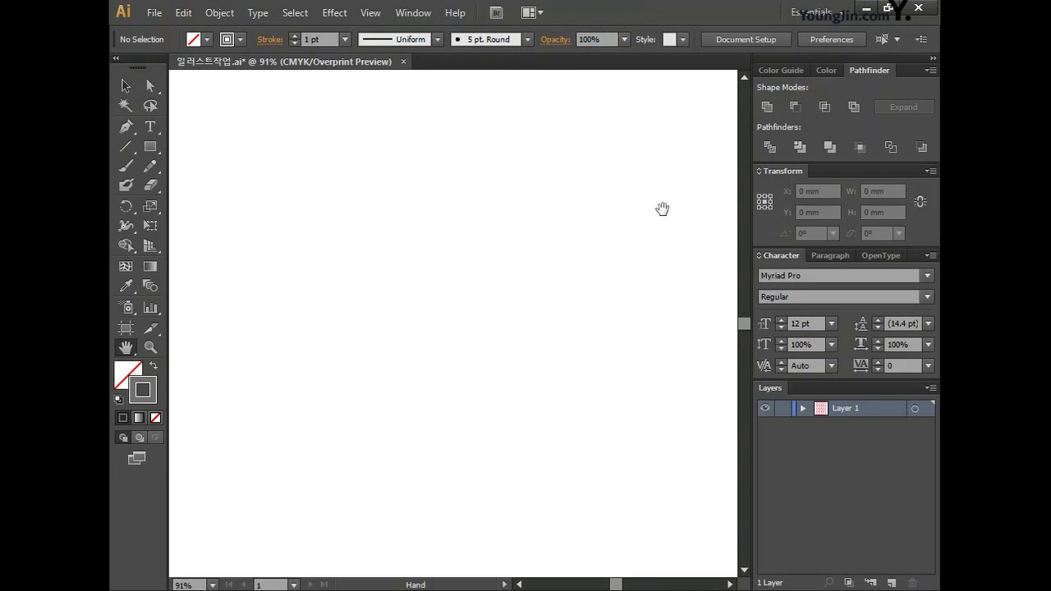
Step: Draw a vertical line about 51 mm long on the empty canvas and set its stroke to C 0, M 0, Y 0, K 70
click(129, 147)
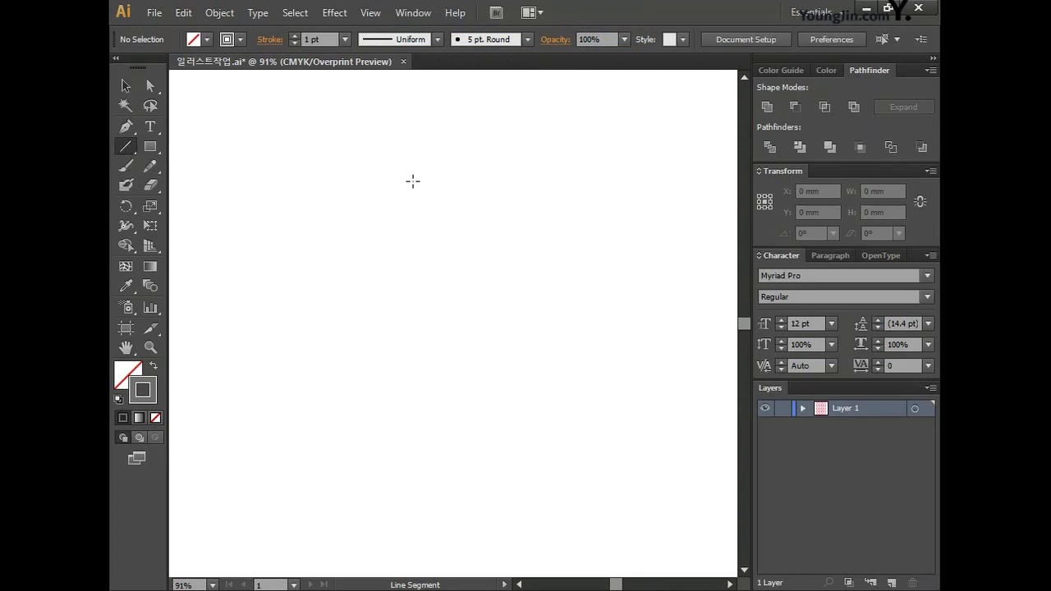
drag(435, 184, 449, 290)
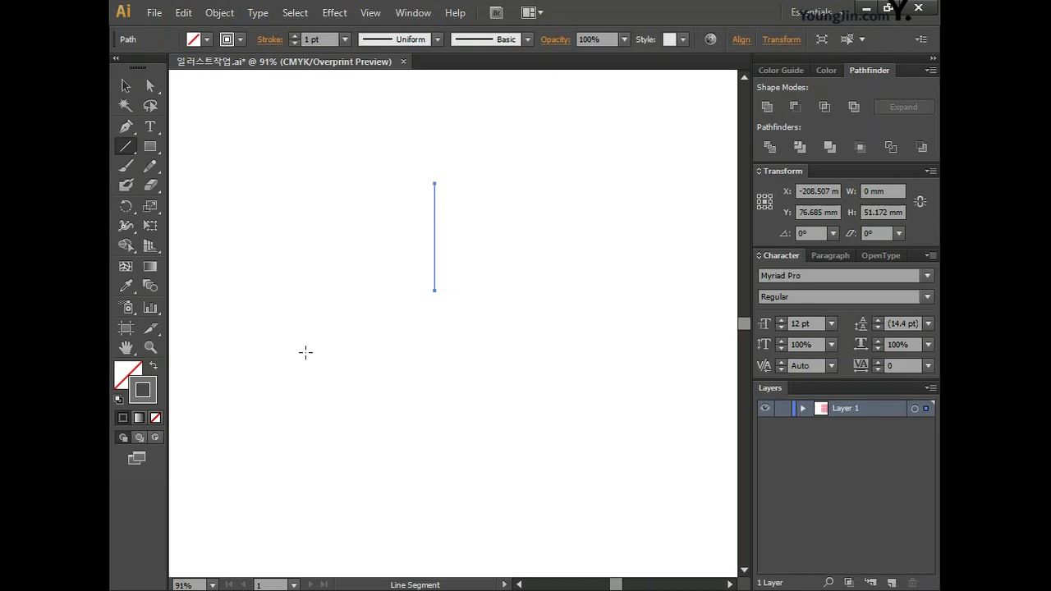
double_click(144, 391)
click(549, 286)
text(0)
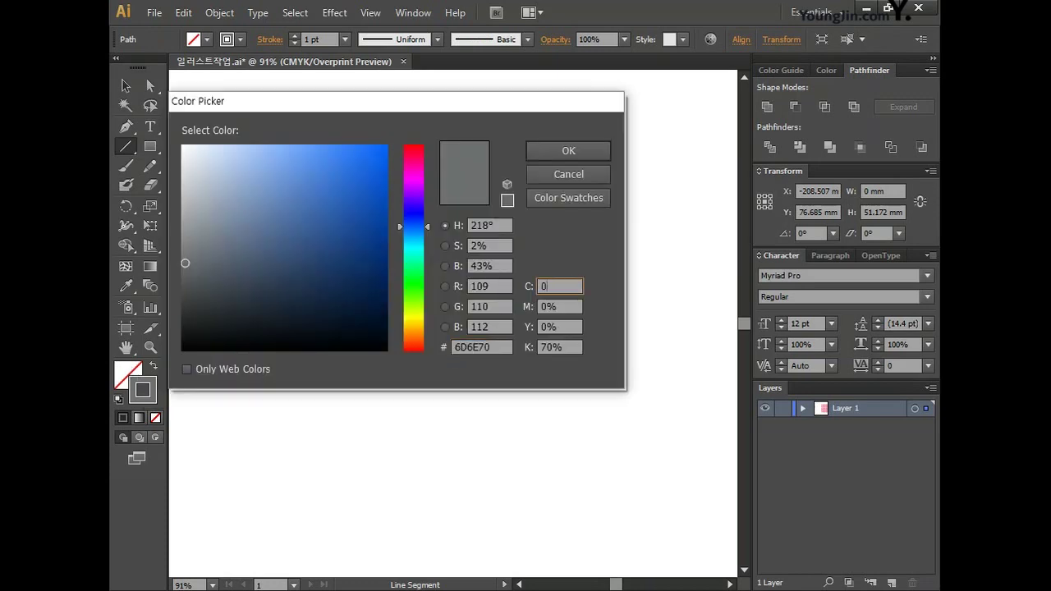
key(Tab)
text(0)
key(Tab)
text(0)
key(Tab)
text(70)
click(569, 150)
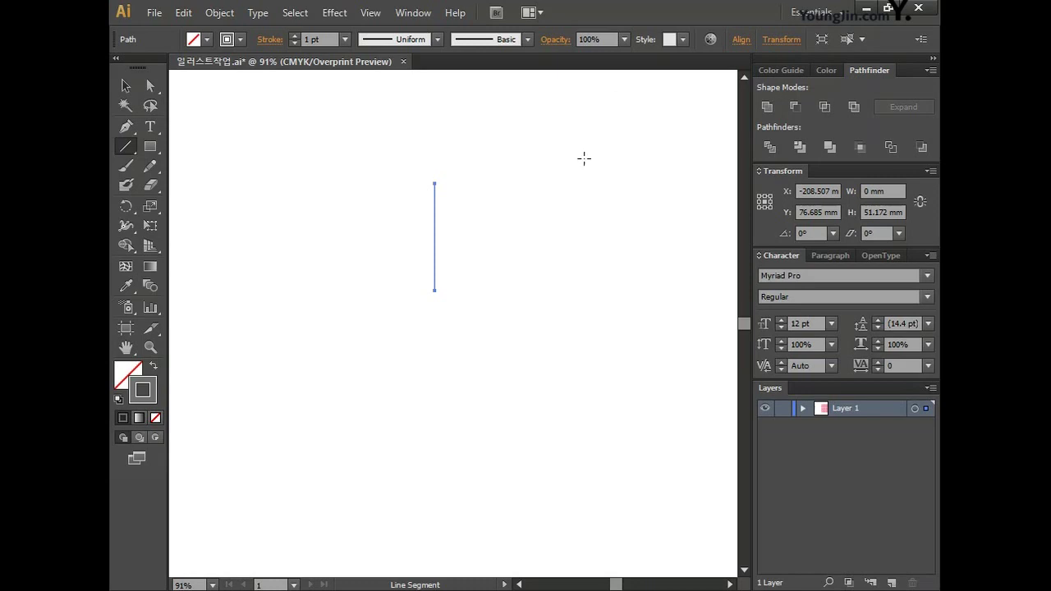
Step: Make a 72° rotated copy of the line about its lower endpoint and repeat it three times to form five spokes
click(125, 206)
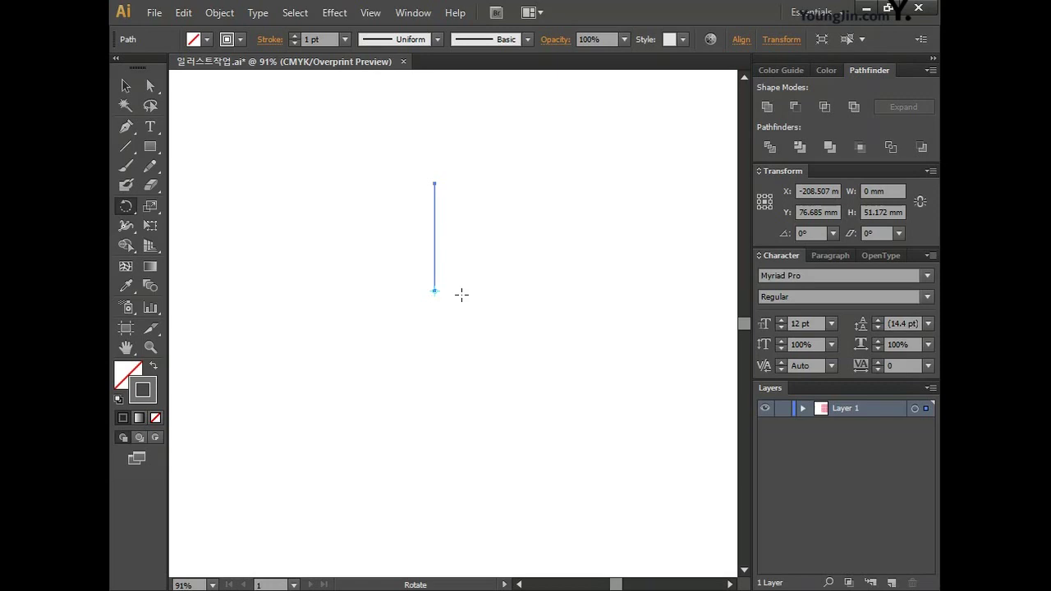
alt+click(435, 290)
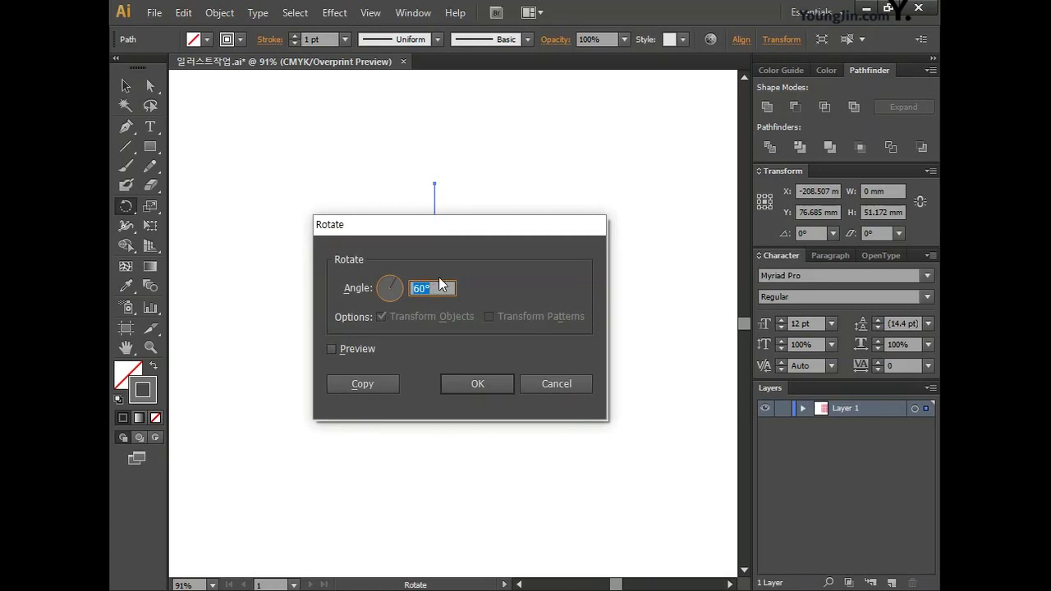
text(72)
click(370, 384)
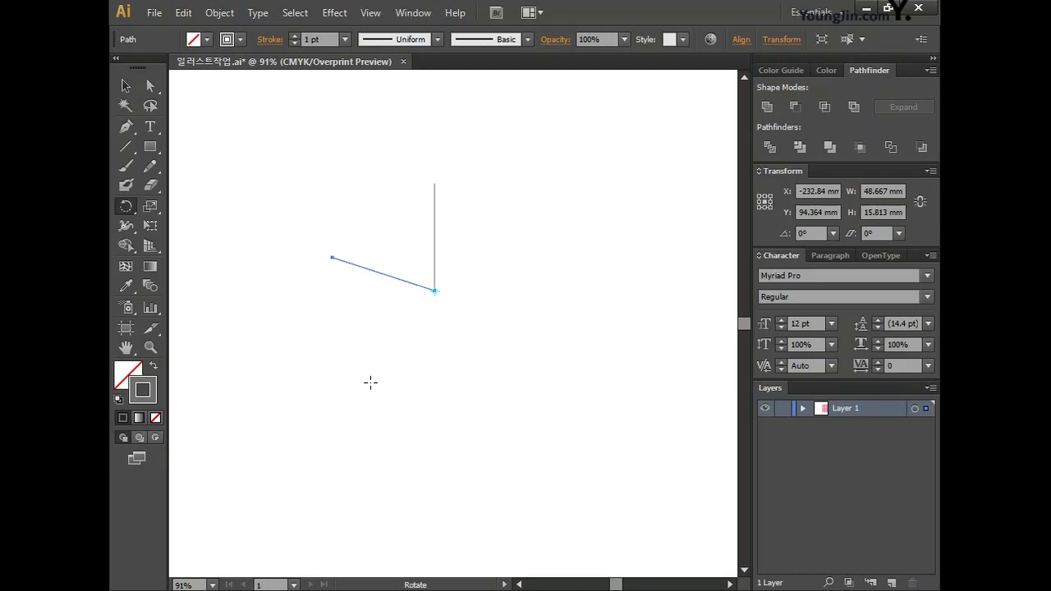
key(ctrl+d)
key(ctrl+d)
key(ctrl+d)
key(r)
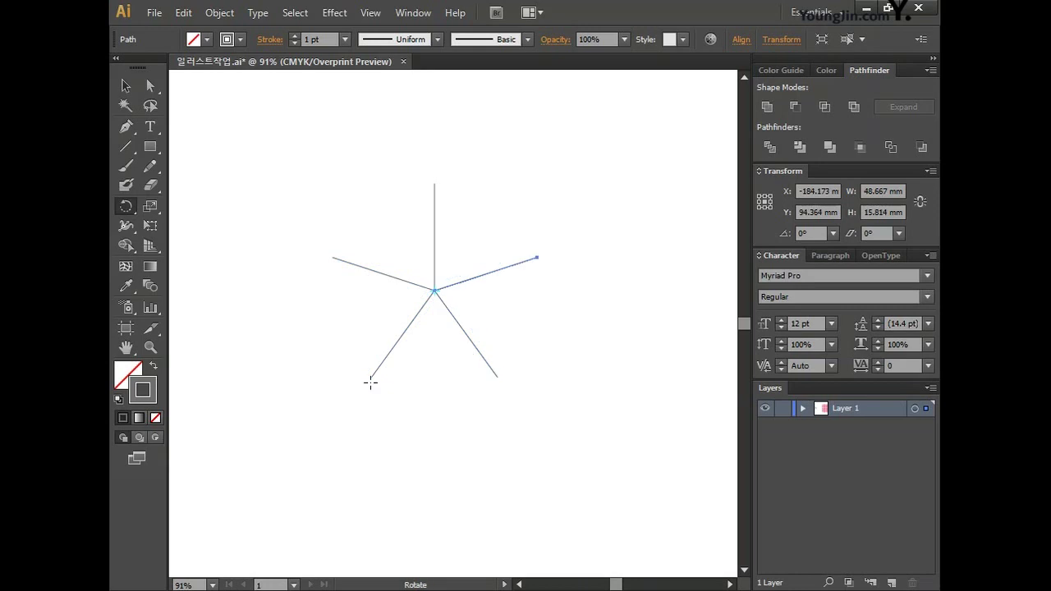
Step: Connect the outer ends of the five spokes with straight lines to close a pentagon
click(127, 147)
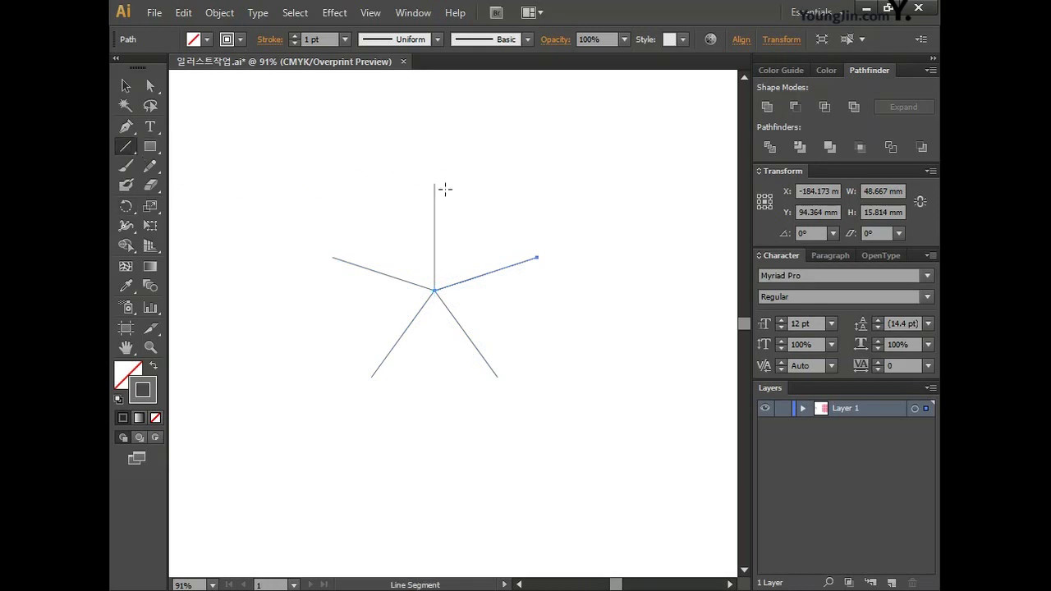
mouse_move(434, 182)
mouse_down()
mouse_move(334, 258)
mouse_move(370, 380)
mouse_up()
key(ctrl+z)
mouse_move(333, 258)
mouse_down()
mouse_move(372, 377)
mouse_move(497, 377)
mouse_up()
mouse_move(496, 377)
mouse_down()
mouse_move(536, 258)
mouse_move(438, 187)
mouse_up()
Step: Make a copy of the pentagon's upper-left edge rotated 60° about the edge's lower-left endpoint
click(127, 86)
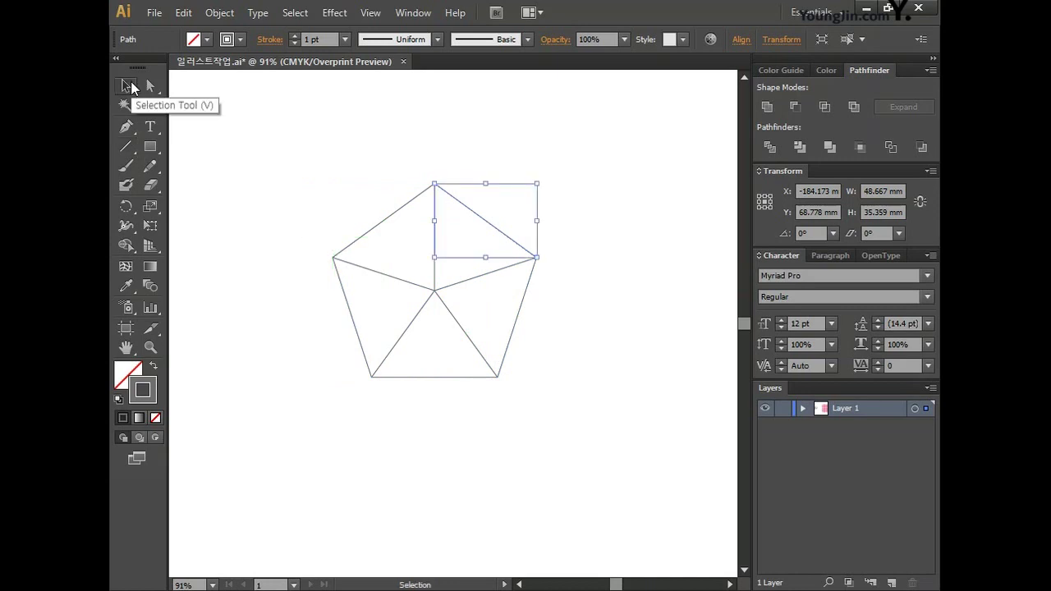
click(394, 215)
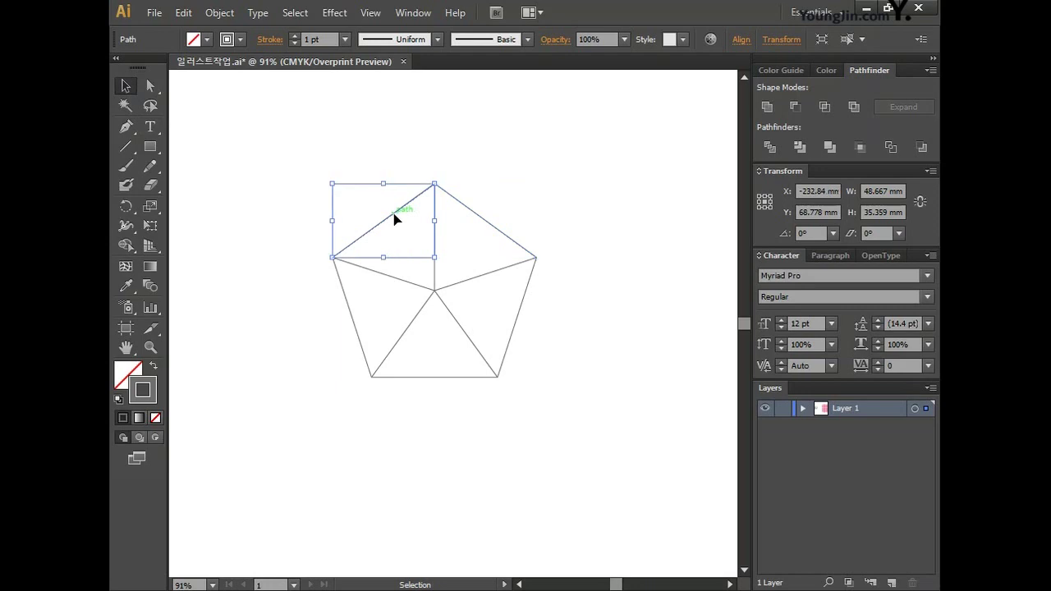
click(127, 207)
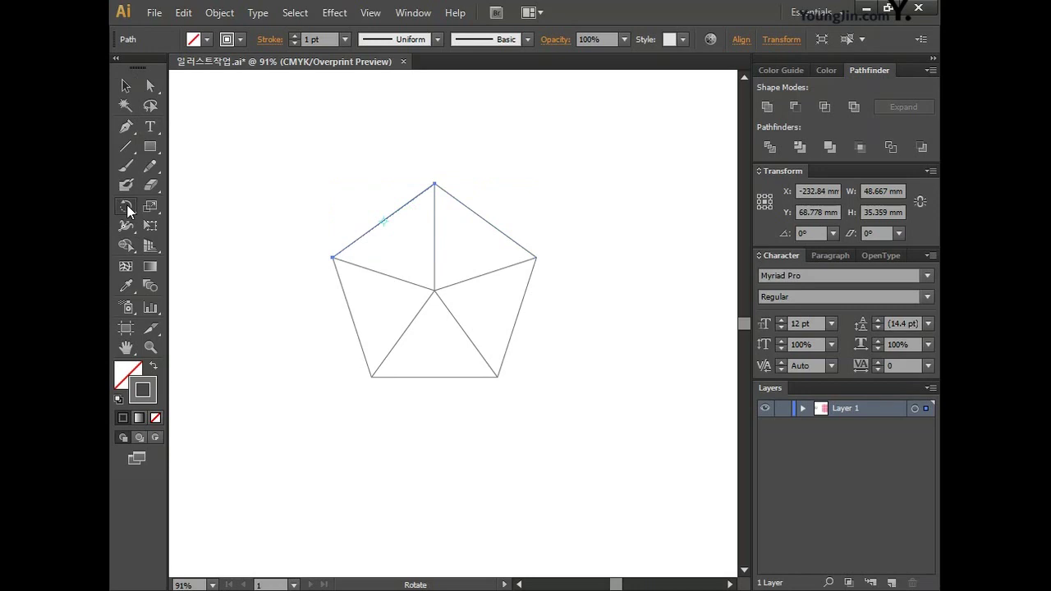
alt+click(333, 257)
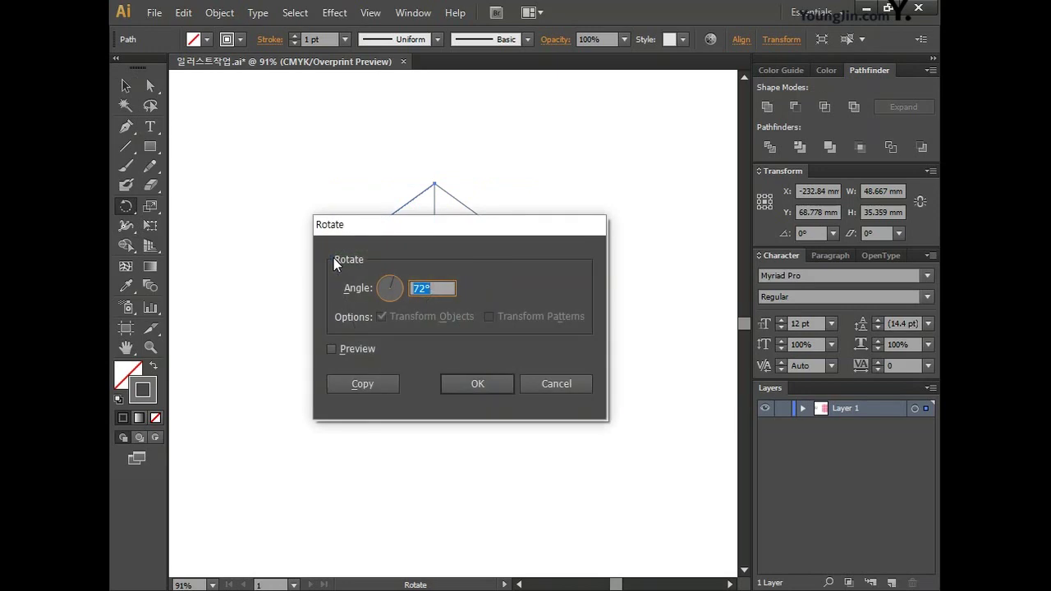
text(60)
click(363, 384)
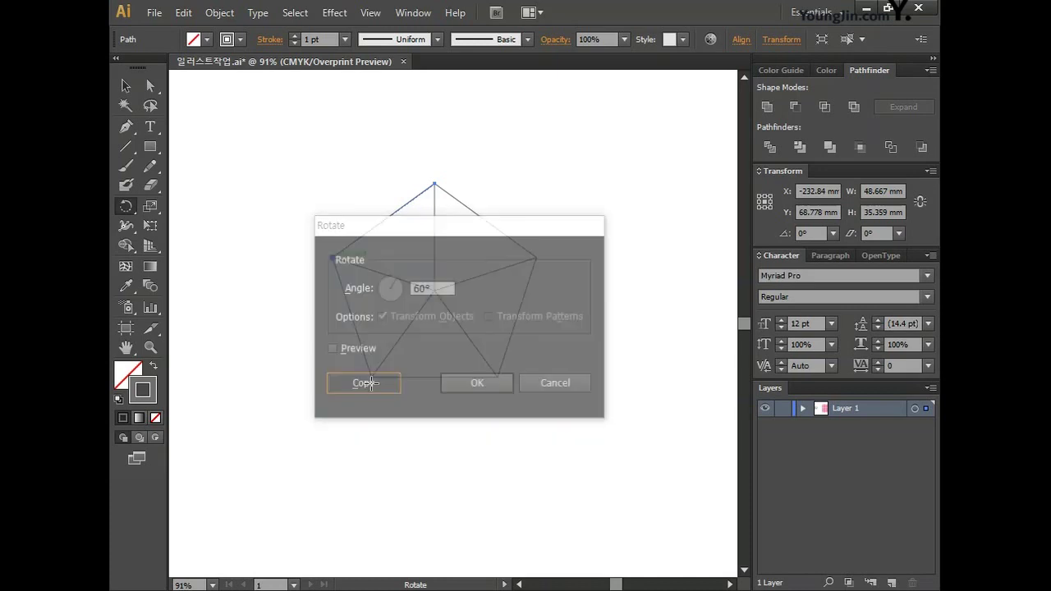
Step: Make a copy of the pentagon's upper-left edge rotated -60° about the top vertex to close an outer triangle
key(v)
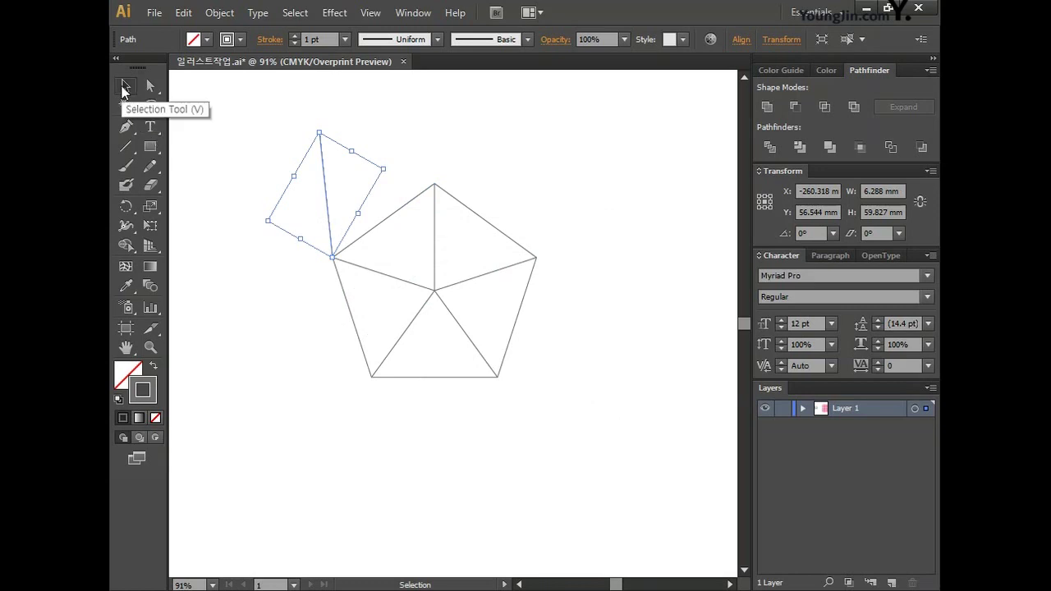
click(399, 209)
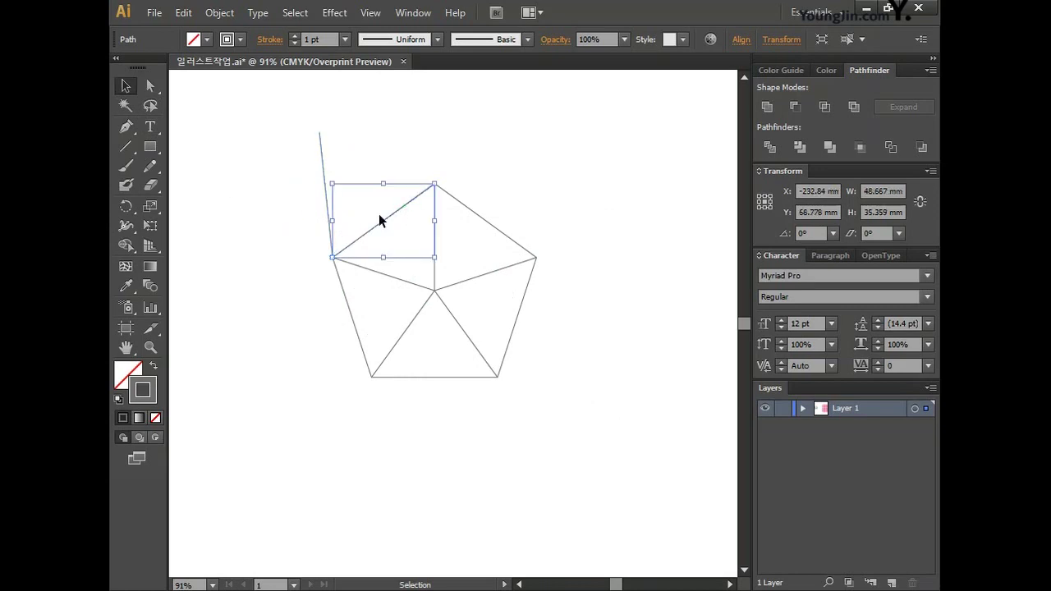
click(132, 206)
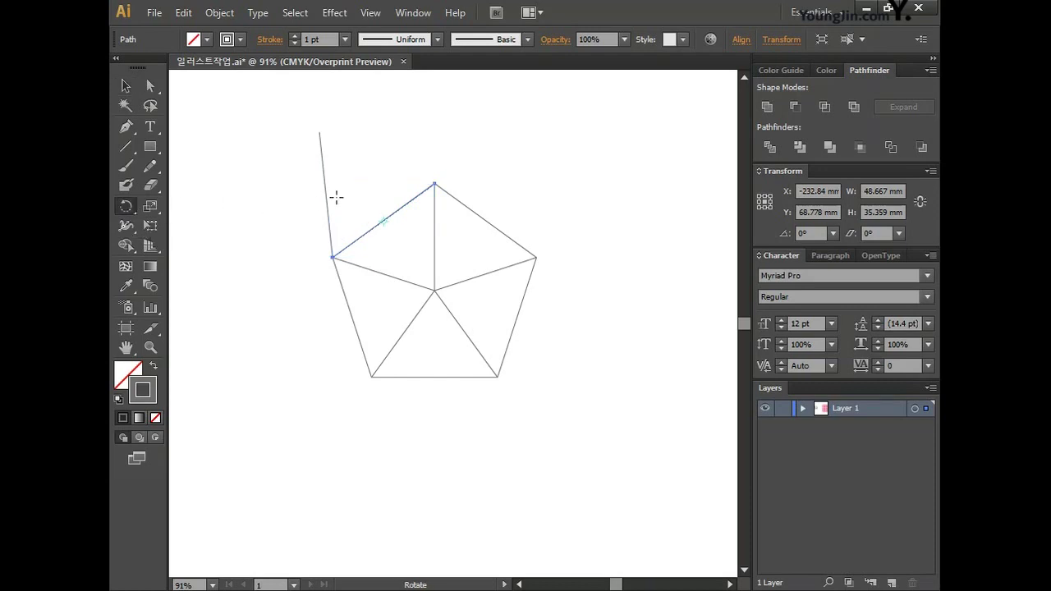
alt+click(434, 184)
text(-60)
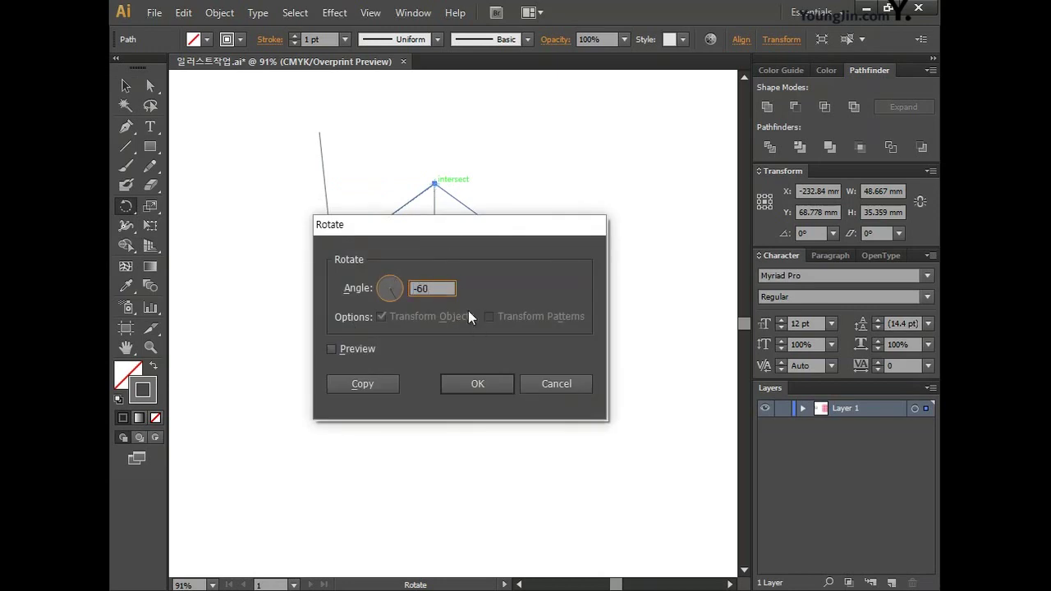
click(378, 386)
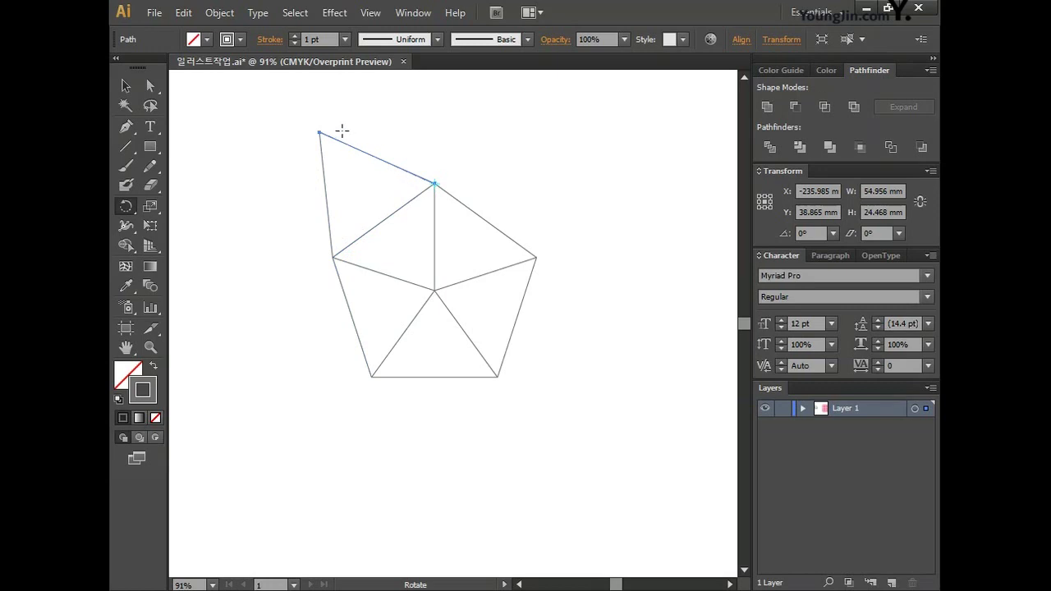
Step: Copy the outer triangle's two sides by 72° about the pentagon's center and repeat three times, so every edge carries a triangle
click(125, 85)
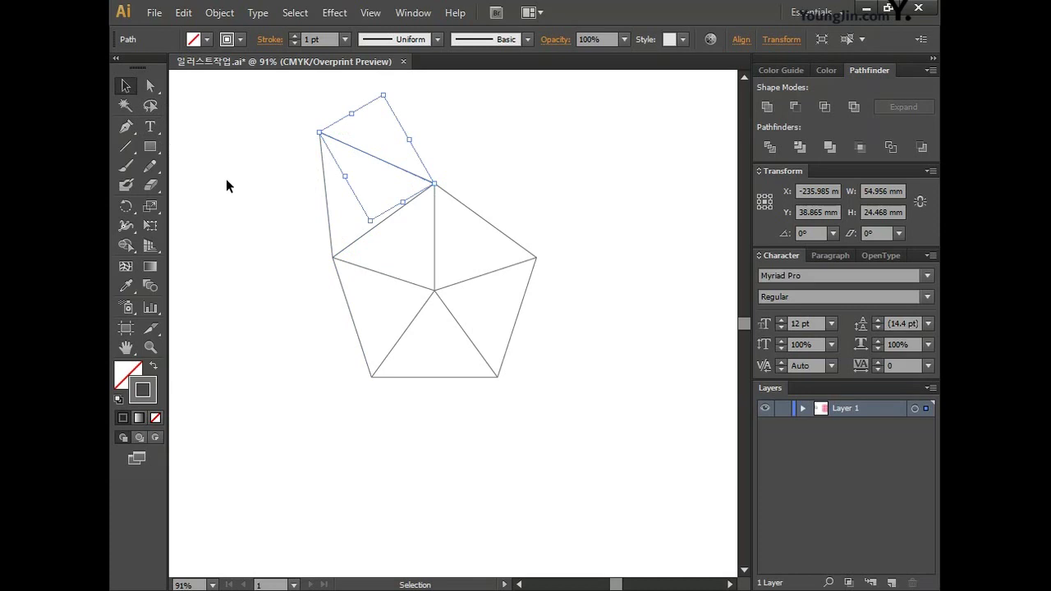
click(287, 112)
click(322, 163)
drag(296, 97, 390, 170)
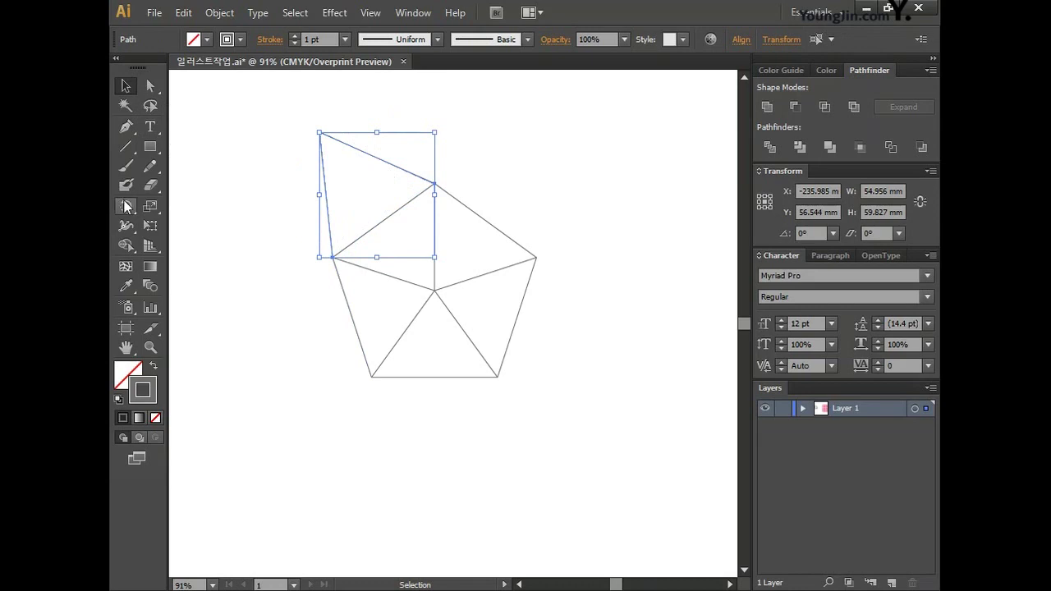
click(126, 206)
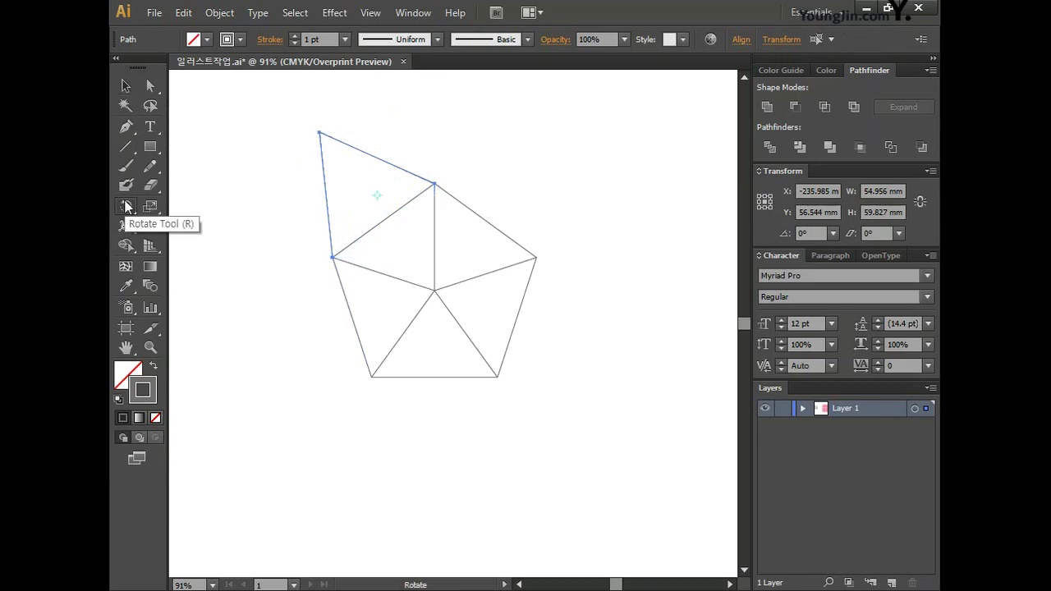
alt+click(434, 289)
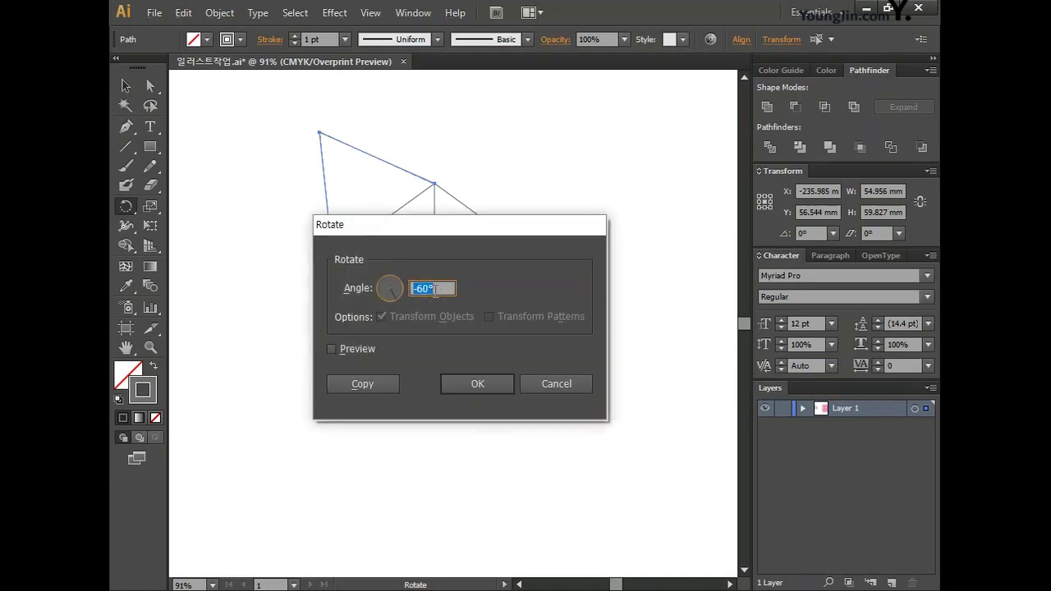
text(72)
click(371, 387)
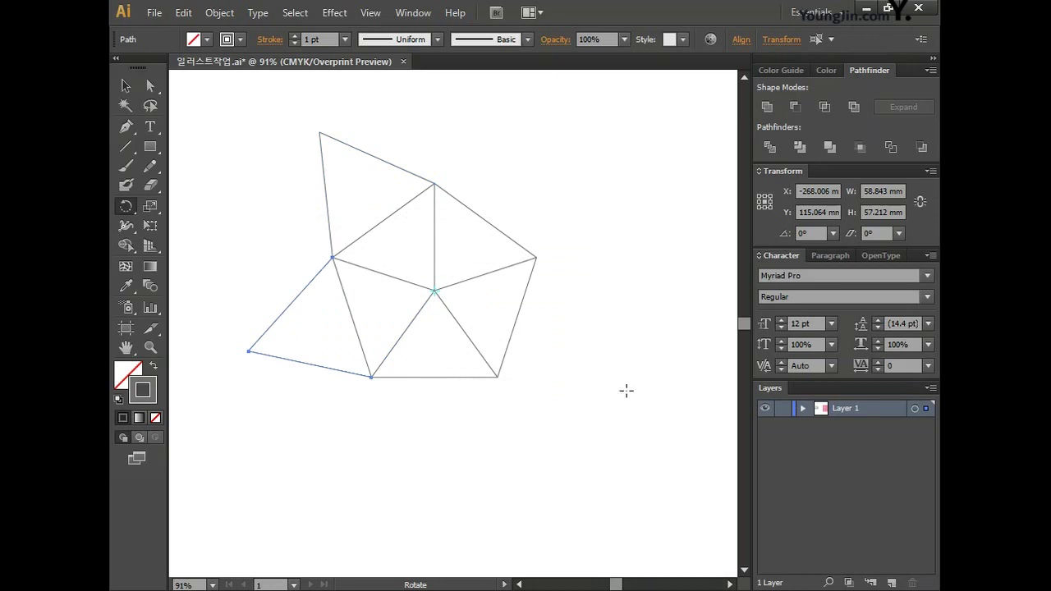
key(ctrl)
key(ctrl+d)
key(ctrl+d)
key(ctrl+d)
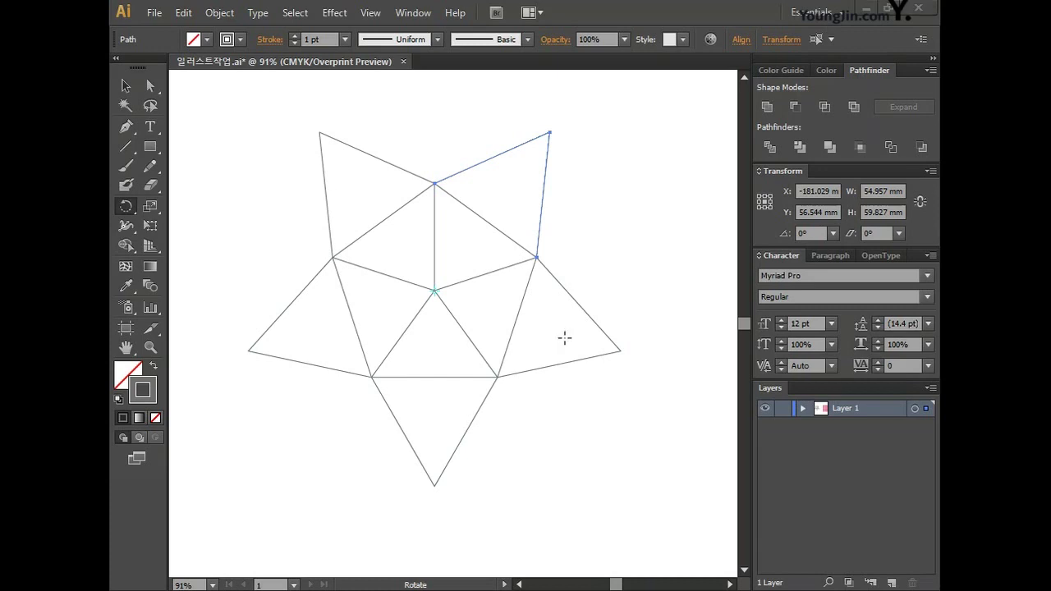
Step: Duplicate the vertical spoke straight up onto the pentagon's top vertex and shorten the copy to about 40 mm
click(124, 87)
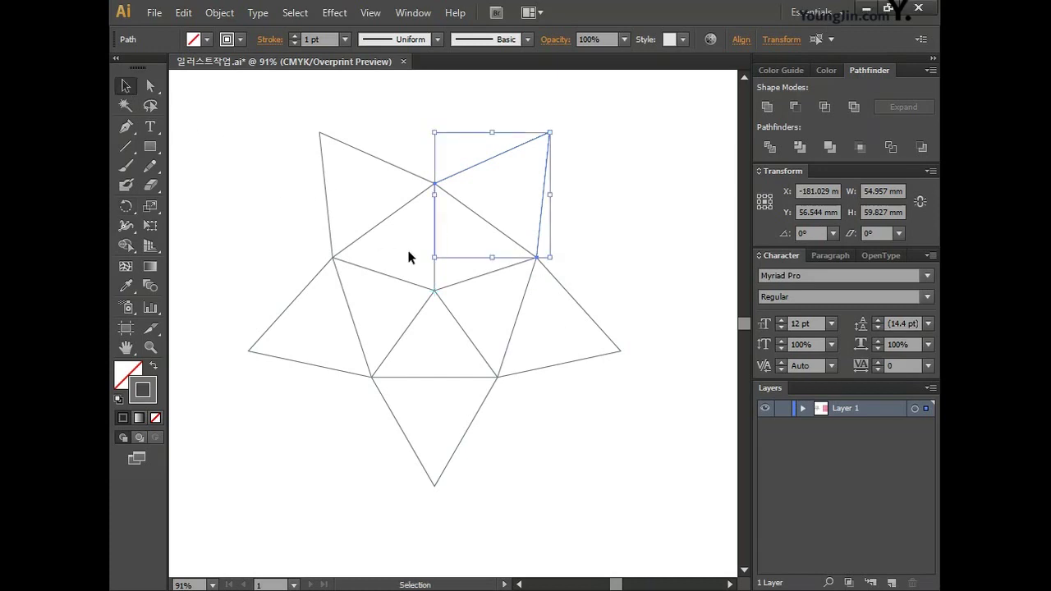
click(435, 282)
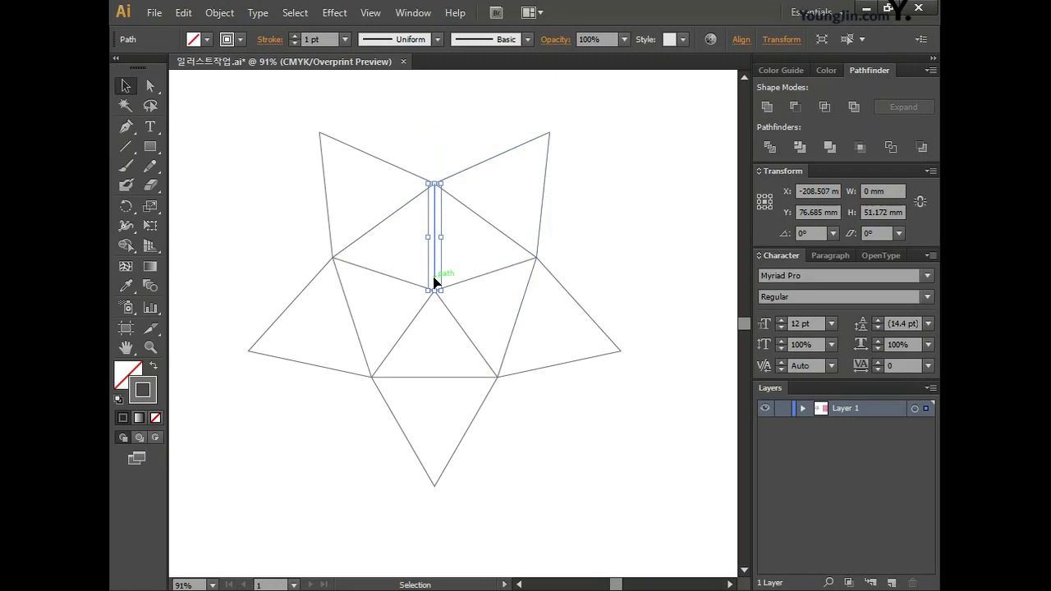
key(ctrl+minus)
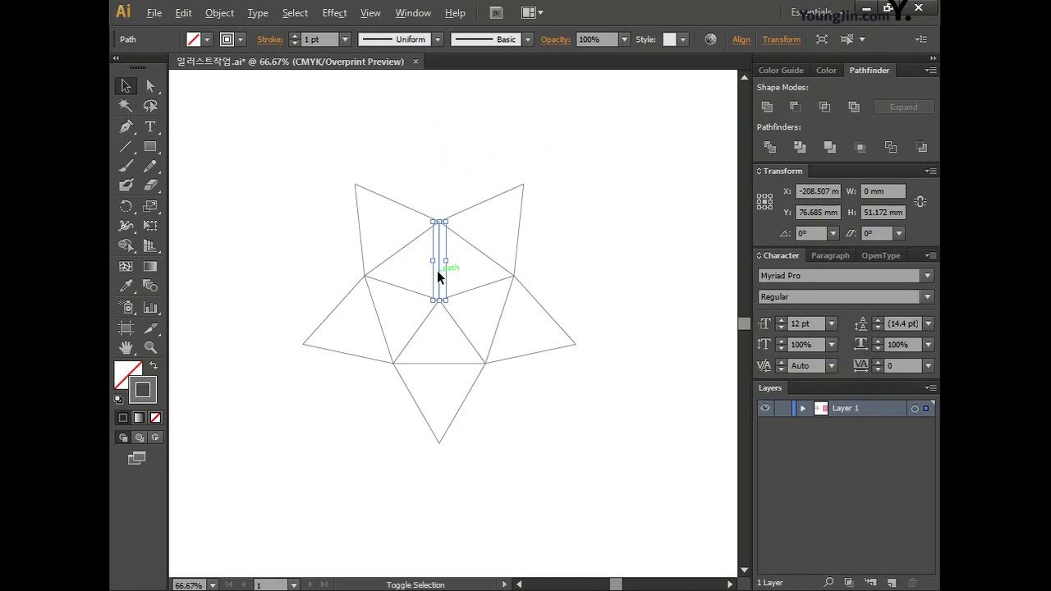
shift+click(437, 271)
drag(438, 226, 440, 168)
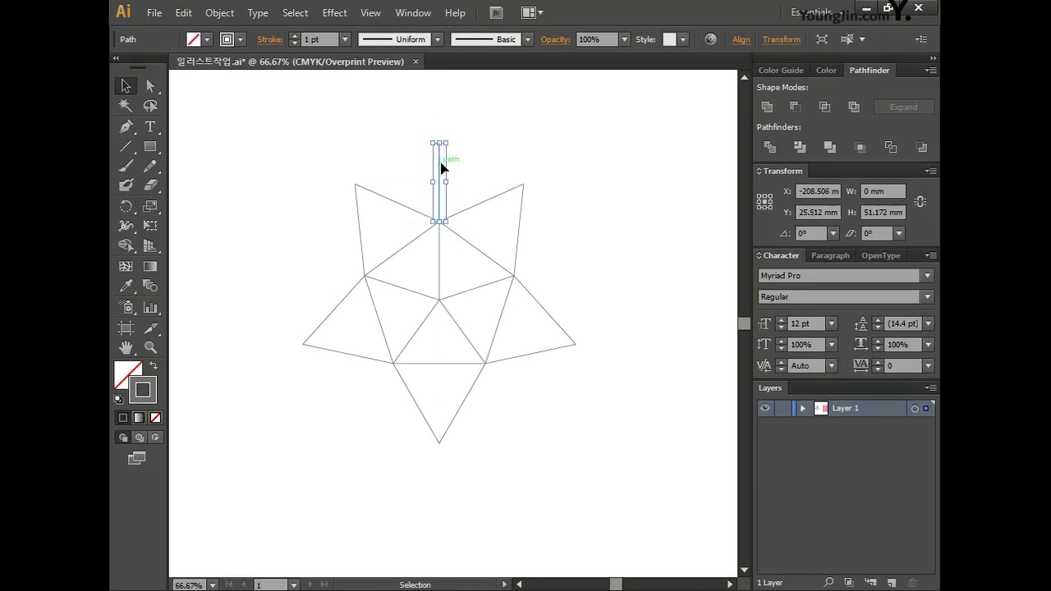
drag(440, 143, 440, 162)
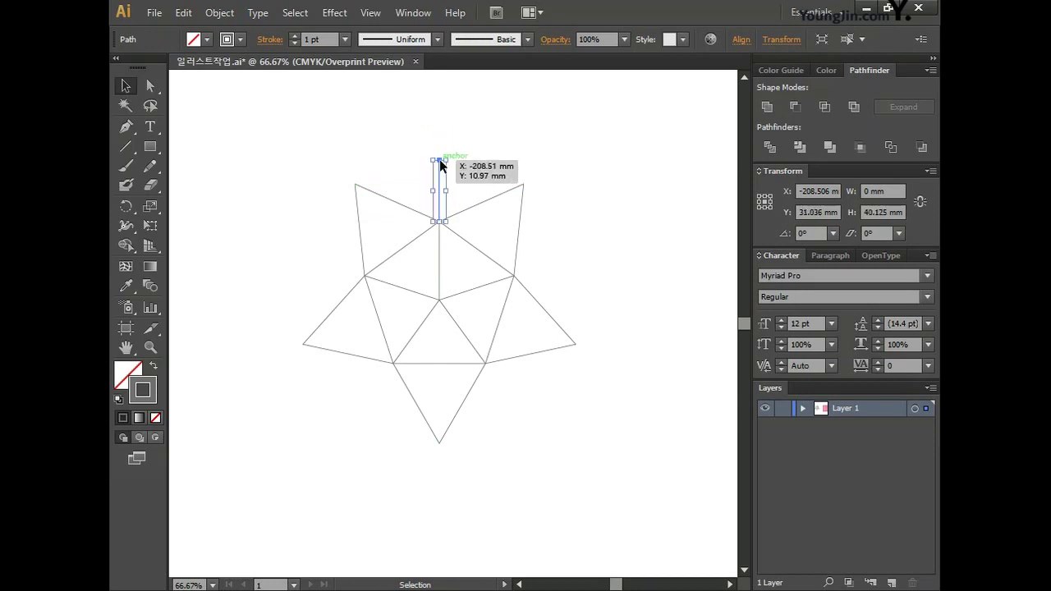
Step: Draw lines from the upper end of the shortened line to the tips of the two upper triangles
click(125, 147)
drag(440, 160, 355, 183)
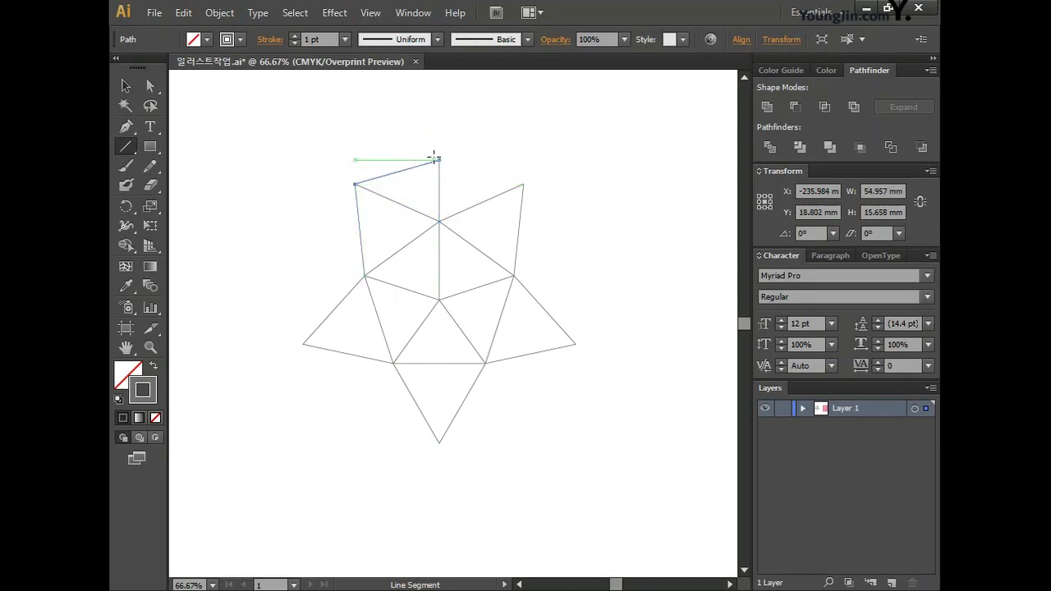
drag(439, 160, 523, 183)
Step: Copy the three lines above the pentagon's top vertex by 72° about the pentagon's center and repeat the copy three times
key(v)
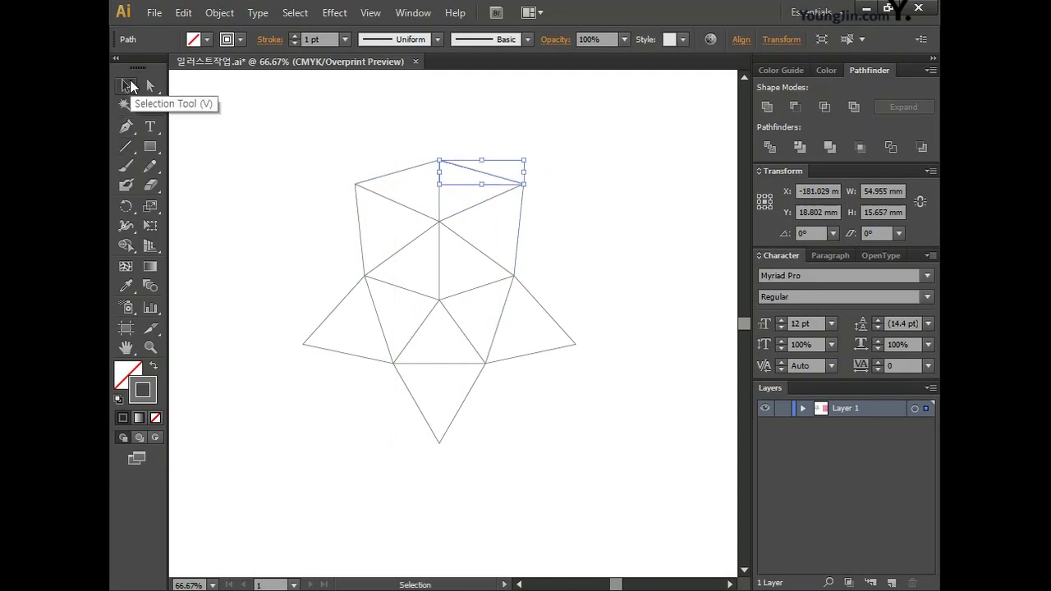
click(415, 141)
drag(399, 127, 476, 179)
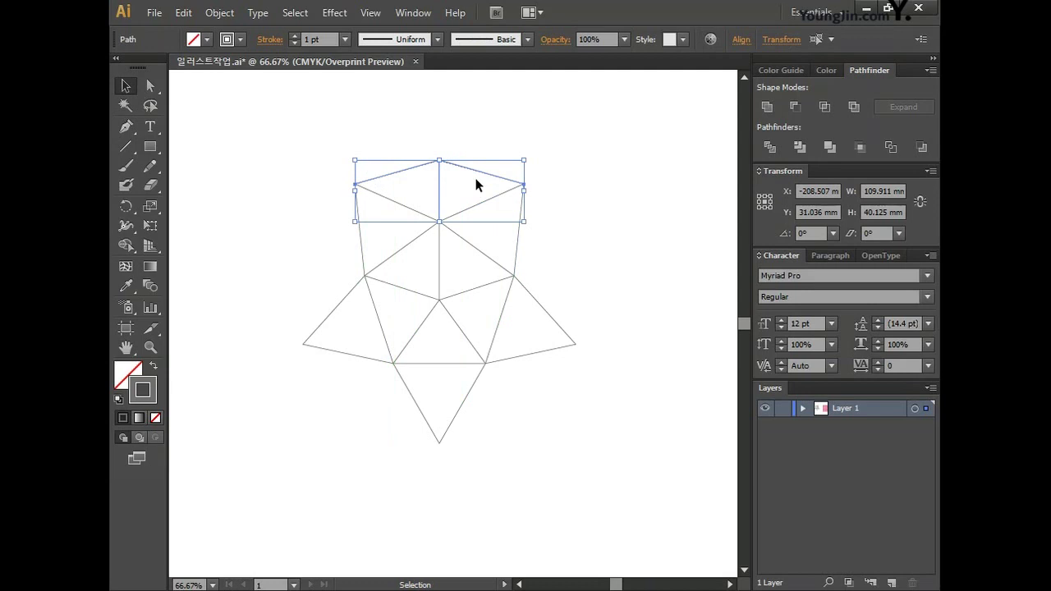
click(127, 208)
click(127, 207)
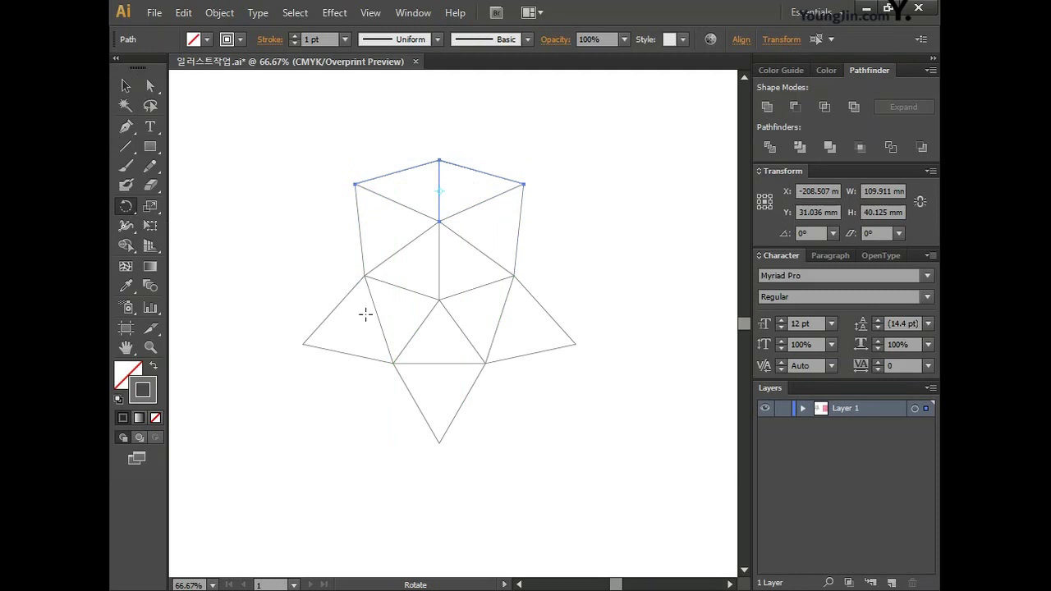
alt+click(439, 300)
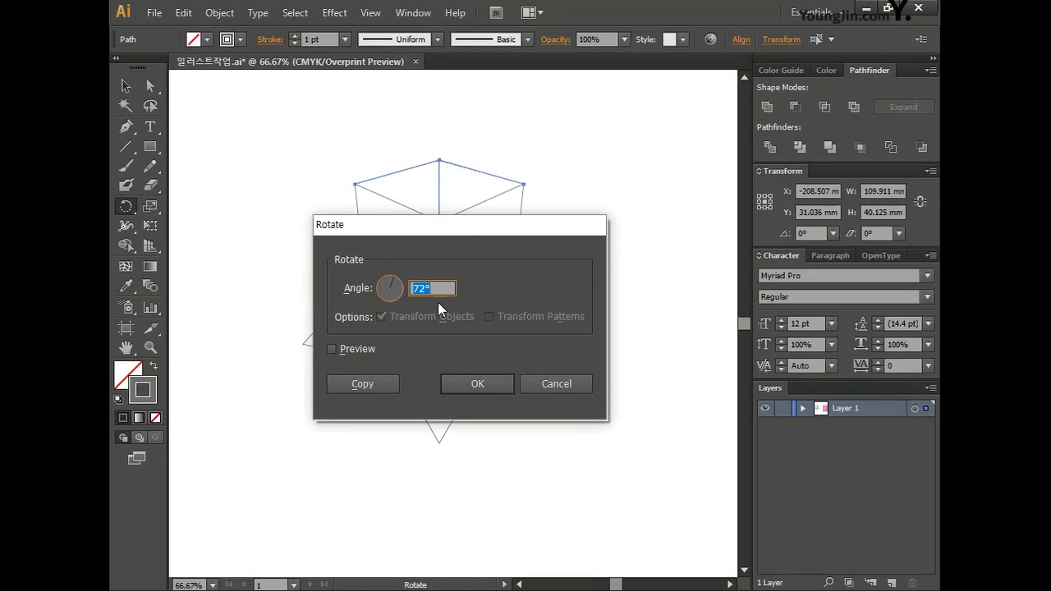
text(72)
click(379, 384)
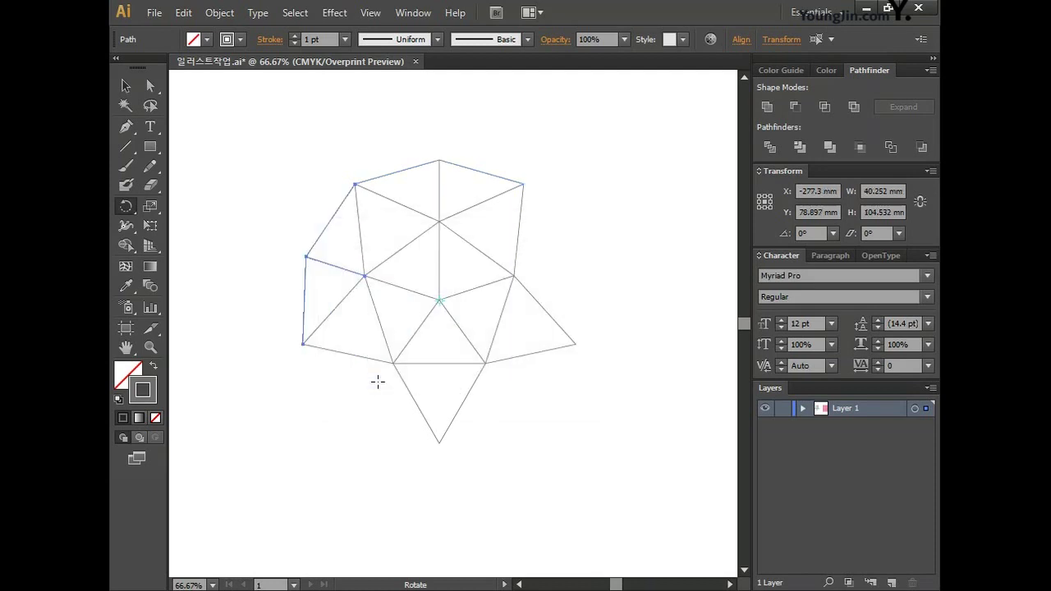
key(v)
key(ctrl+d)
key(ctrl+d)
key(ctrl+d)
key(r)
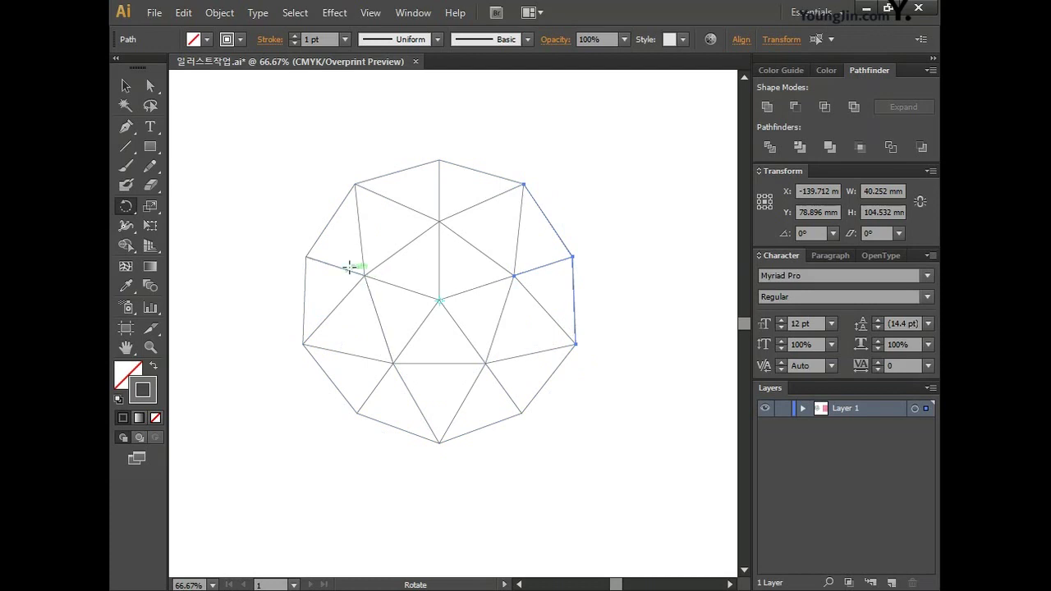
Step: Draw a vertical line about 20.7 mm long rising from the figure's topmost vertex
scroll(350, 267, up, 1)
scroll(427, 283, up, 3)
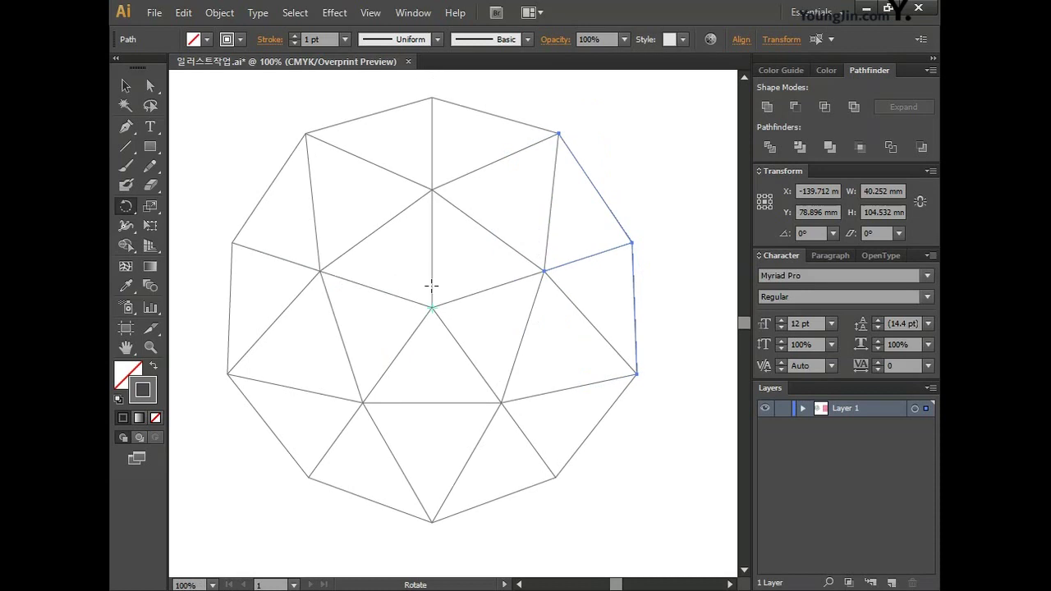
scroll(517, 300, up, 1)
scroll(516, 296, up, 1)
click(518, 584)
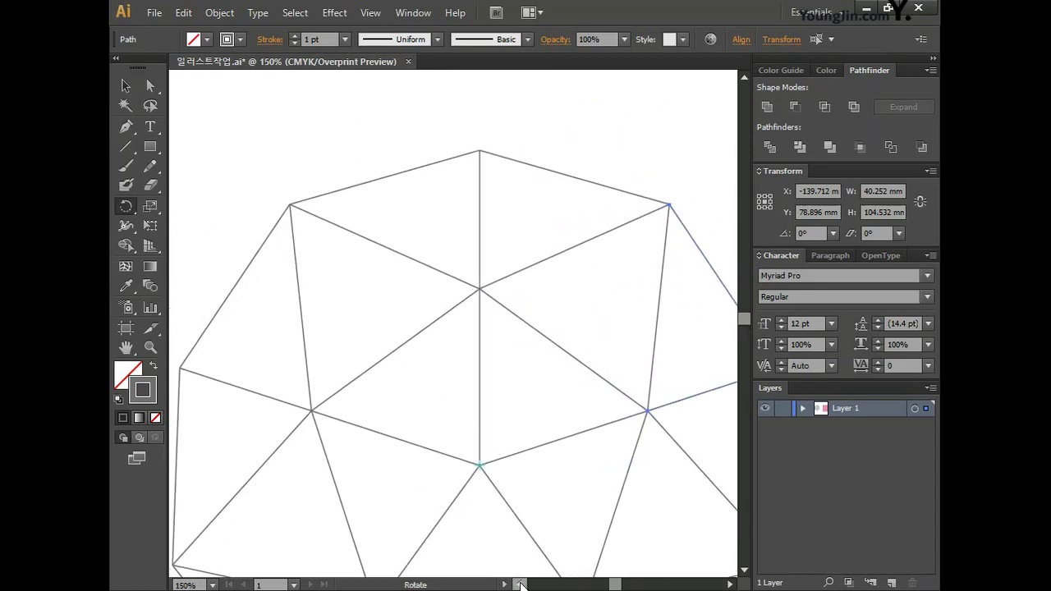
scroll(551, 510, up, 1)
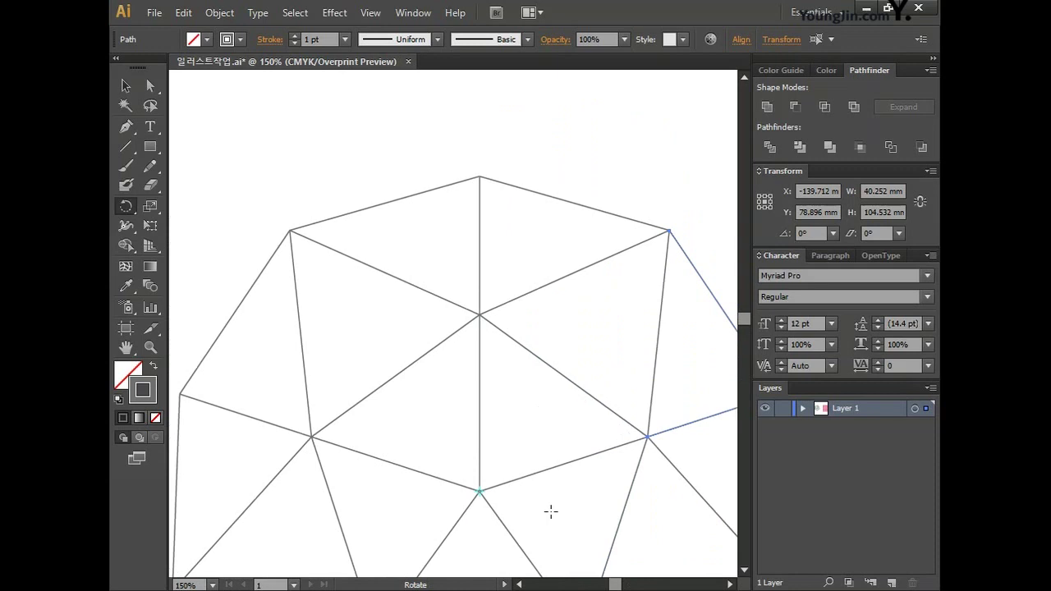
key(backslash)
drag(478, 105, 480, 176)
key(ctrl+minus)
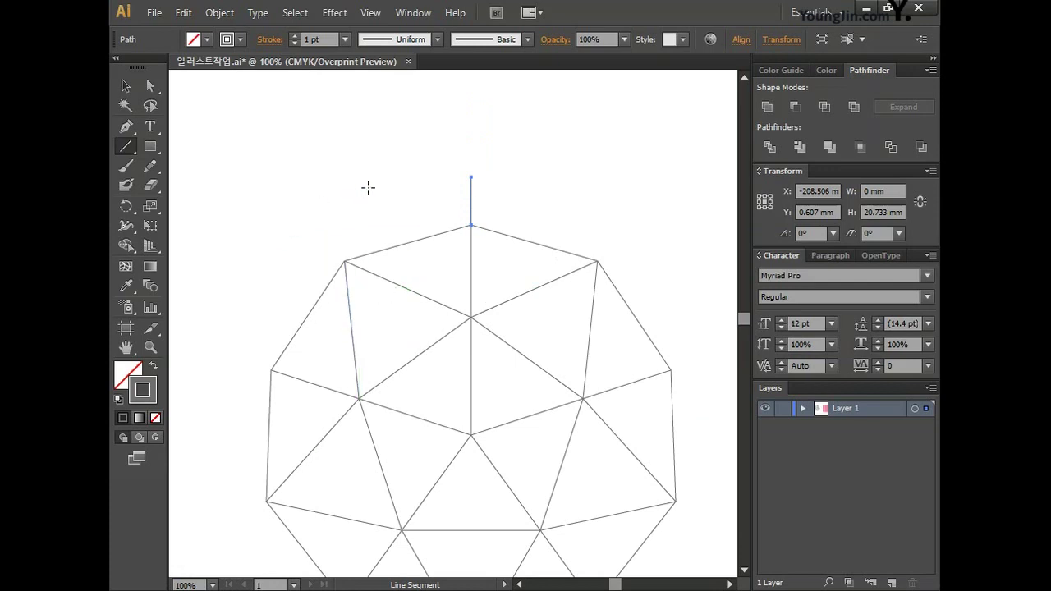
Step: Draw an inward-leaning line about 10 mm wide and 32 mm high at the upper-left outer vertex and mirror a copy across the vertical center axis
drag(368, 188, 345, 261)
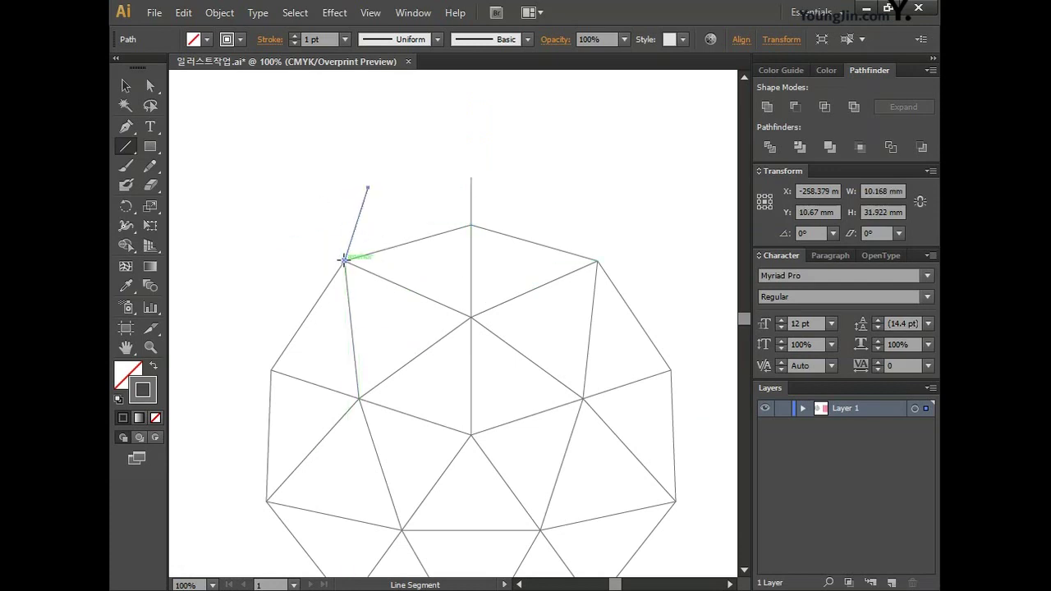
drag(129, 212, 183, 225)
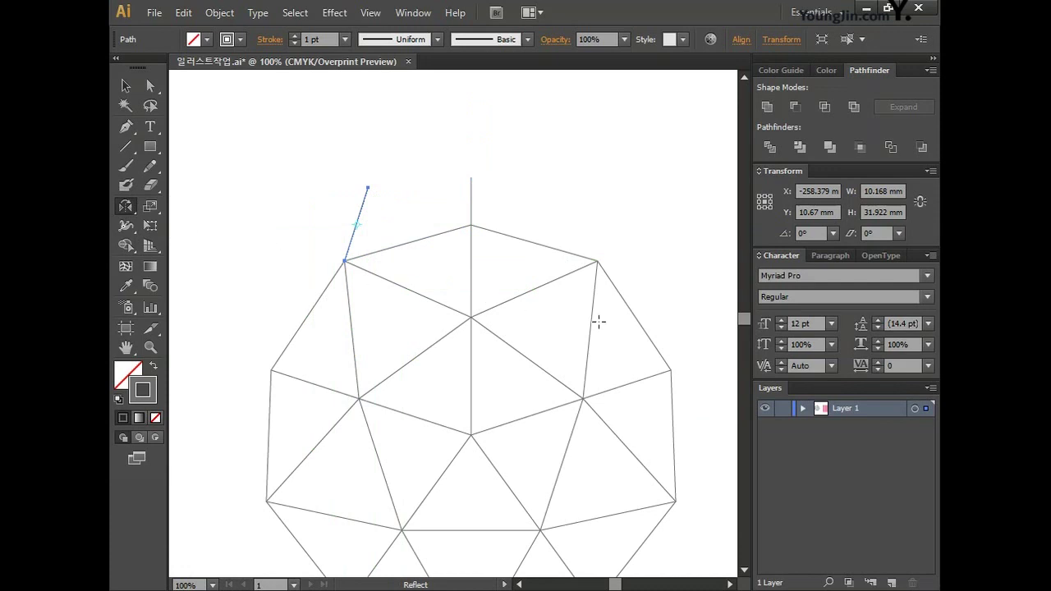
alt+click(472, 228)
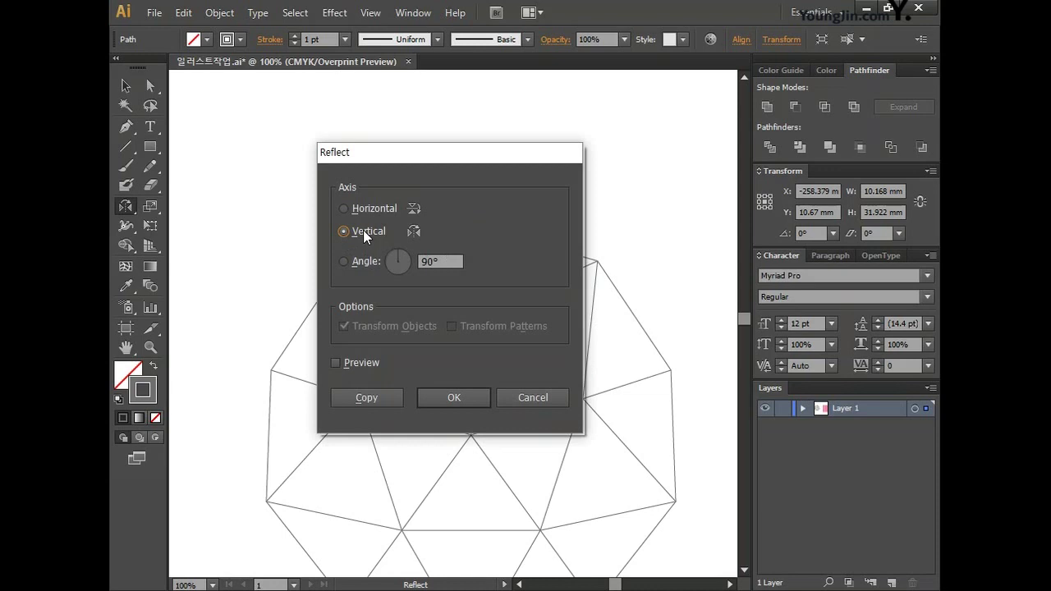
click(363, 400)
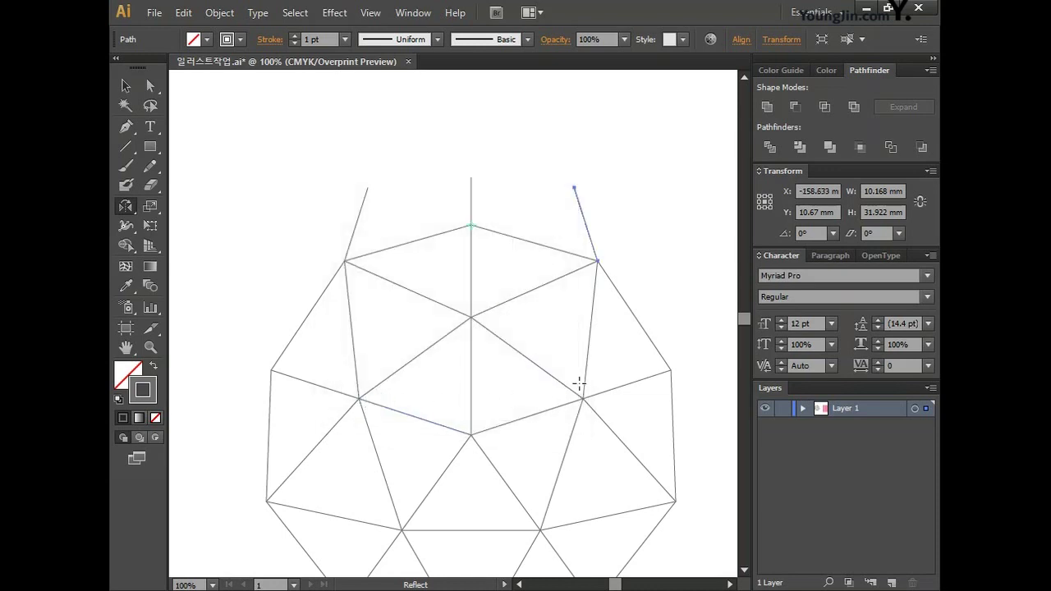
Step: Join the upper ends of both slanted lines to the upper and lower ends of the short vertical line with straight lines
click(126, 148)
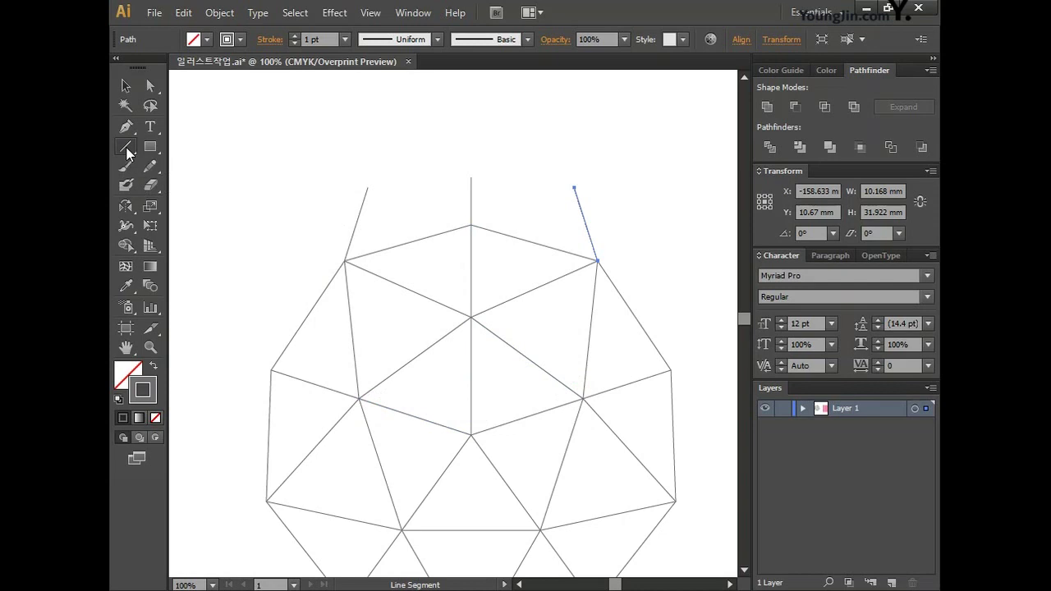
mouse_move(368, 187)
mouse_down()
mouse_move(446, 173)
mouse_move(575, 188)
mouse_up()
mouse_move(575, 188)
mouse_down()
mouse_move(479, 225)
mouse_move(368, 187)
mouse_up()
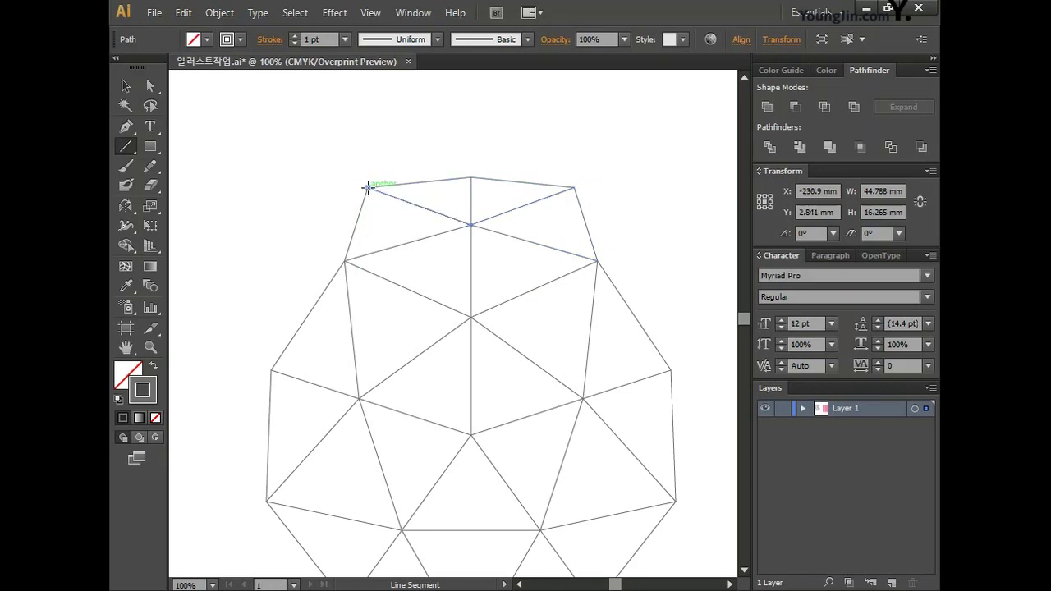
Step: Copy the newly drawn top section by 72° about the pentagon's center and repeat the copy three times
key(ctrl+minus)
ctrl+click(368, 185)
key(v)
scroll(374, 169, down, 1)
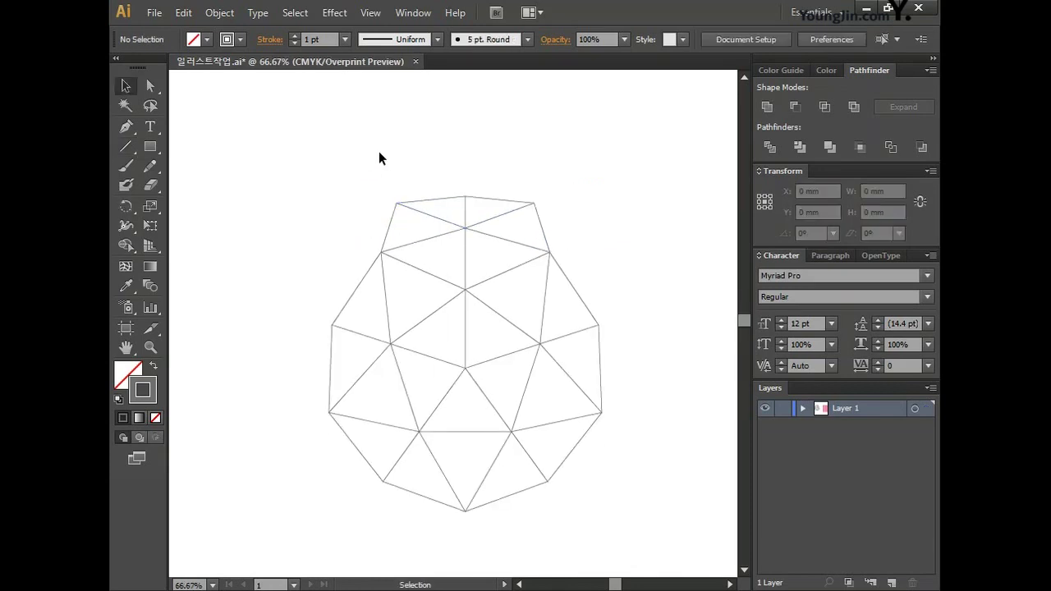
drag(414, 188, 554, 231)
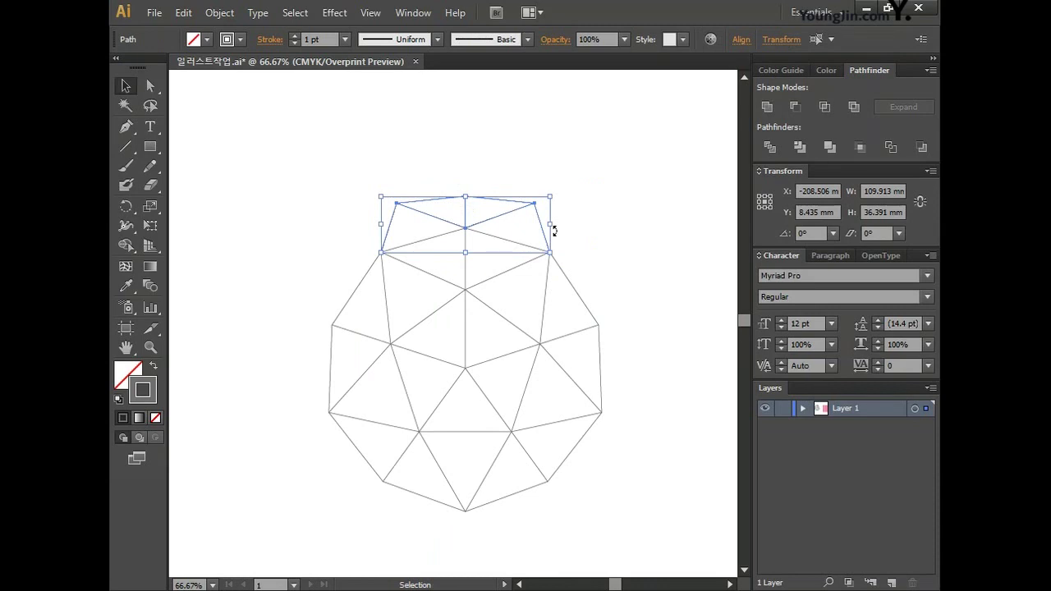
click(131, 206)
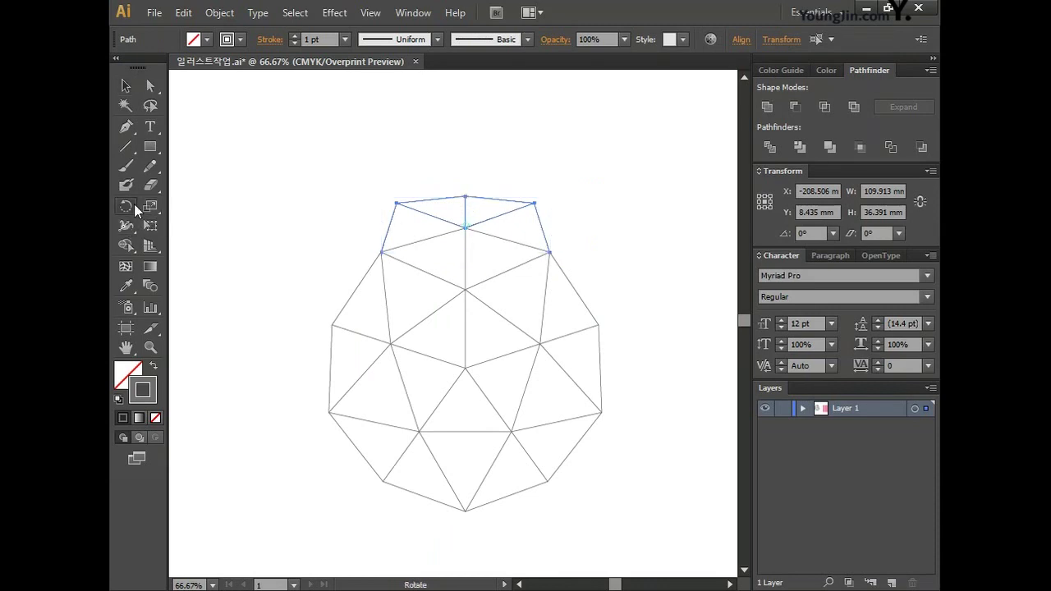
alt+click(466, 369)
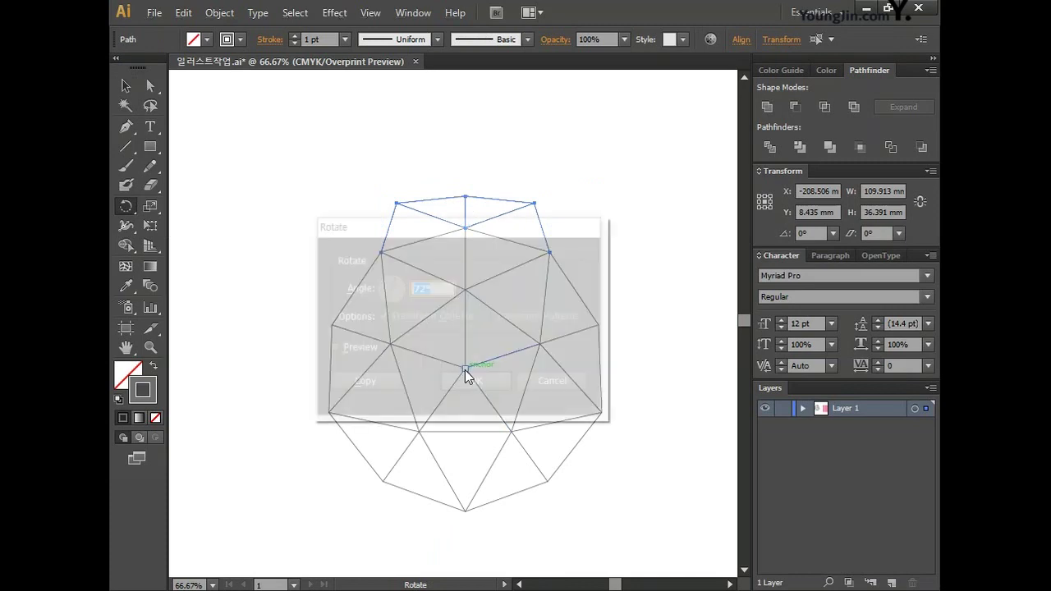
click(379, 383)
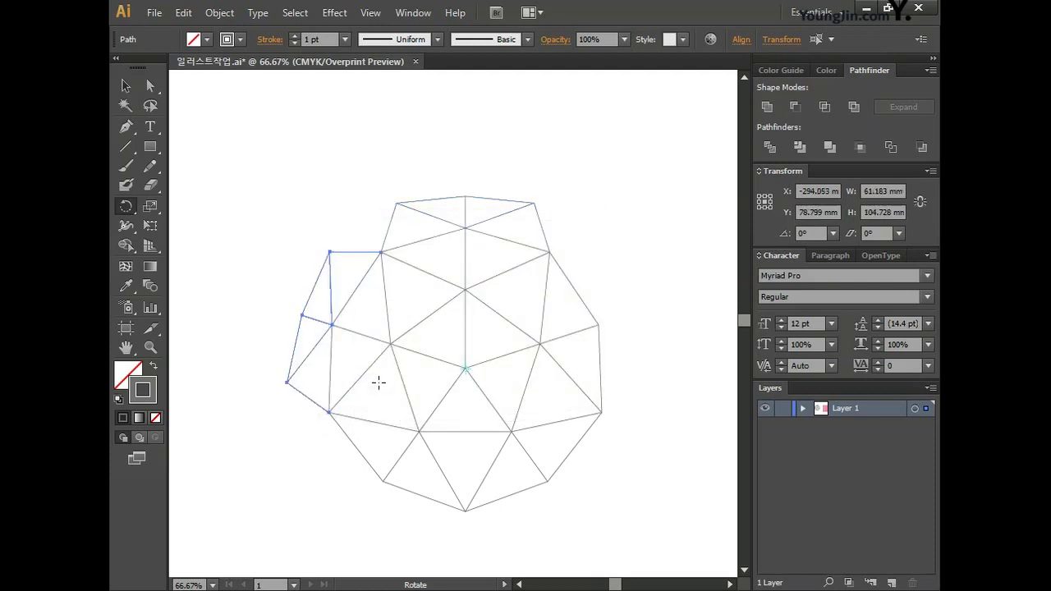
key(ctrl+d)
key(ctrl+d)
key(ctrl+d)
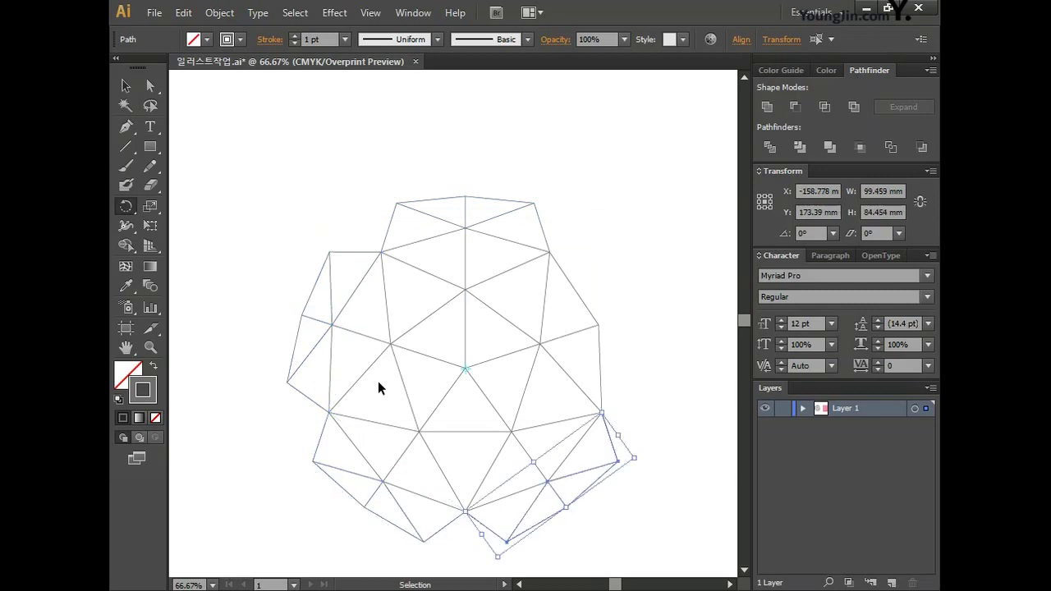
Step: Draw lines across the five gaps between the neighboring outer sections to close the figure's outline
scroll(679, 298, down, 1)
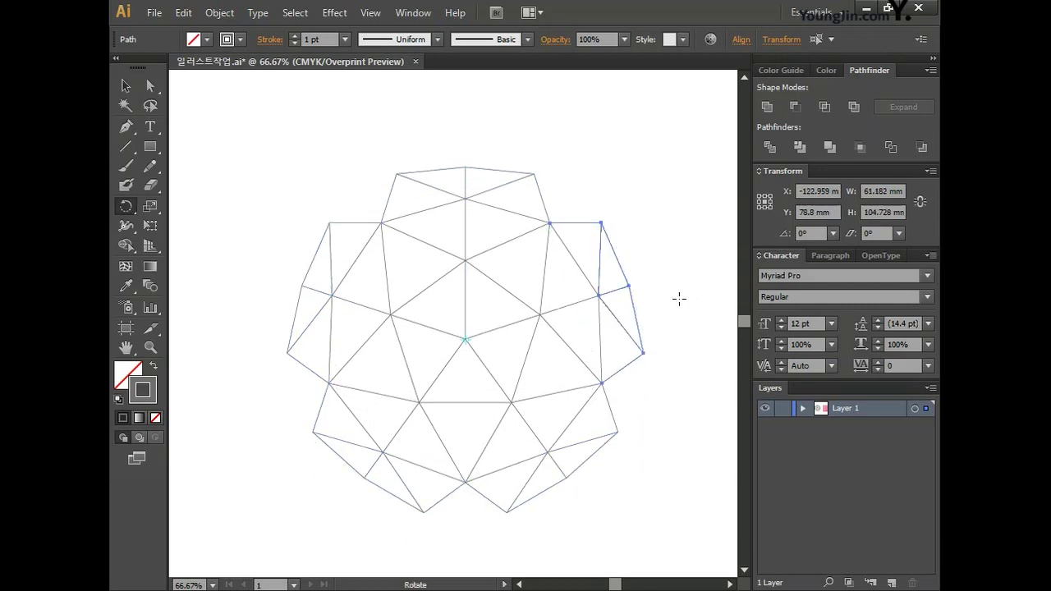
click(125, 146)
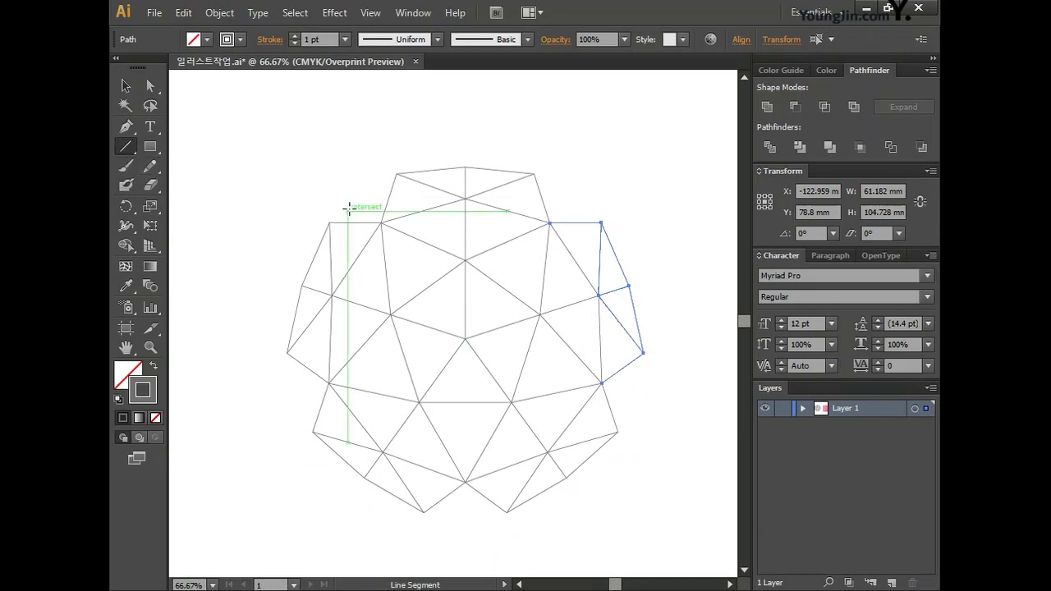
drag(396, 174, 330, 222)
drag(287, 353, 313, 431)
drag(424, 512, 507, 511)
drag(617, 431, 643, 353)
drag(601, 223, 534, 174)
scroll(636, 151, down, 1)
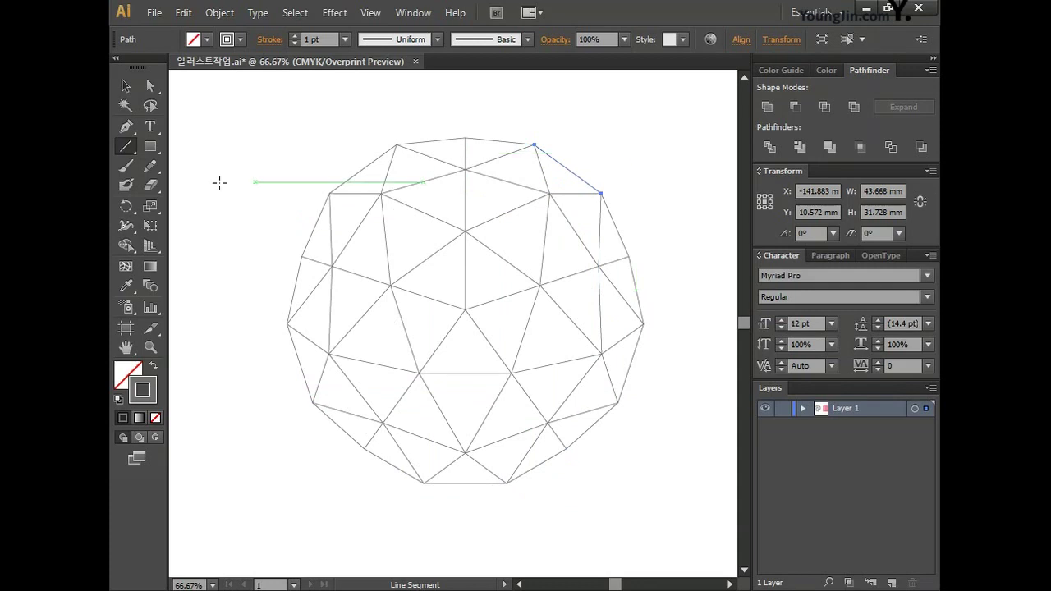
Step: Create a 15-sided polygon with a 17.6389 mm radius at the figure's center
click(148, 147)
drag(144, 146, 190, 205)
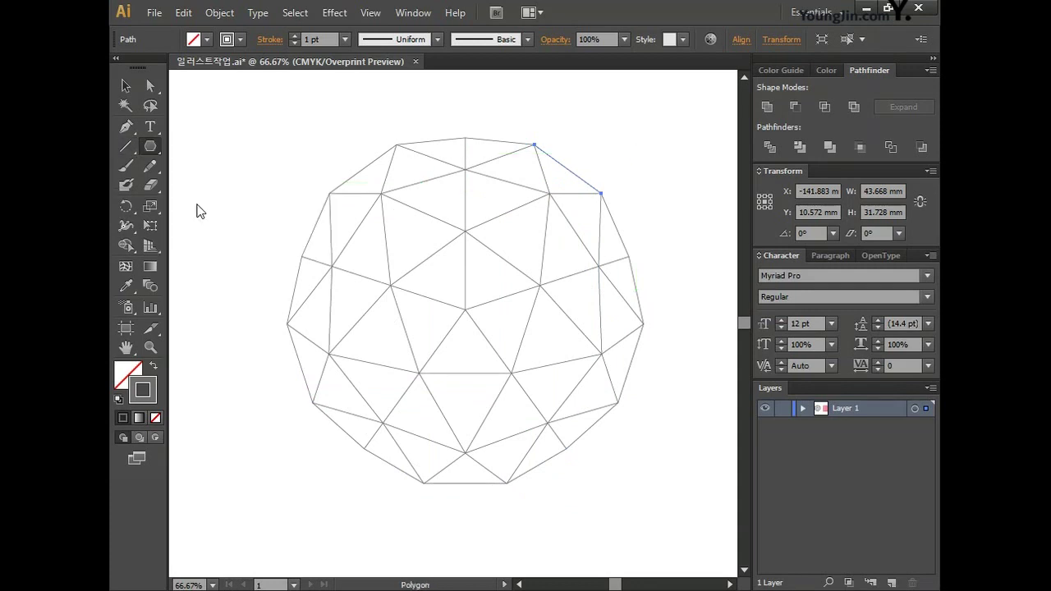
click(470, 307)
drag(748, 254, 507, 182)
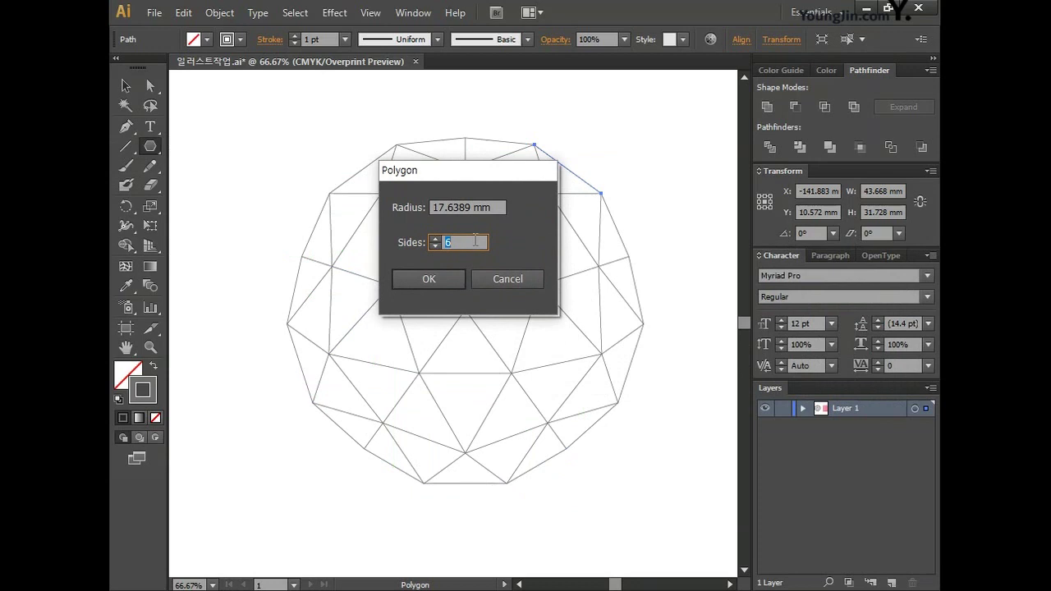
text(15)
click(436, 279)
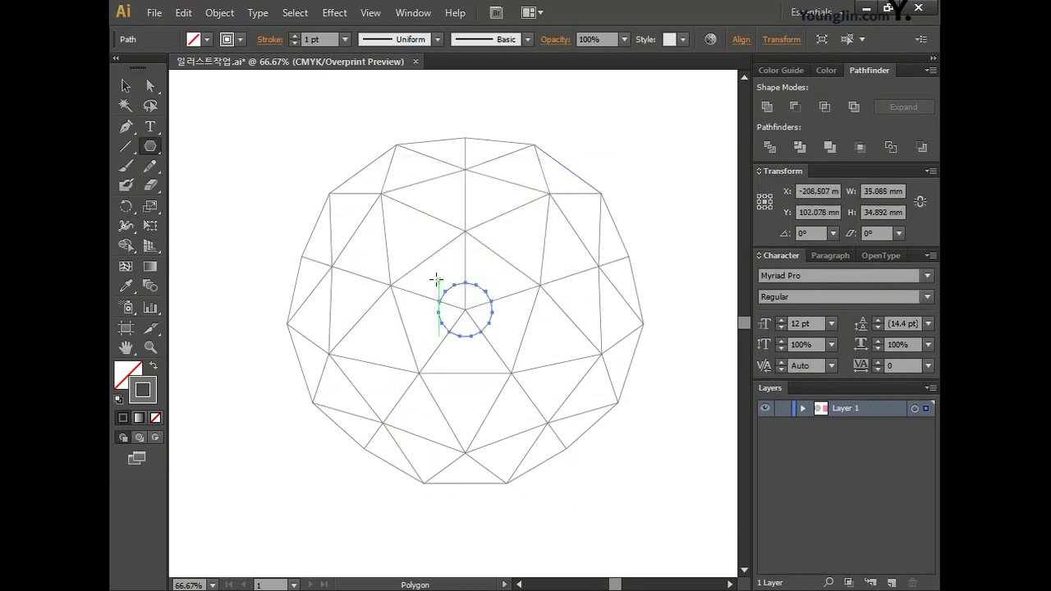
Step: Enlarge the 15-sided polygon from its center to about 251 mm wide so it surrounds the whole figure
key(v)
scroll(472, 420, right, 1)
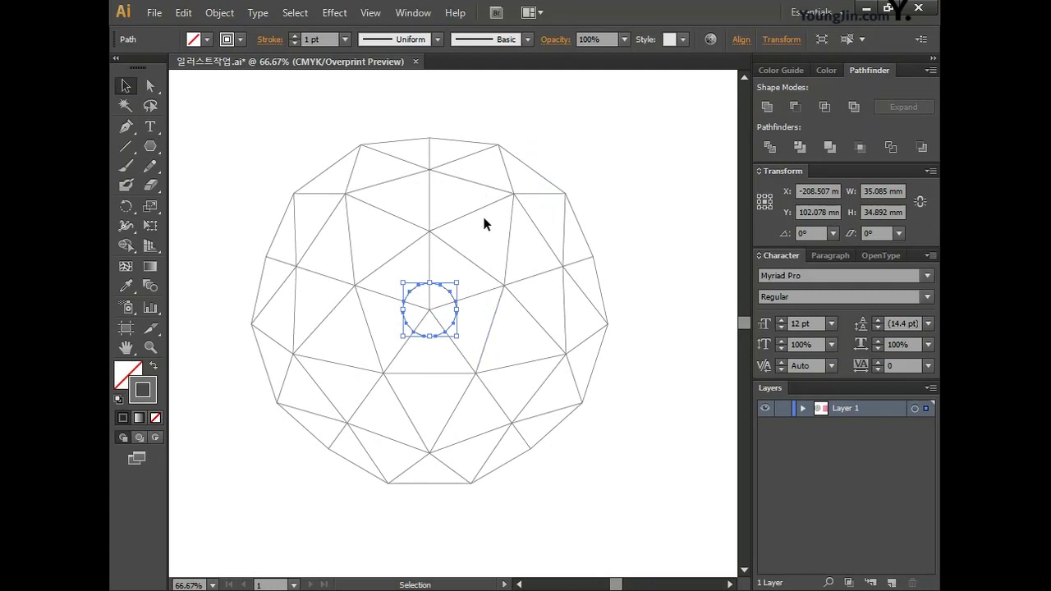
drag(459, 282, 654, 122)
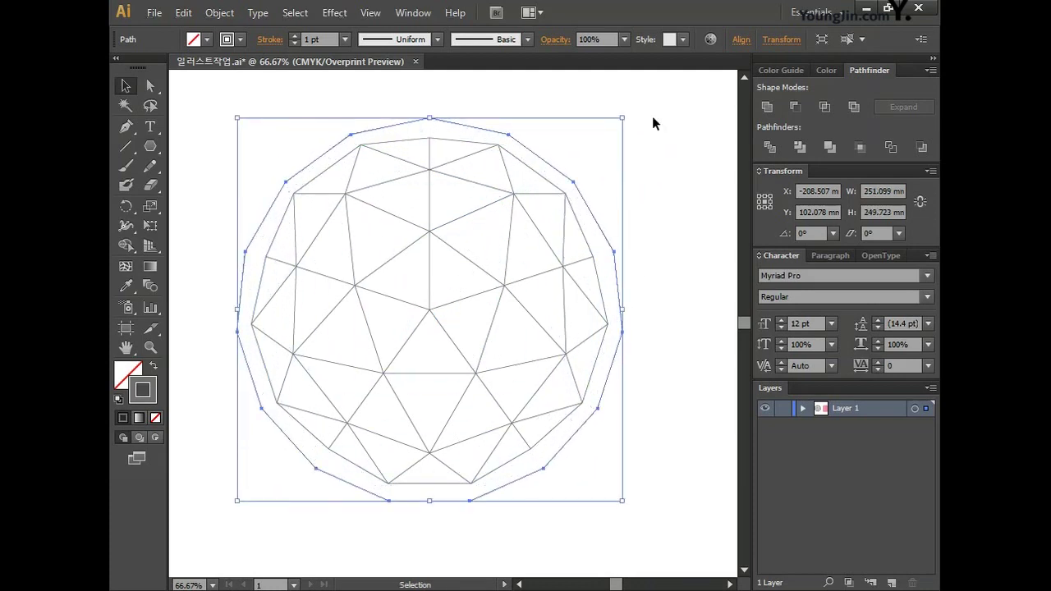
Step: Rotate the surrounding 15-sided polygon by 12° about the figure's center
click(125, 207)
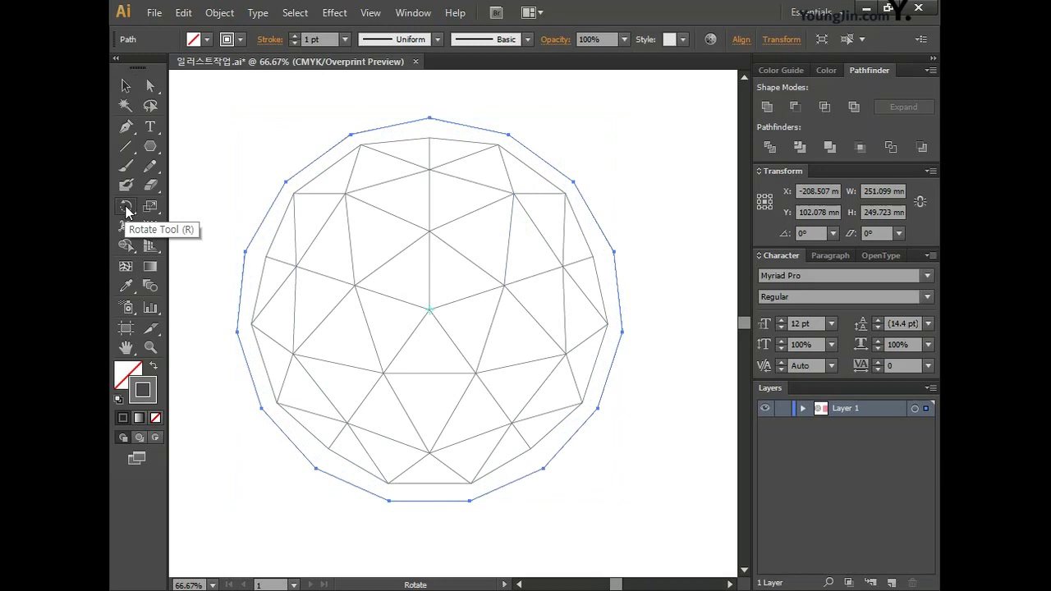
alt+click(430, 311)
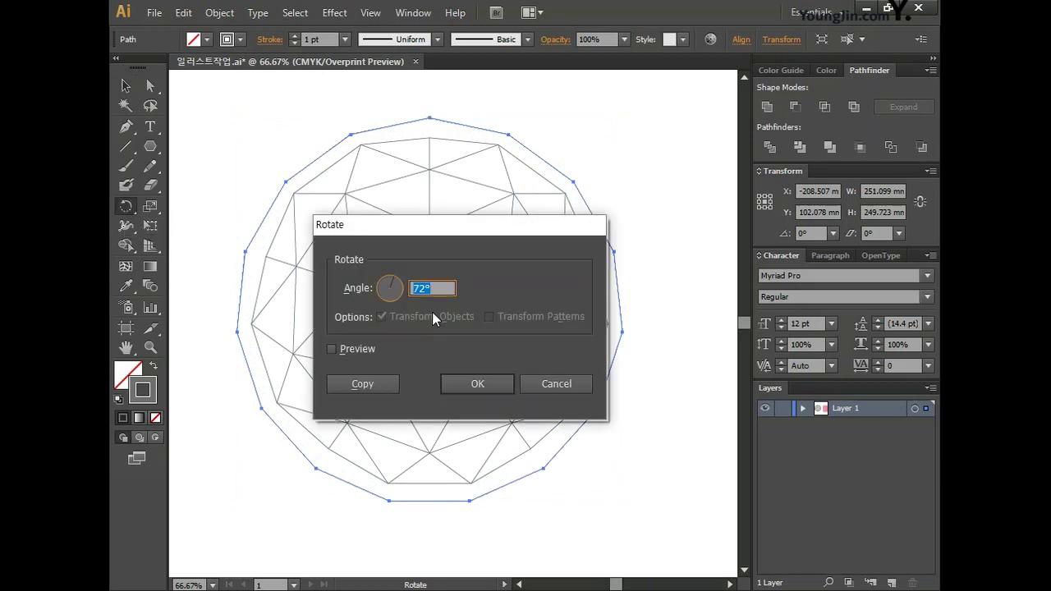
text(12)
click(491, 386)
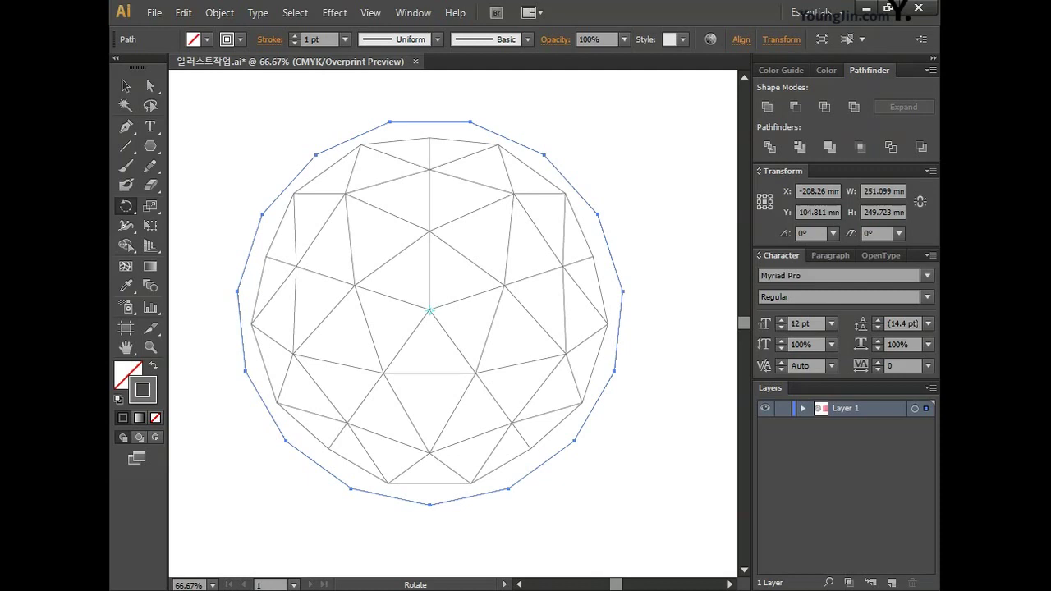
Step: Connect the figure's outline vertices to the corners of the surrounding polygon with straight lines in a zigzag all the way around
click(125, 146)
mouse_move(360, 145)
mouse_down()
mouse_move(316, 154)
mouse_move(294, 194)
mouse_up()
mouse_move(294, 194)
mouse_down()
mouse_move(263, 213)
mouse_move(267, 256)
mouse_up()
drag(237, 290, 251, 324)
drag(250, 324, 244, 370)
mouse_move(245, 370)
mouse_down()
mouse_move(278, 403)
mouse_move(285, 440)
mouse_move(327, 448)
mouse_move(352, 486)
mouse_move(389, 481)
mouse_move(403, 494)
mouse_move(387, 483)
mouse_up()
drag(387, 483, 509, 488)
drag(509, 488, 529, 447)
drag(530, 447, 574, 441)
drag(574, 441, 581, 403)
drag(581, 403, 614, 371)
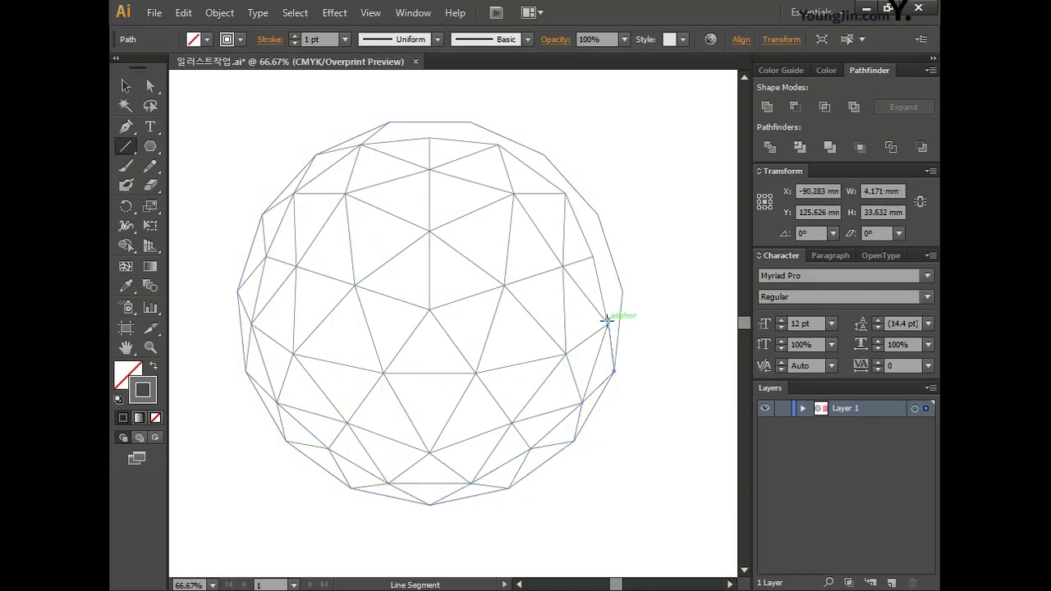
drag(608, 327, 621, 288)
drag(592, 256, 565, 195)
drag(565, 194, 544, 154)
drag(544, 154, 499, 144)
mouse_move(500, 144)
mouse_down()
mouse_move(469, 121)
mouse_move(390, 121)
mouse_up()
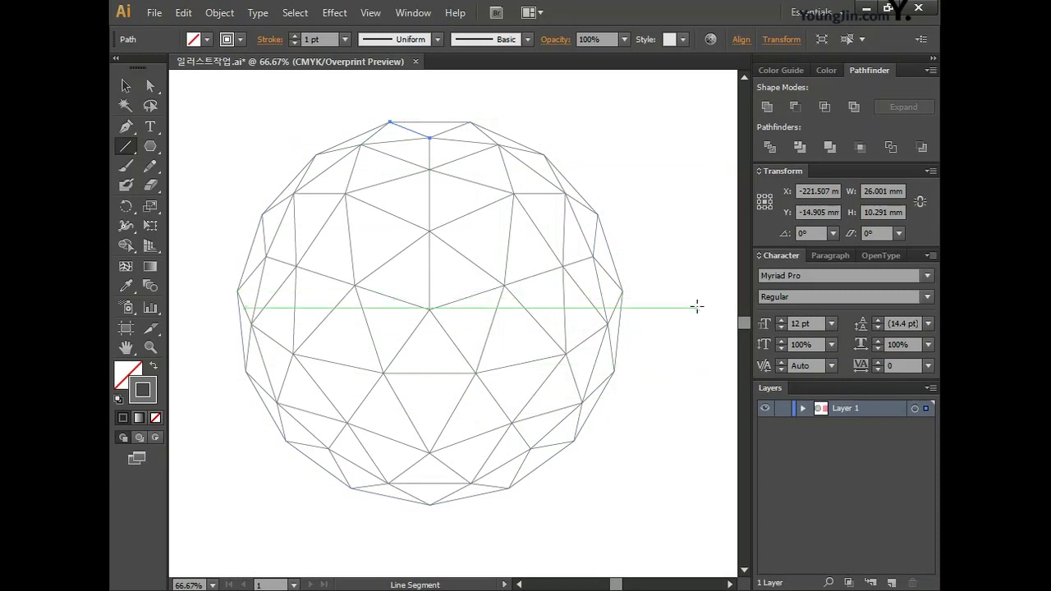
Step: Select all lines of the faceted figure and set their stroke weight to 0.6 pt
click(125, 86)
drag(198, 98, 690, 542)
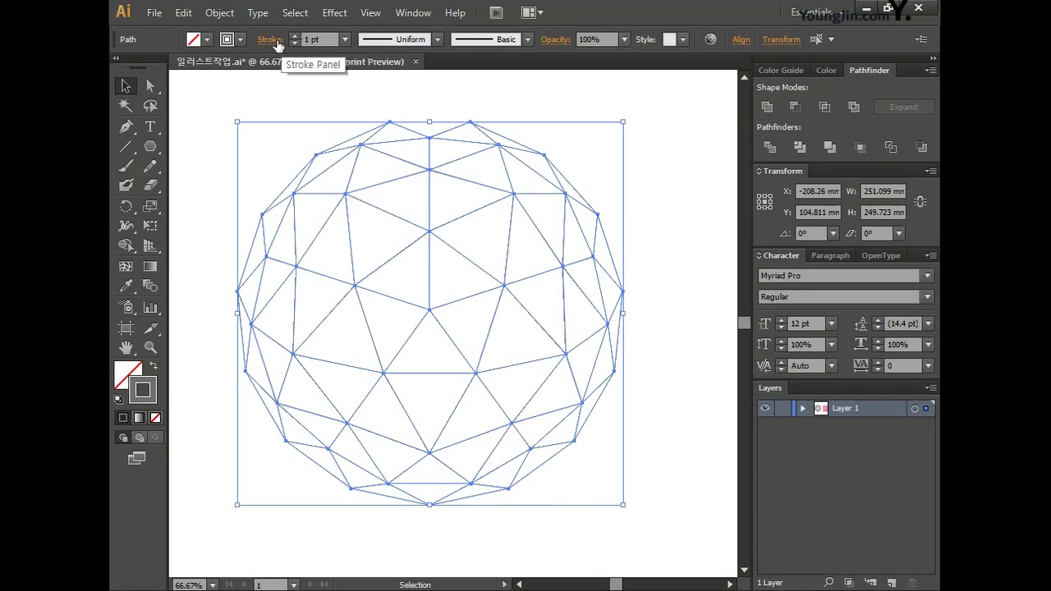
click(315, 39)
text(0.6)
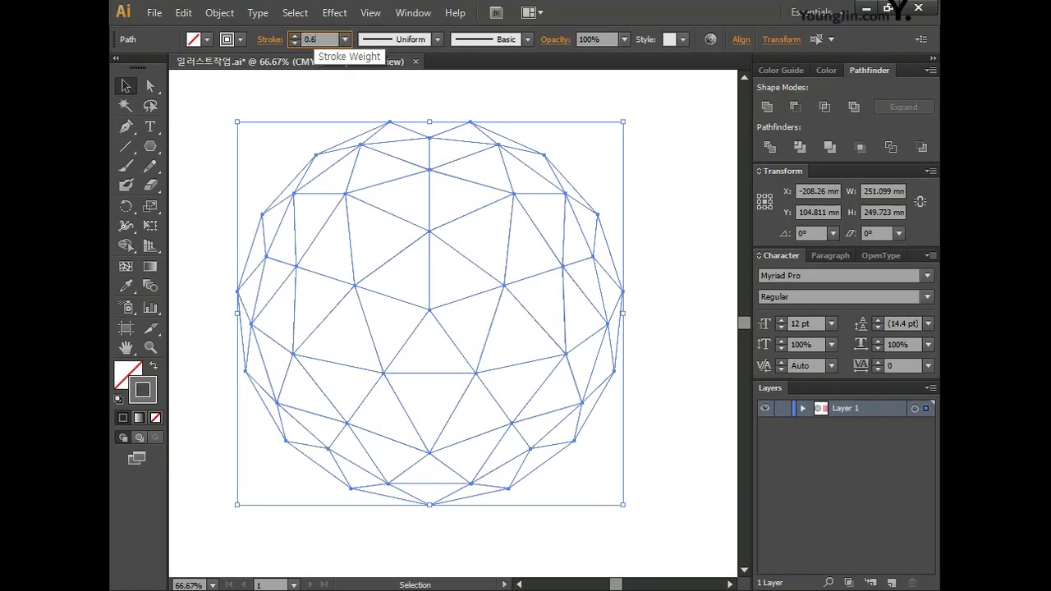
key(Return)
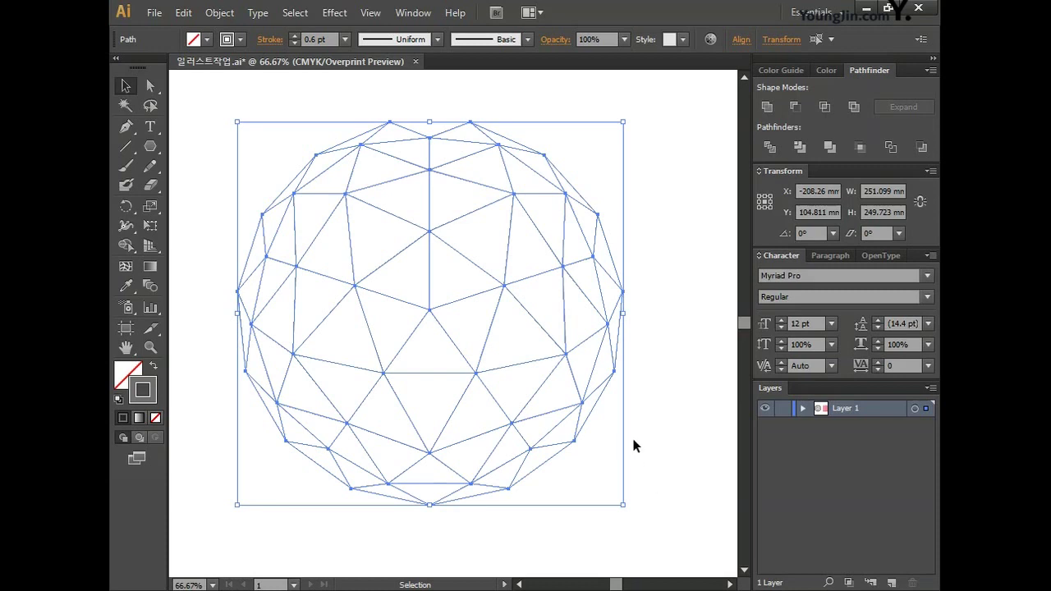
Step: Combine the figure's lines into a compound path, outline its stroke, and deselect it
right_click(437, 306)
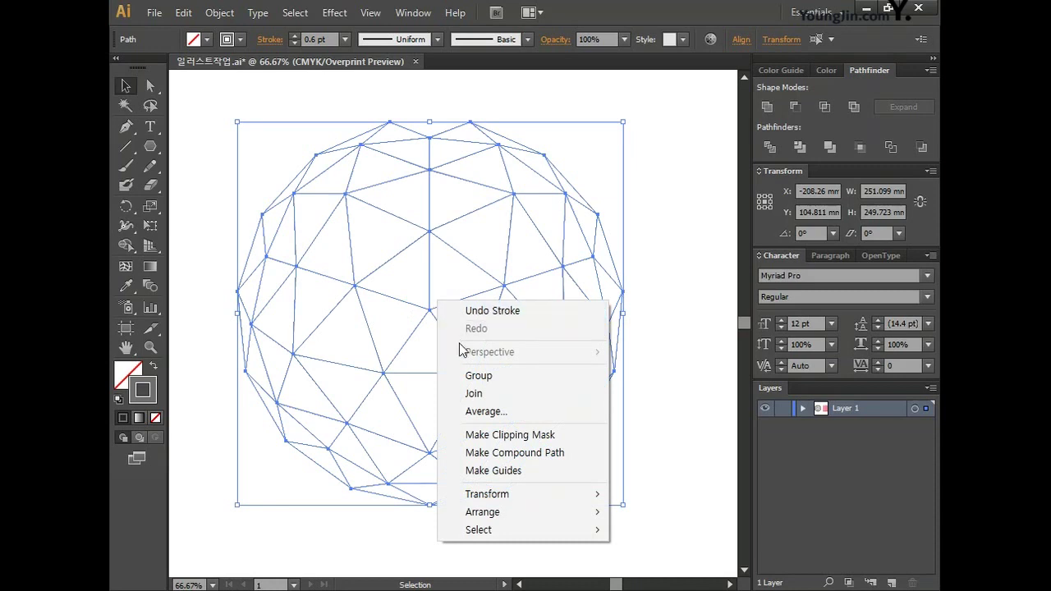
click(498, 454)
click(216, 13)
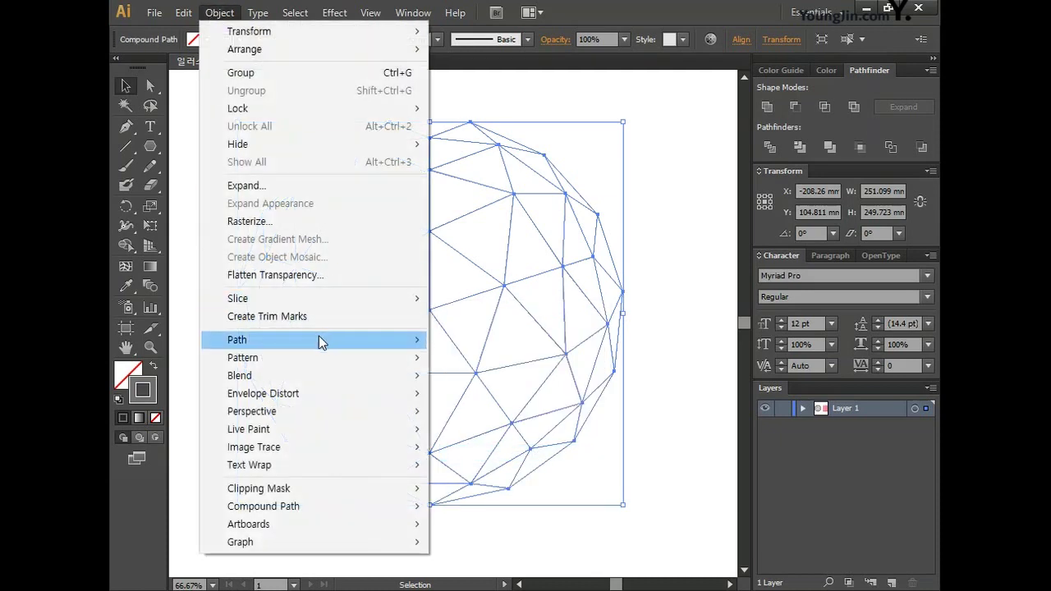
mouse_move(320, 338)
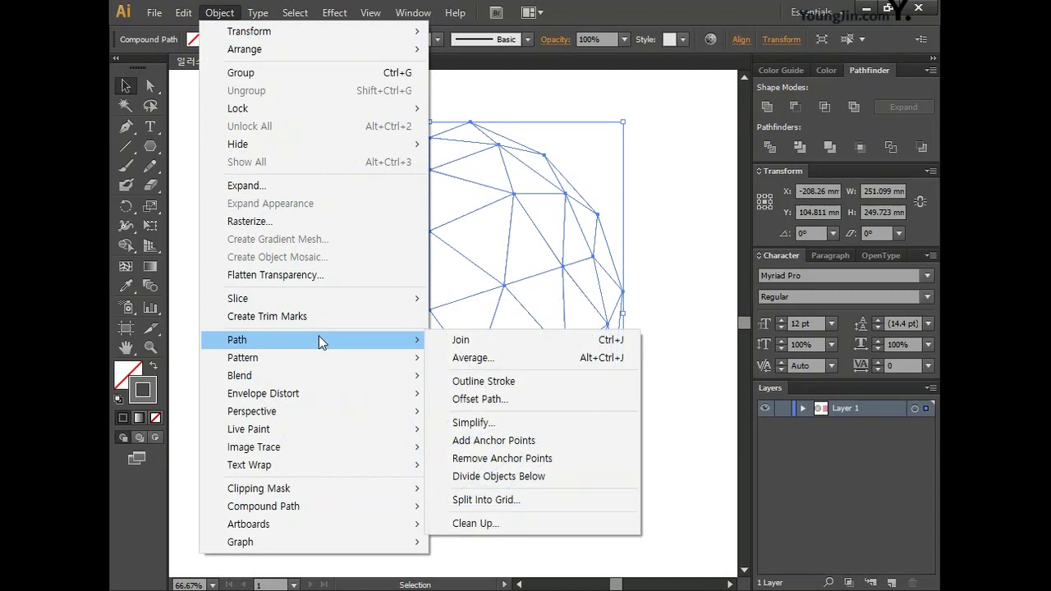
click(536, 383)
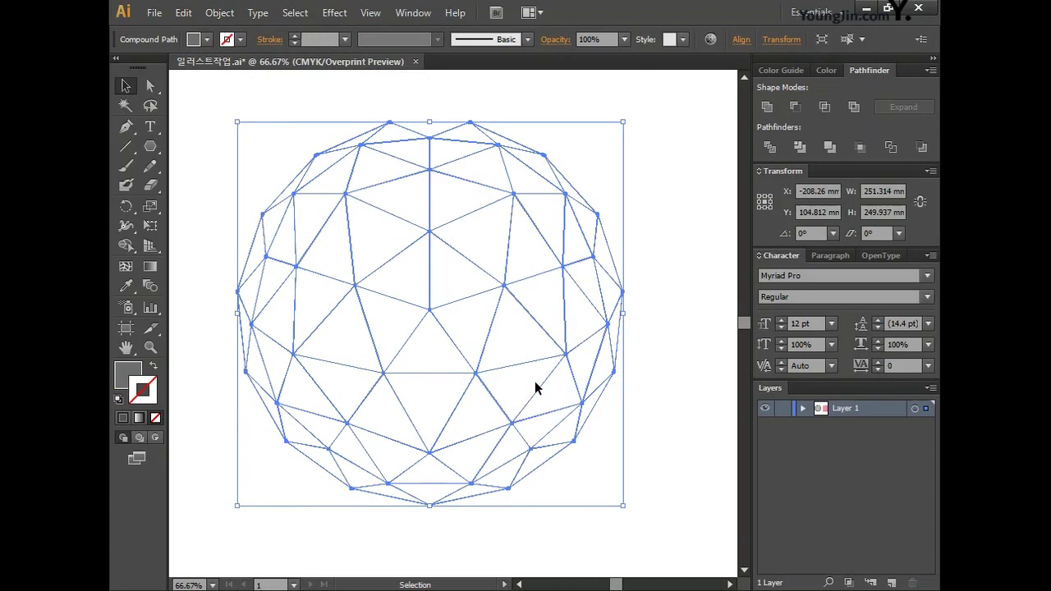
key(ctrl+shift+a)
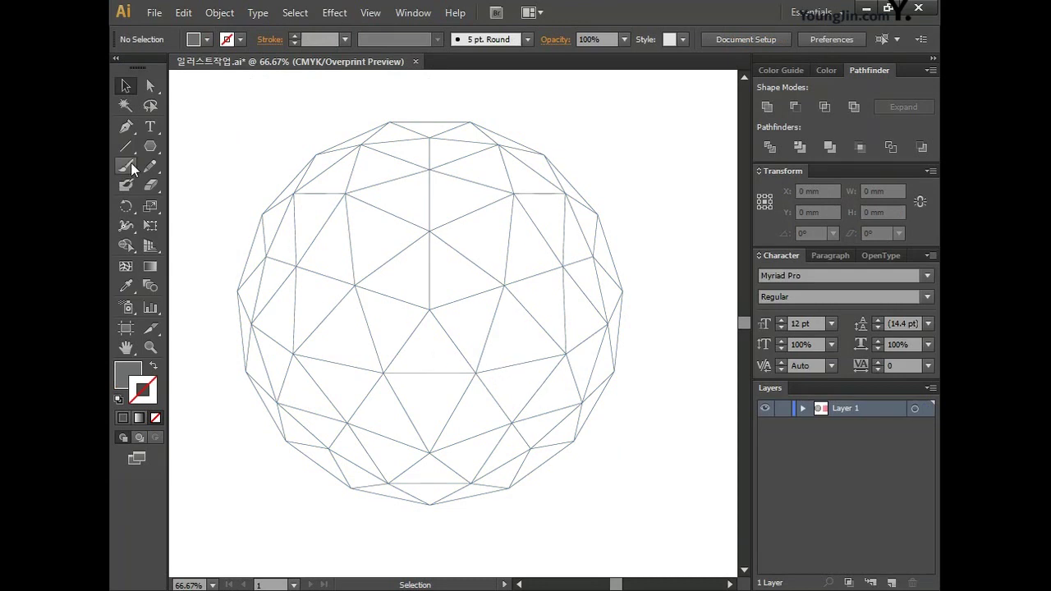
Step: Trace a filled triangle with the Pen tool over the upper-left facet of the central pentagon
click(125, 128)
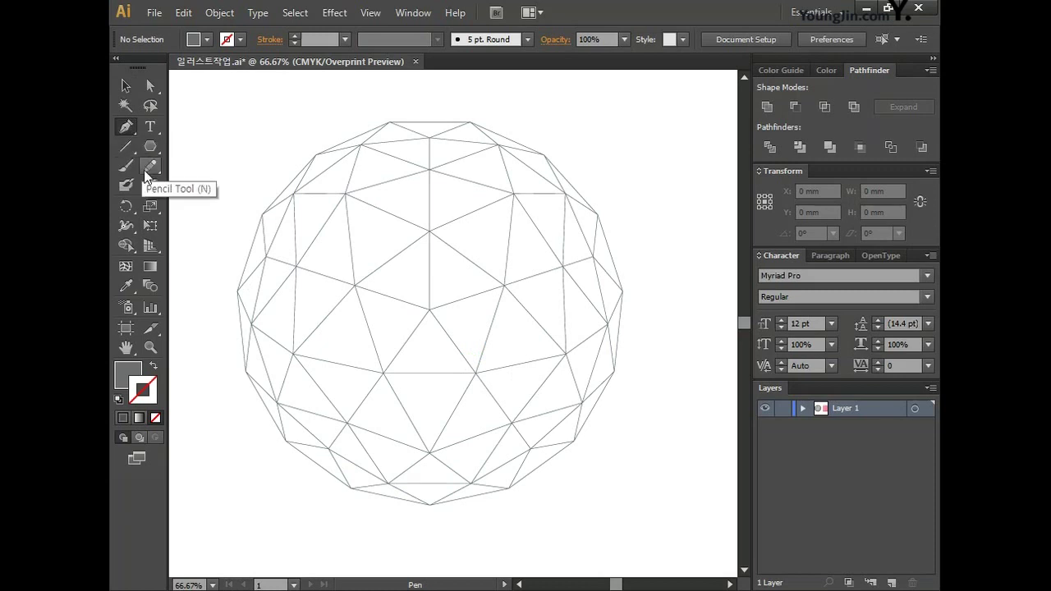
click(429, 231)
click(355, 285)
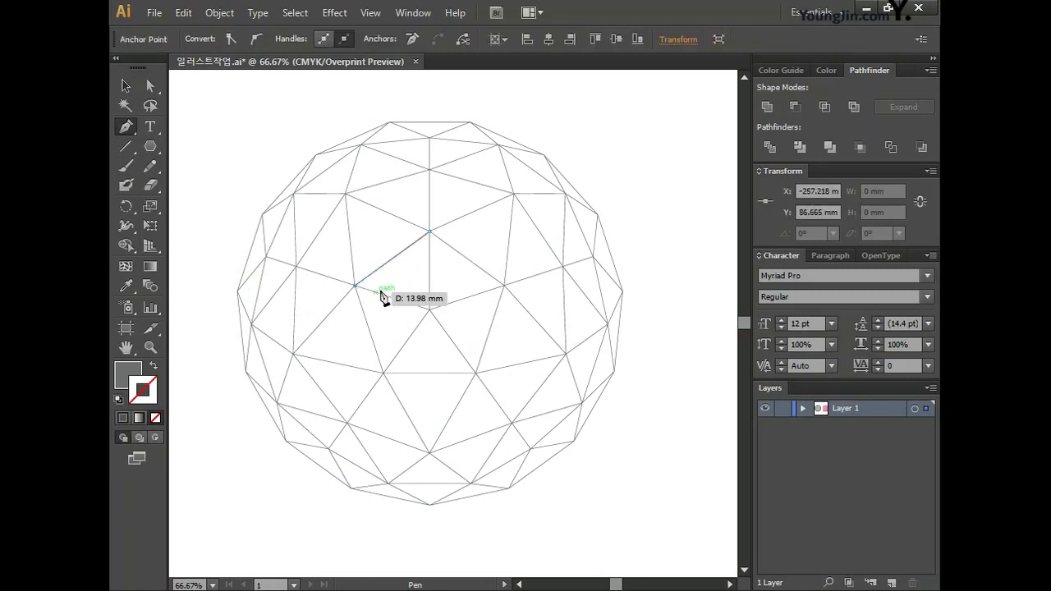
click(428, 310)
click(430, 232)
key(v)
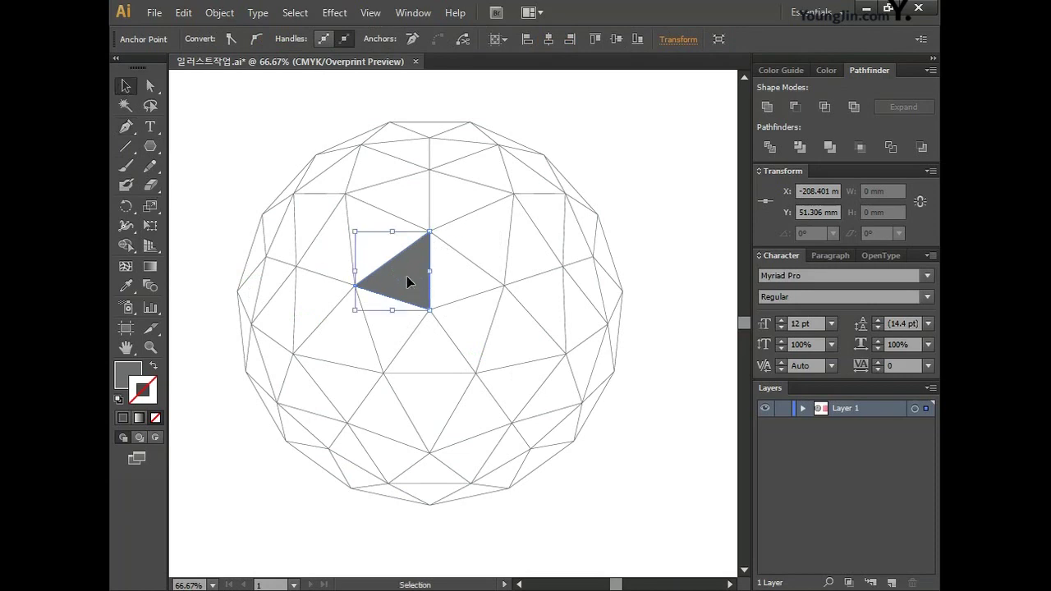
Step: Offset the filled triangle's path by -2 mm with miter joins and keep only the smaller inset triangle
click(407, 276)
click(219, 13)
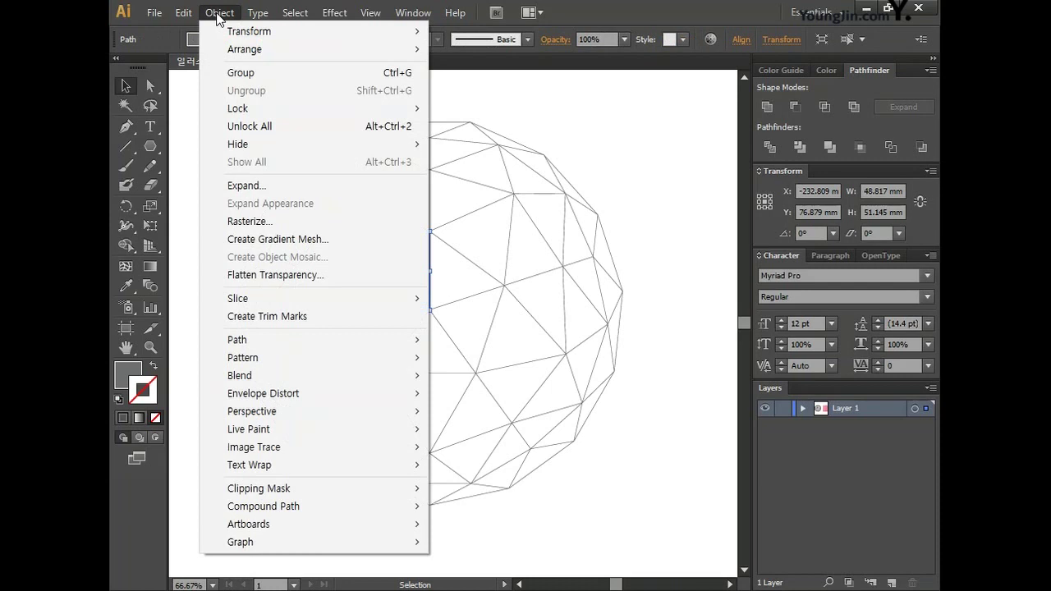
mouse_move(258, 338)
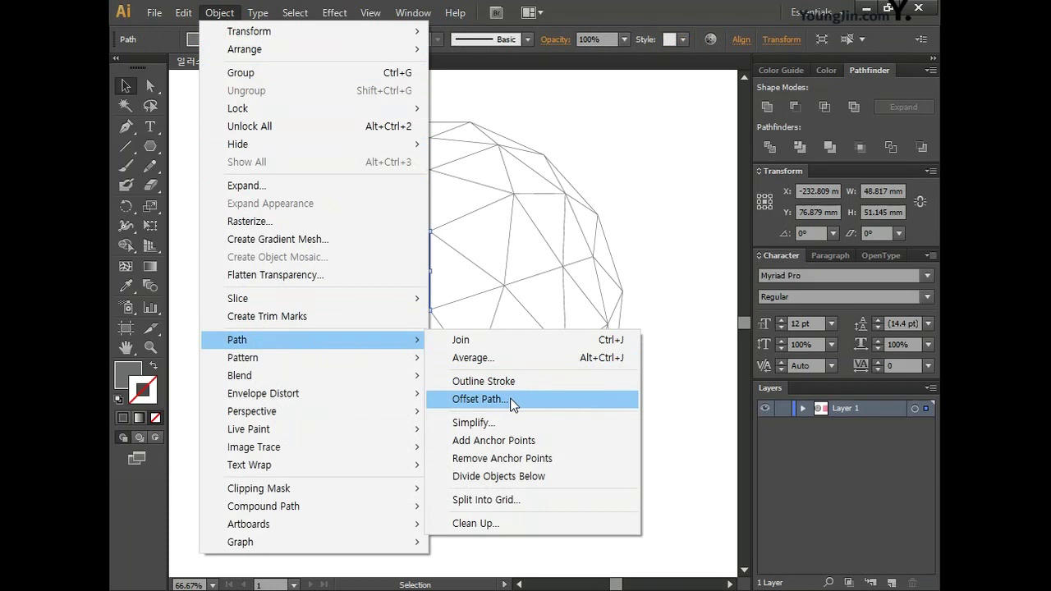
click(478, 399)
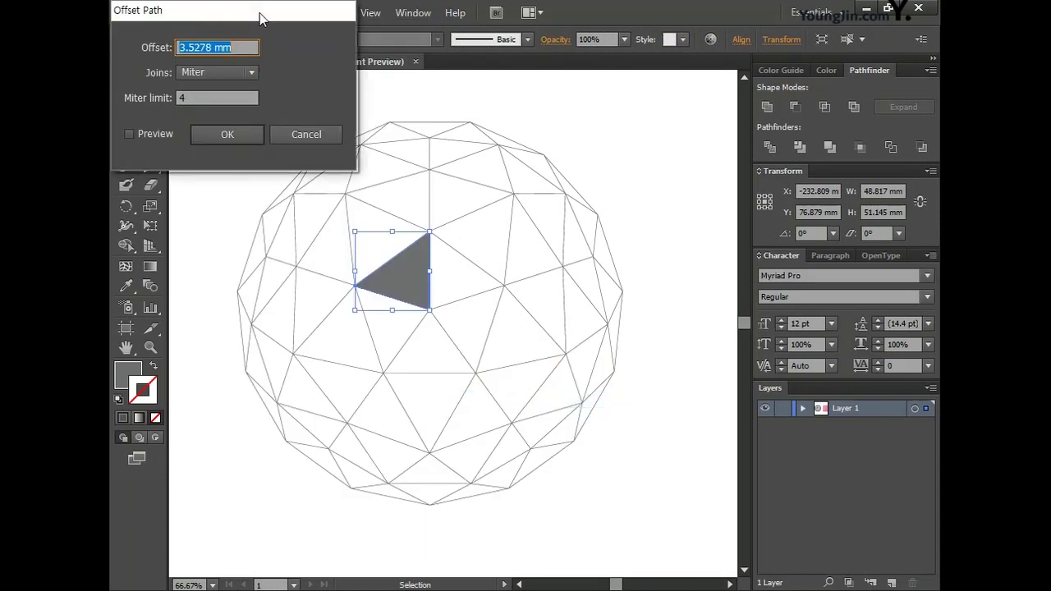
drag(252, 14, 464, 208)
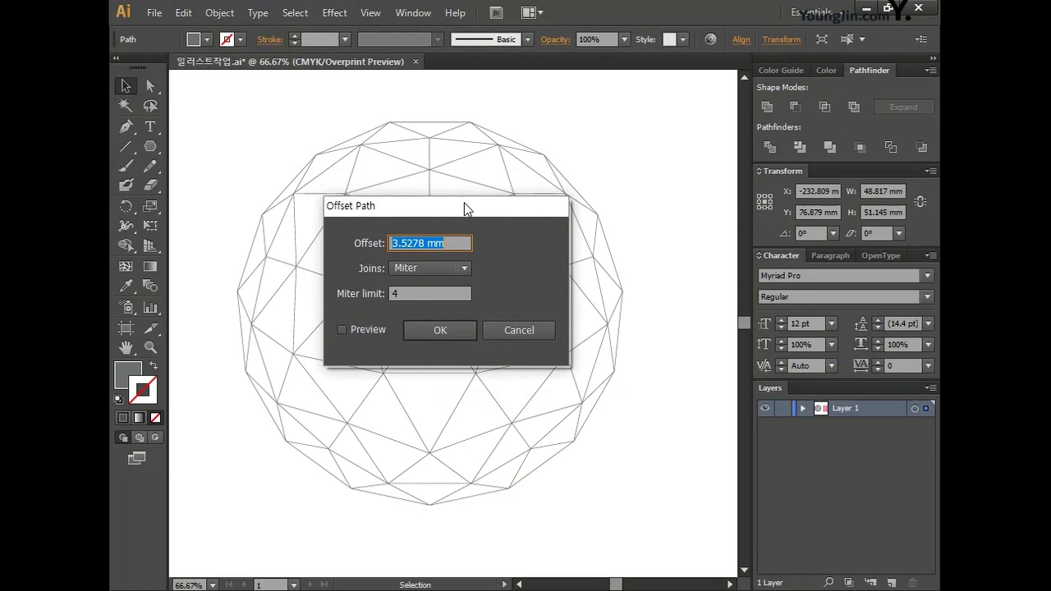
text(-2)
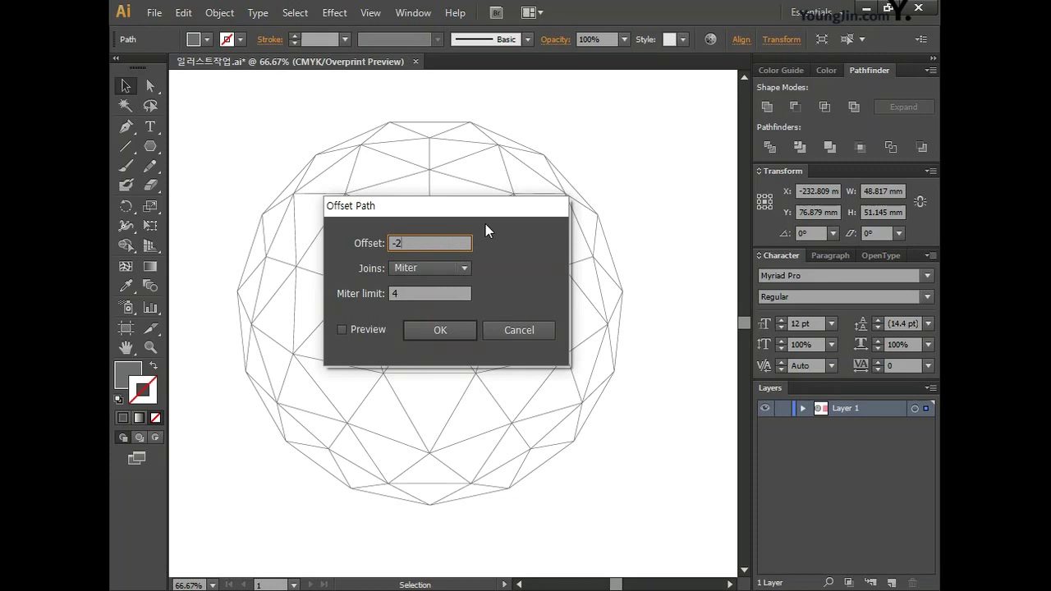
click(425, 325)
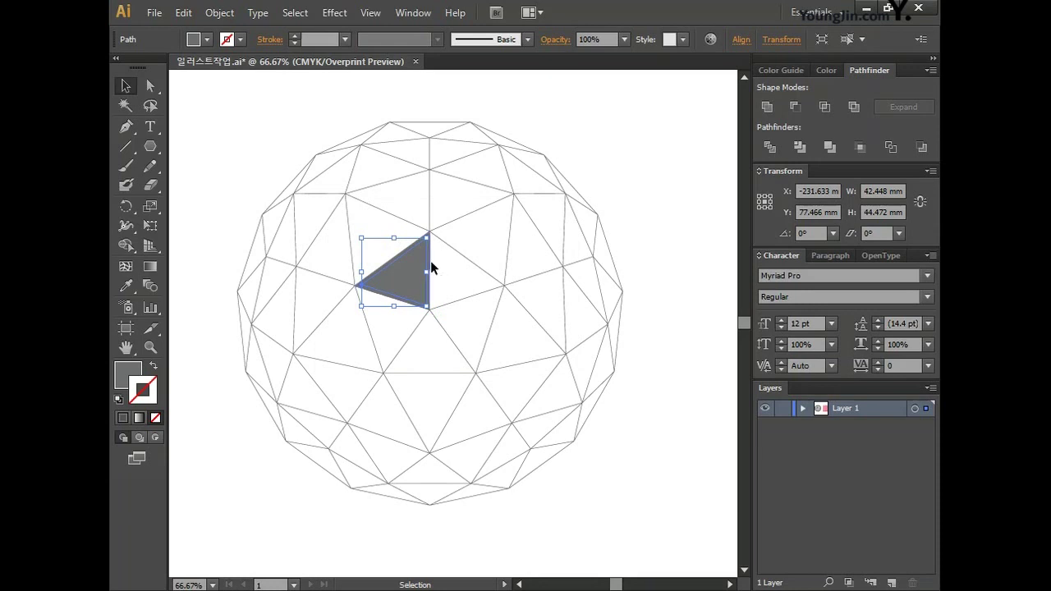
key(ctrl+z)
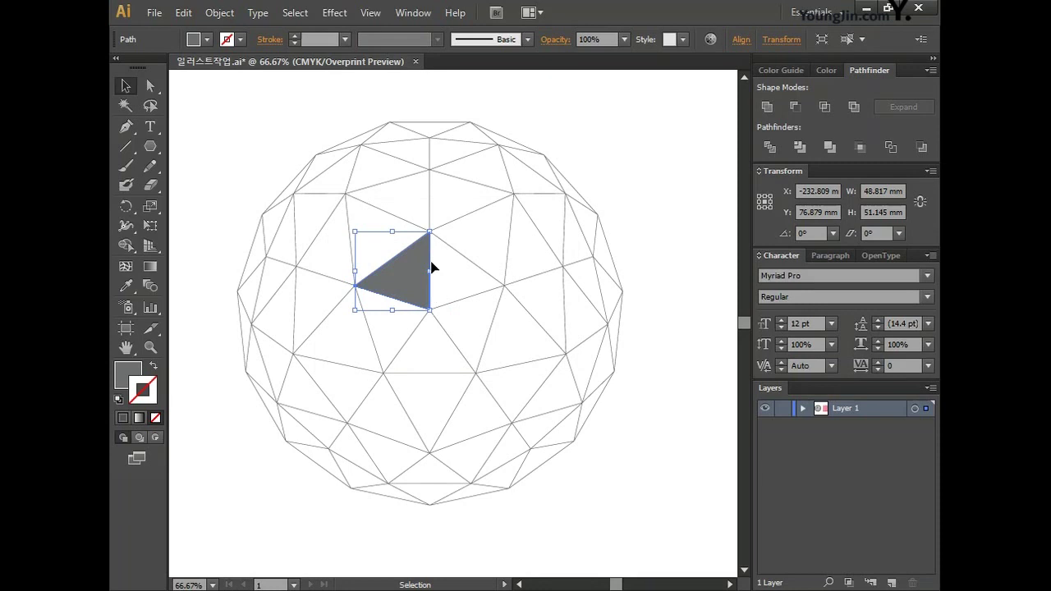
key(ctrl+z)
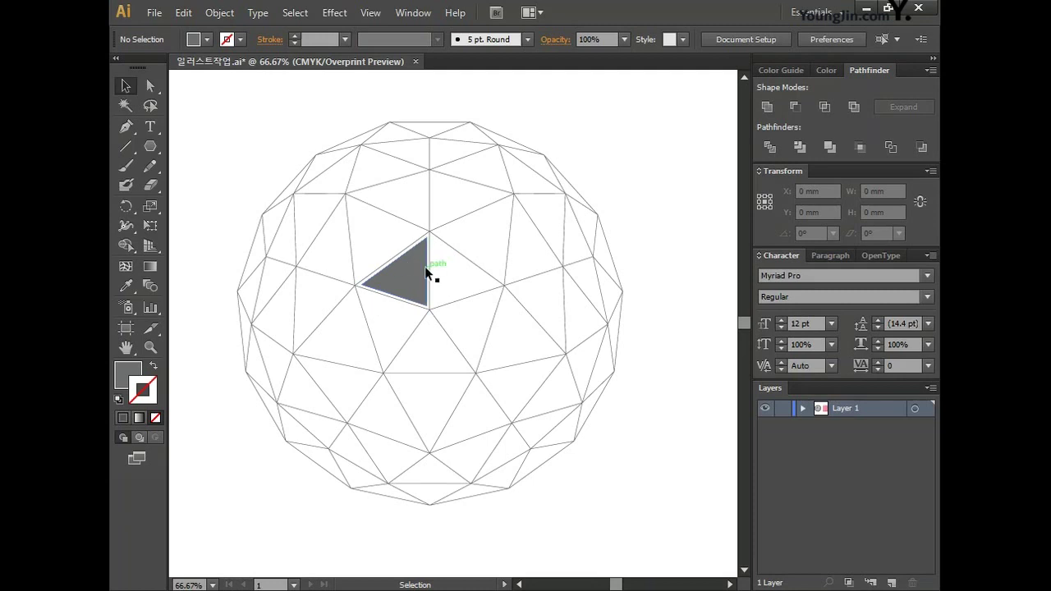
Step: Fill the inset triangle with light gray, CMYK 20, 16, 16, 0
click(411, 274)
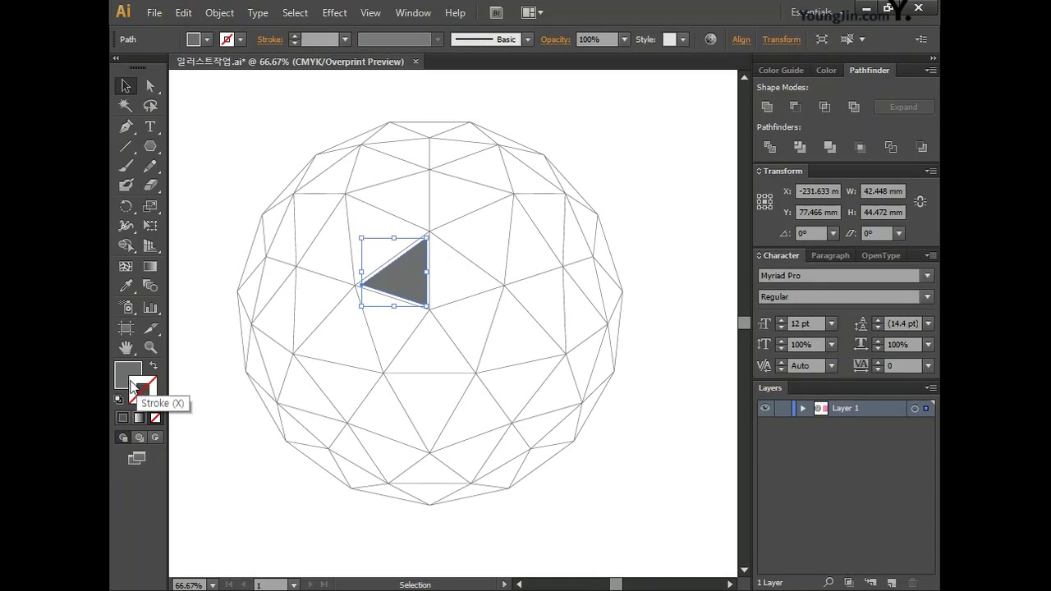
click(128, 376)
double_click(129, 374)
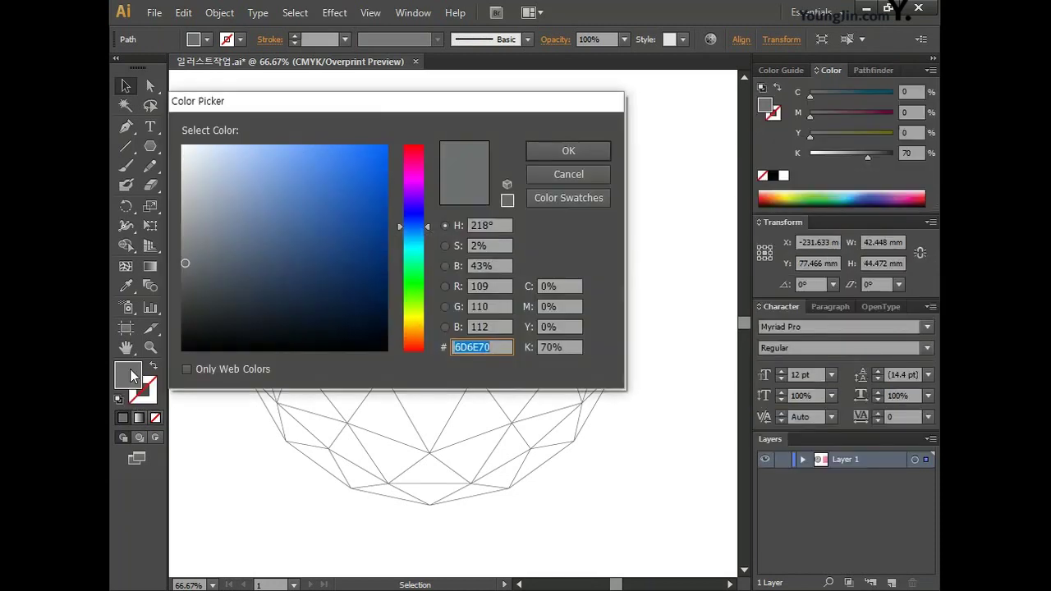
click(567, 286)
text(20)
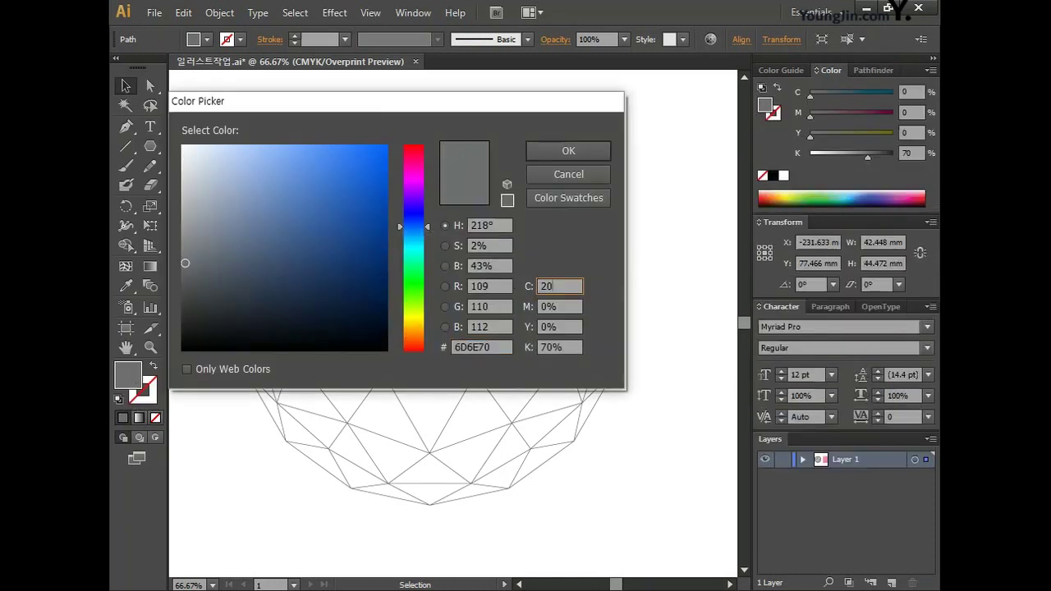
key(Tab)
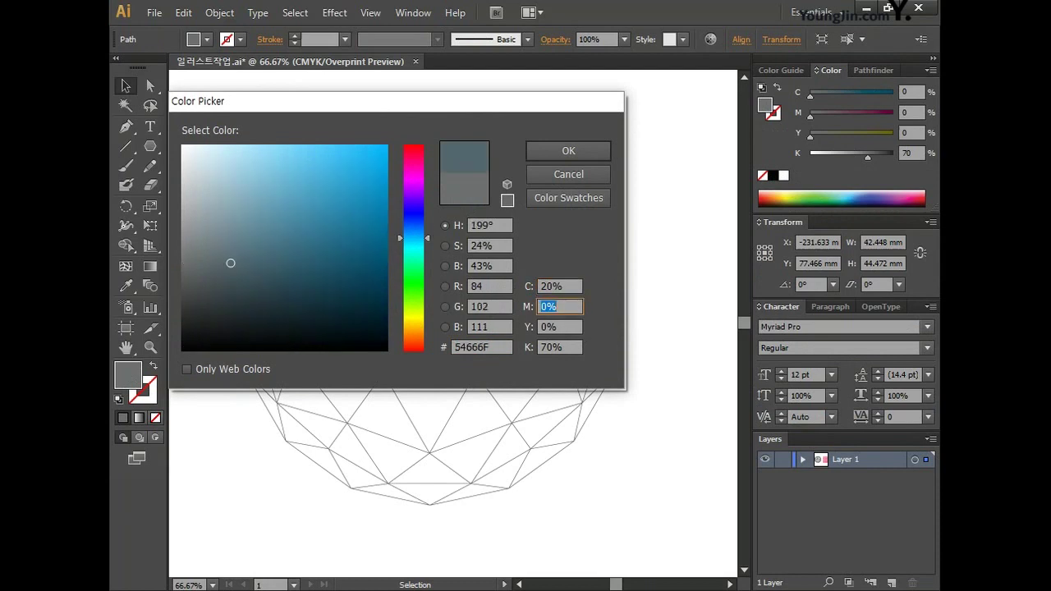
text(16)
key(Tab)
text(16)
key(Tab)
text(0)
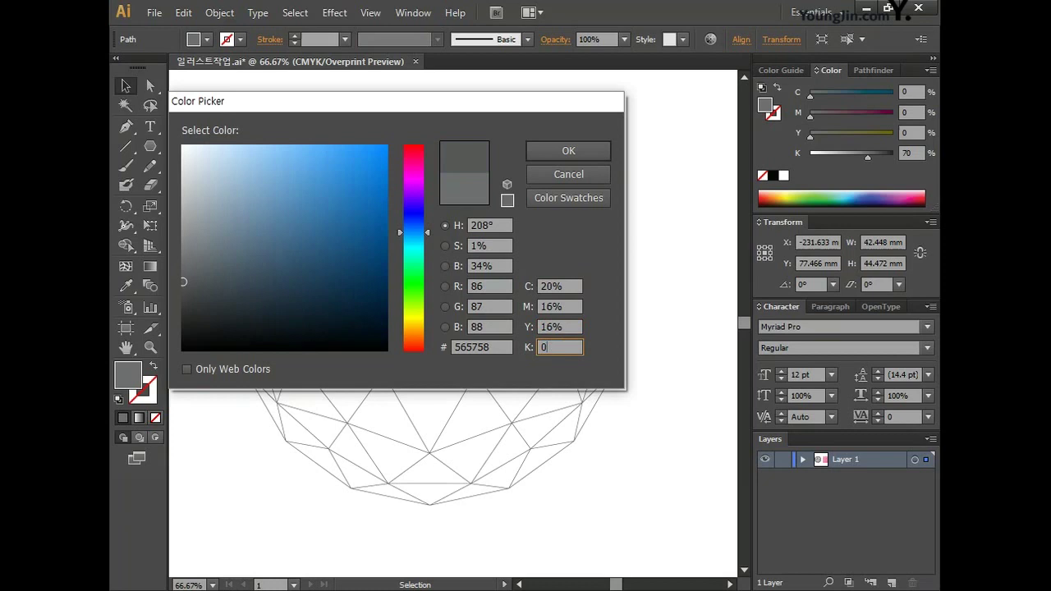
click(561, 150)
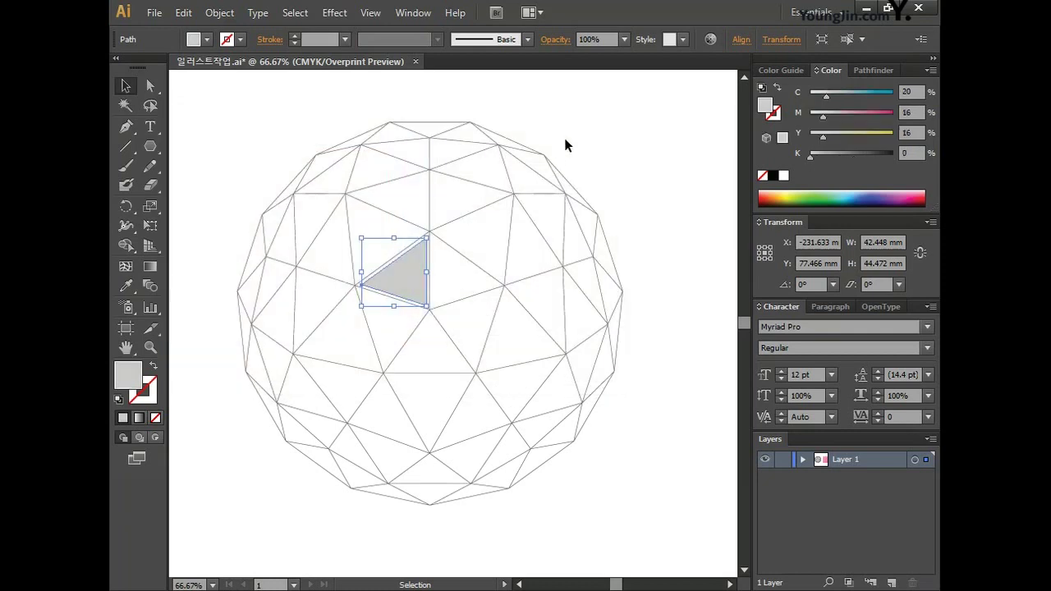
Step: Copy the gray triangle by 72° rotations about the figure's center until all five pentagon facets are filled
click(125, 210)
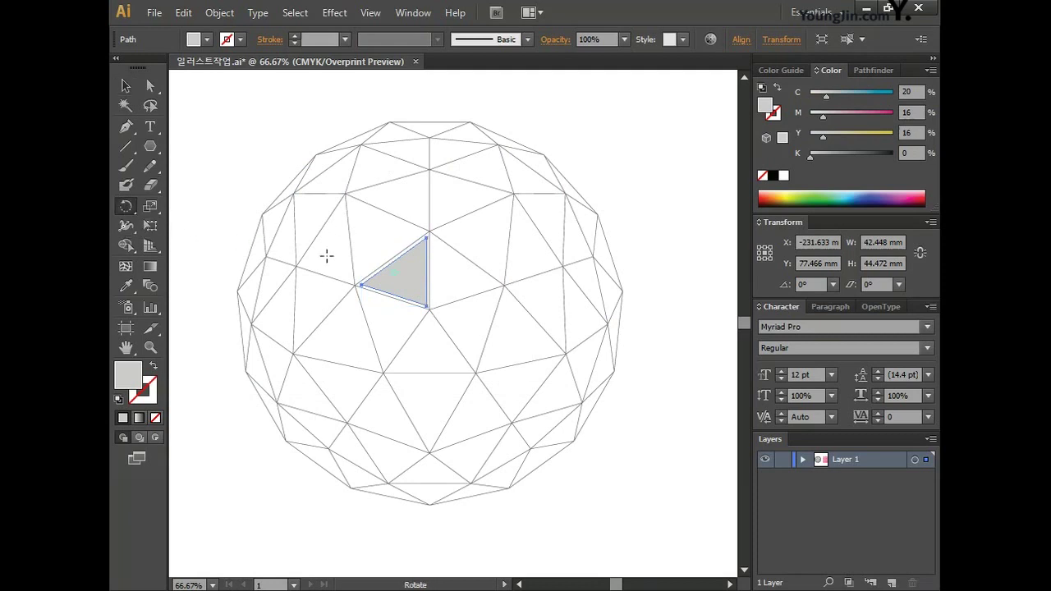
alt+click(428, 310)
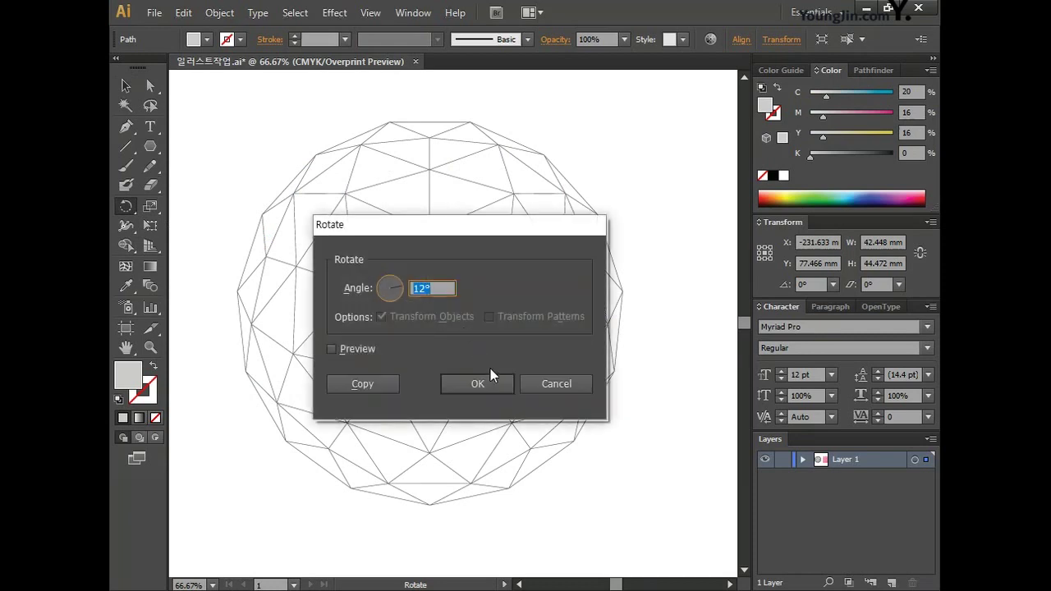
text(72)
click(367, 382)
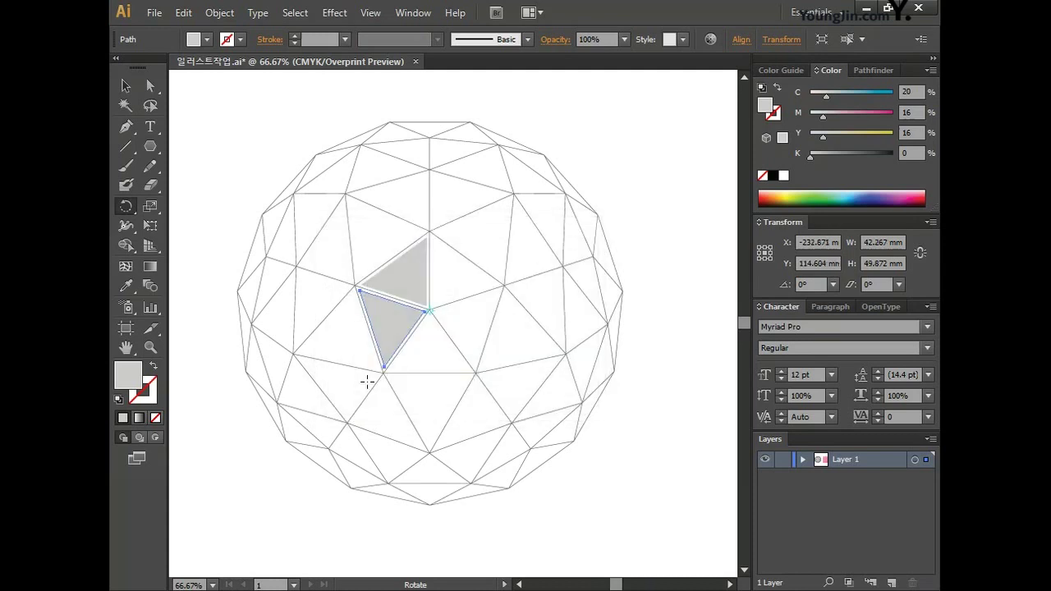
key(ctrl+d)
key(ctrl+d)
key(ctrl+d)
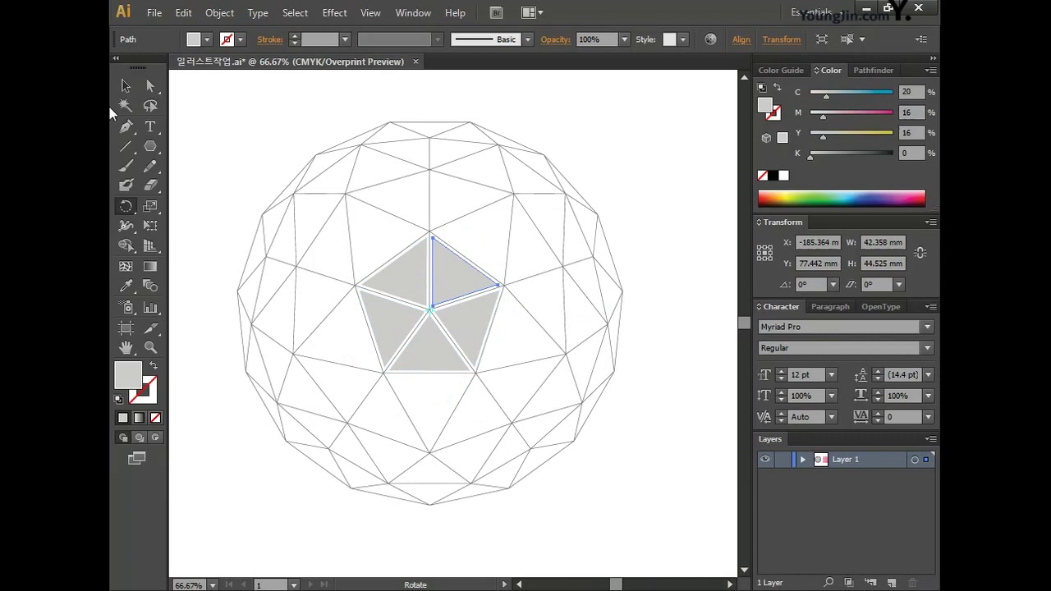
Step: Trace a light gray triangle over the facet bordering the pentagon's upper-left edge and start offsetting its path
click(125, 128)
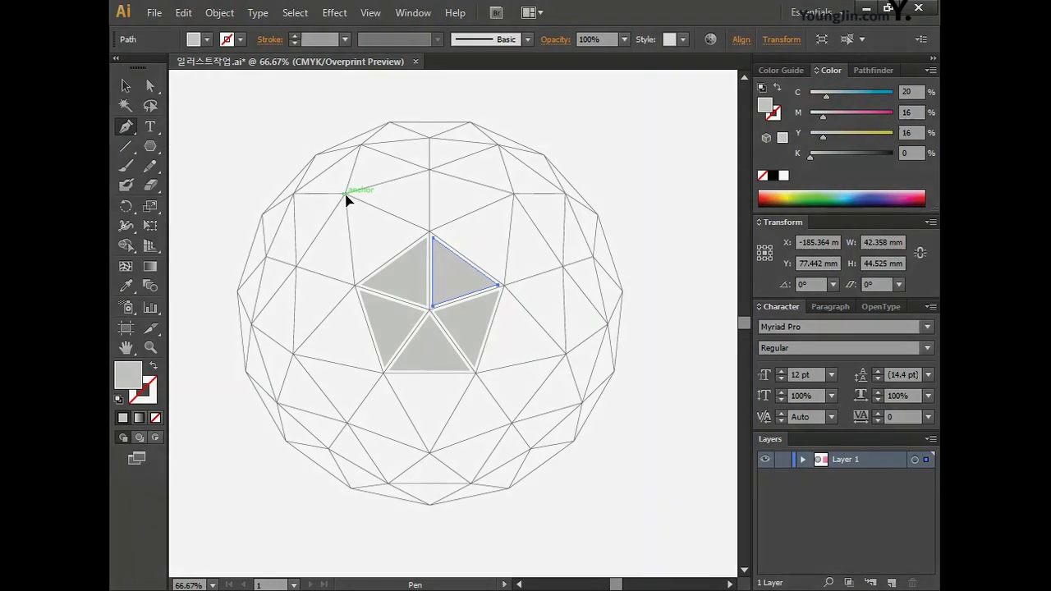
click(345, 195)
click(355, 285)
click(430, 231)
click(345, 194)
click(125, 85)
click(354, 197)
click(219, 13)
mouse_move(329, 339)
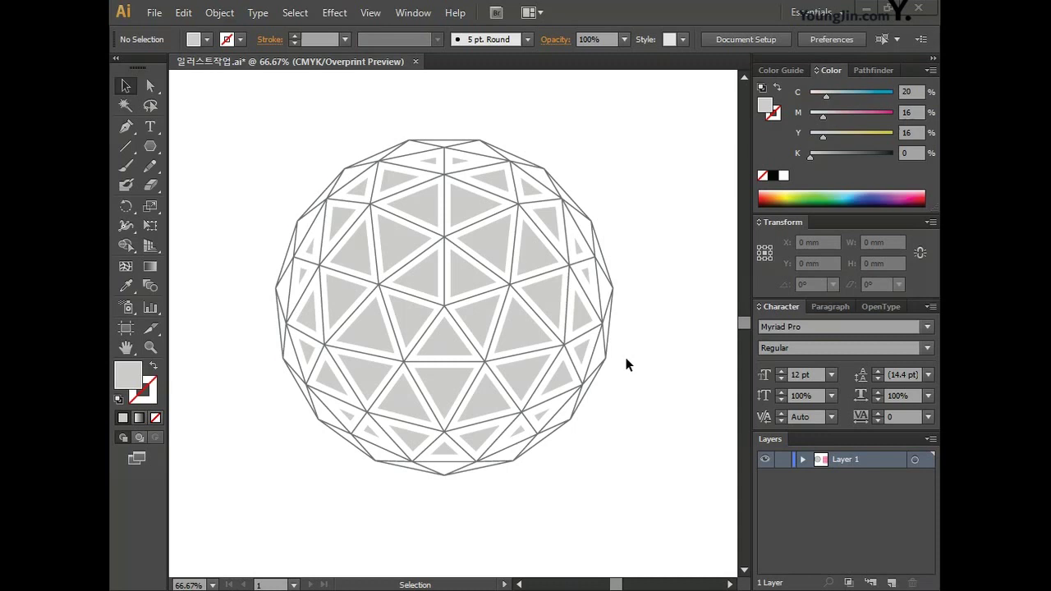
Step: Check that the whole faceted figure selects as a single group, and clear the selection
drag(244, 113, 655, 554)
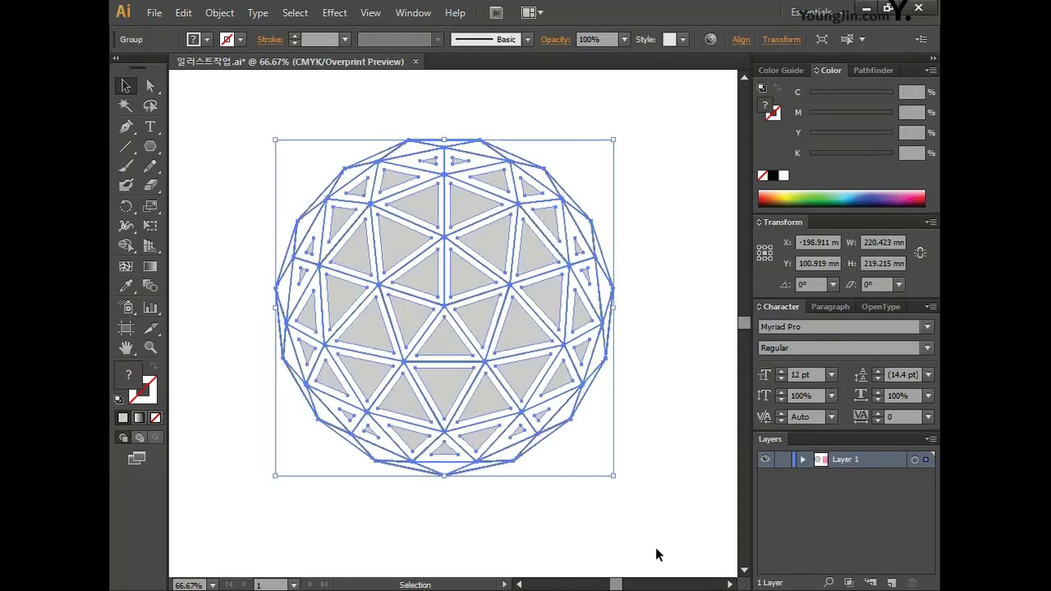
key(ctrl)
click(671, 443)
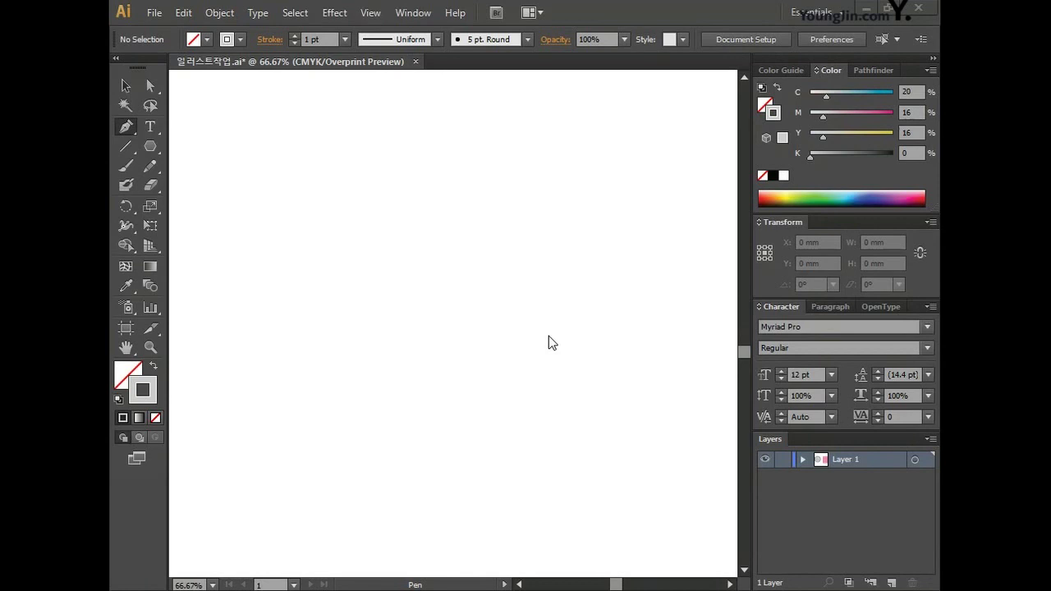
Step: Start an unfilled Pen outline in the empty area with a rough inward-curling loop
click(123, 132)
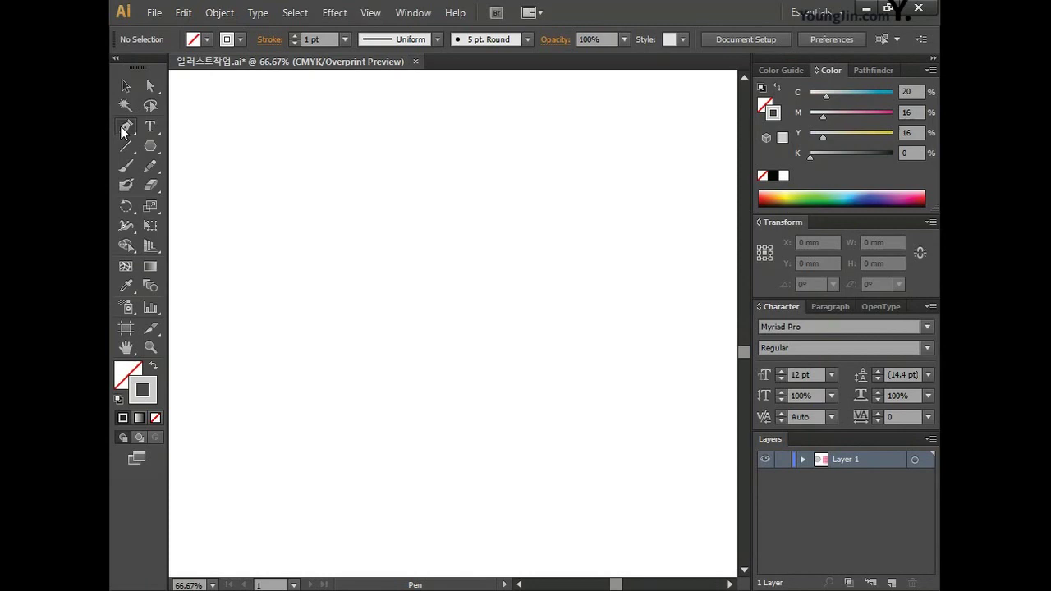
drag(364, 340, 323, 353)
click(318, 341)
click(334, 275)
click(372, 298)
click(392, 352)
click(352, 416)
click(227, 384)
Step: Continue the Pen outline from the loop into a jagged body and a long, rising arm with a small hooked tip
click(237, 300)
click(187, 188)
click(202, 145)
click(330, 138)
click(348, 212)
click(399, 254)
click(503, 204)
click(640, 175)
click(720, 152)
click(692, 130)
click(680, 140)
Step: Bend the Pen outline's inner loop segments into a smooth, inward-curling spiral
drag(352, 415, 321, 431)
drag(392, 353, 394, 378)
drag(372, 298, 386, 312)
drag(334, 275, 350, 270)
drag(319, 340, 361, 343)
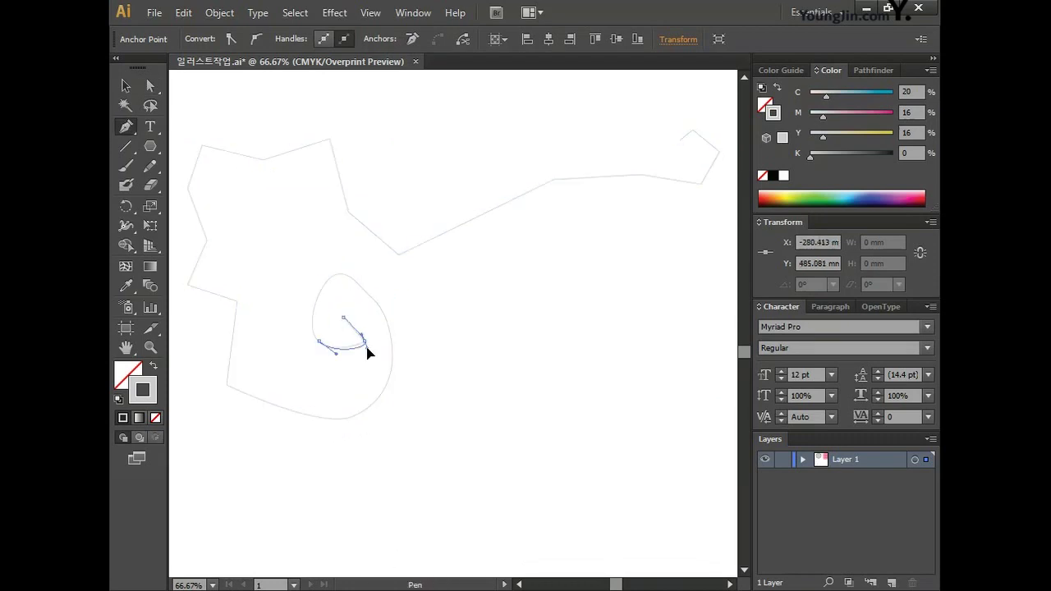
drag(348, 286, 374, 326)
Step: Round the outline's jagged body into cloud-like lobes by curving its segments up to the start of the long arm
drag(228, 383, 216, 364)
drag(237, 301, 188, 258)
click(206, 310)
key(Return)
drag(218, 149, 236, 148)
drag(332, 137, 376, 169)
drag(197, 190, 378, 175)
Step: Curve the long arm and its hooked tip into a flowing tail, refine the spiral's outer edge, and clear the selection
drag(398, 253, 434, 253)
drag(504, 203, 600, 175)
drag(700, 183, 699, 134)
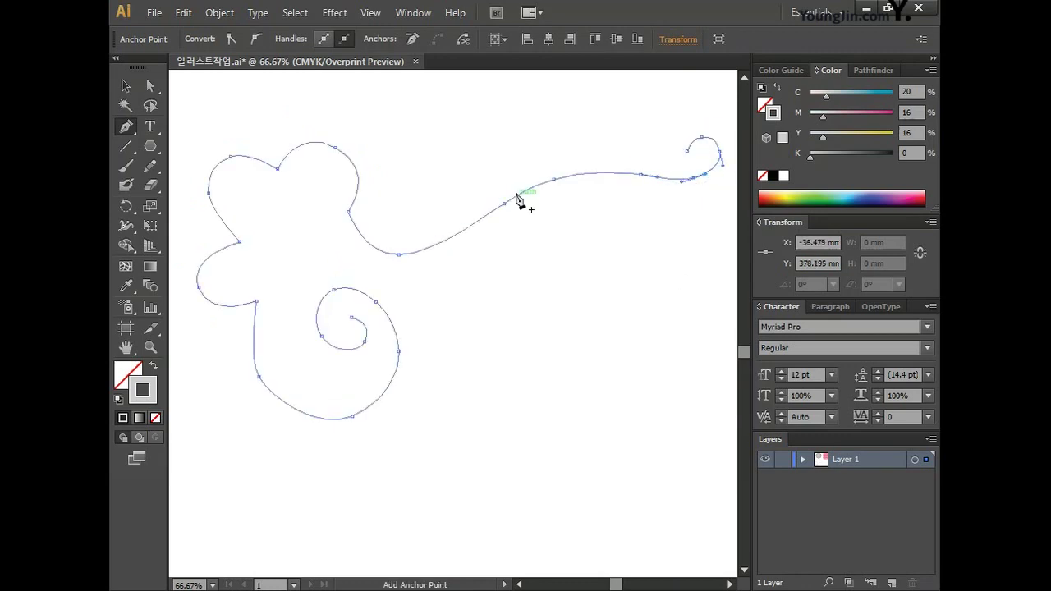
key(ctrl+minus)
key(a)
drag(412, 350, 403, 317)
click(469, 342)
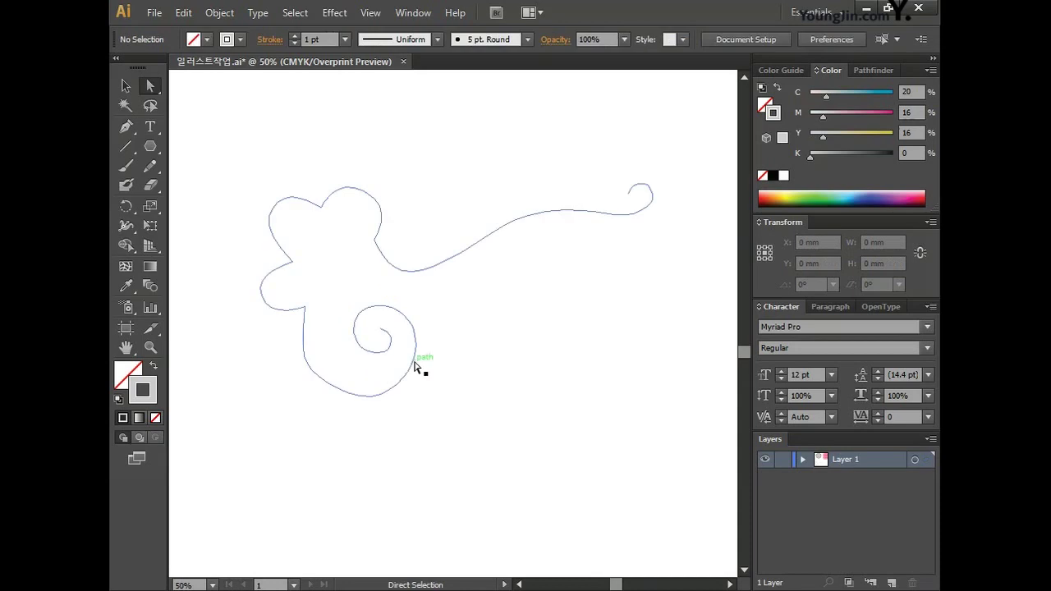
Step: Select the curled outline, check the fill and stroke of the finished cloud group, and clear the selection
click(126, 85)
click(327, 195)
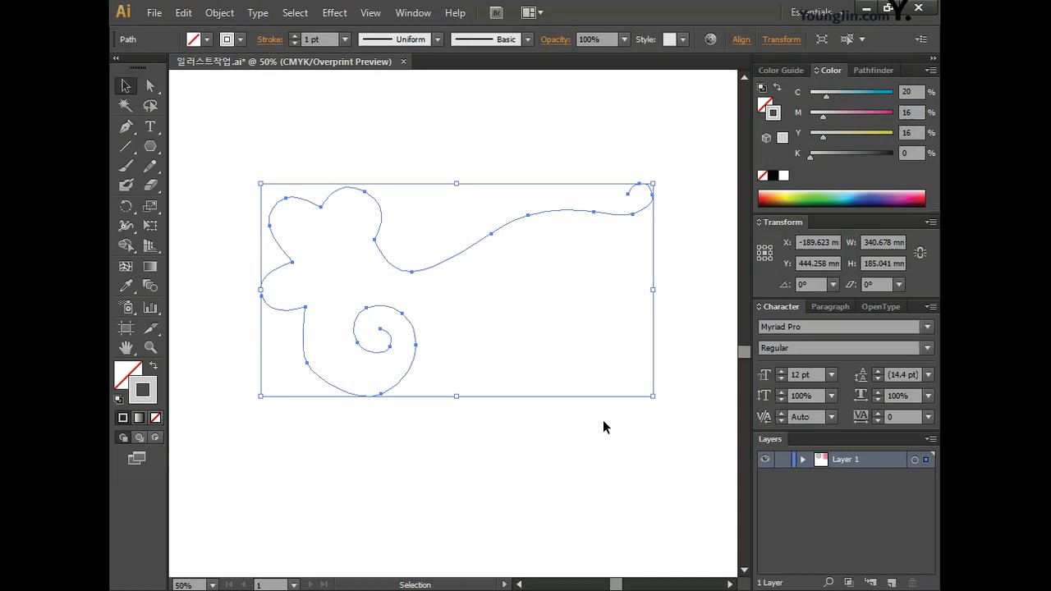
key(ctrl+z)
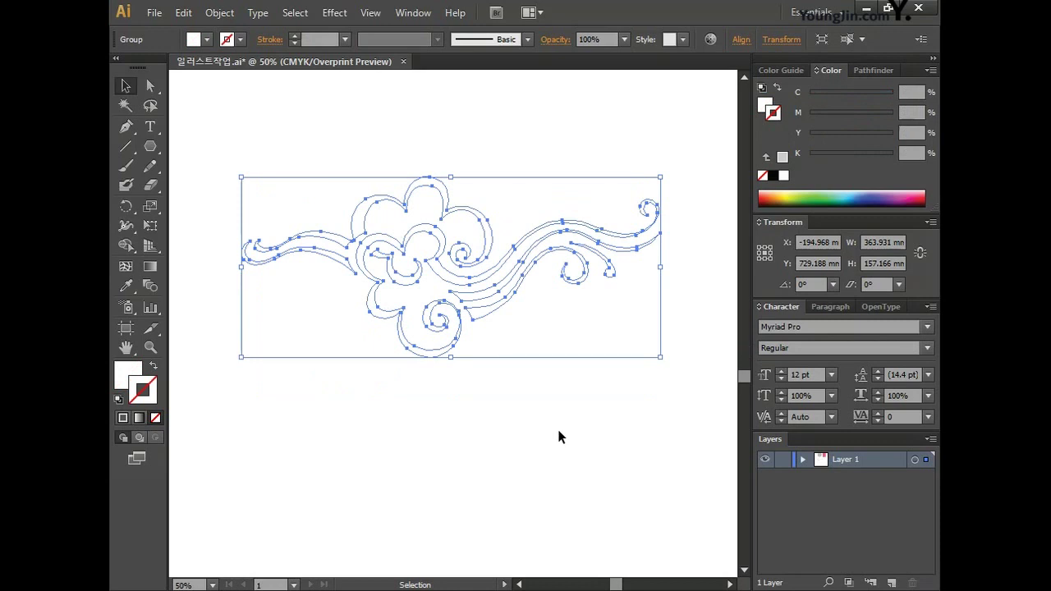
click(126, 377)
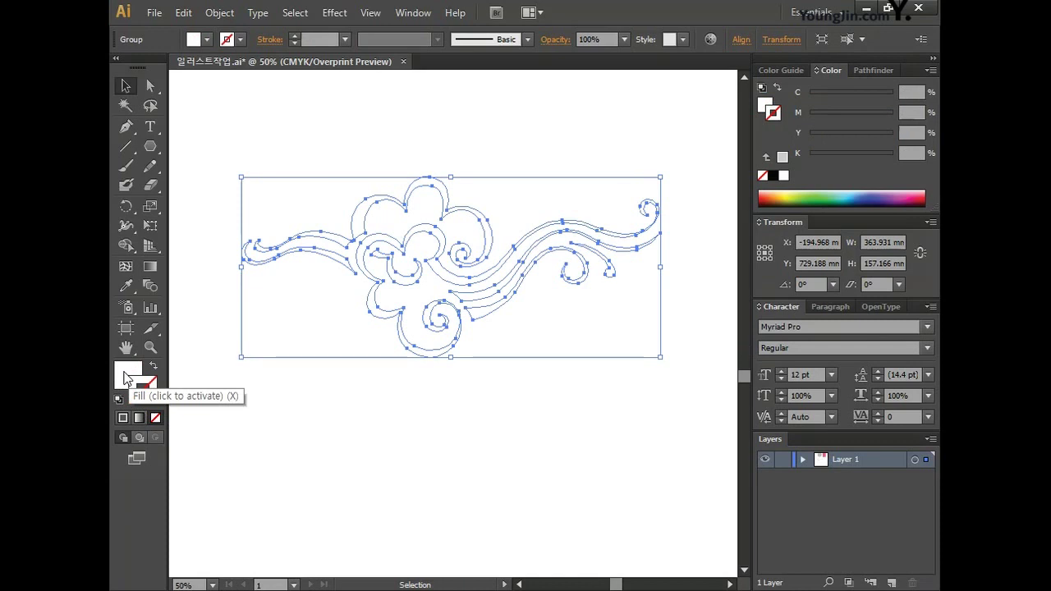
click(141, 392)
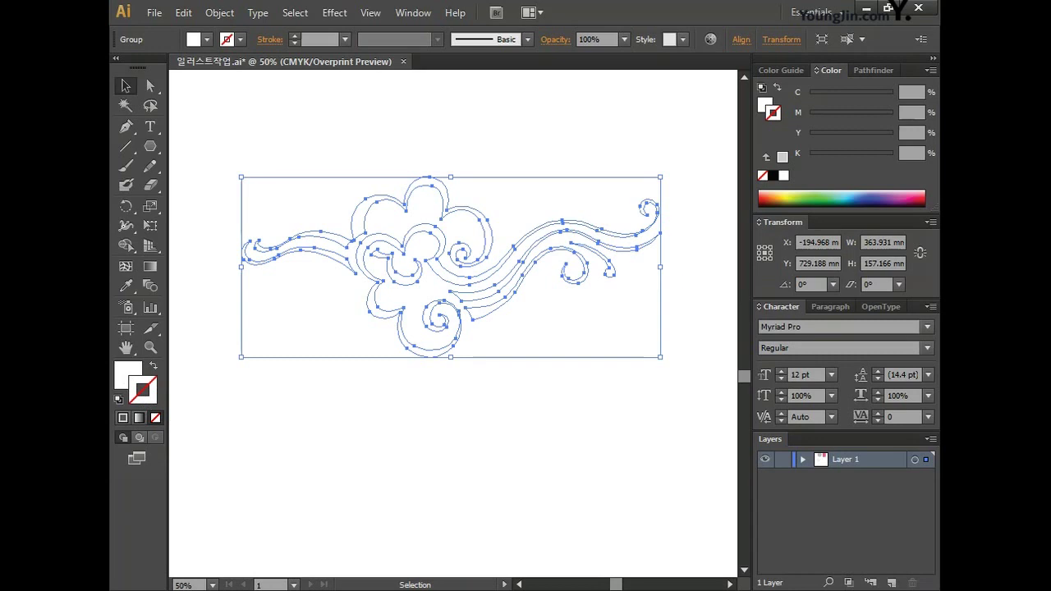
click(478, 355)
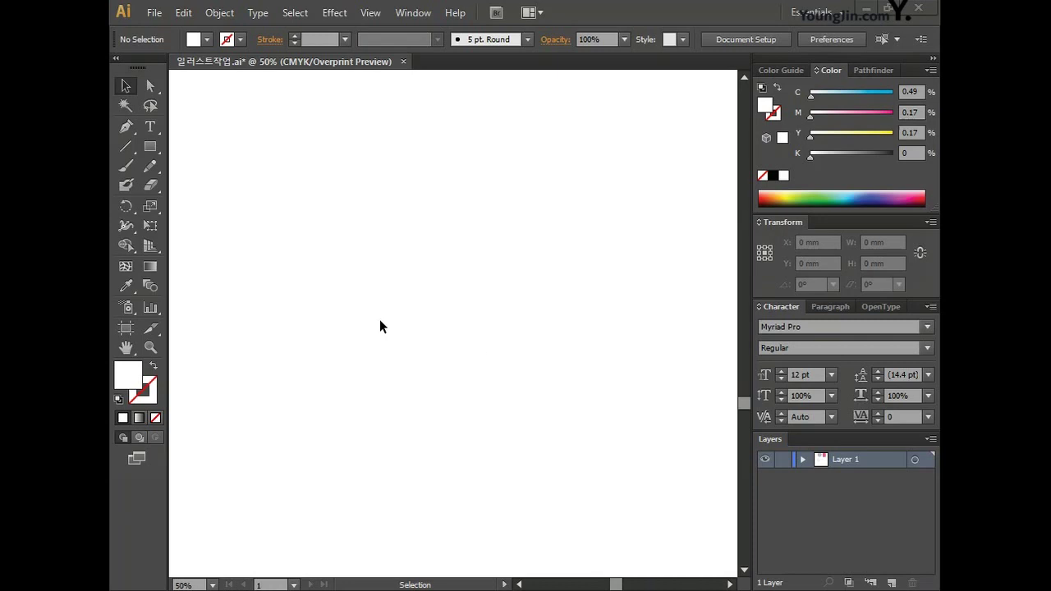
Step: Draw a horizontal rectangle about 165 x 34 mm in the empty area and fill it with pale pink E2CFCF
click(151, 146)
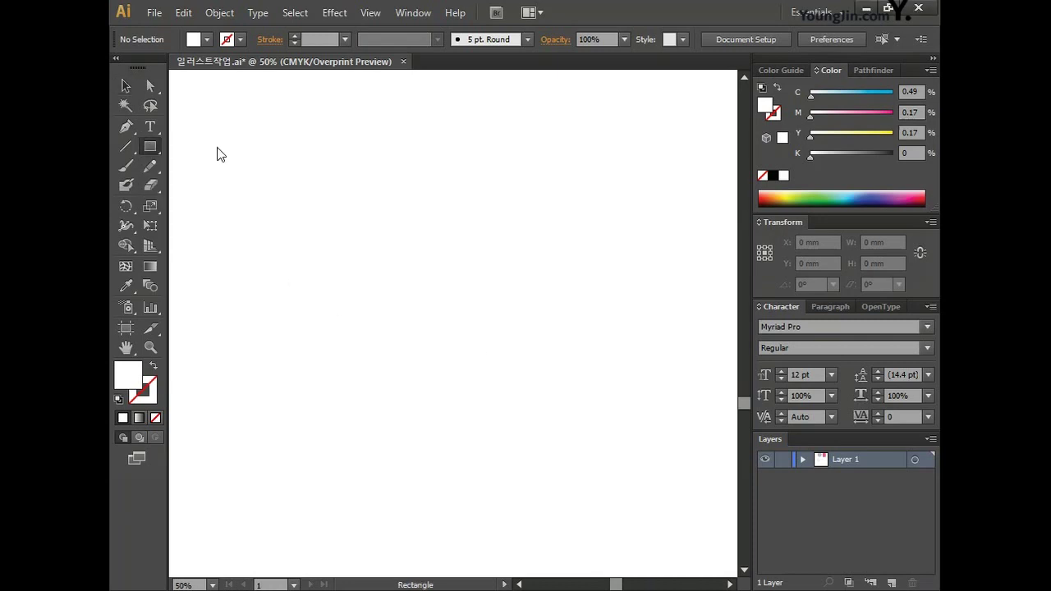
drag(261, 193, 450, 231)
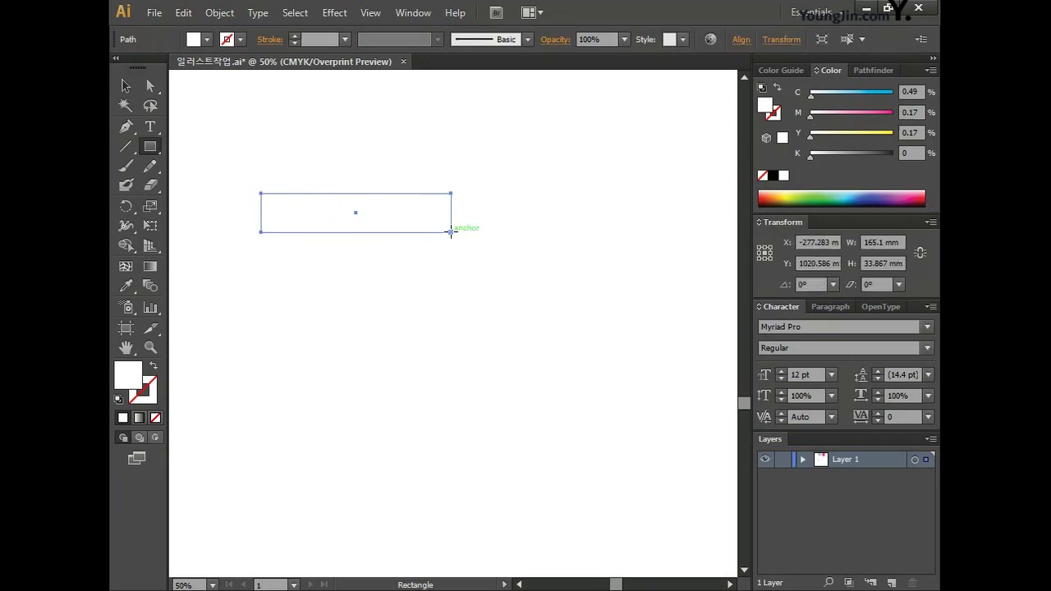
double_click(127, 375)
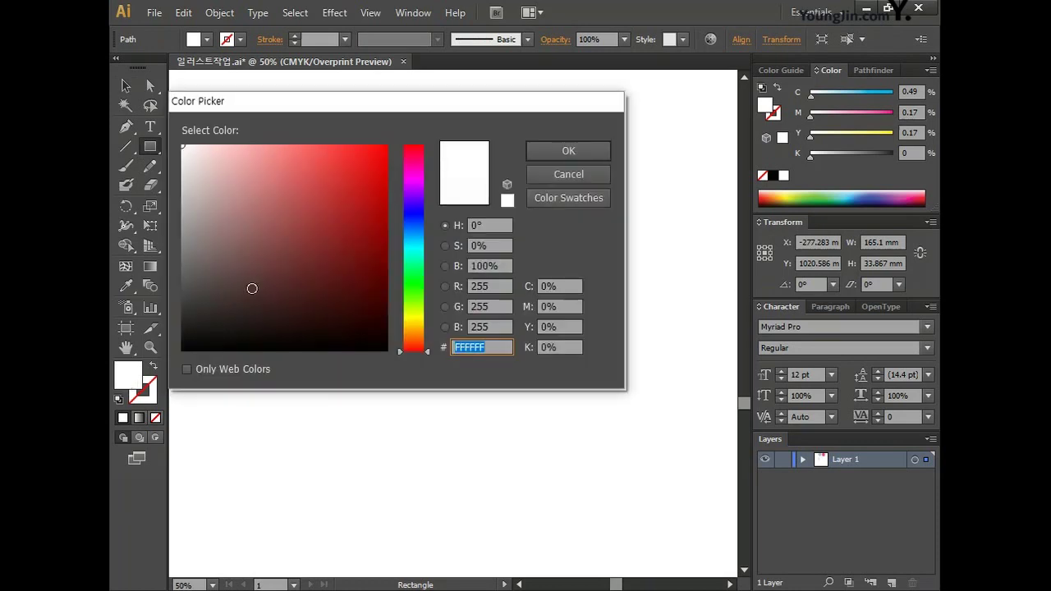
click(200, 167)
click(559, 151)
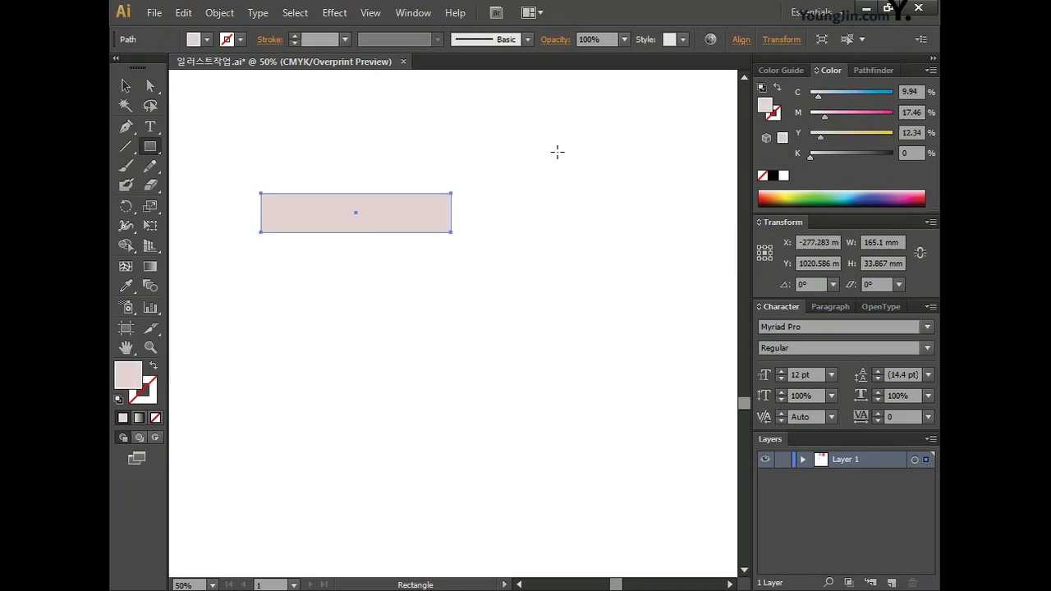
Step: Copy the pink rectangle to its right on the same level and shorten the copy to about 46 mm wide
click(126, 87)
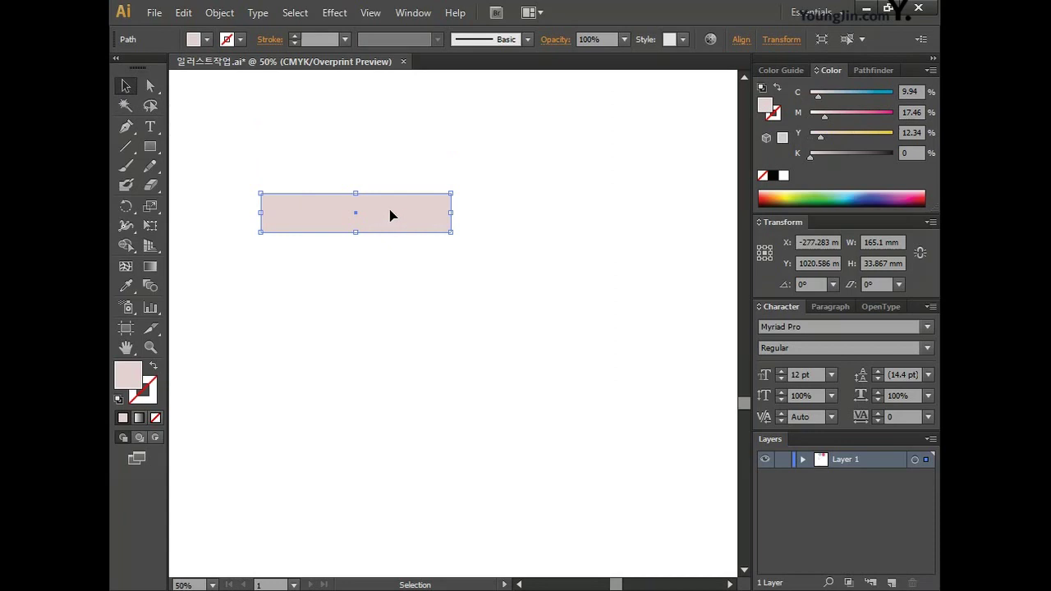
drag(381, 214, 593, 216)
key(shift)
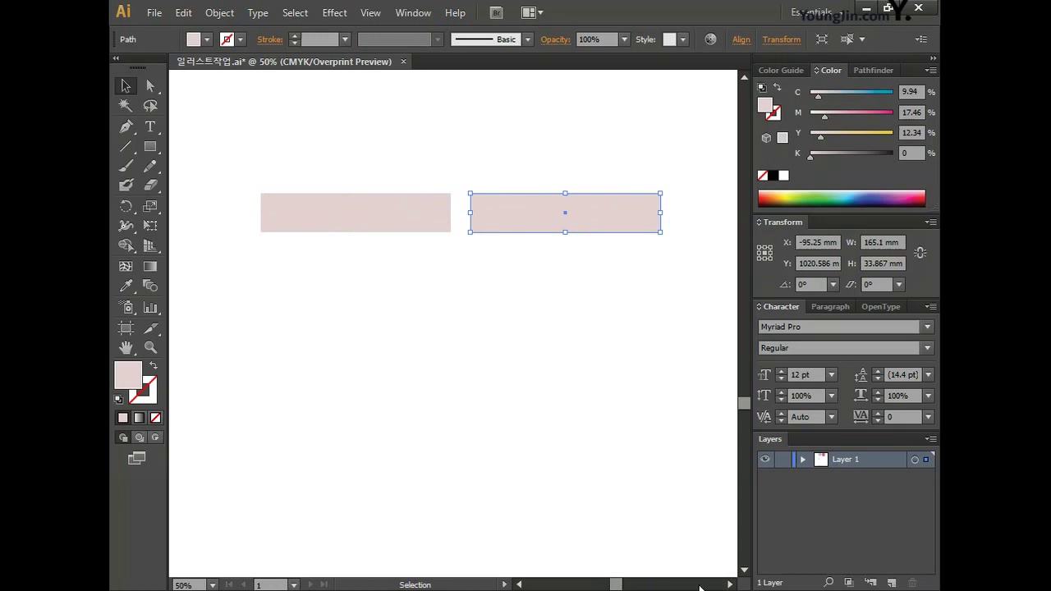
click(729, 585)
click(729, 585)
click(730, 584)
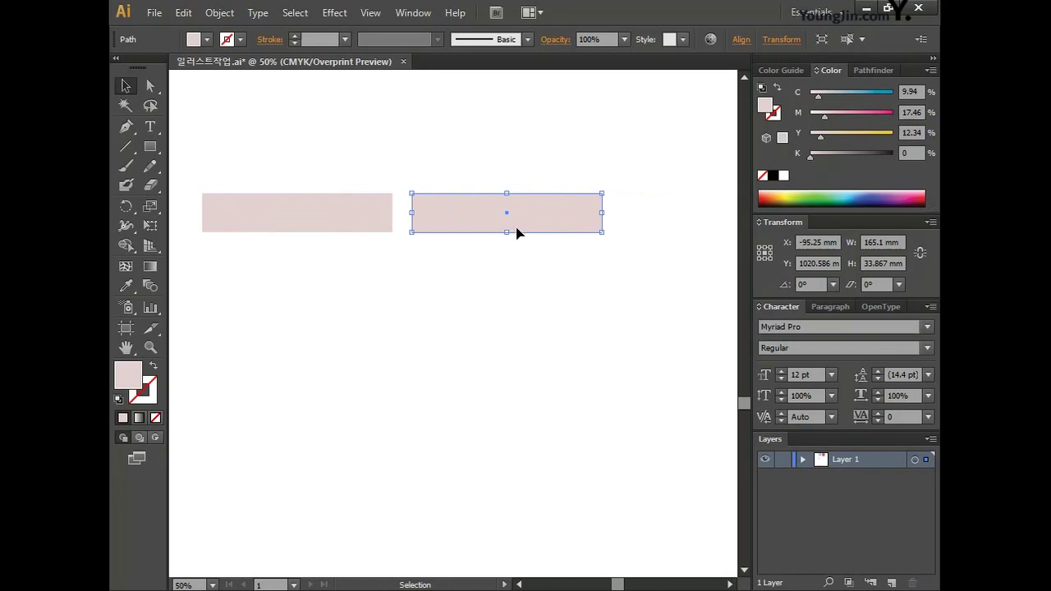
drag(602, 213, 466, 212)
Step: Copy the short block to its right, widen the copy to about 293 mm, and clear the selection
key(ctrl+minus)
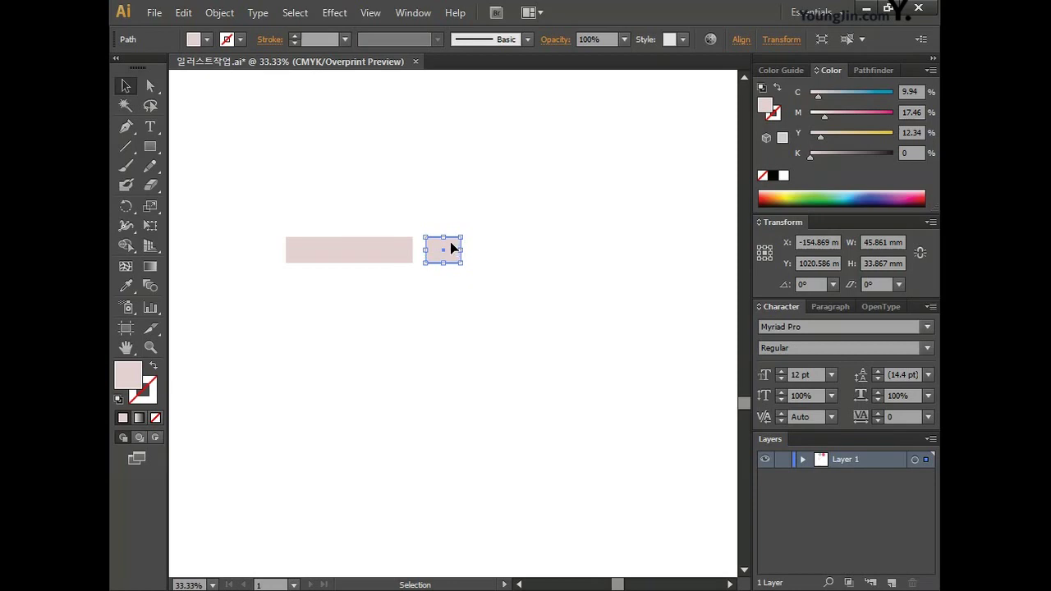
drag(457, 248, 696, 252)
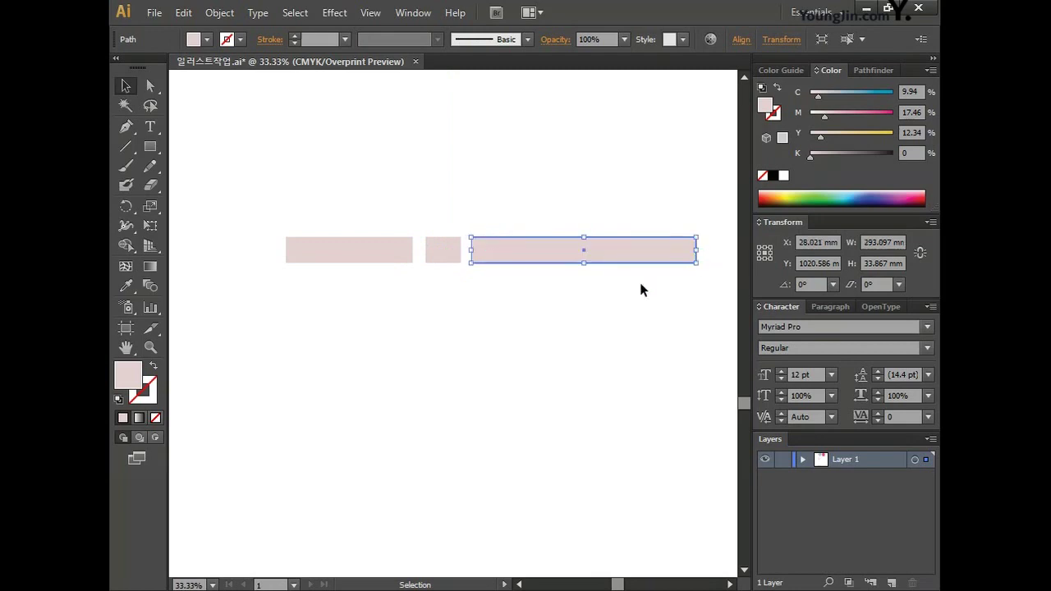
click(588, 321)
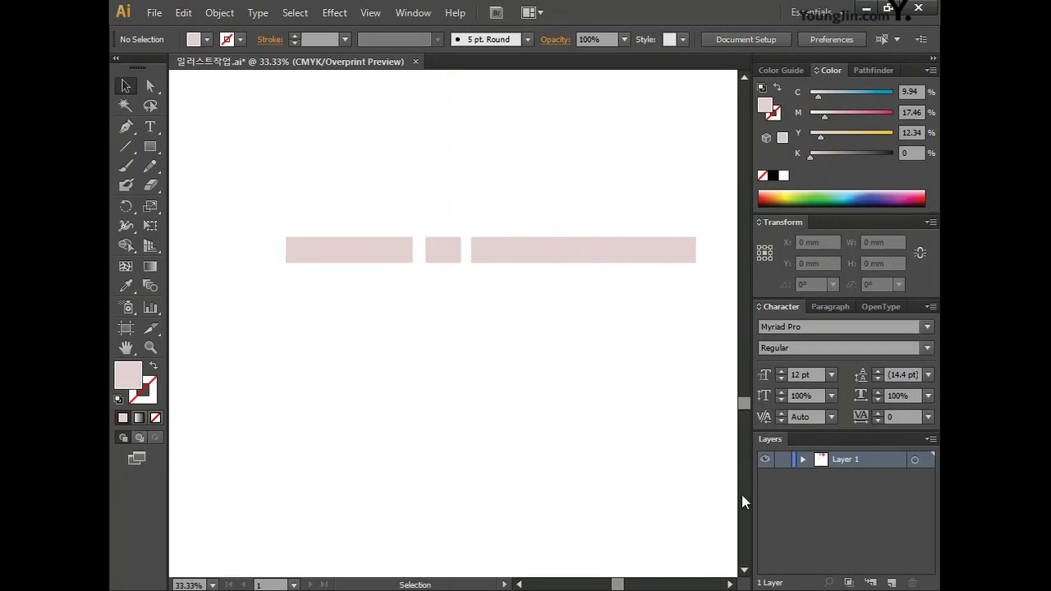
Step: Copy the row of three bars straight down about 50 mm and repeat the copy once to make three rows
click(729, 584)
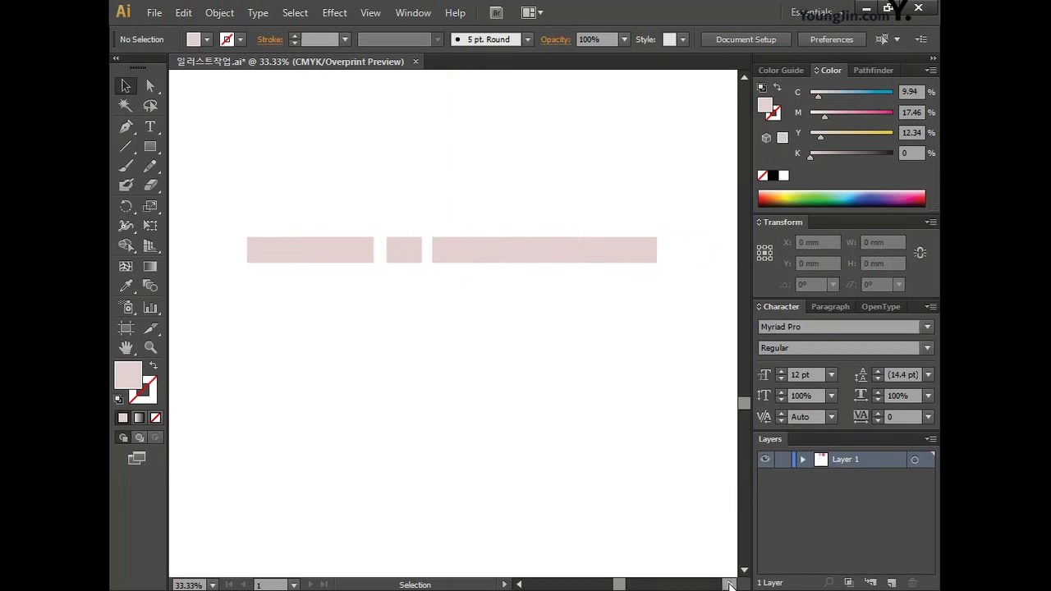
drag(282, 204, 540, 303)
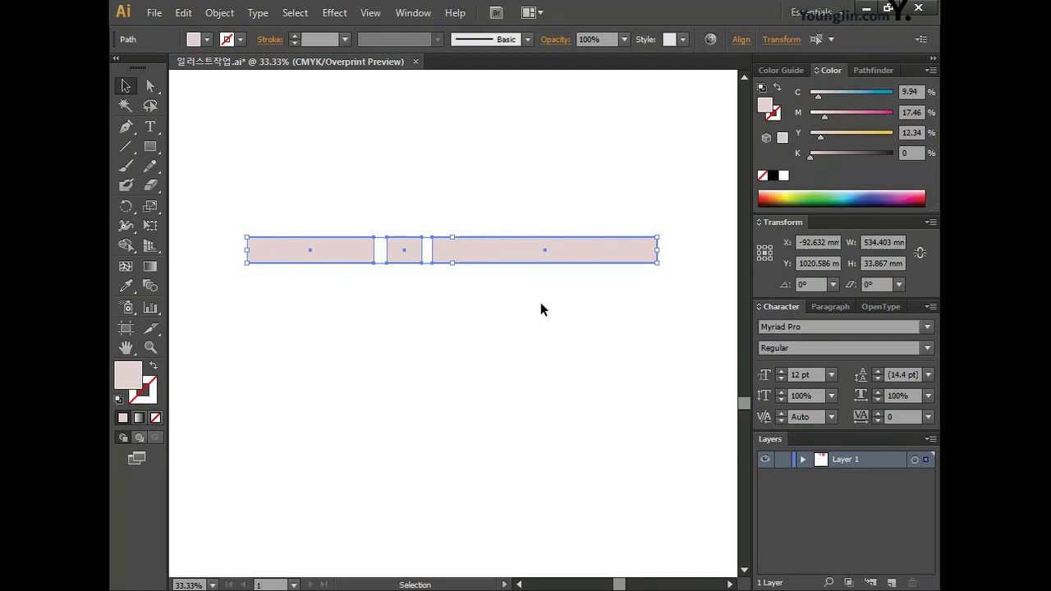
shift+click(512, 256)
drag(512, 261, 511, 294)
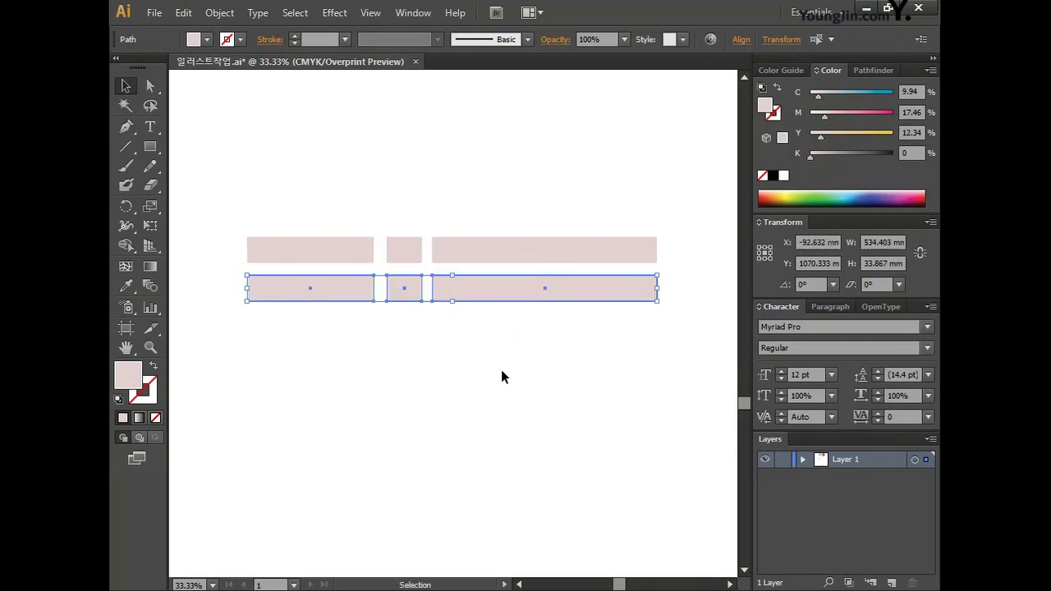
key(ctrl+d)
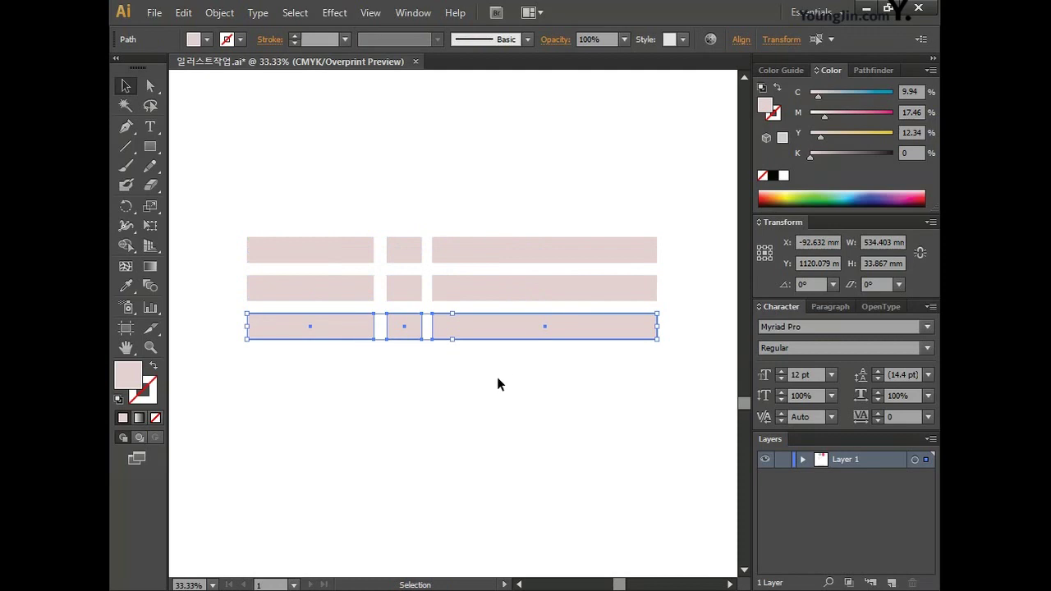
click(495, 382)
Step: Fill all nine bars with C 0, M 0, Y 0, K 70 gray and group them
drag(218, 127, 680, 416)
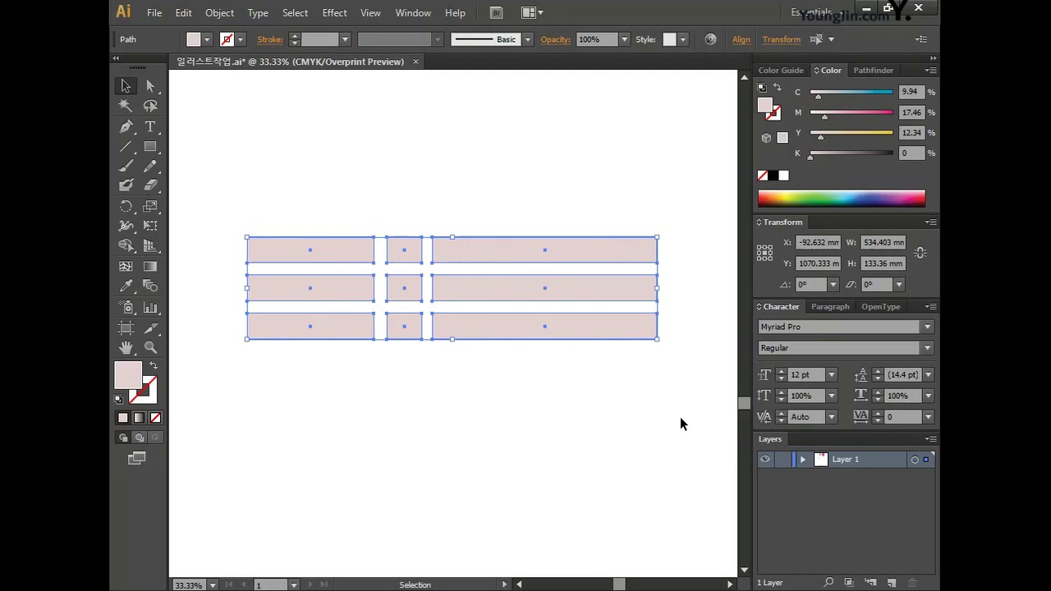
double_click(131, 376)
click(558, 287)
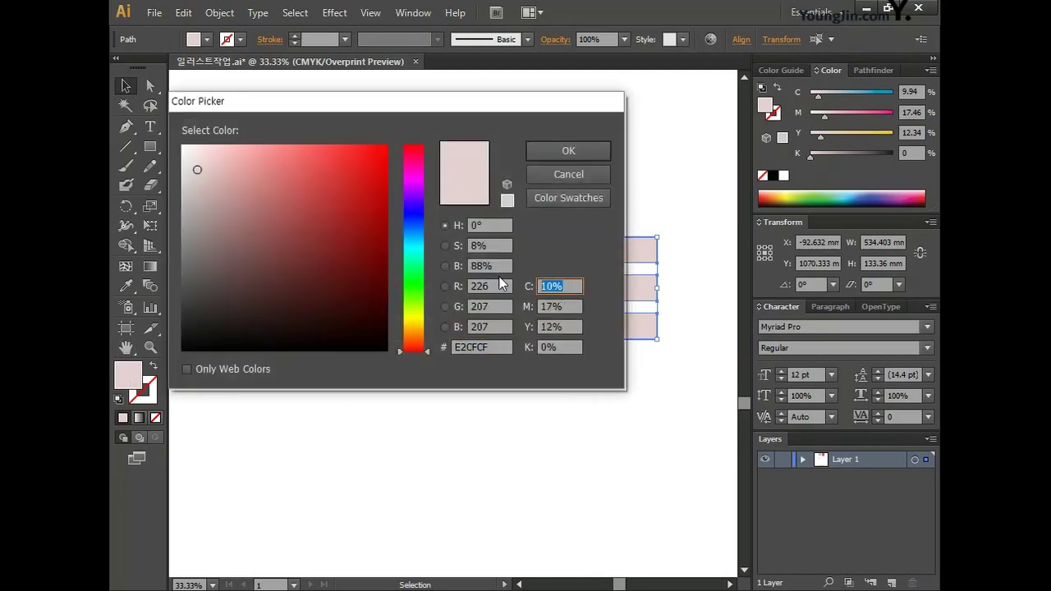
text(0)
key(Tab)
text(0)
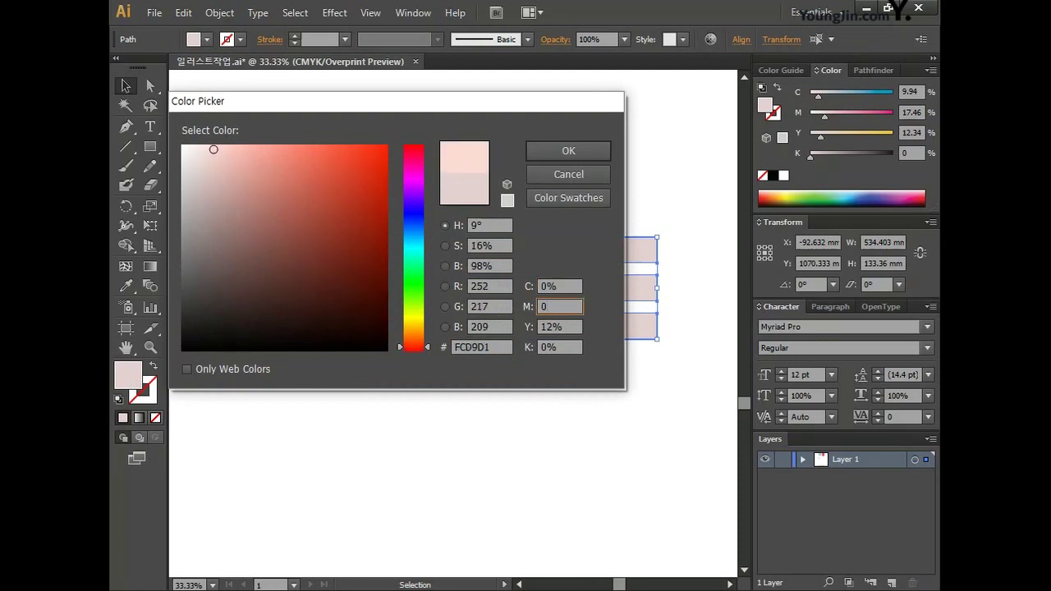
key(Tab)
text(0)
key(Tab)
text(70)
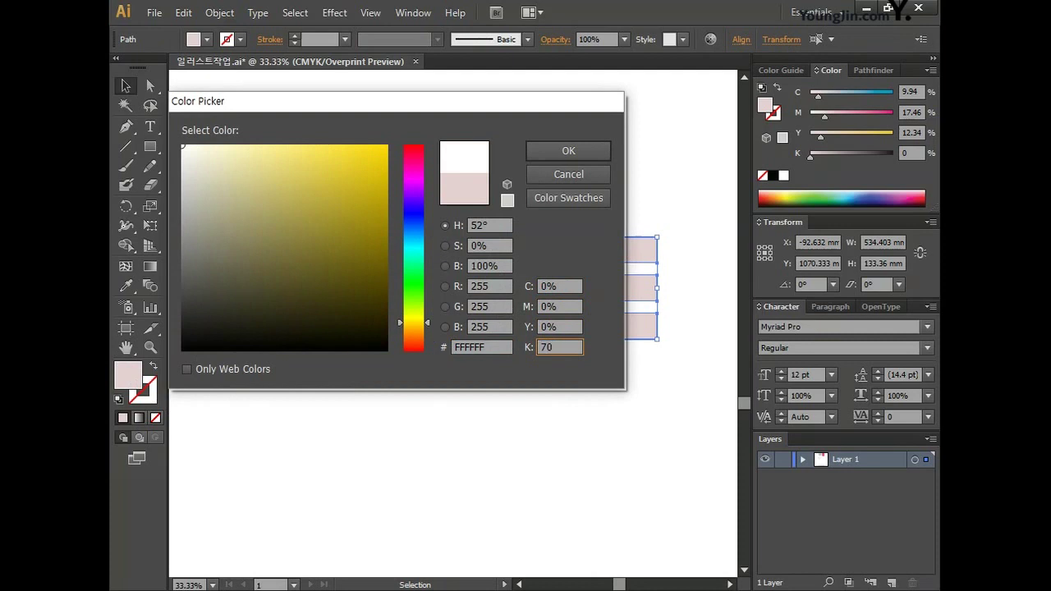
click(556, 149)
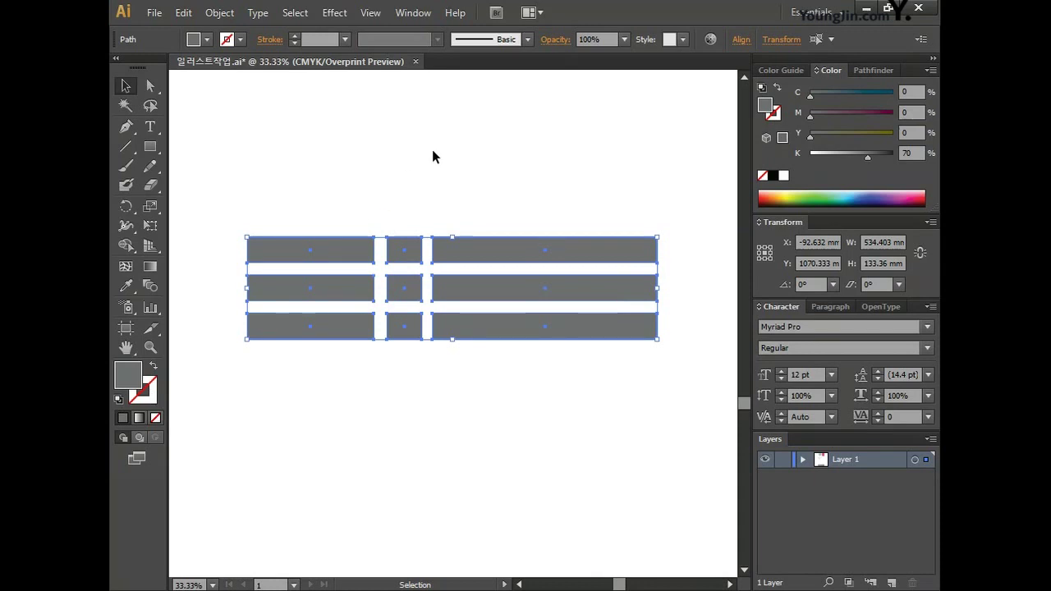
key(ctrl+g)
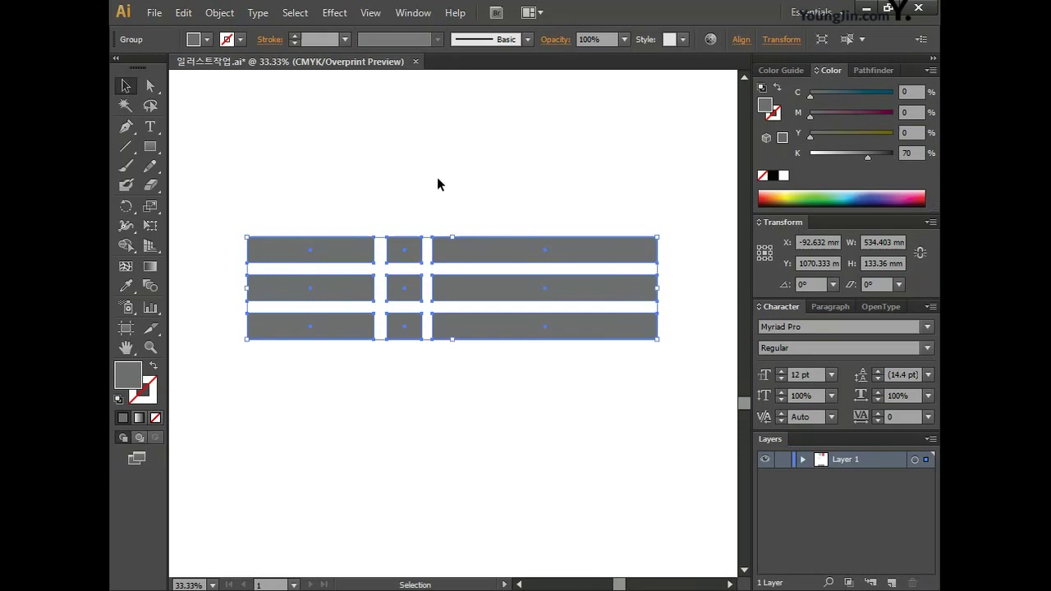
click(438, 178)
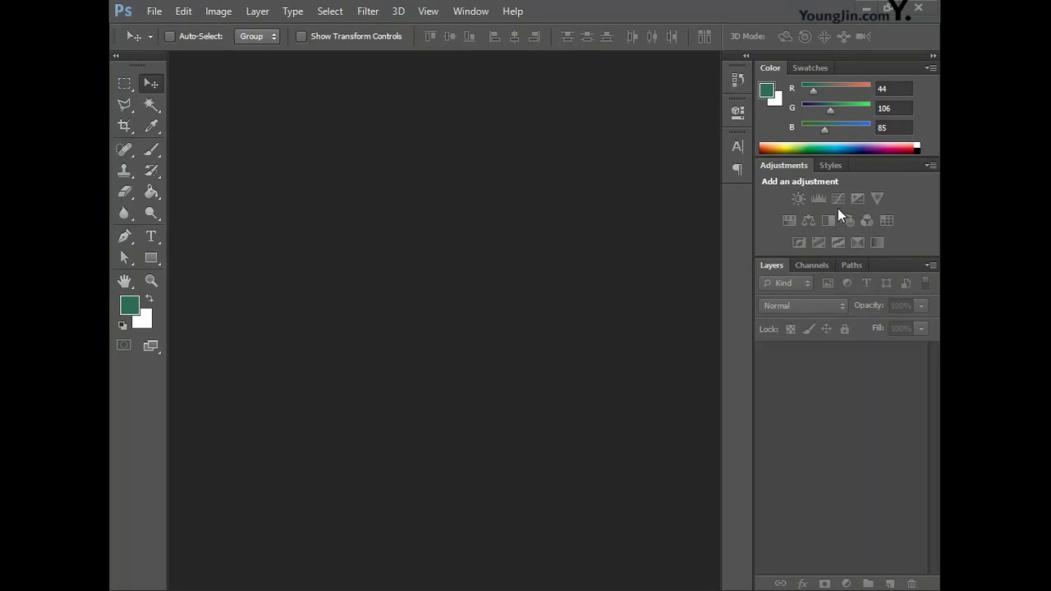
Step: Start a new Photoshop document and name it 포토샵 작업
click(154, 11)
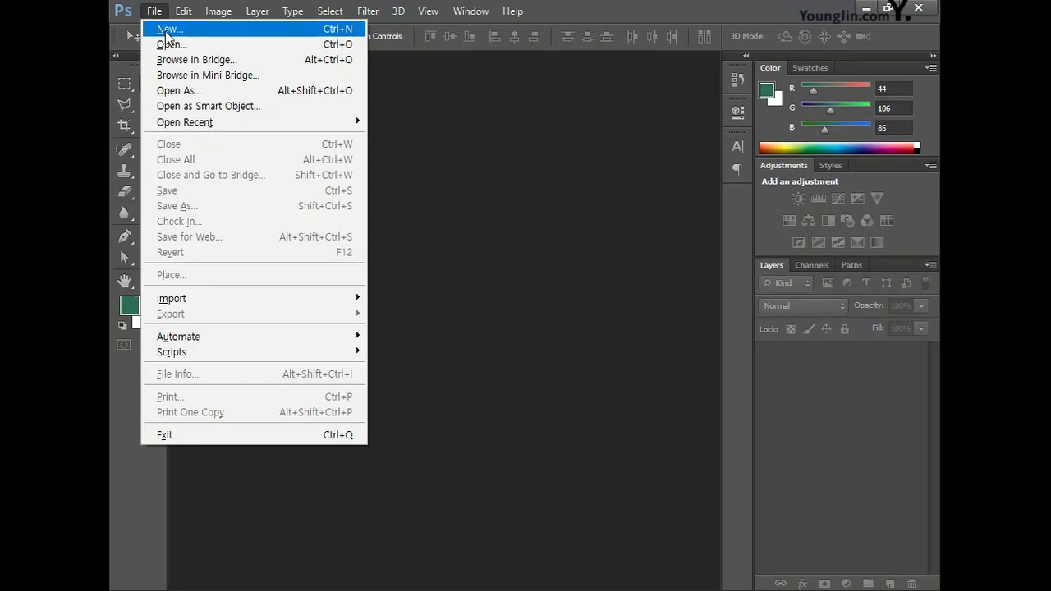
click(166, 32)
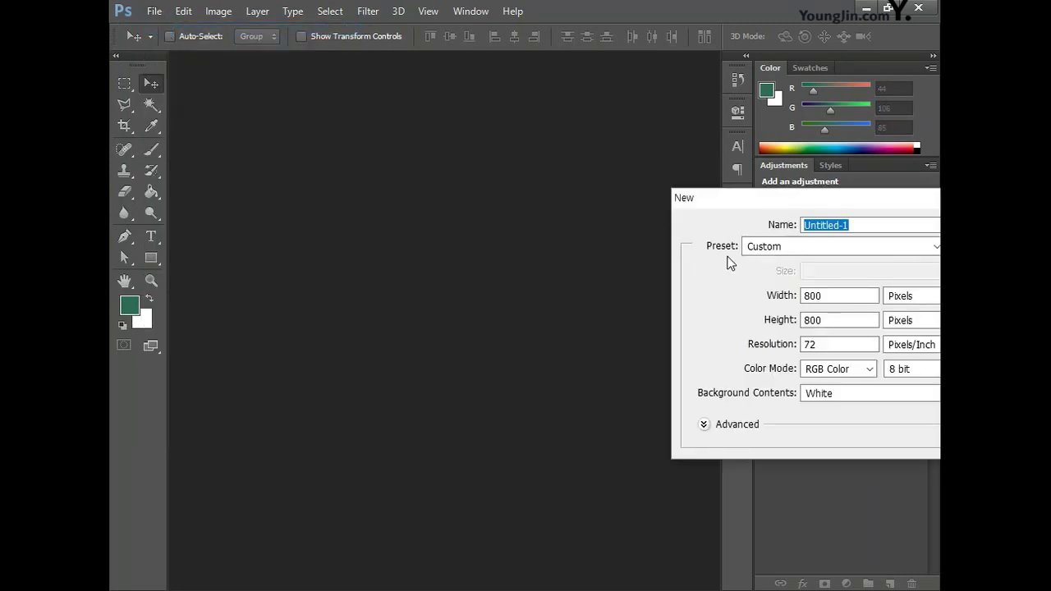
drag(797, 201, 371, 134)
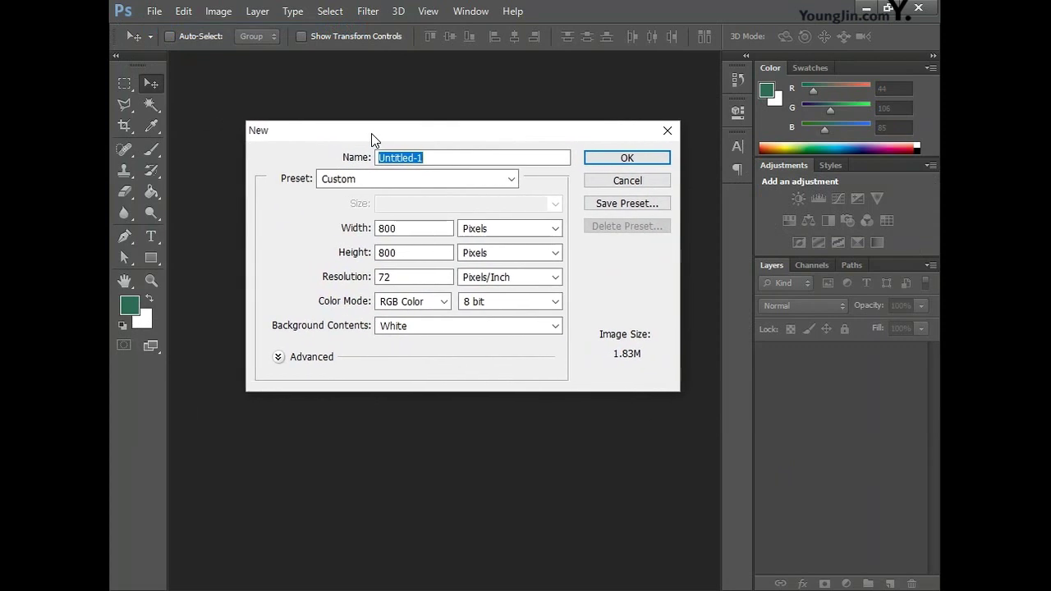
text(포토샵 )
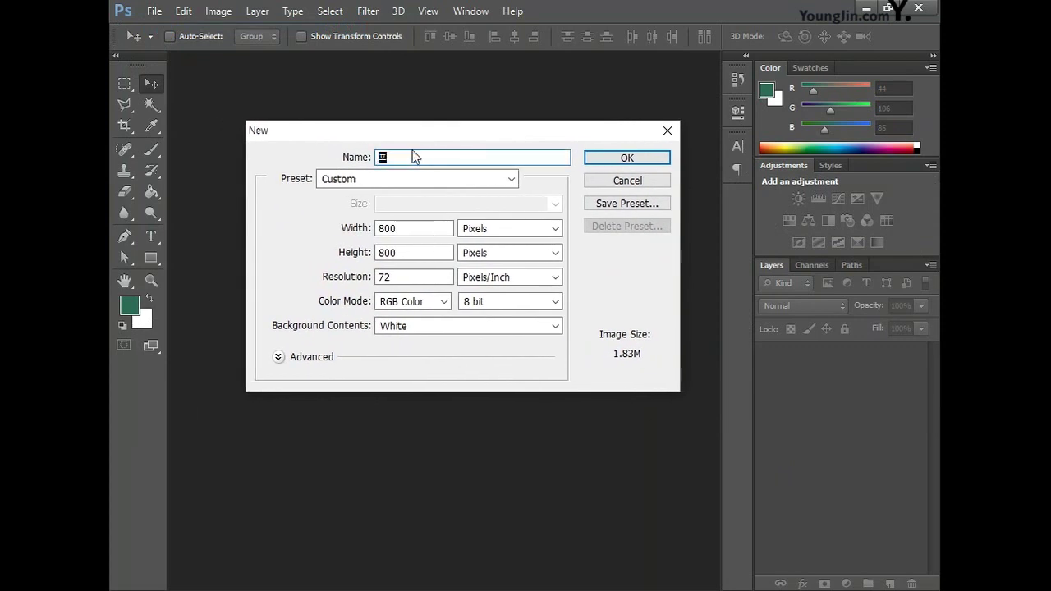
text(작업)
Step: Set the new document's width to 176 and its height to 236 millimeters
click(339, 229)
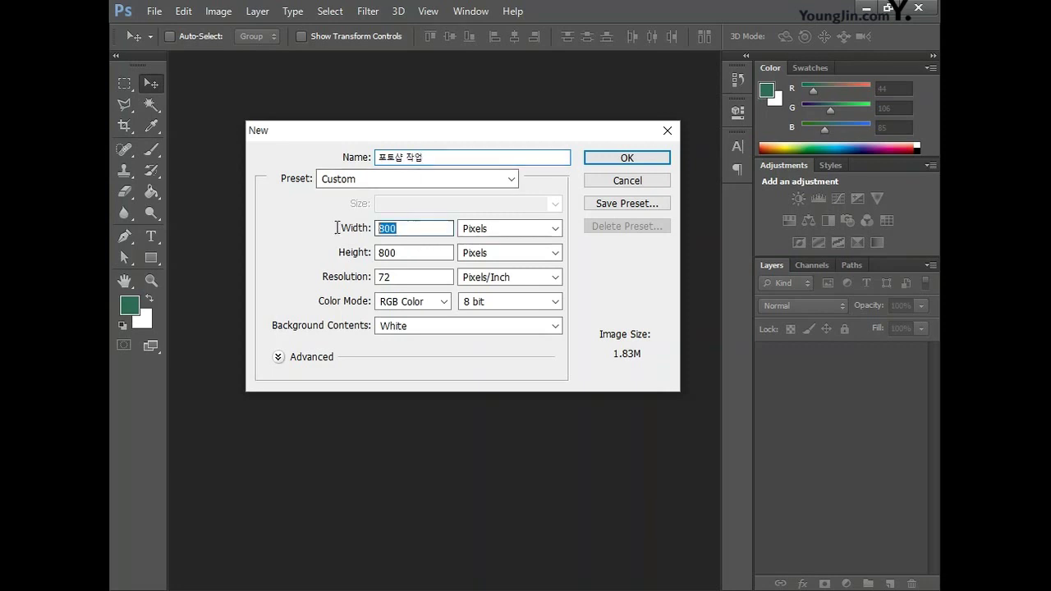
text(176)
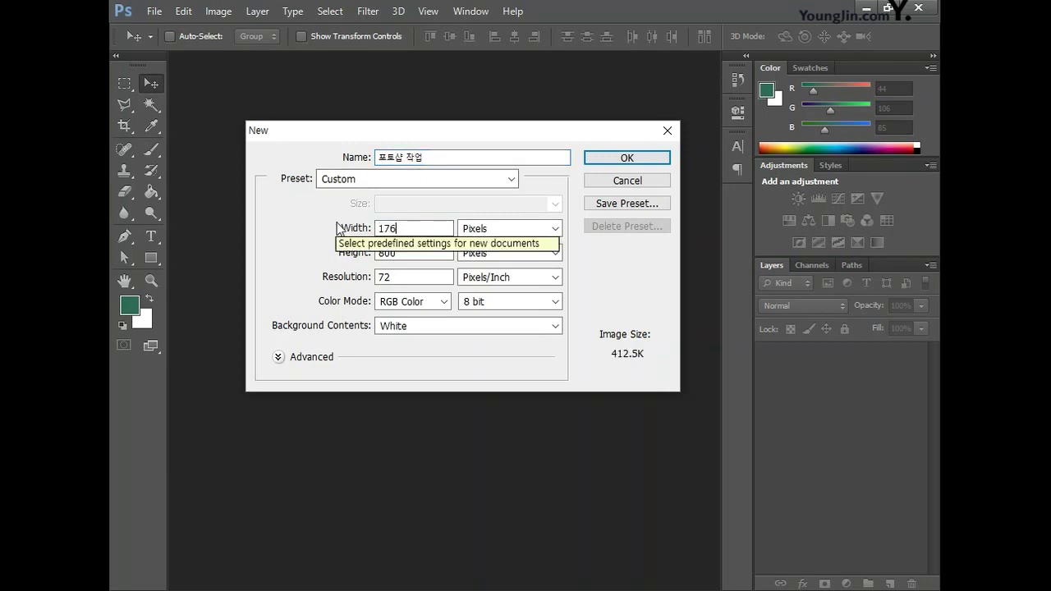
click(555, 229)
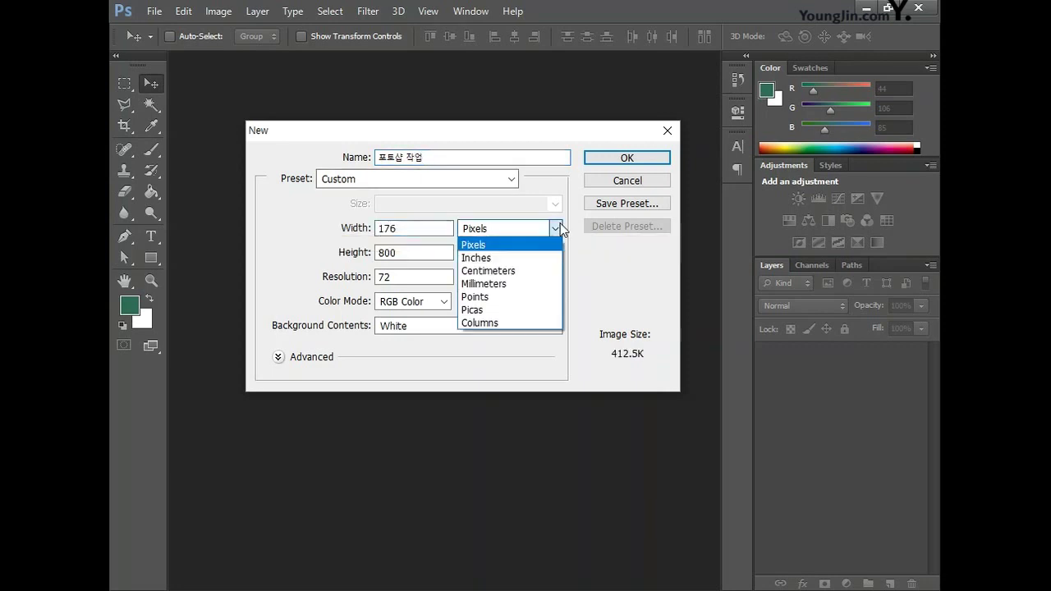
click(497, 283)
click(360, 250)
text(236)
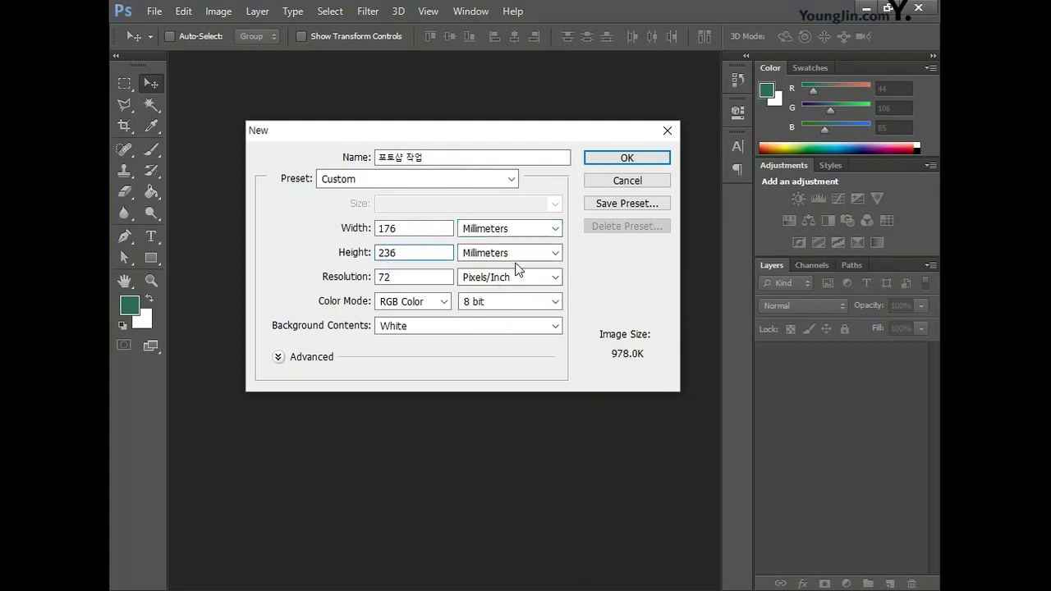
Step: Set the resolution to 100 pixels/inch and the color mode to CMYK Color, and create the document
click(324, 278)
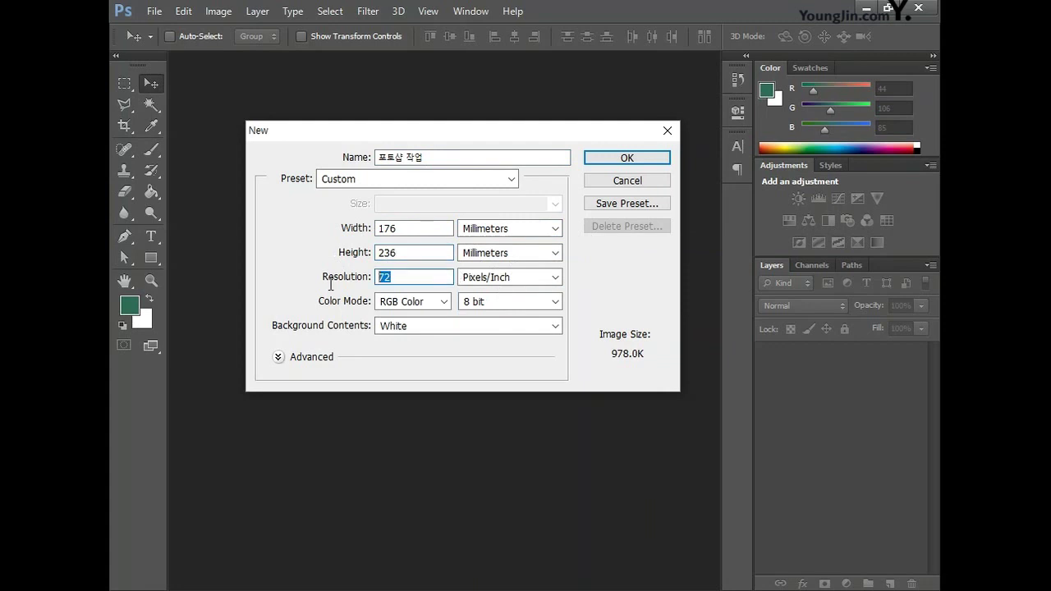
text(100)
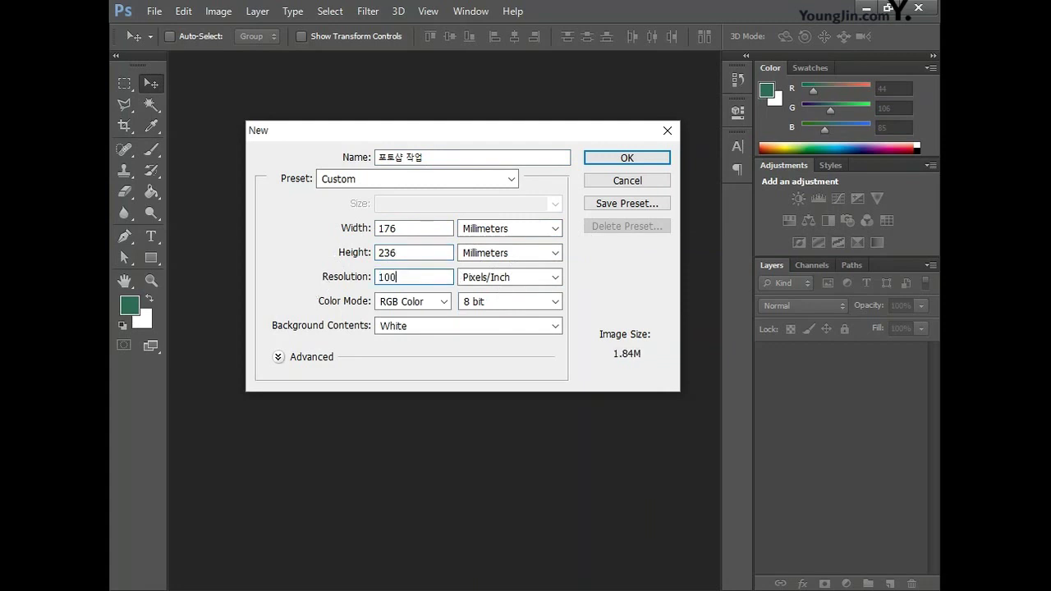
click(435, 301)
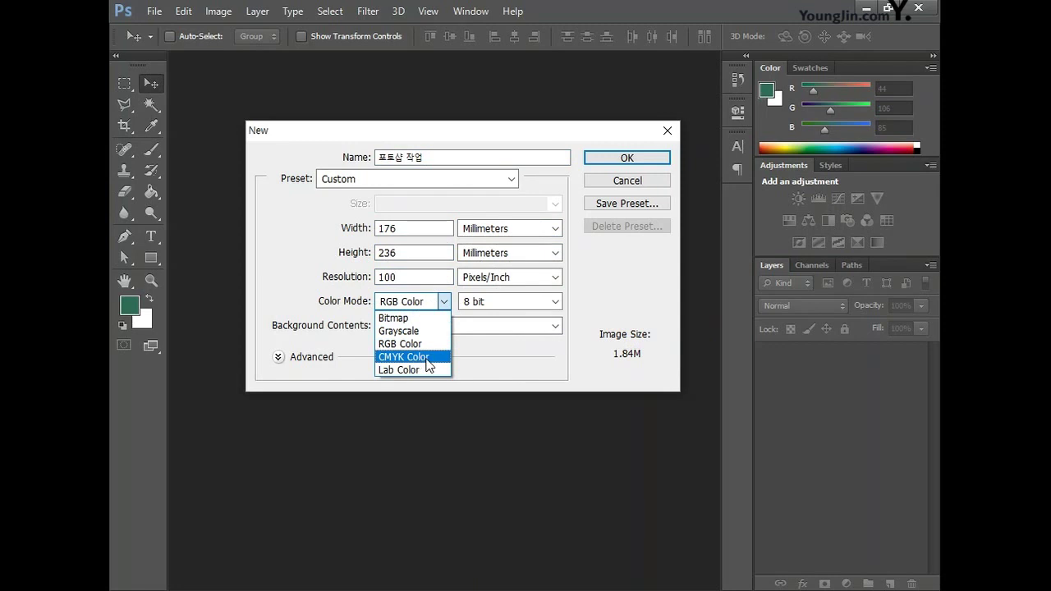
click(426, 359)
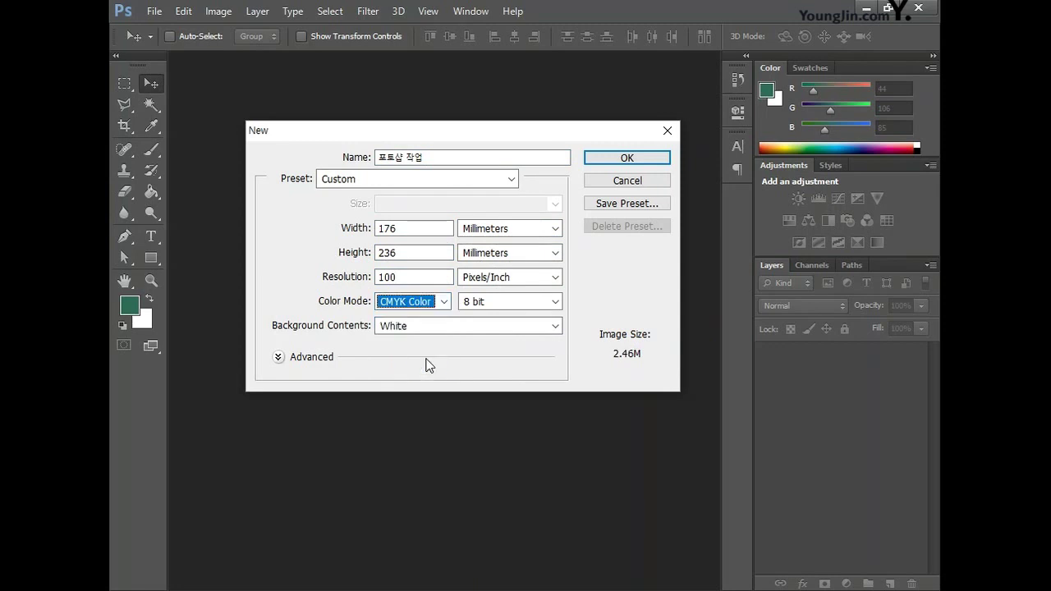
click(621, 160)
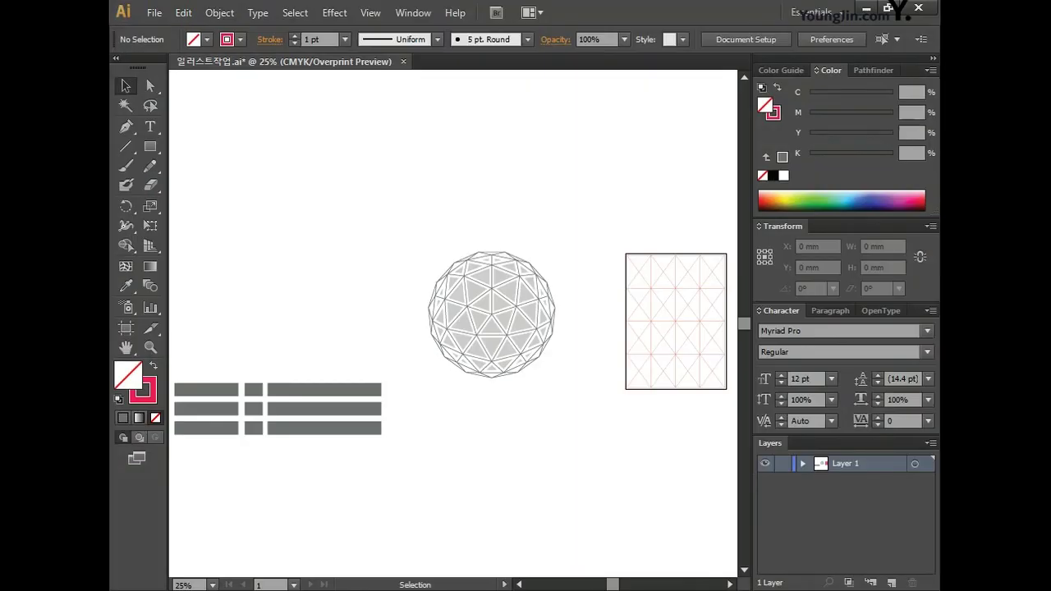
Step: Copy the red layout grid from the Illustrator artwork and place it as pixels in the blank Photoshop document
click(646, 312)
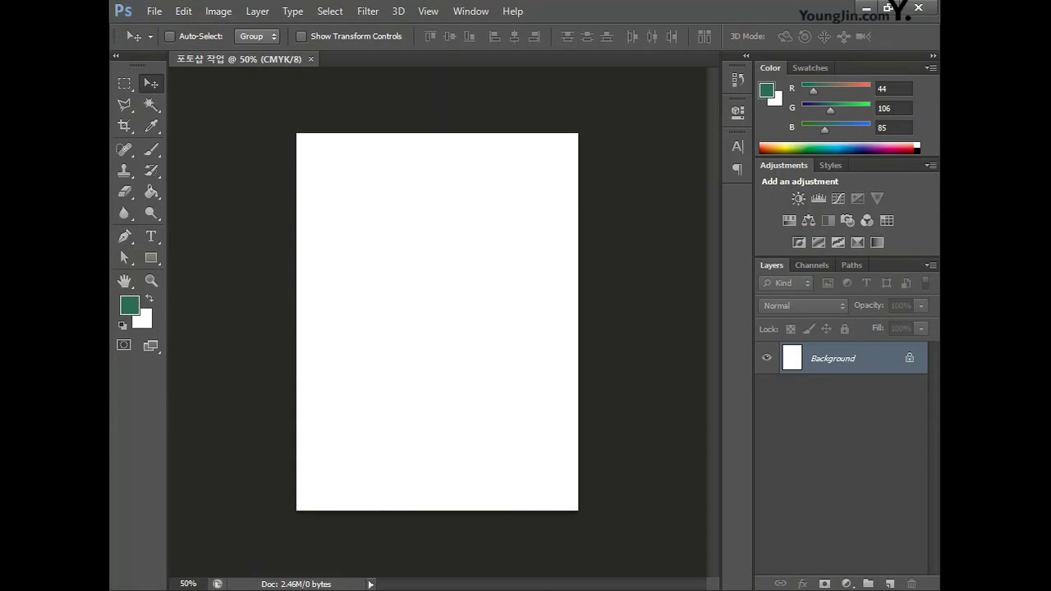
key(ctrl+v)
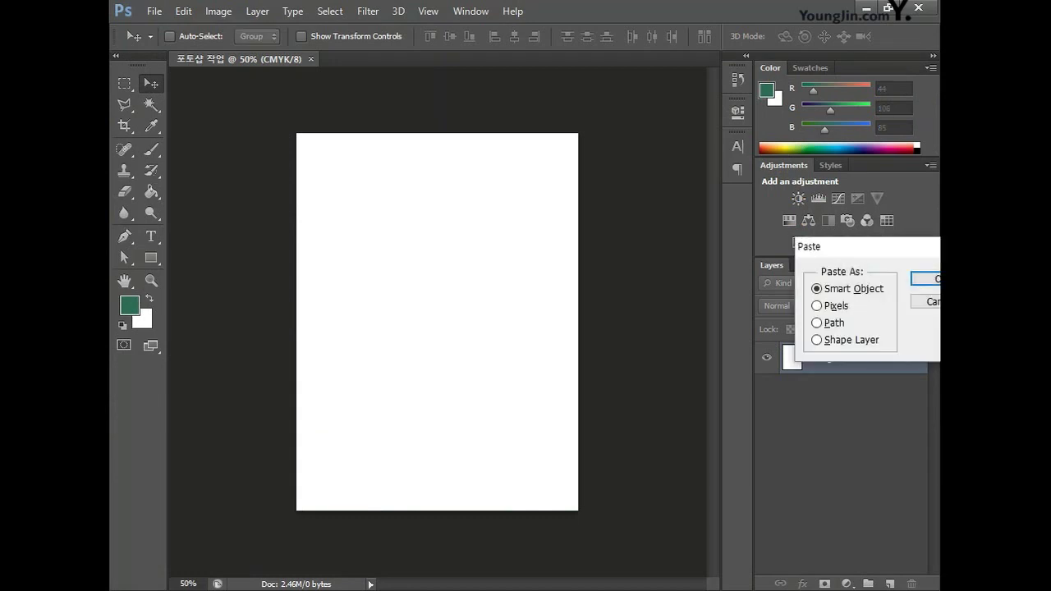
drag(834, 248, 417, 193)
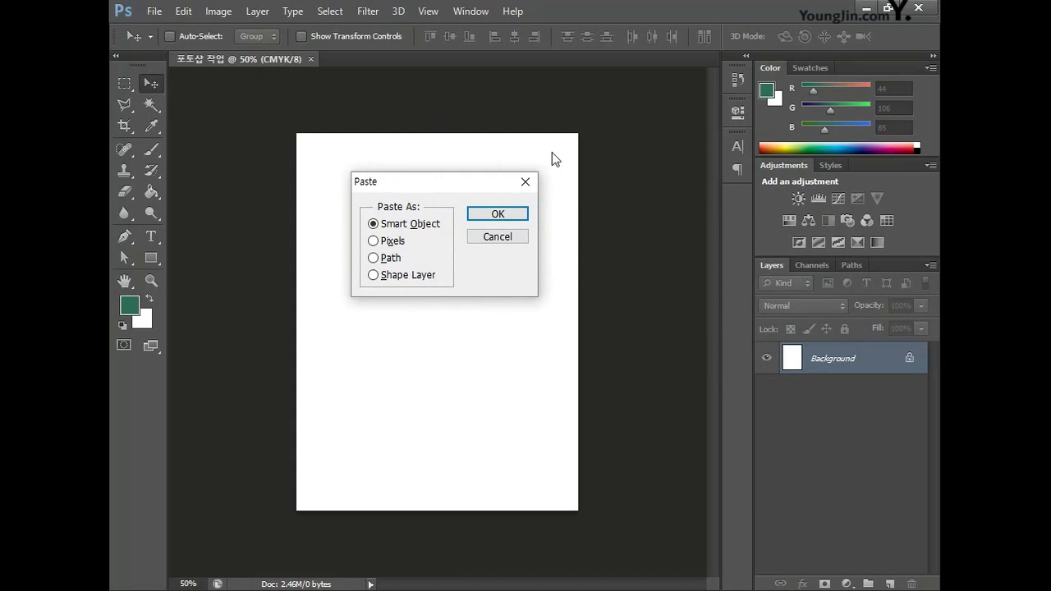
click(392, 241)
click(498, 215)
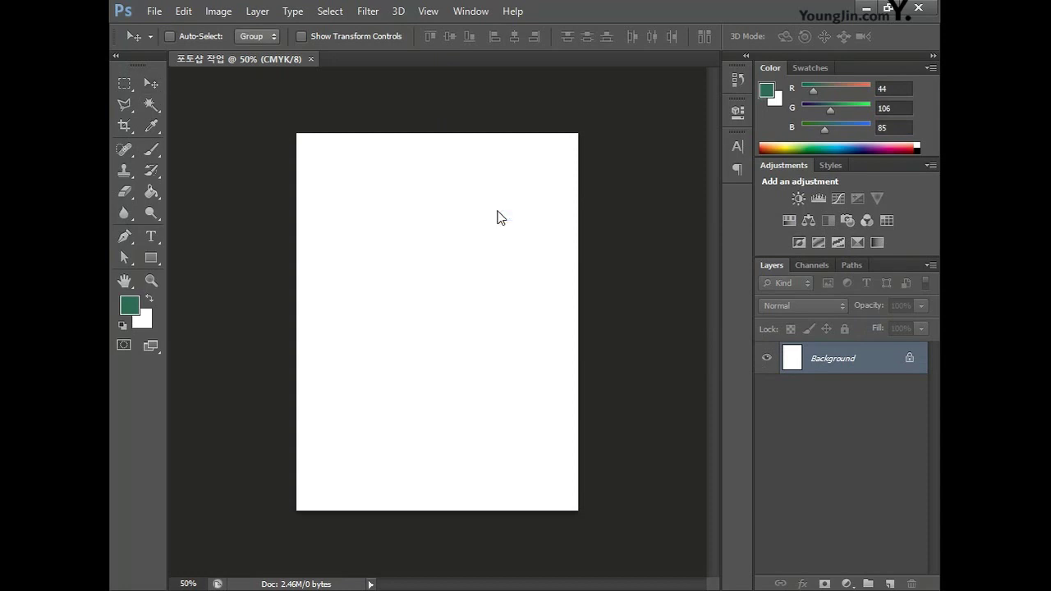
key(Return)
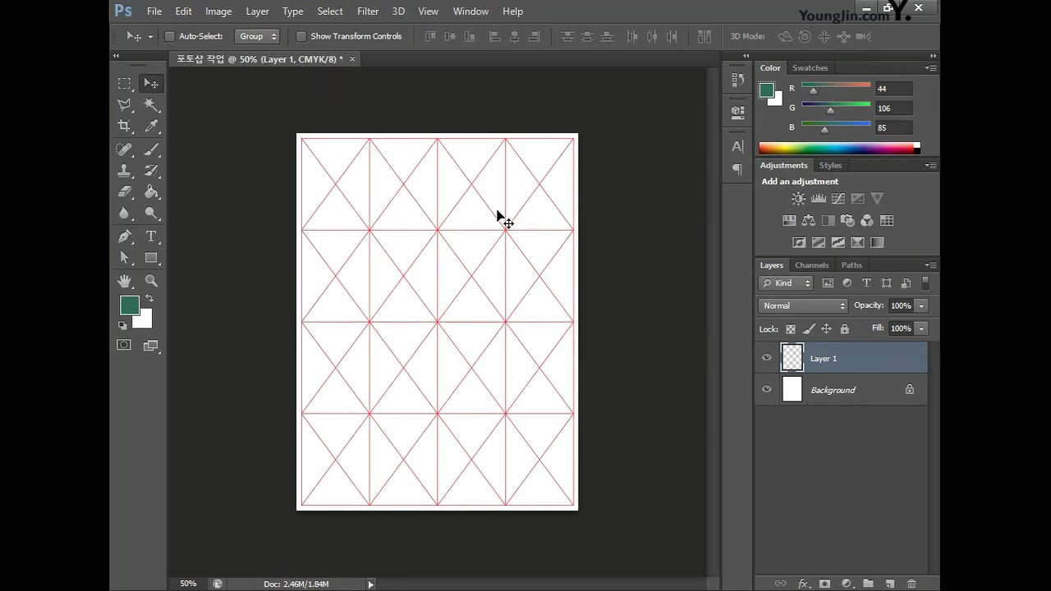
Step: Rename the pasted grid layer as 그리드 and lock it completely
double_click(829, 362)
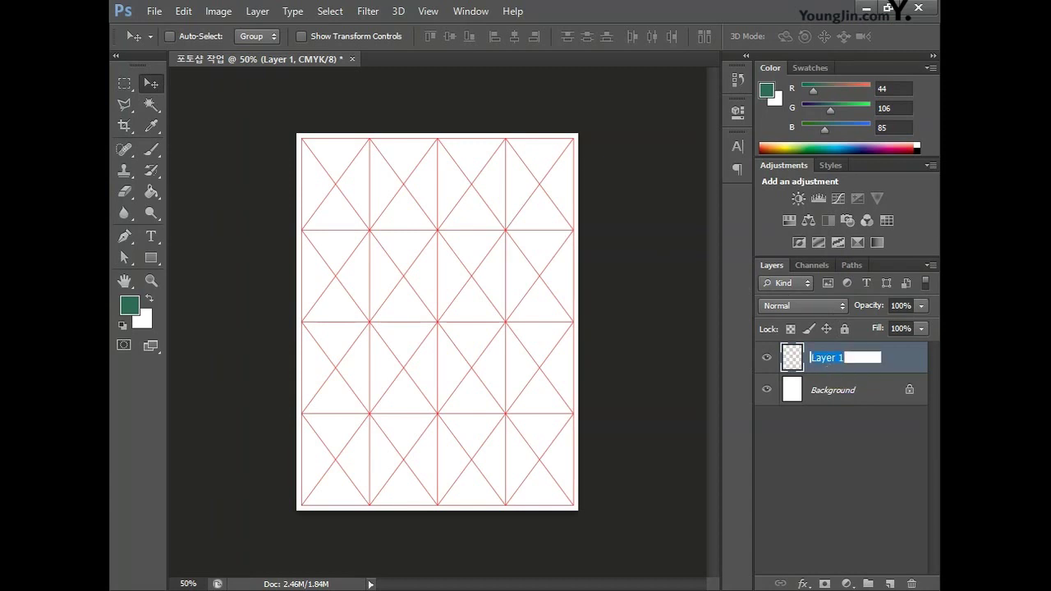
text(그리드)
key(Return)
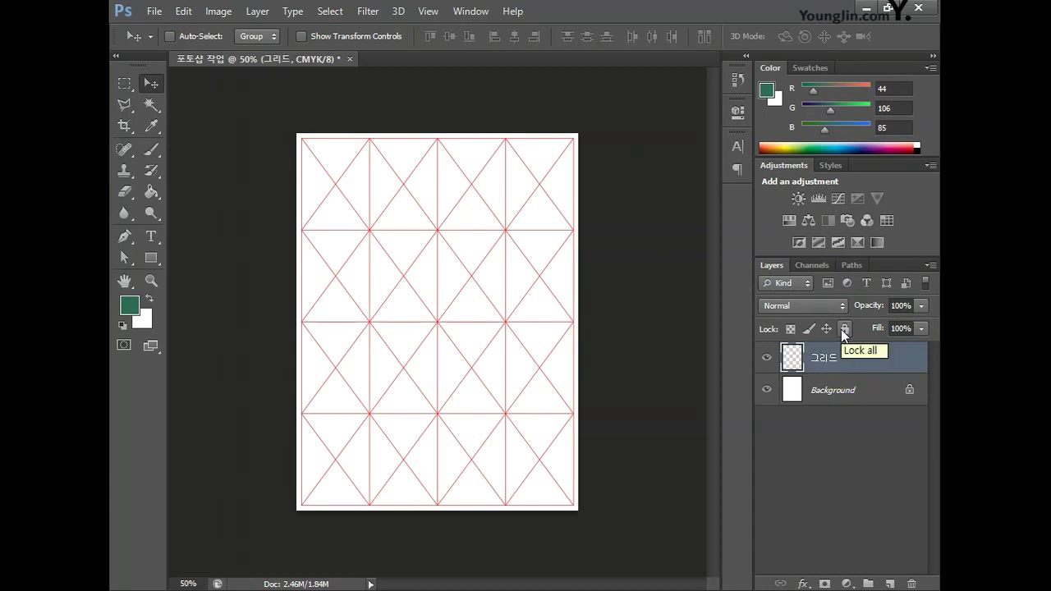
click(843, 329)
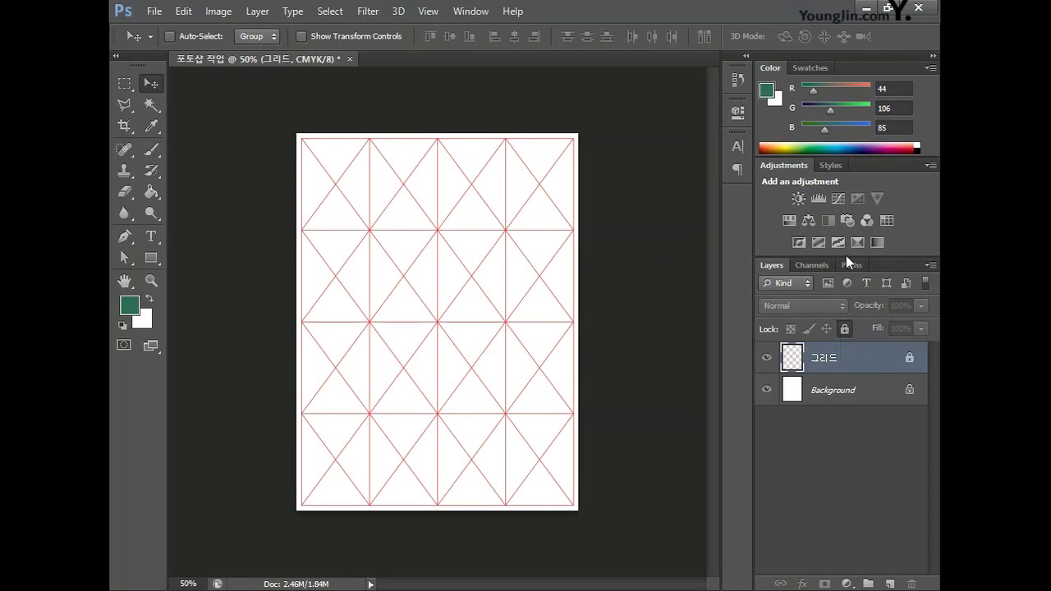
Step: Save the document as 포토샵 작업.psd in the 작업 folder with Maximize Compatibility on
click(154, 12)
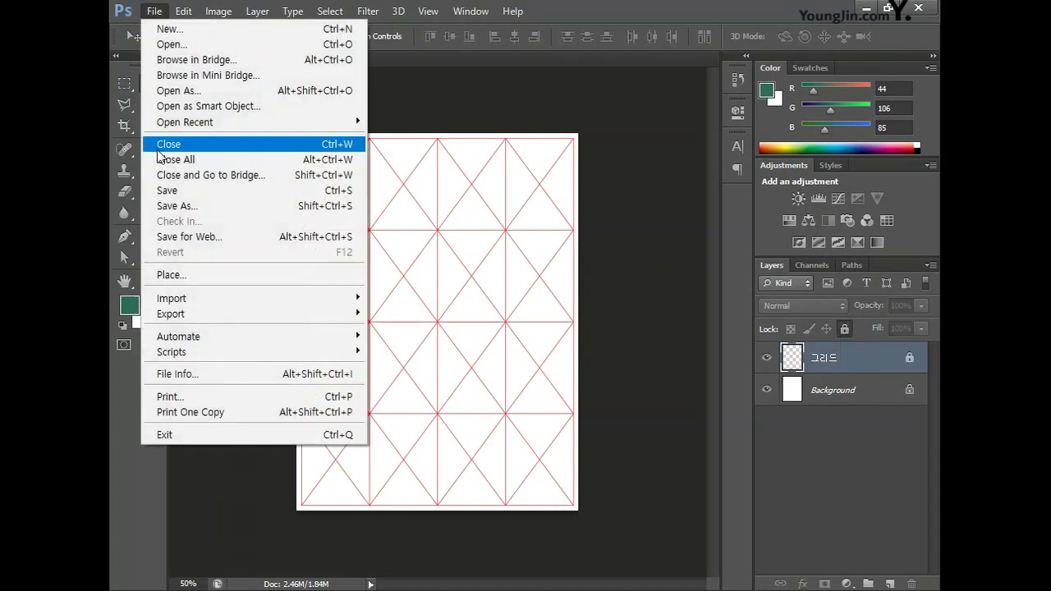
click(180, 191)
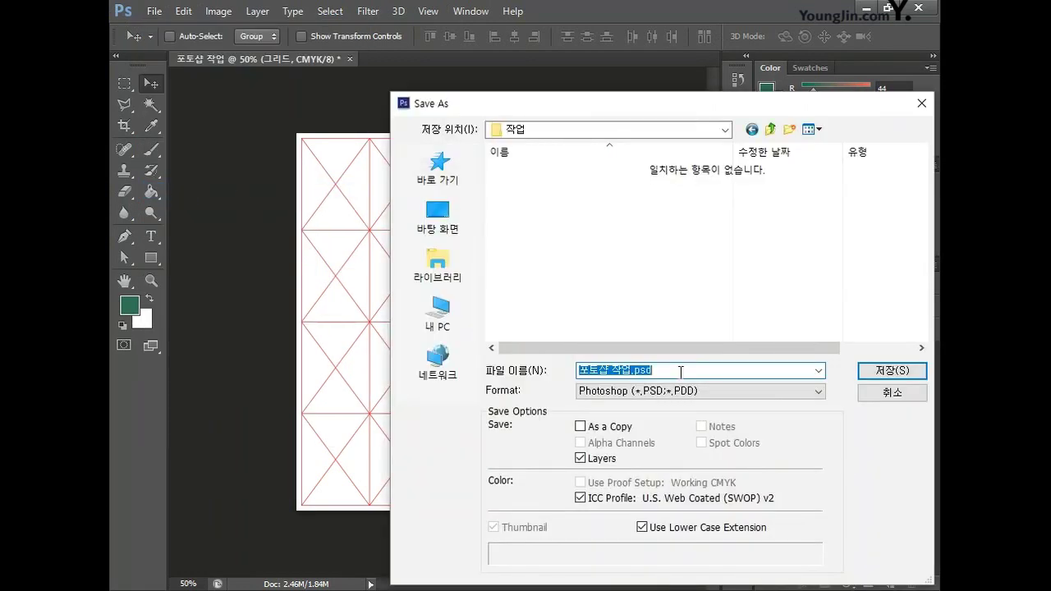
click(902, 376)
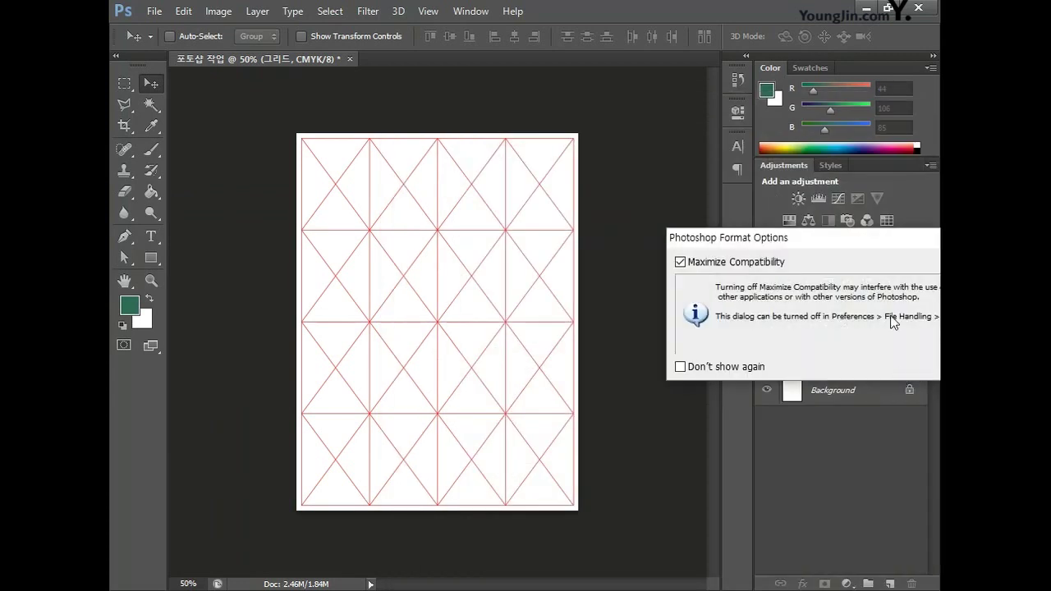
click(652, 201)
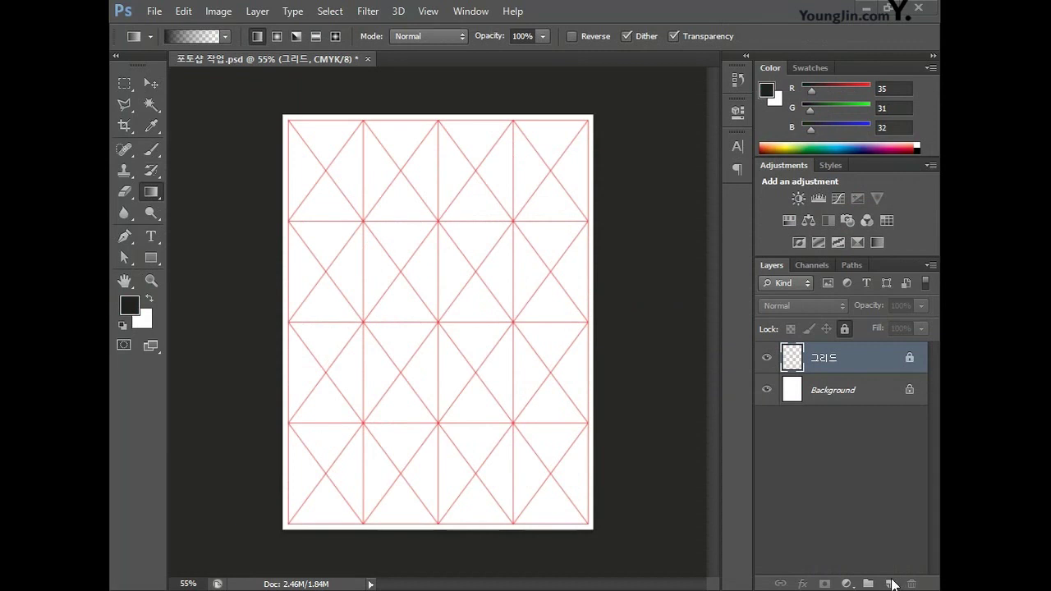
Step: Create a new layer named 위쪽 배경 and move it beneath the 그리드 layer
click(891, 584)
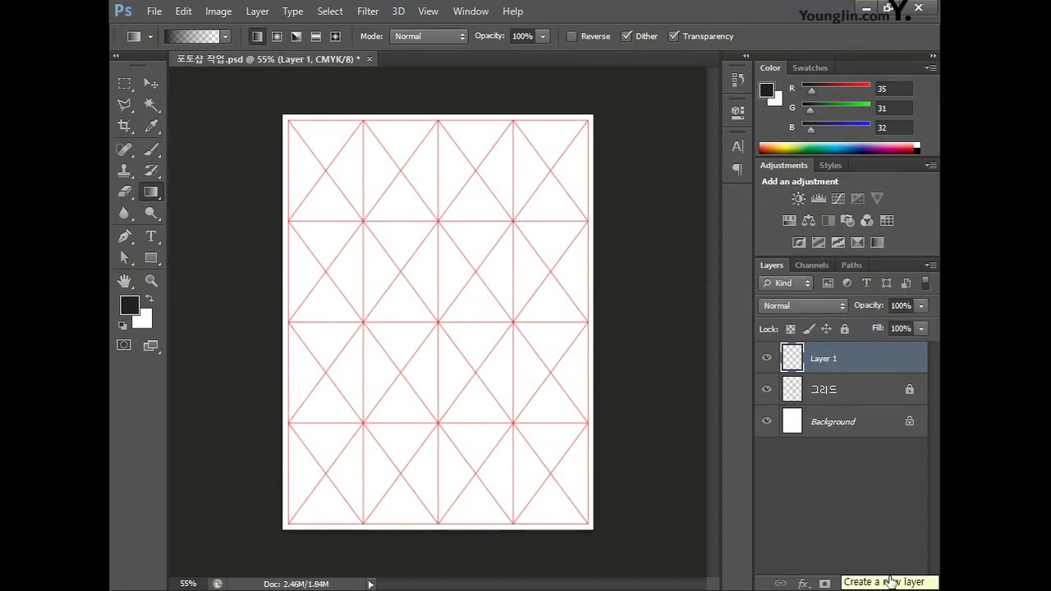
double_click(823, 358)
text(ㄹ쪽 배경)
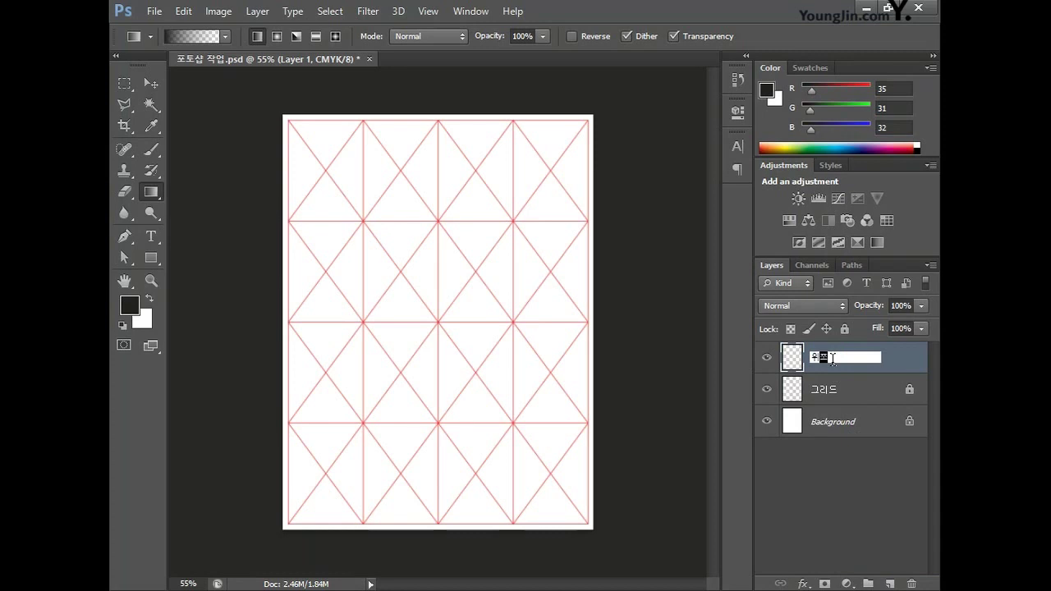
click(847, 476)
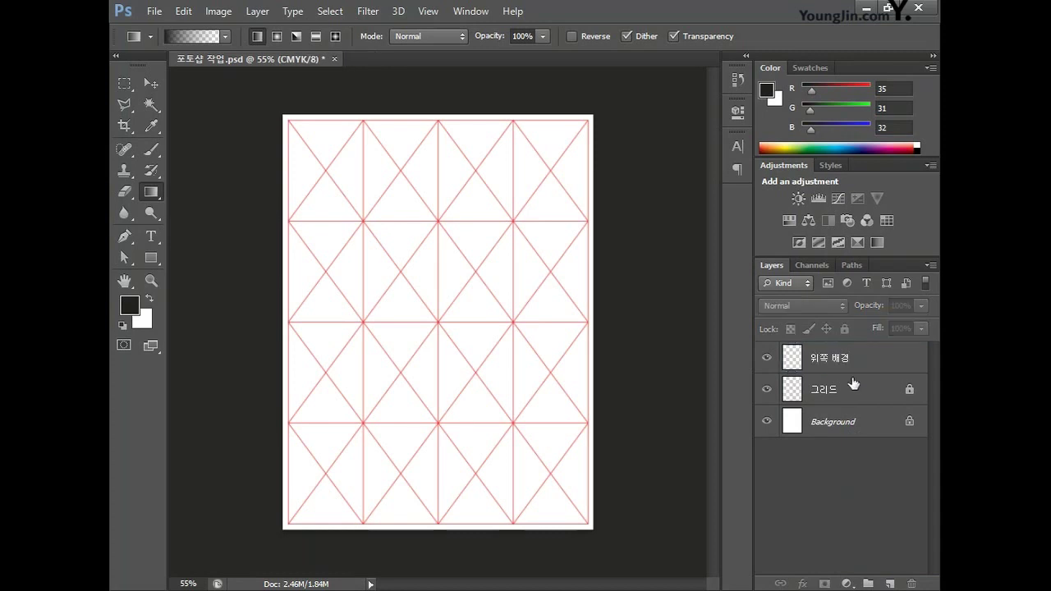
drag(856, 359, 861, 408)
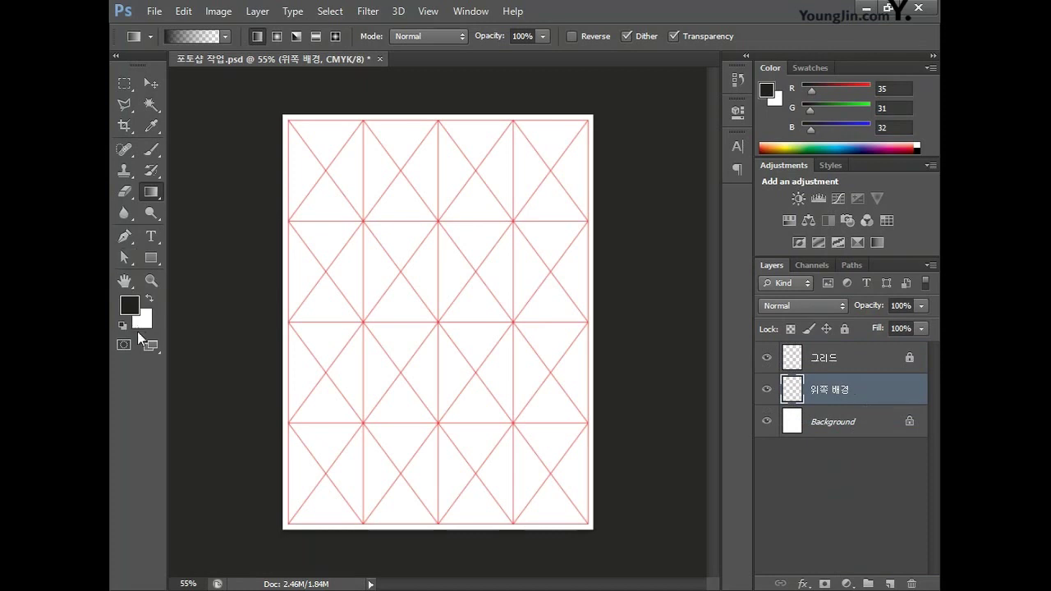
Step: Set the foreground color to C 60, M 30, Y 0, K 0 and the background color to white for the Gradient tool
click(130, 306)
click(699, 356)
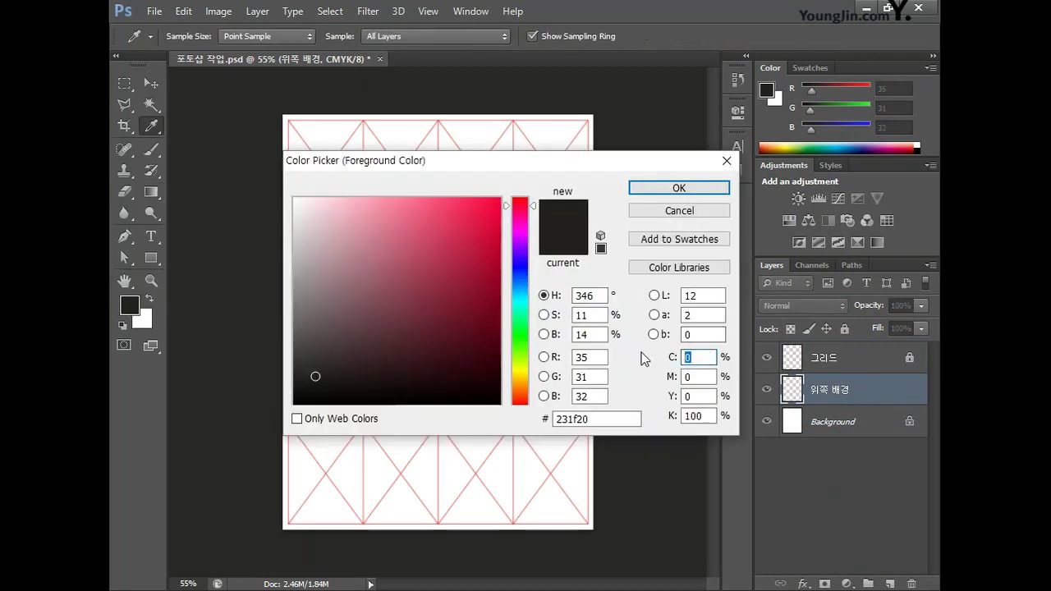
text(60)
key(Tab)
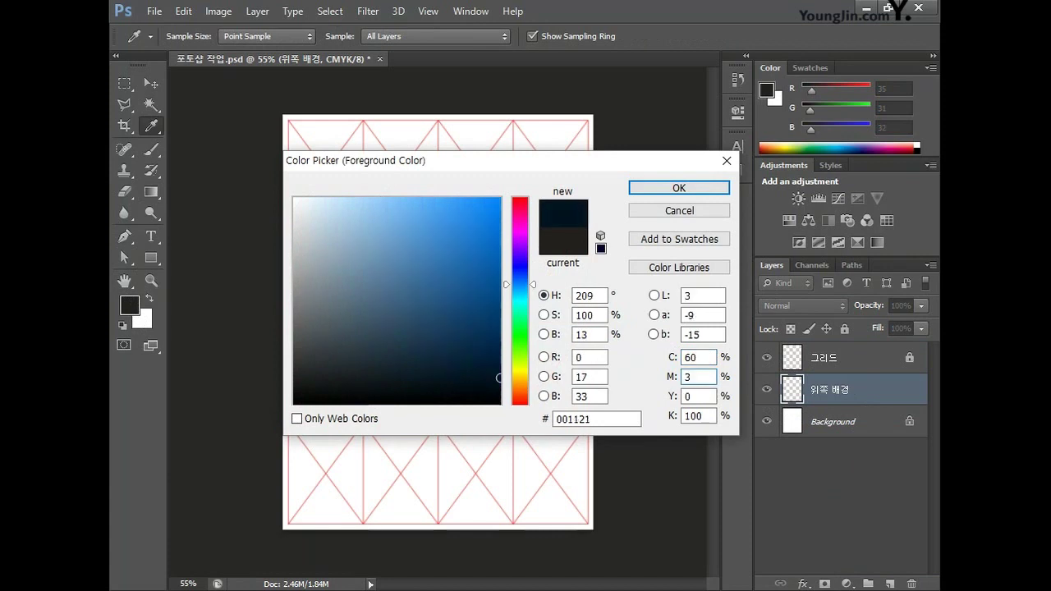
text(30)
key(Tab)
key(Tab)
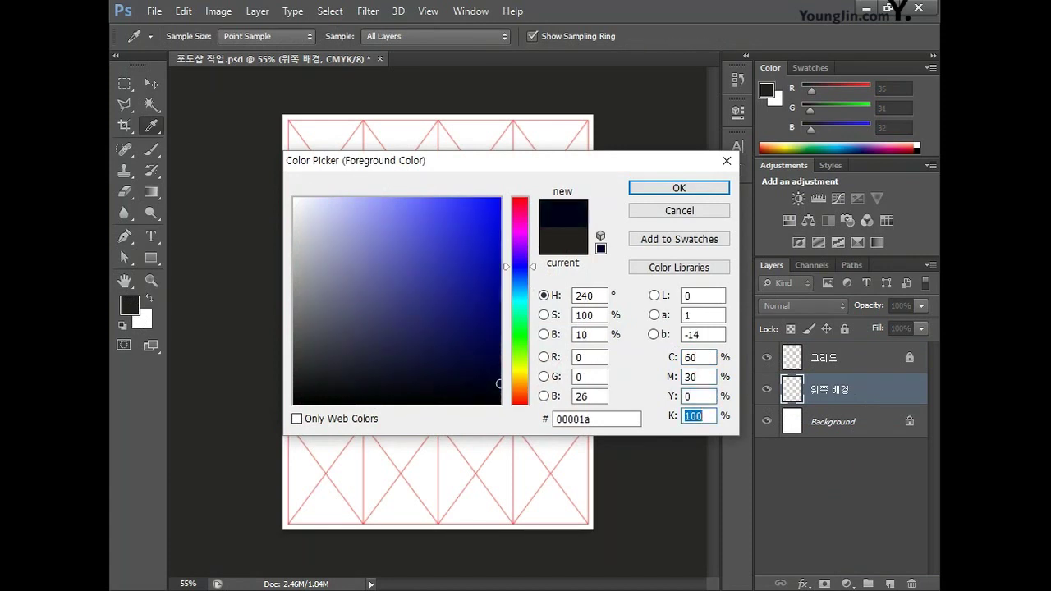
text(0)
key(Return)
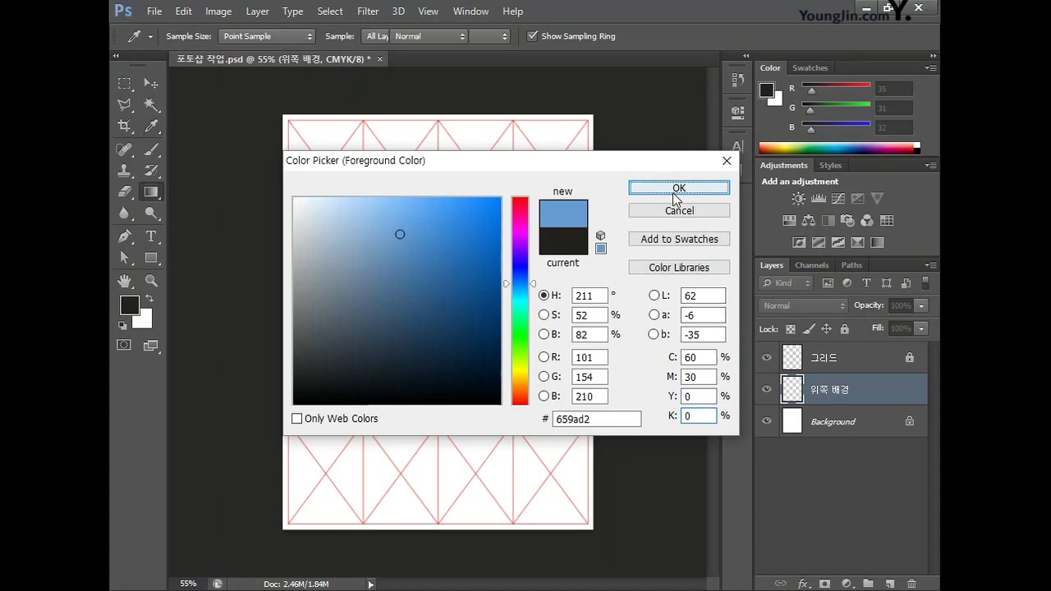
key(g)
click(145, 319)
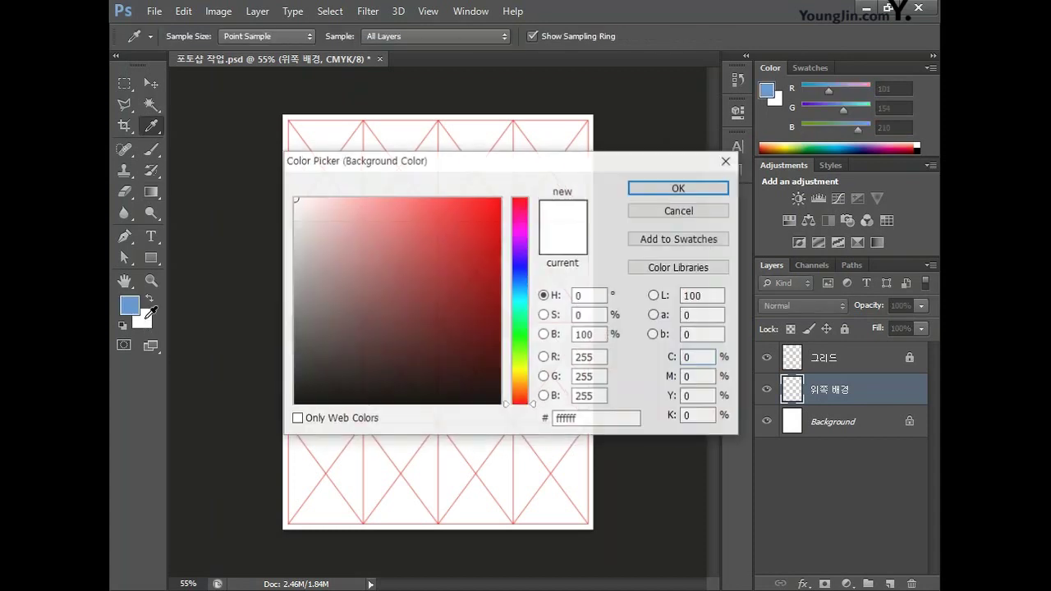
click(667, 190)
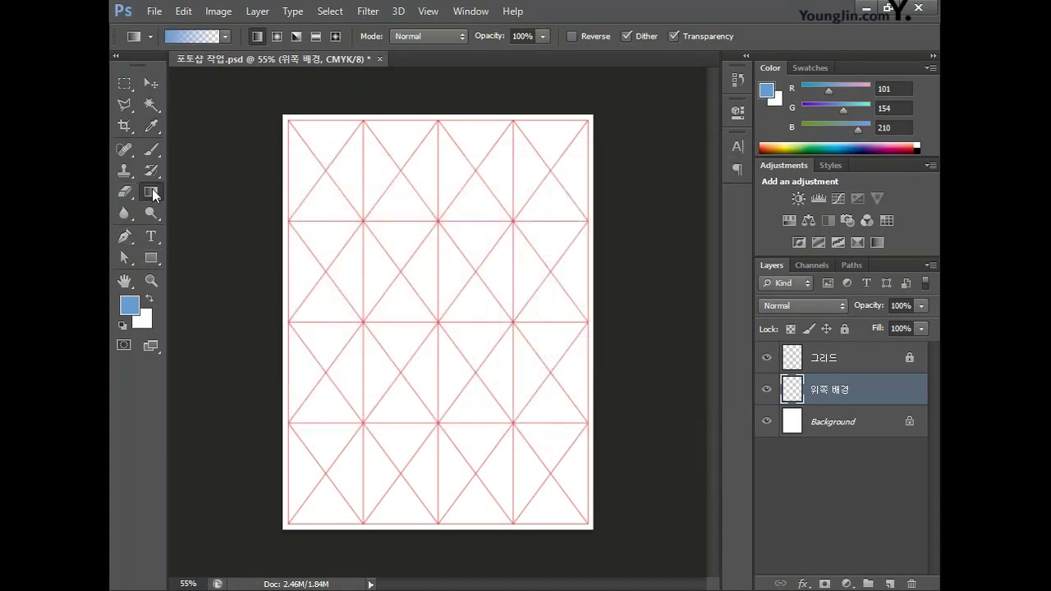
Step: Draw a vertical Foreground to Transparent linear gradient on the 위쪽 배경 layer, from the first grid row to the middle of the second
click(227, 37)
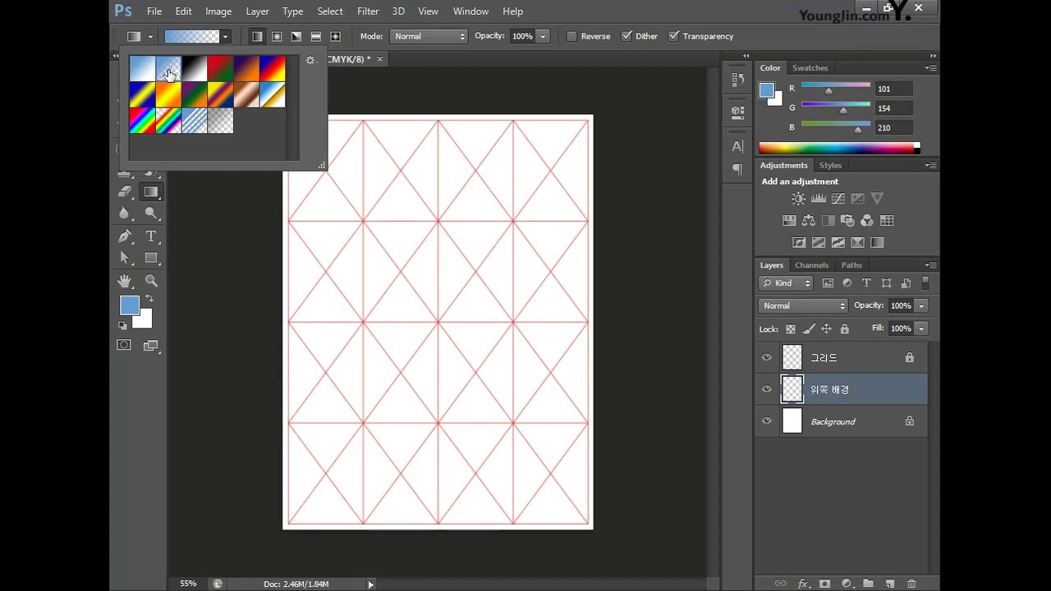
click(224, 36)
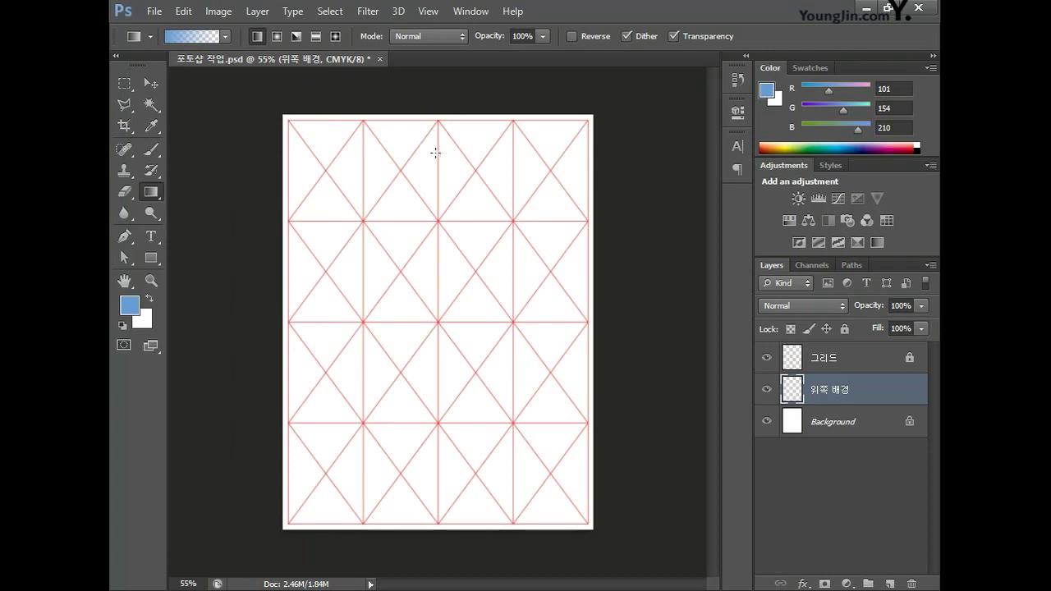
drag(435, 144, 440, 259)
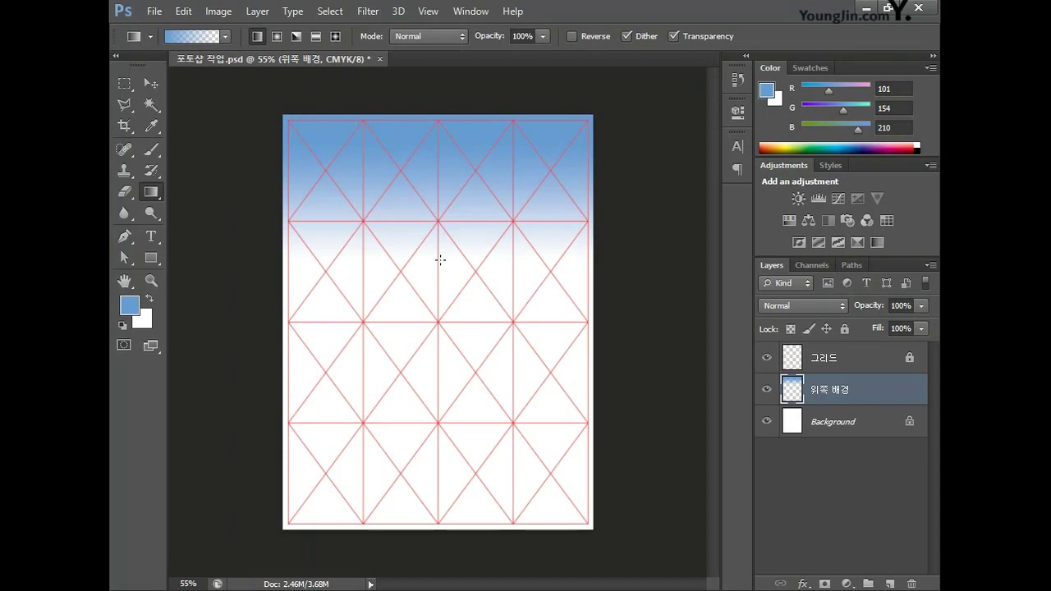
Step: Open the 단청문양 image from the 기출 유형 문제 3회 folder
click(153, 10)
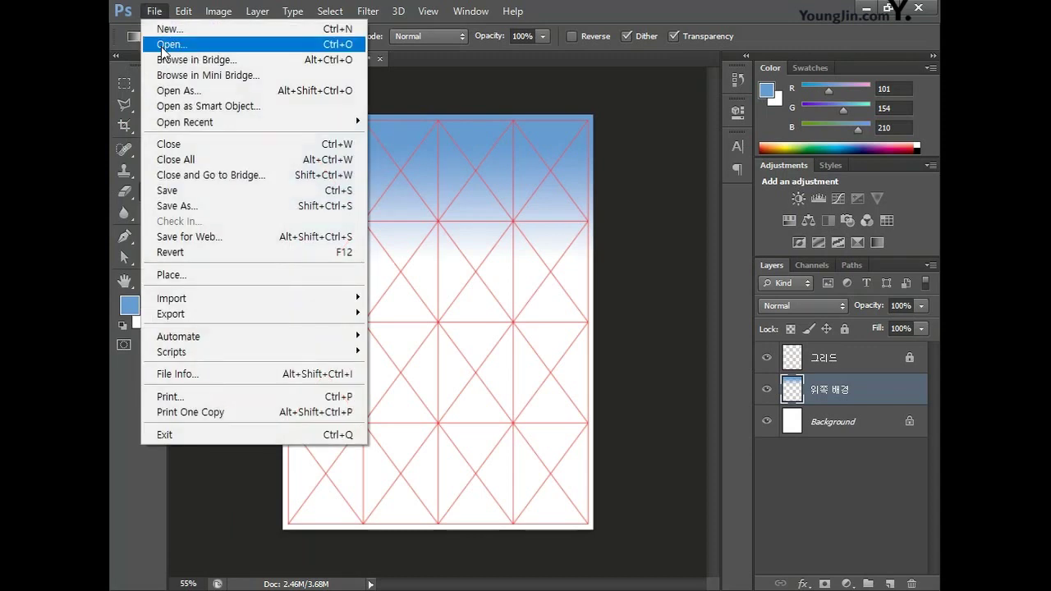
click(166, 46)
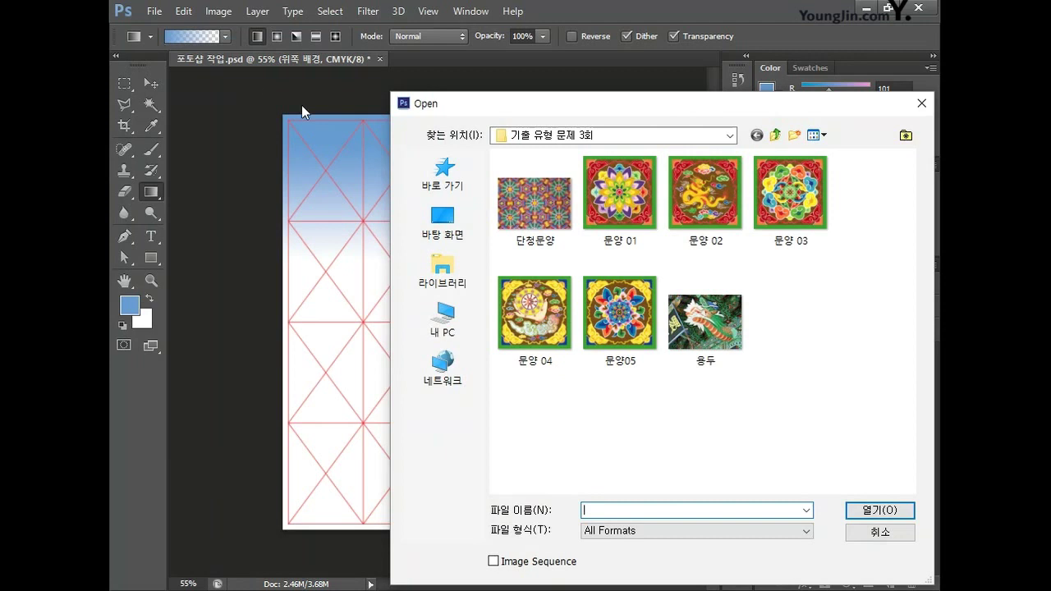
click(539, 208)
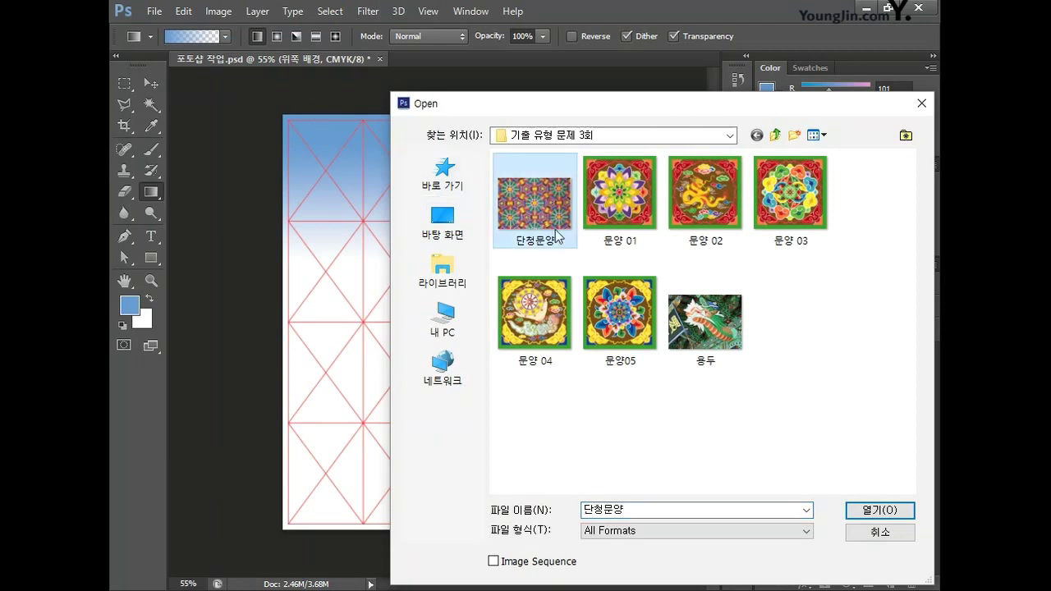
click(858, 511)
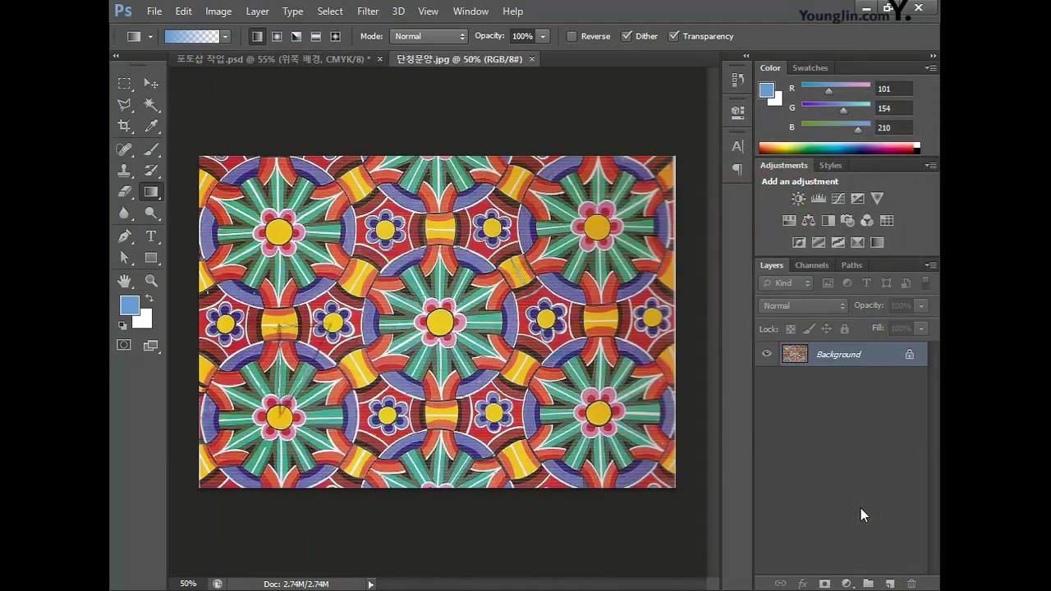
Step: Copy the 단청문양.jpg image into the 포토샵 작업.psd document and close the source image
drag(402, 58, 403, 175)
click(151, 85)
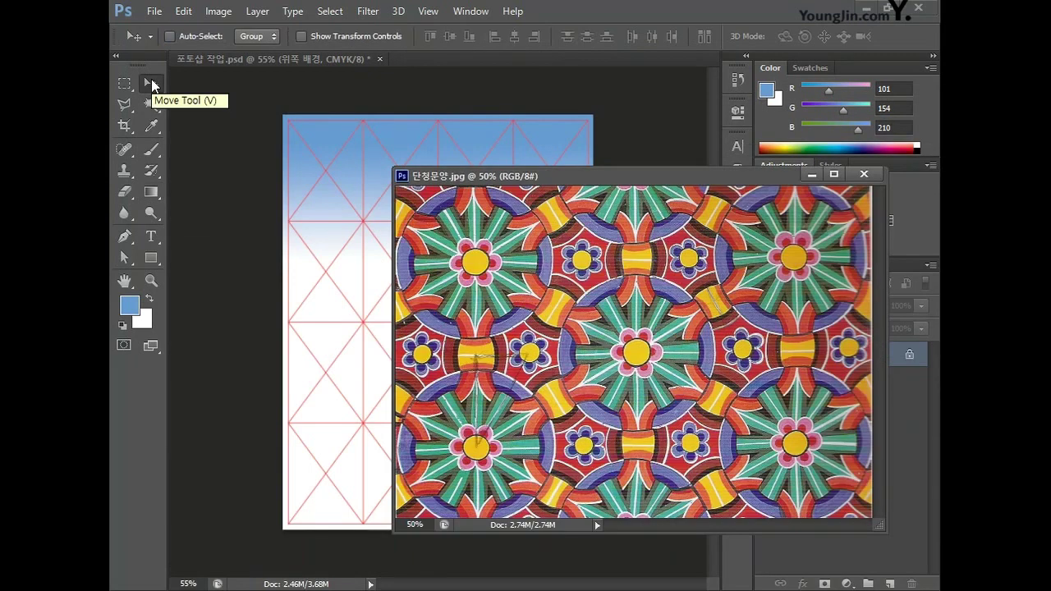
drag(526, 337, 292, 256)
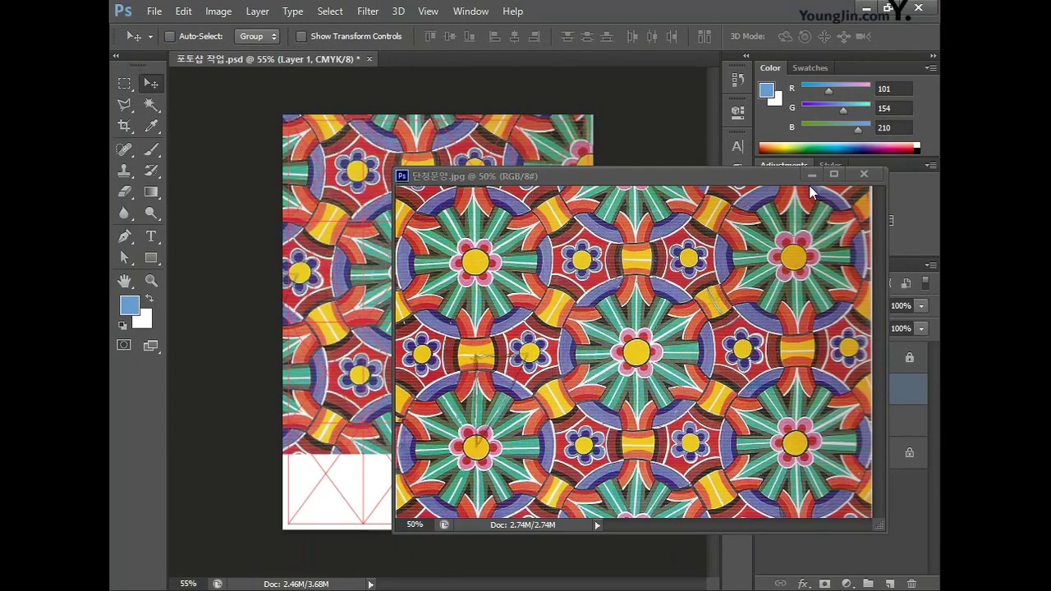
click(862, 174)
Step: Scale the pattern image to about 59% so it spans the page width, and align it with the page's upper edge
key(ctrl+t)
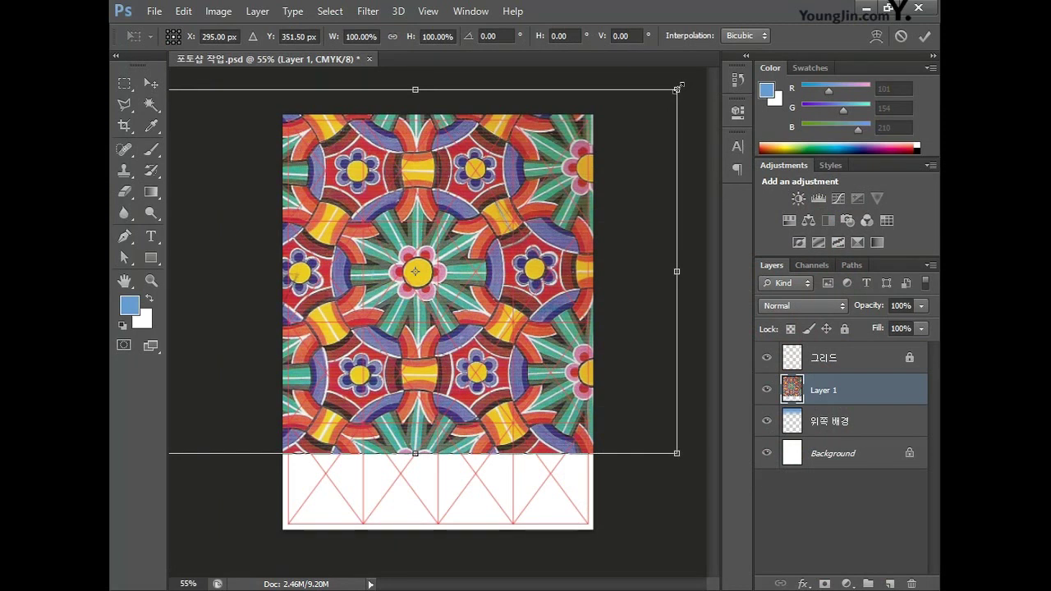
drag(678, 87, 452, 236)
drag(386, 312, 442, 221)
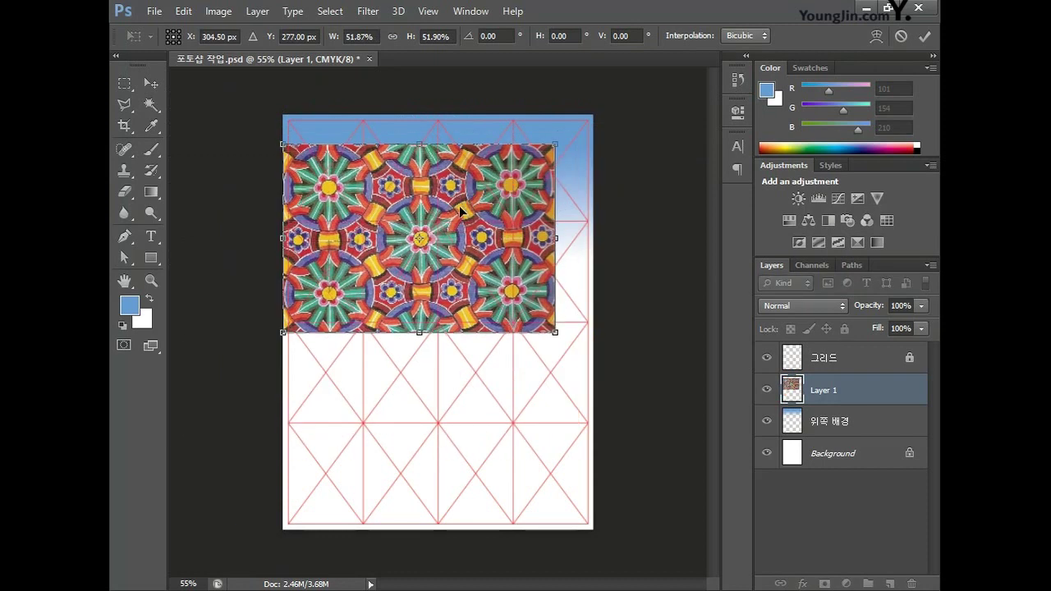
drag(555, 146, 602, 120)
drag(559, 201, 560, 195)
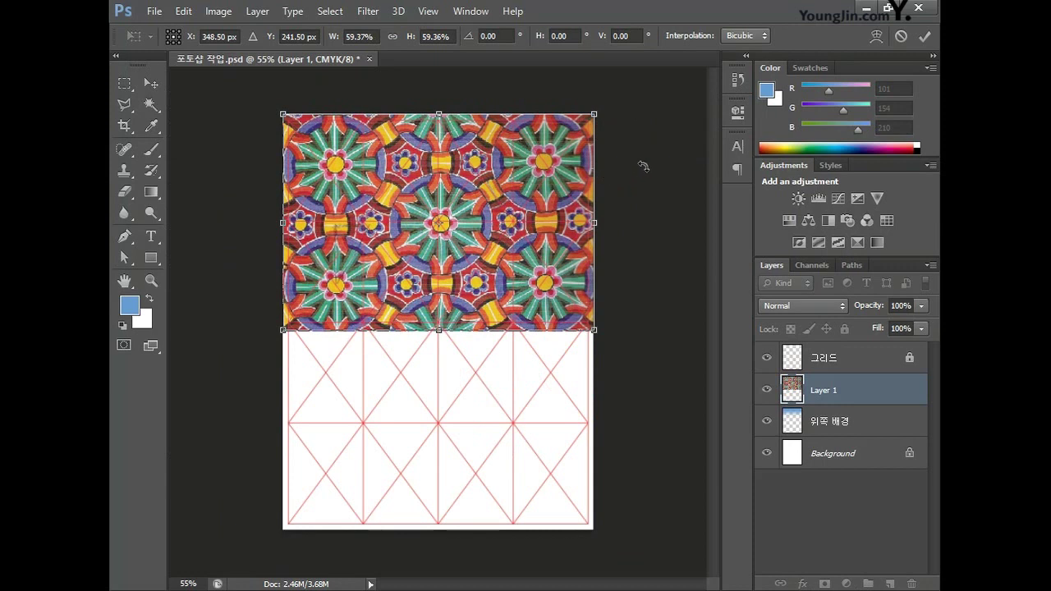
key(Return)
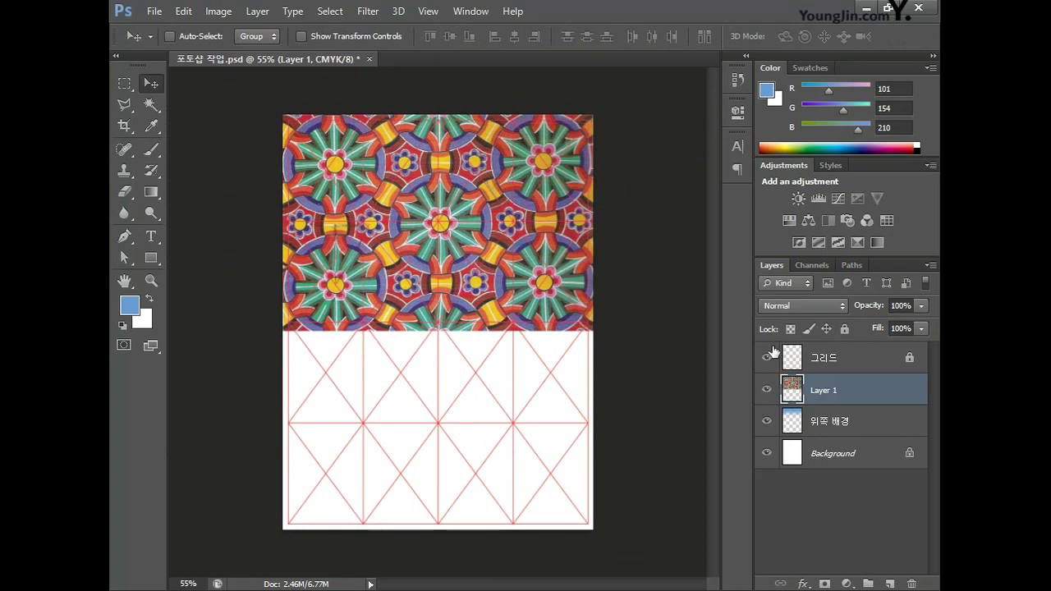
Step: Rename the pattern image layer as 단청문양
double_click(830, 391)
text(단청문양)
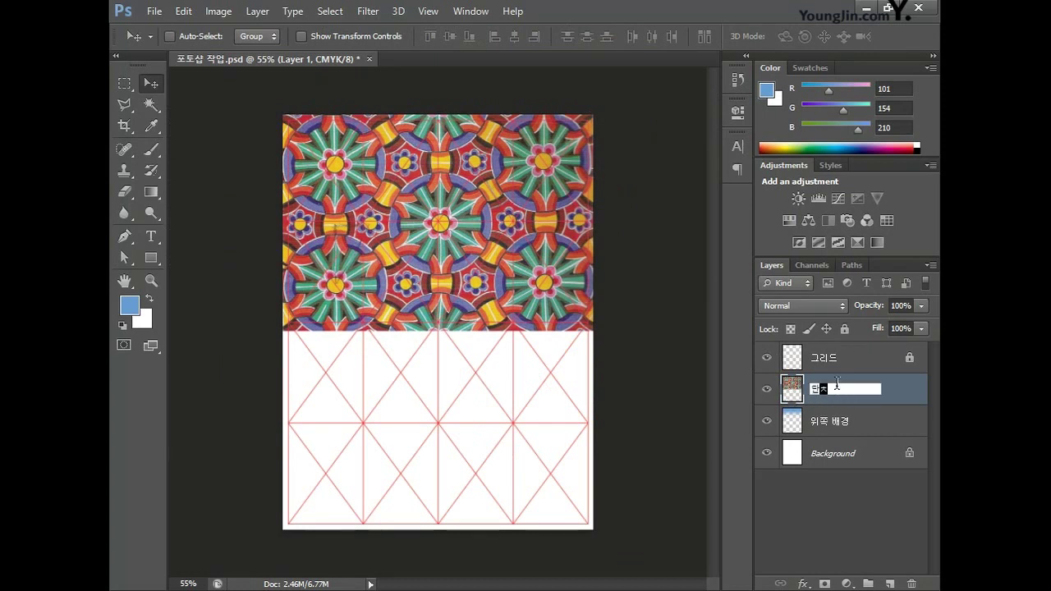
click(843, 495)
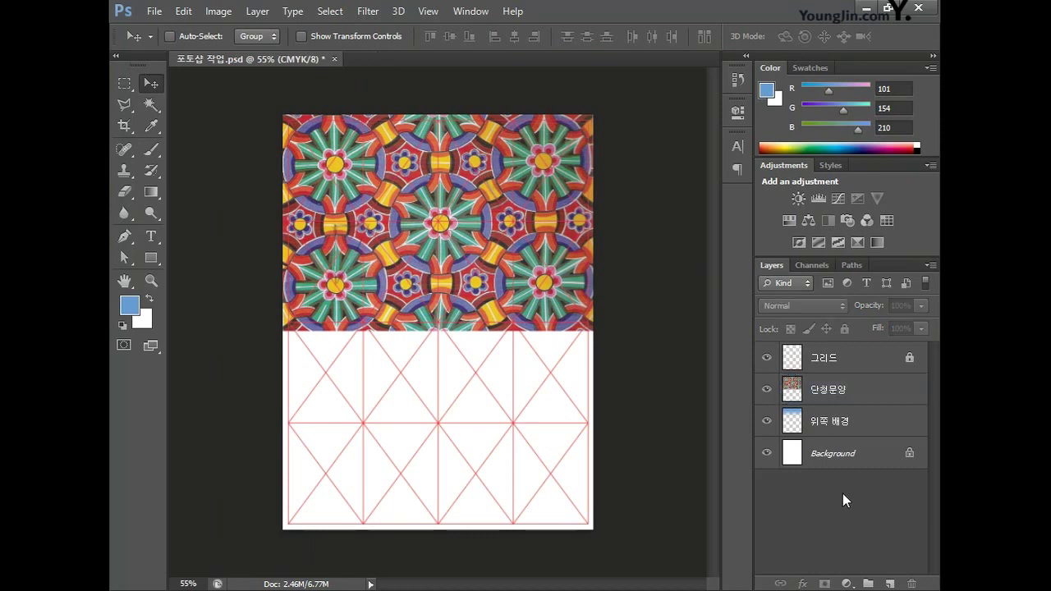
Step: Apply Hue/Saturation to the 단청문양 layer with Saturation 100 and Lightness 100
click(860, 384)
click(218, 11)
mouse_move(224, 53)
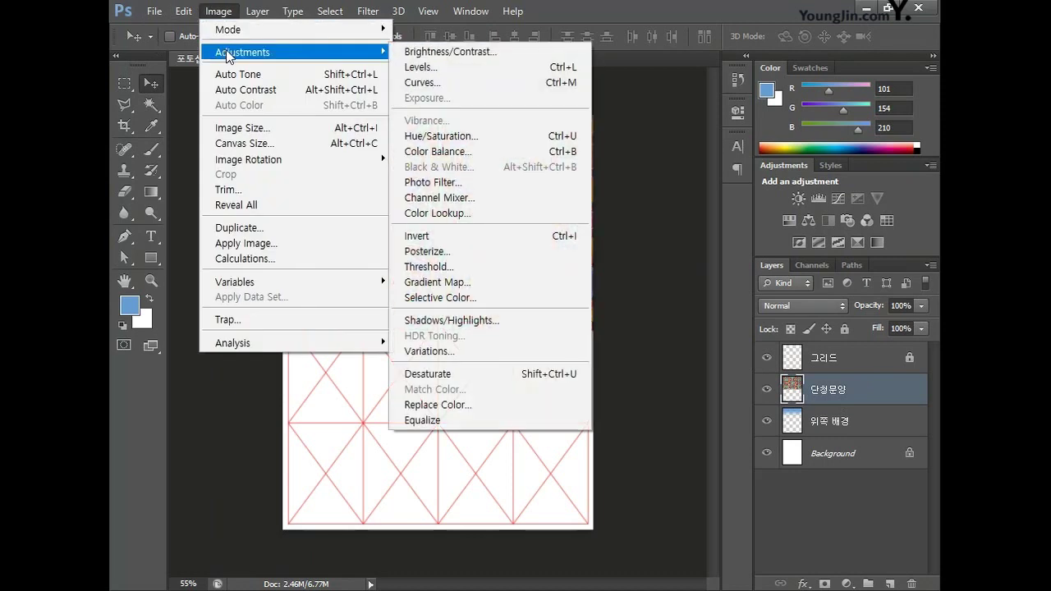
click(455, 135)
click(420, 220)
text(100)
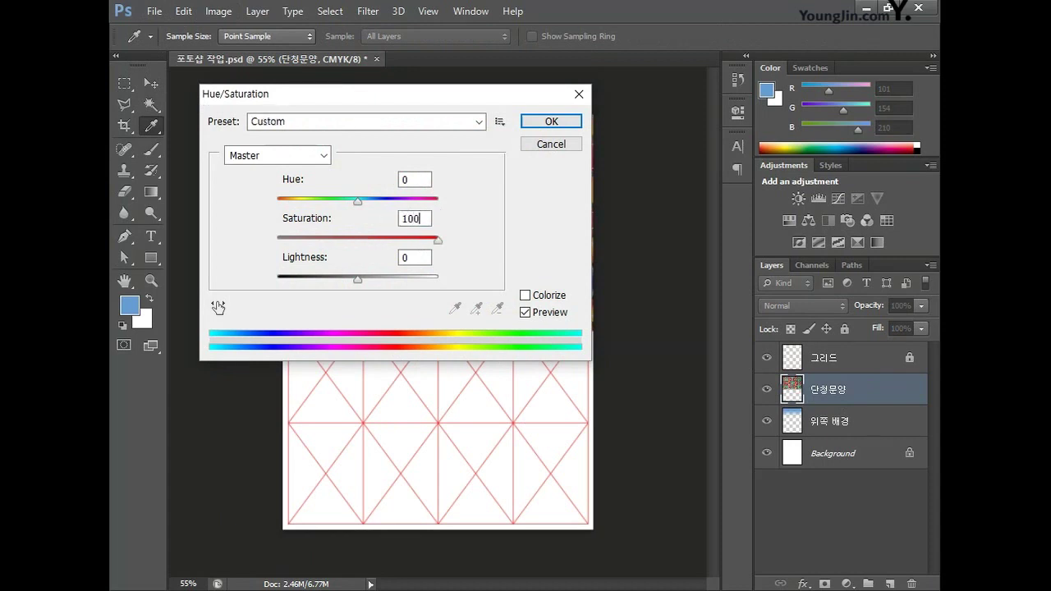
key(Tab)
text(100)
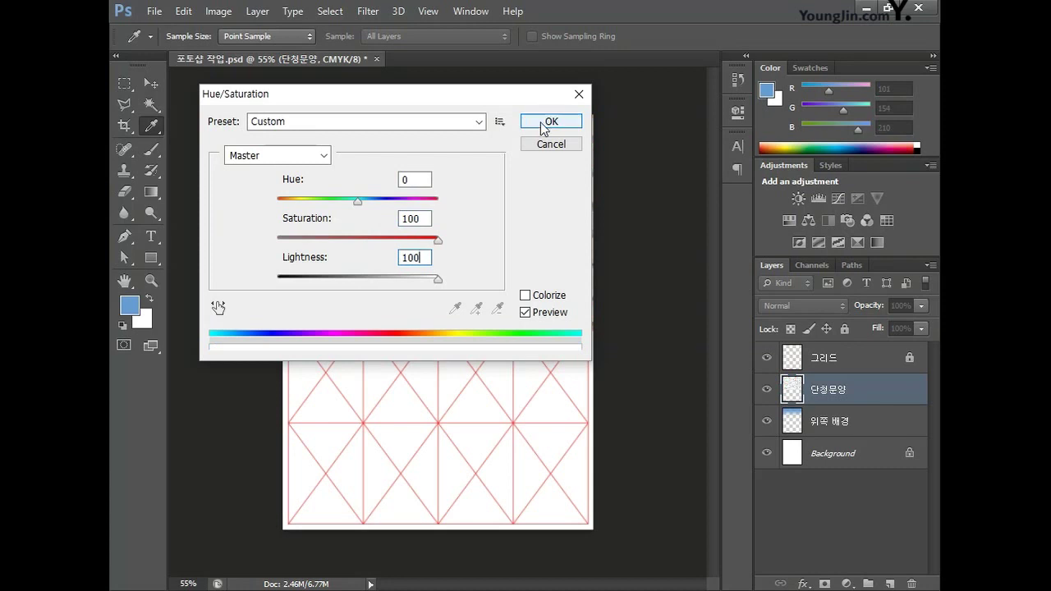
click(549, 121)
key(v)
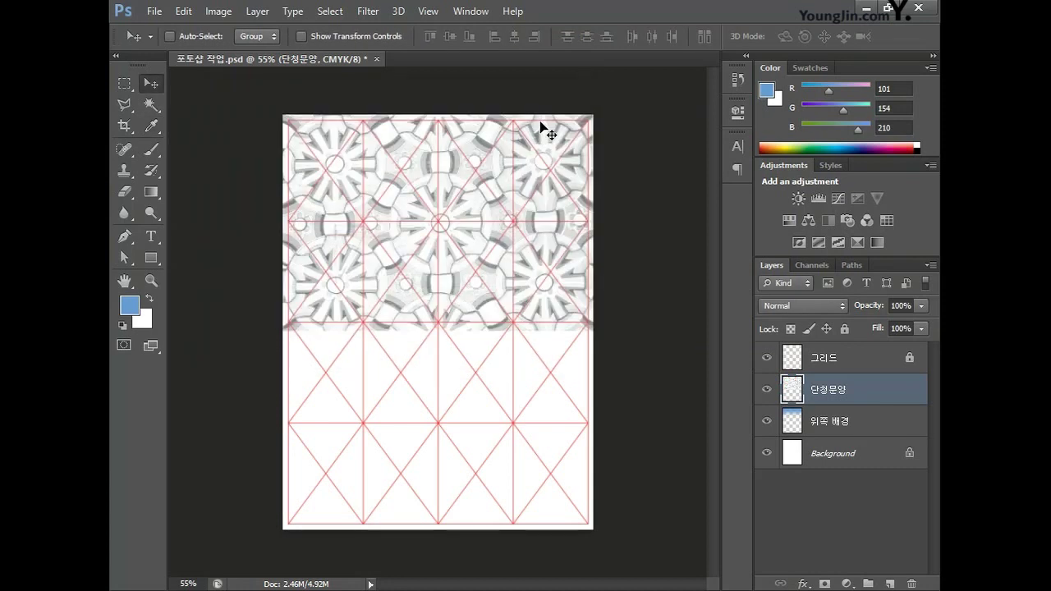
Step: Add a layer mask to the 단청문양 layer and fade out the pattern's upper part with a vertical black-to-transparent linear gradient
click(826, 583)
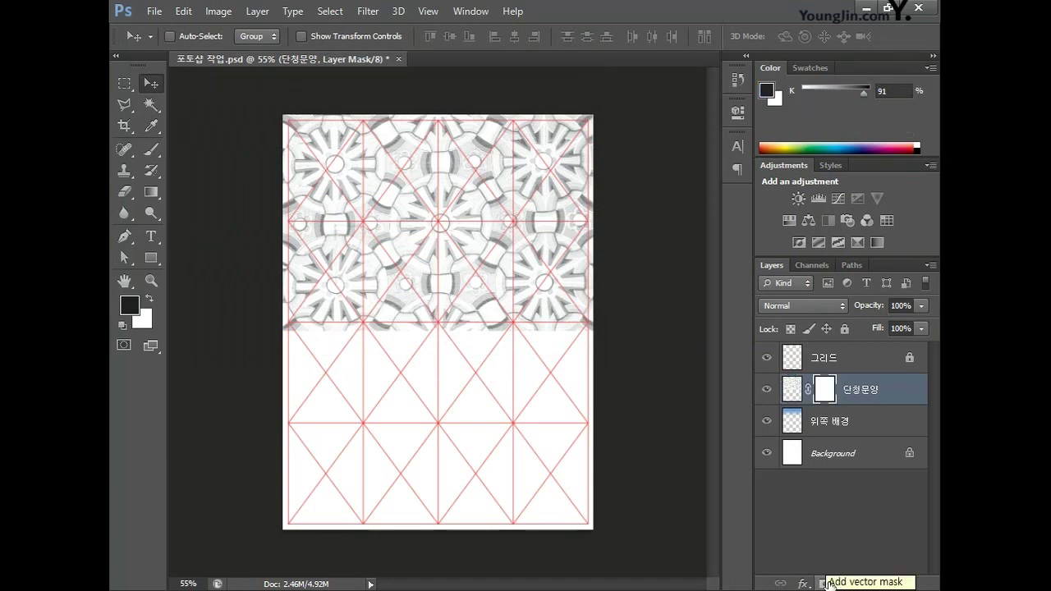
key(i)
click(128, 309)
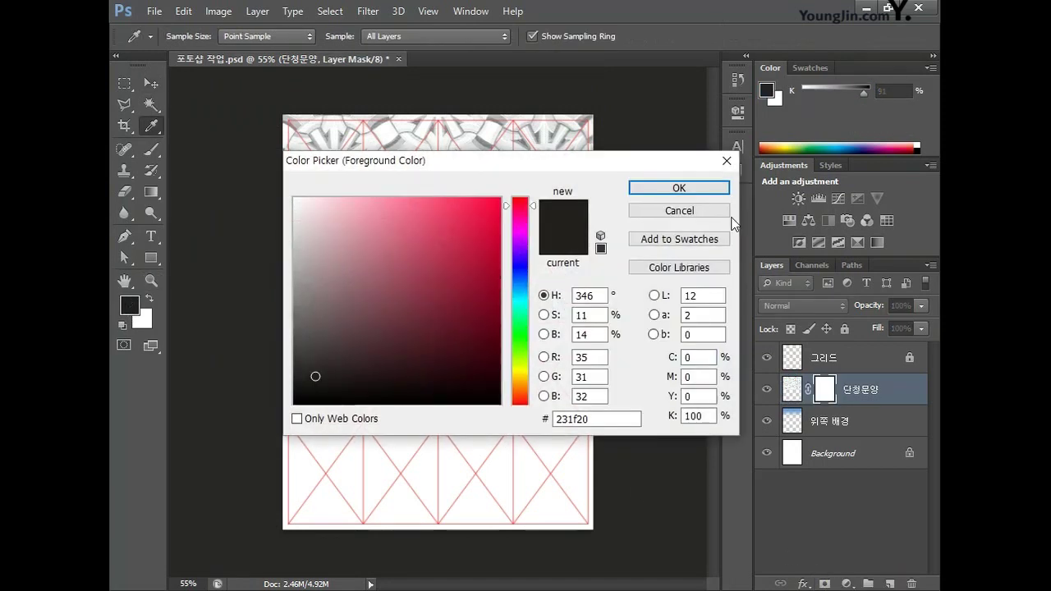
click(703, 195)
click(144, 321)
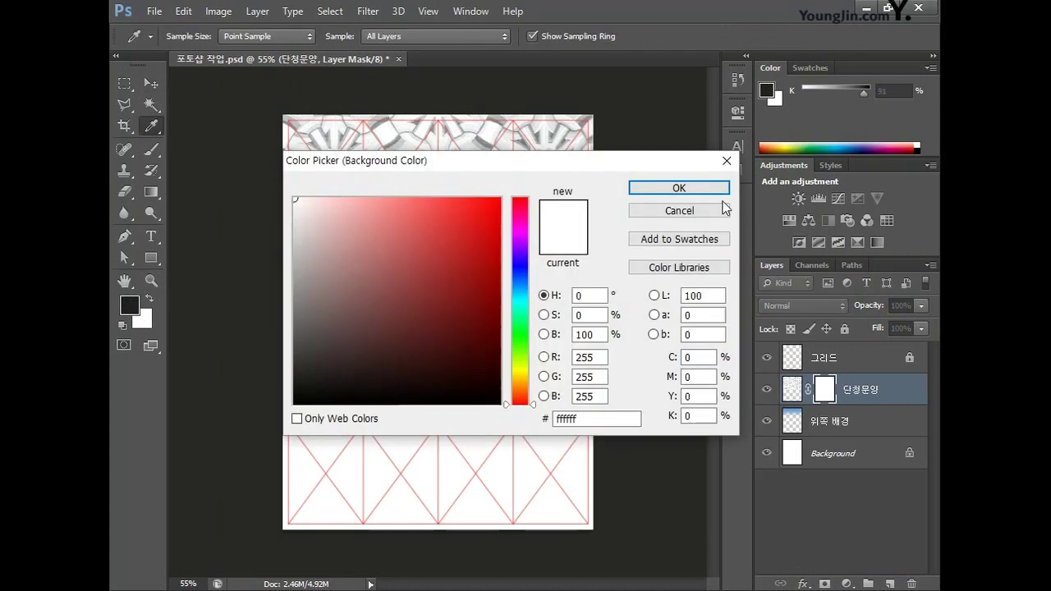
click(678, 188)
key(v)
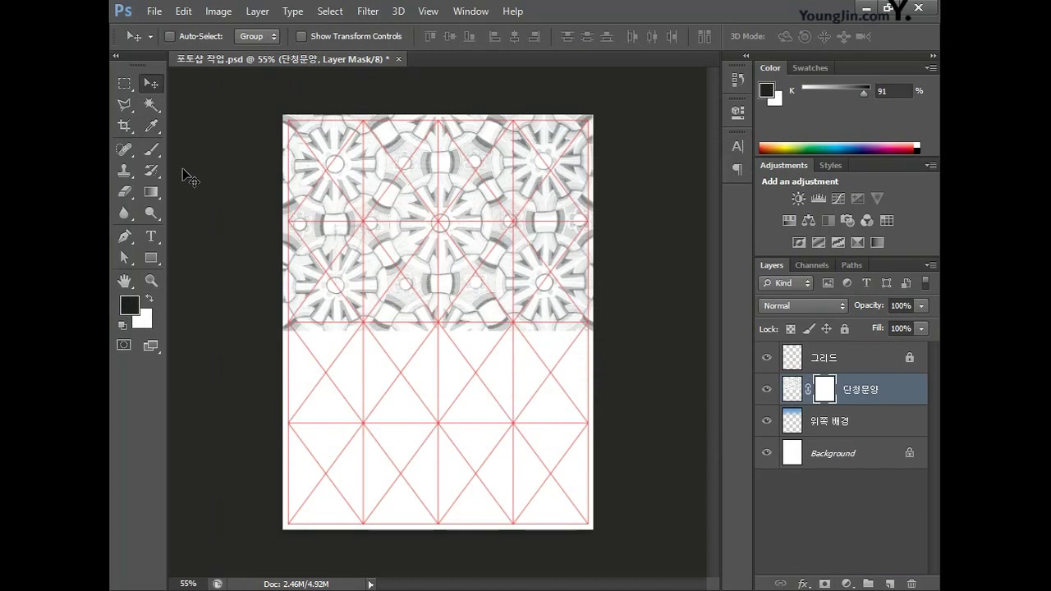
click(153, 191)
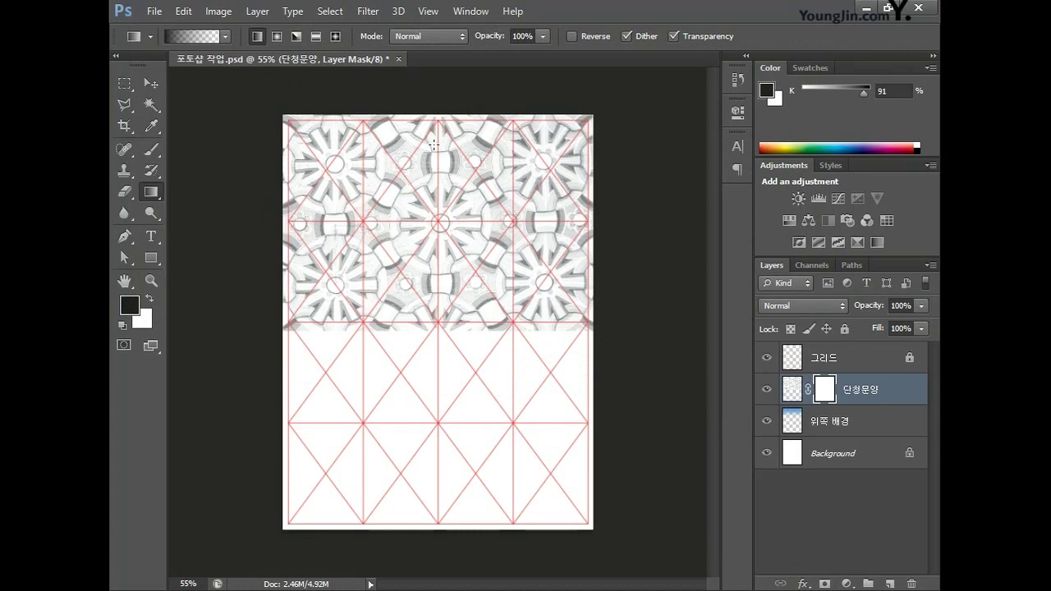
drag(436, 192, 437, 271)
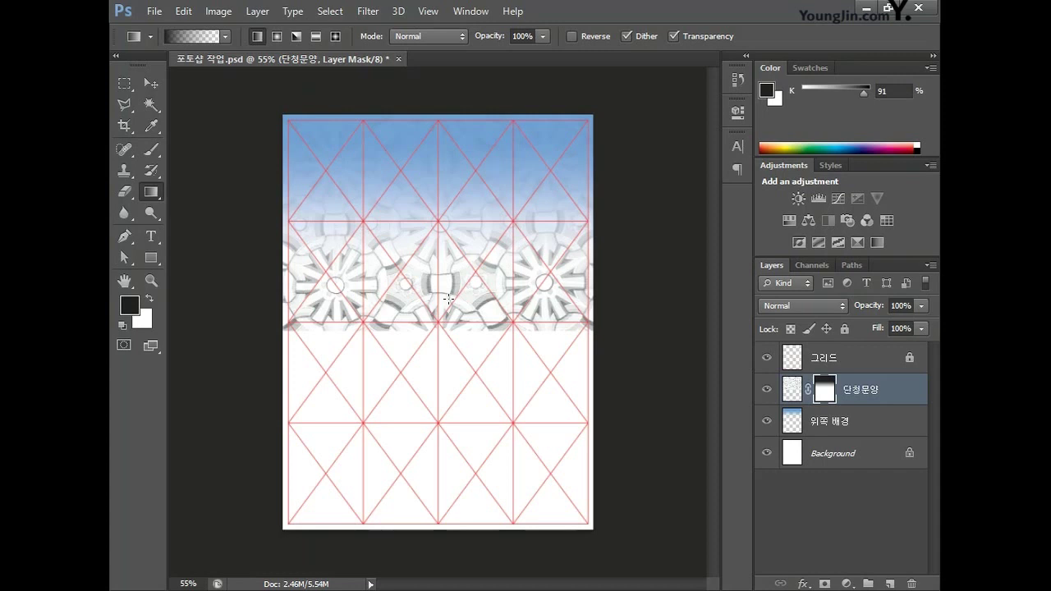
Step: Clip the 단청문양 layer to the 위쪽 배경 layer and set its opacity to 40%
right_click(894, 389)
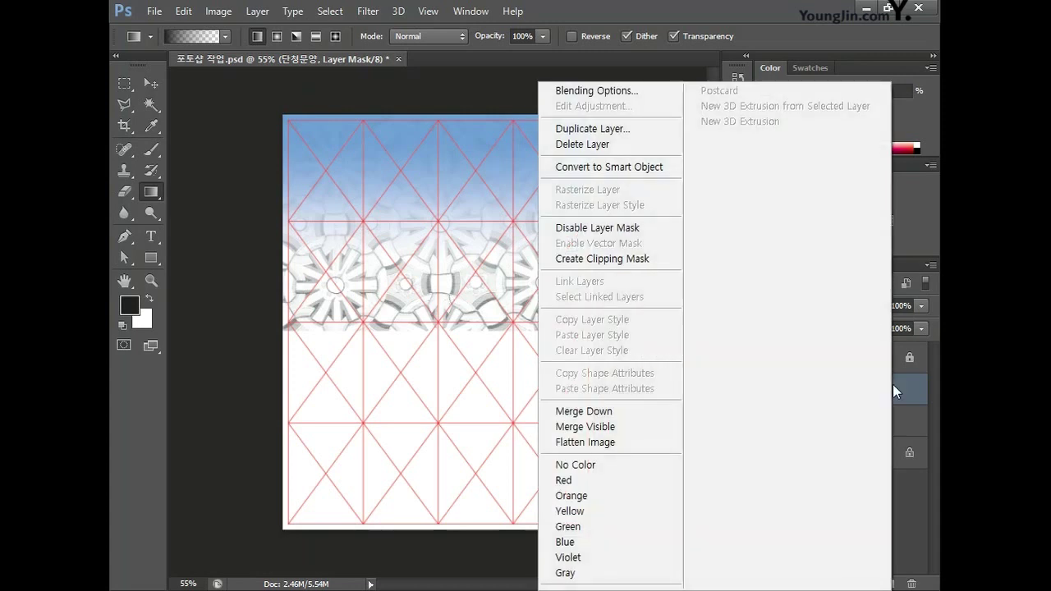
click(661, 261)
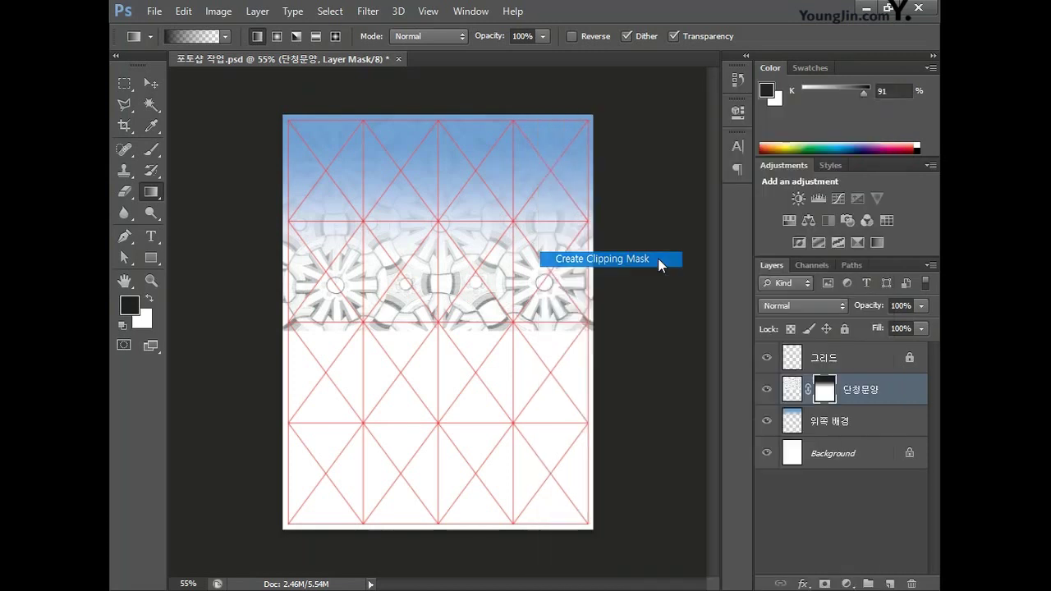
click(902, 305)
text(40)
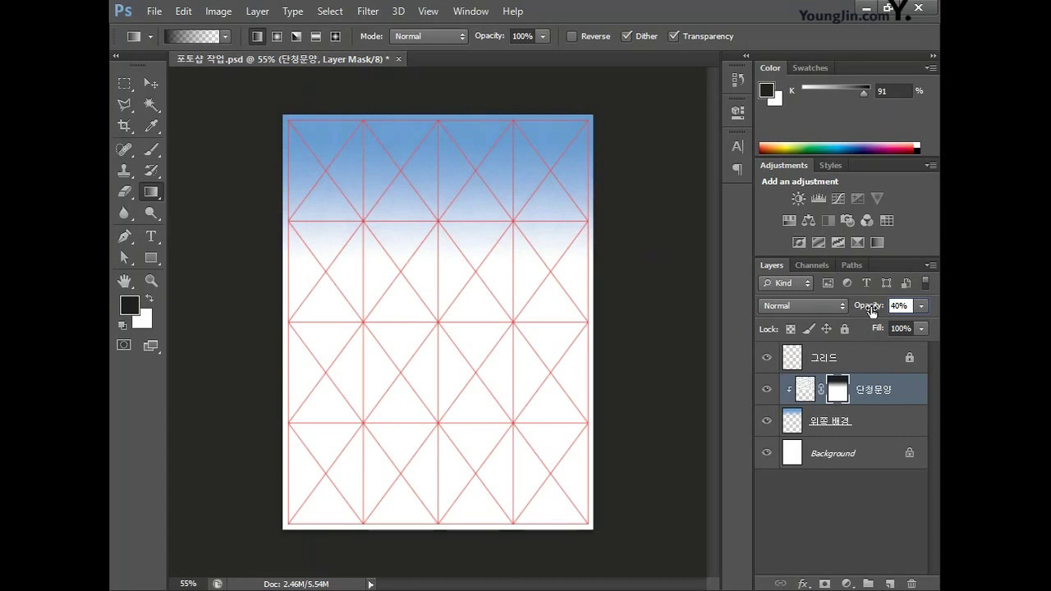
key(Return)
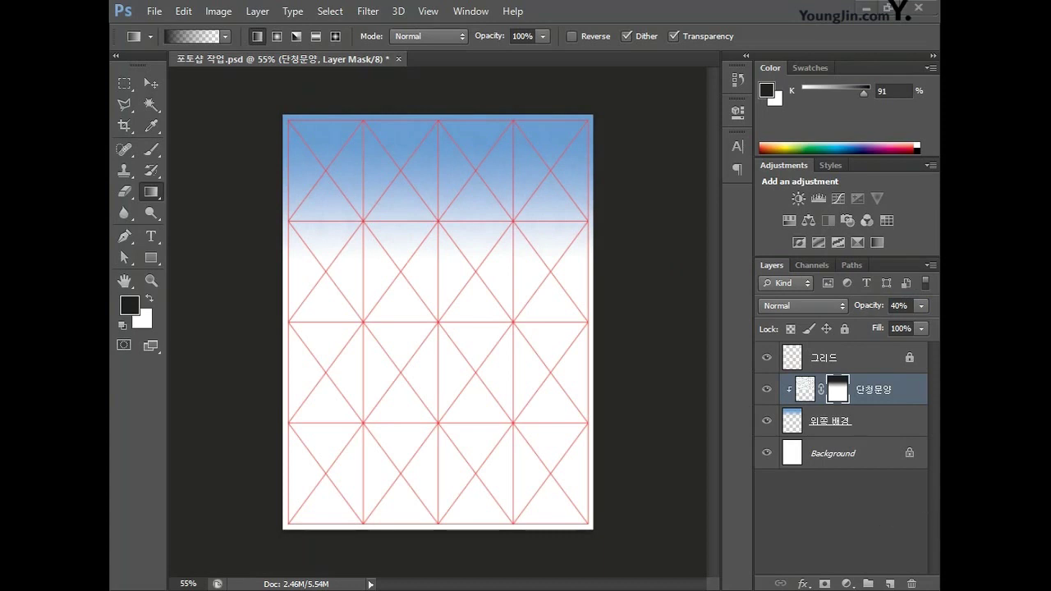
Step: Create a new layer named 아래쪽 배경 between the 그리드 and 단청문양 layers
click(890, 584)
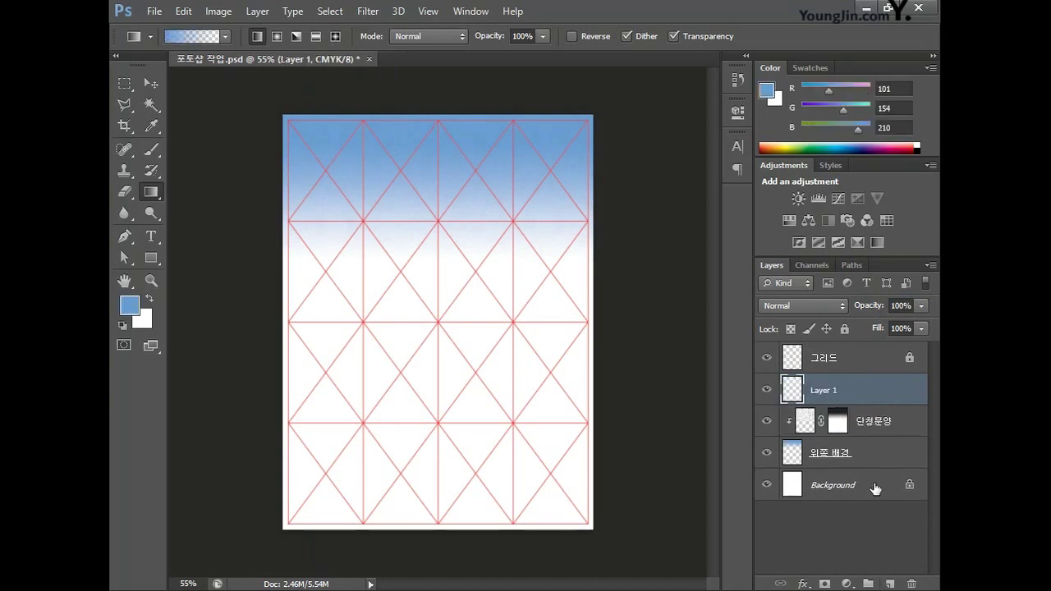
double_click(828, 390)
text(아래쪽 배경)
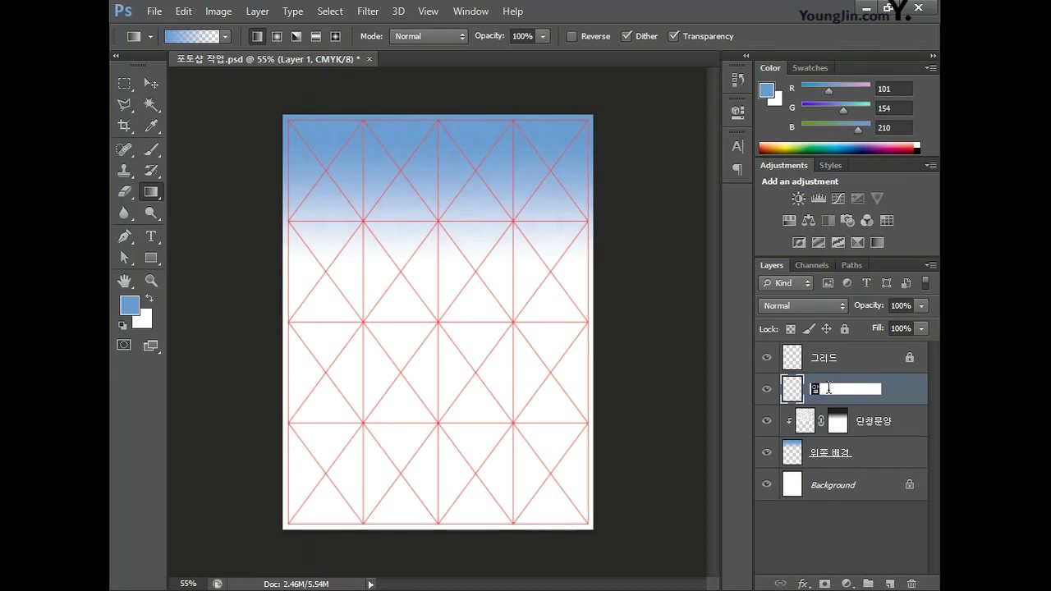
click(875, 504)
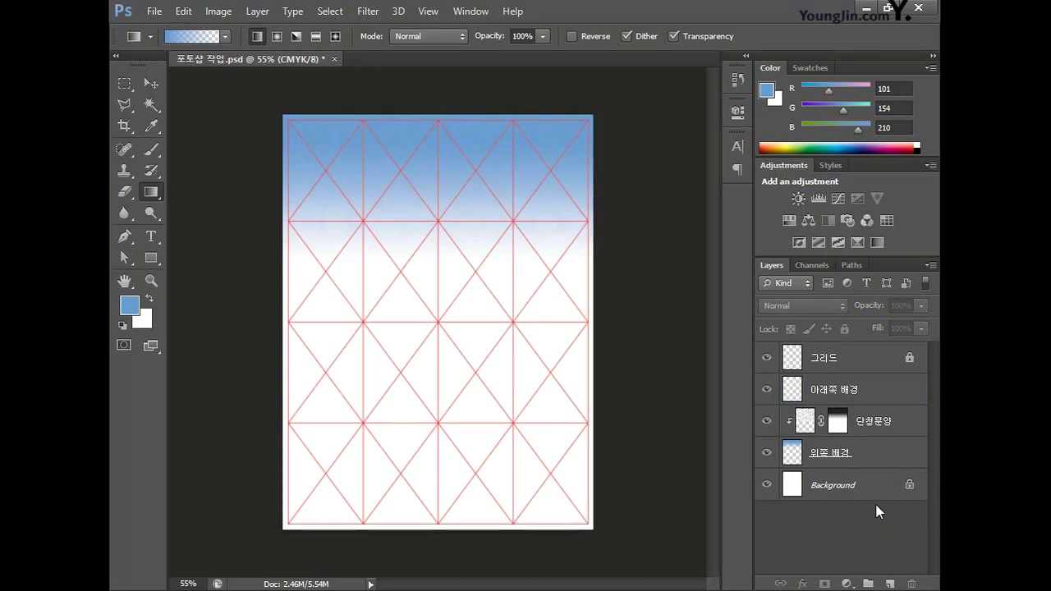
Step: Set the foreground color to C 20, M 40, Y 30, K 0
click(128, 314)
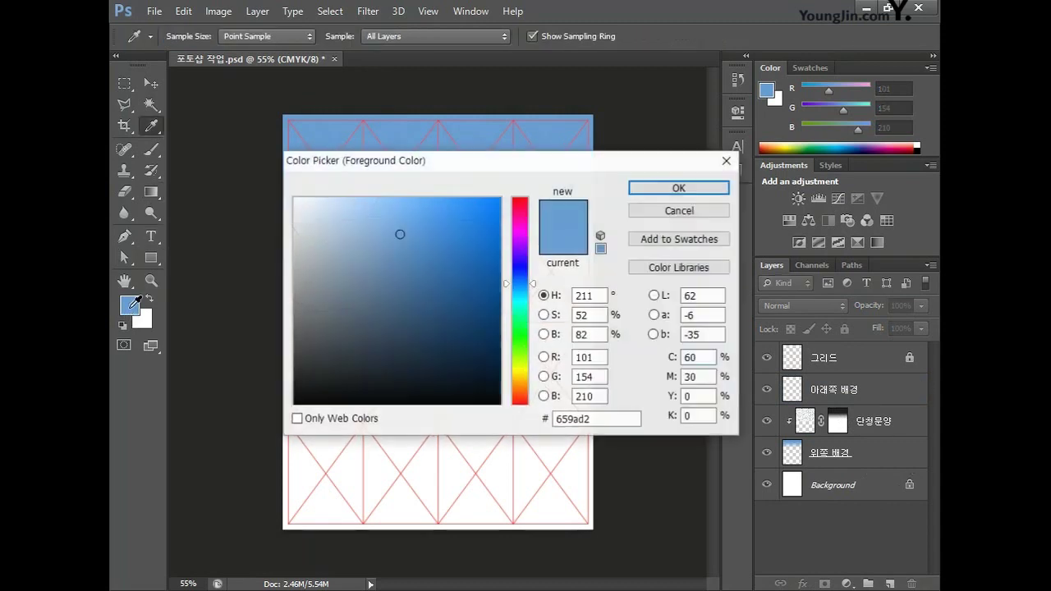
click(704, 355)
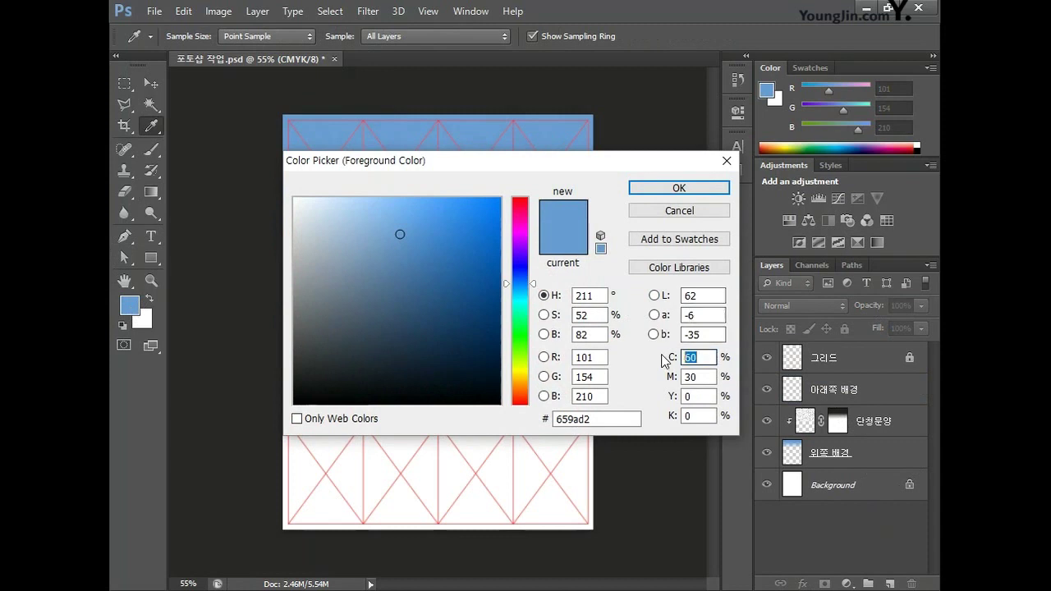
text(20)
key(Tab)
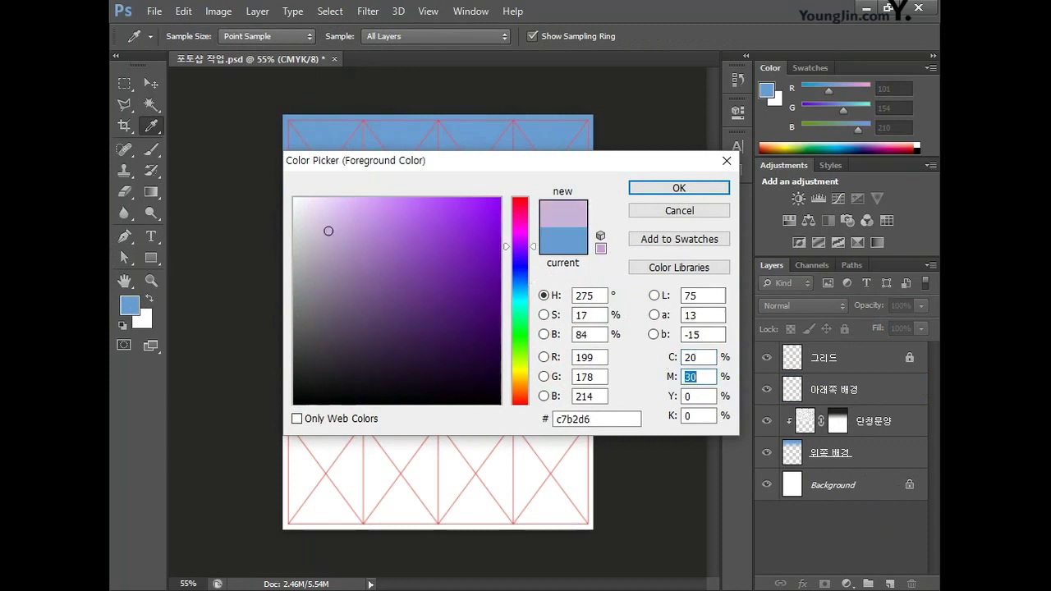
text(40)
key(Tab)
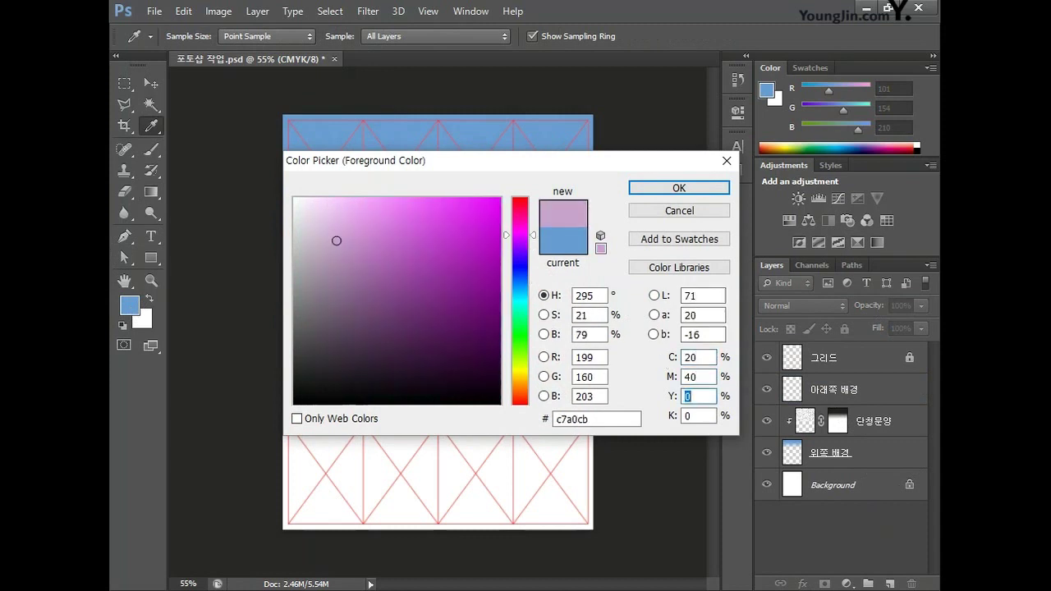
text(30)
key(Tab)
text(0)
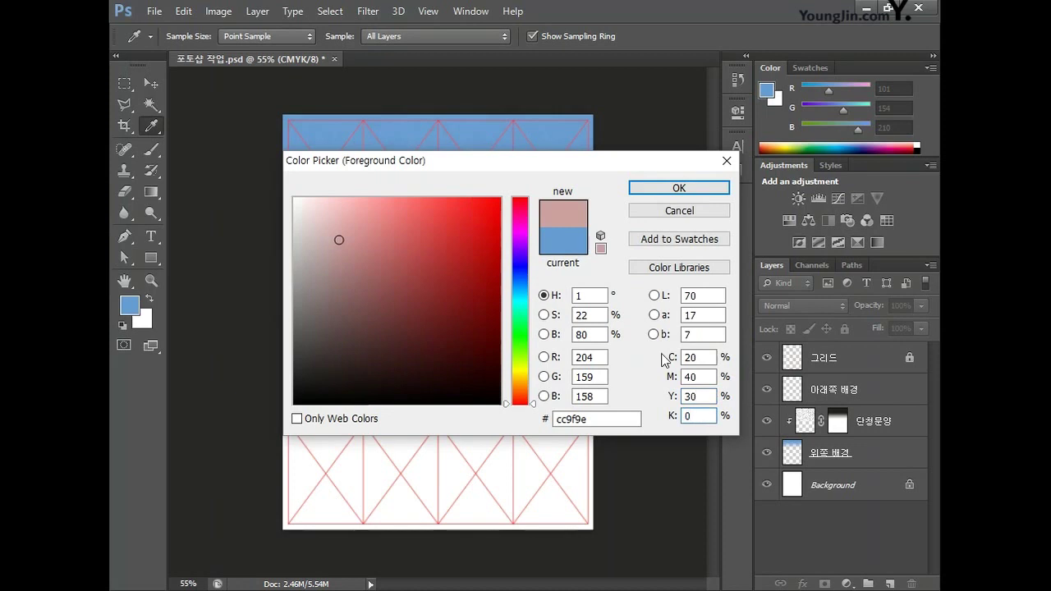
click(678, 188)
Step: Fill the lower part of the 아래쪽 배경 layer with a vertical Foreground to Transparent linear gradient fading upward
click(152, 315)
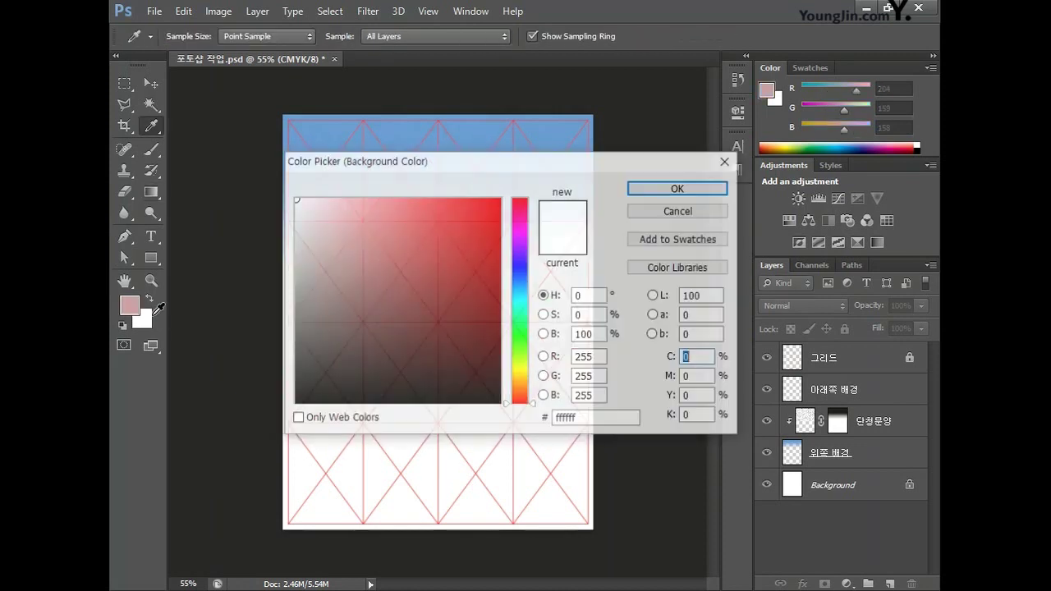
click(696, 190)
key(g)
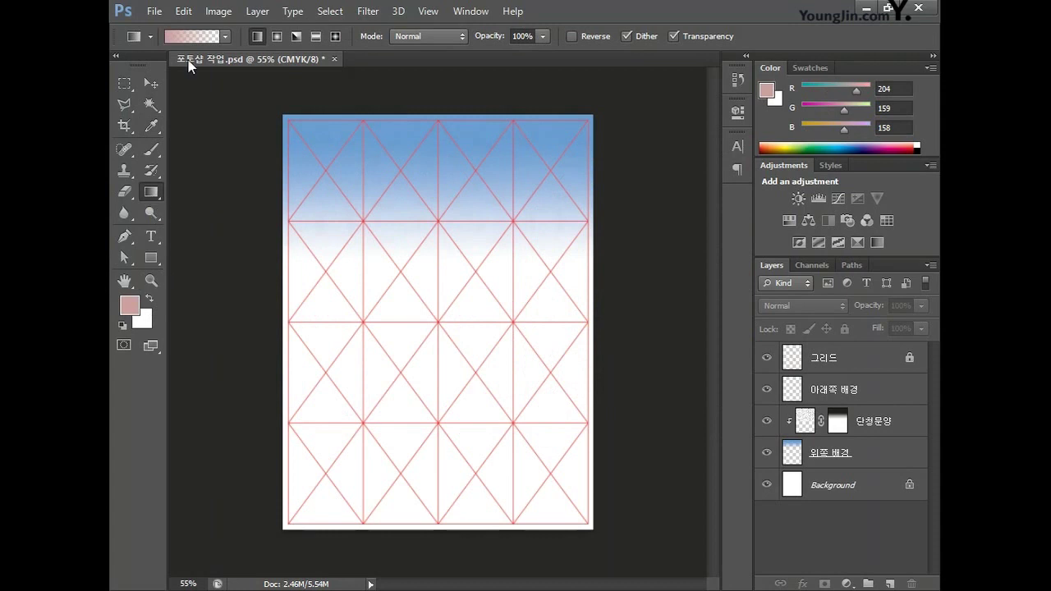
click(227, 35)
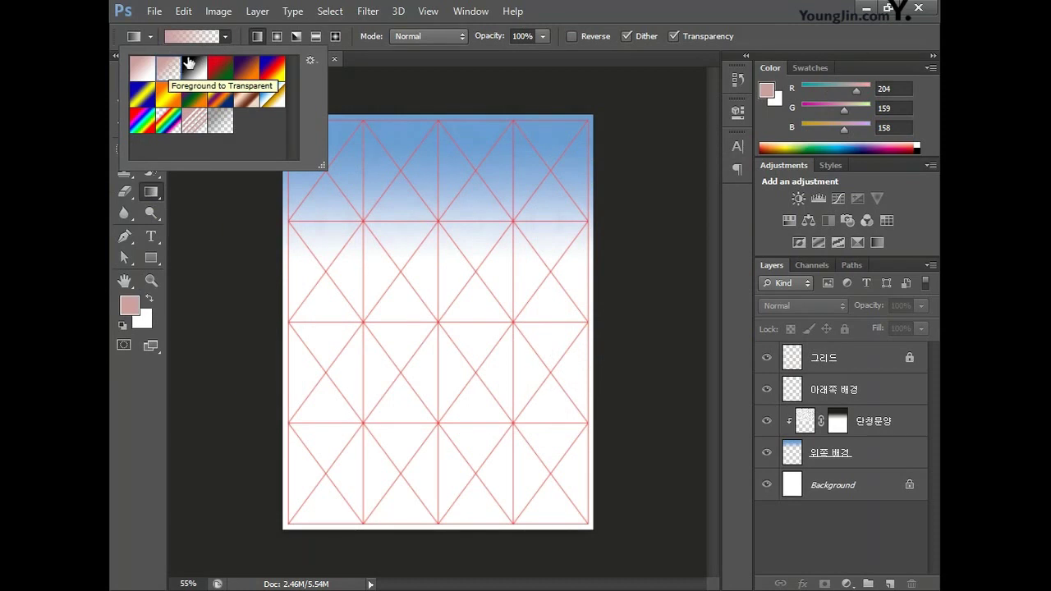
click(222, 40)
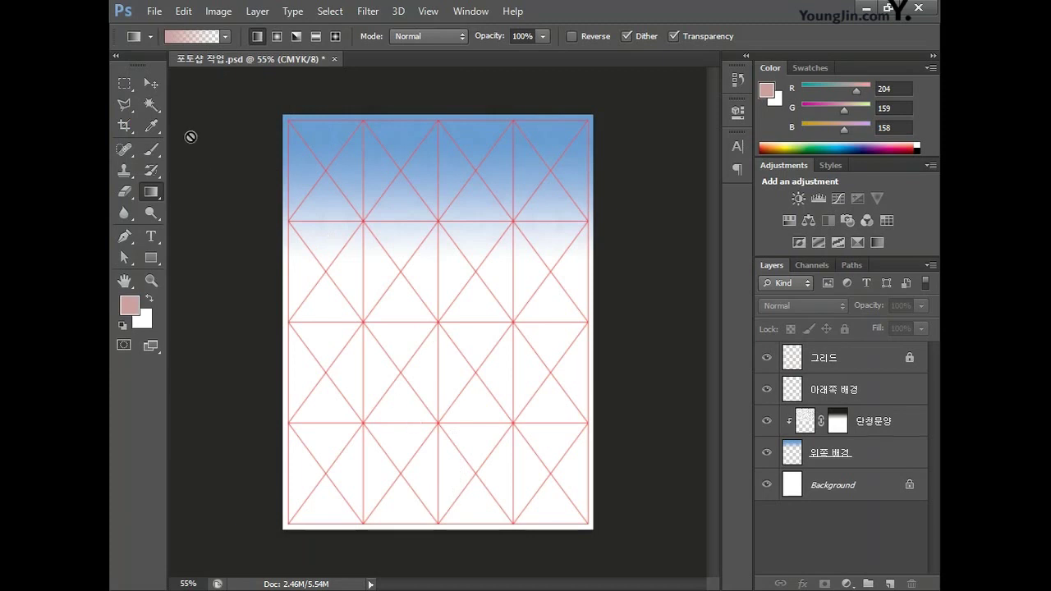
key(alt+])
drag(436, 501, 437, 397)
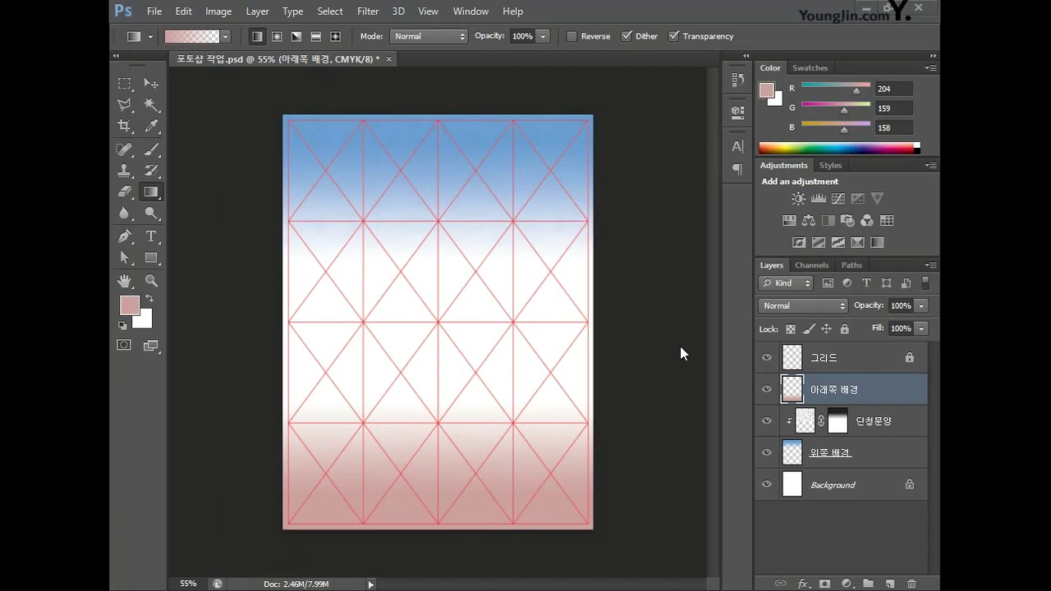
Step: Hide the 그리드 layer and draw an ellipse shape about 93 x 93 px near the page's lower-left corner
click(768, 359)
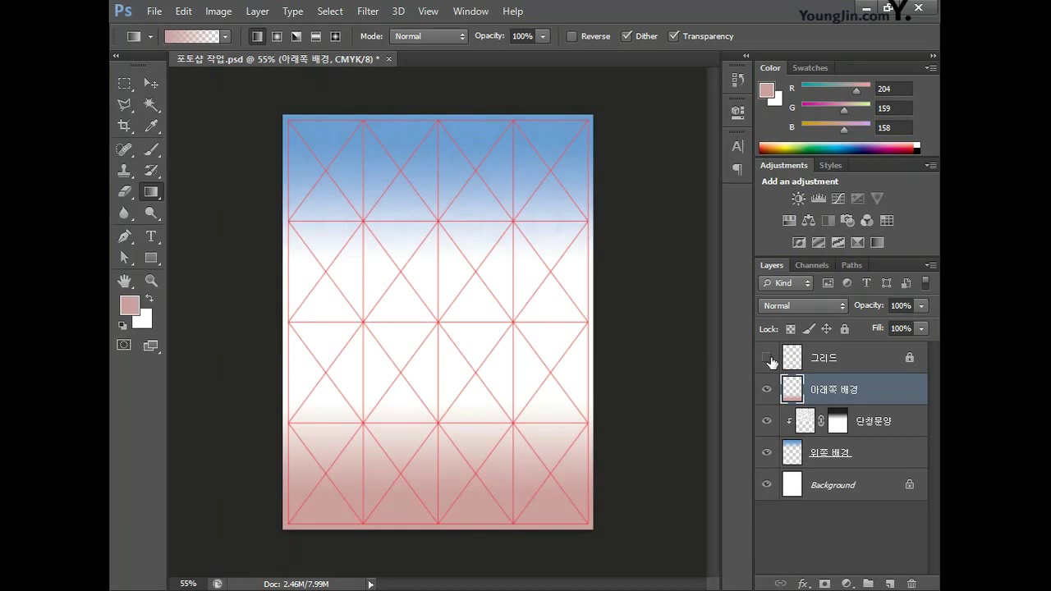
scroll(597, 325, up, 2)
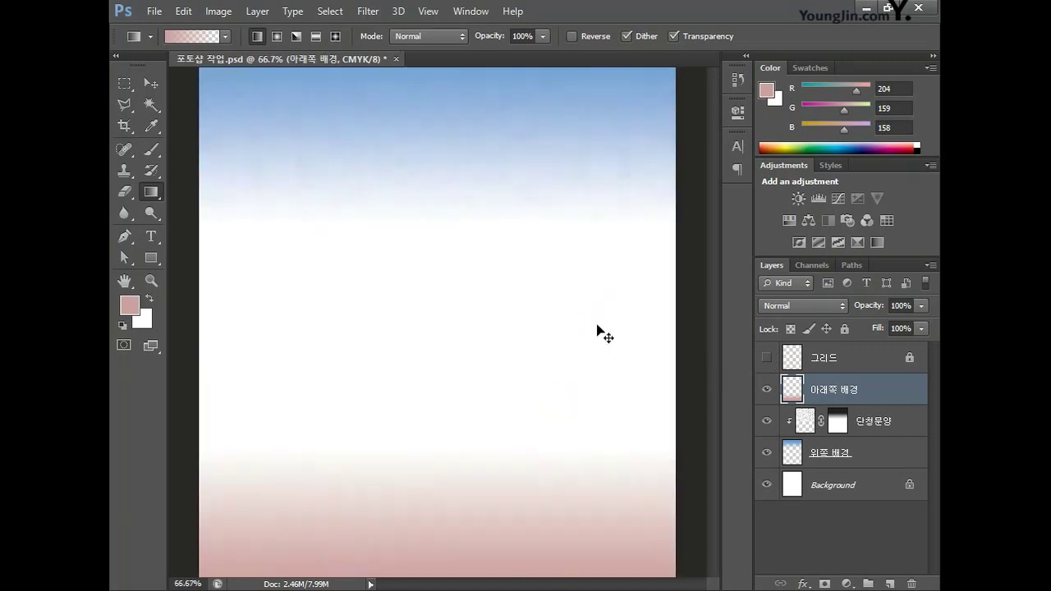
scroll(387, 506, down, 3)
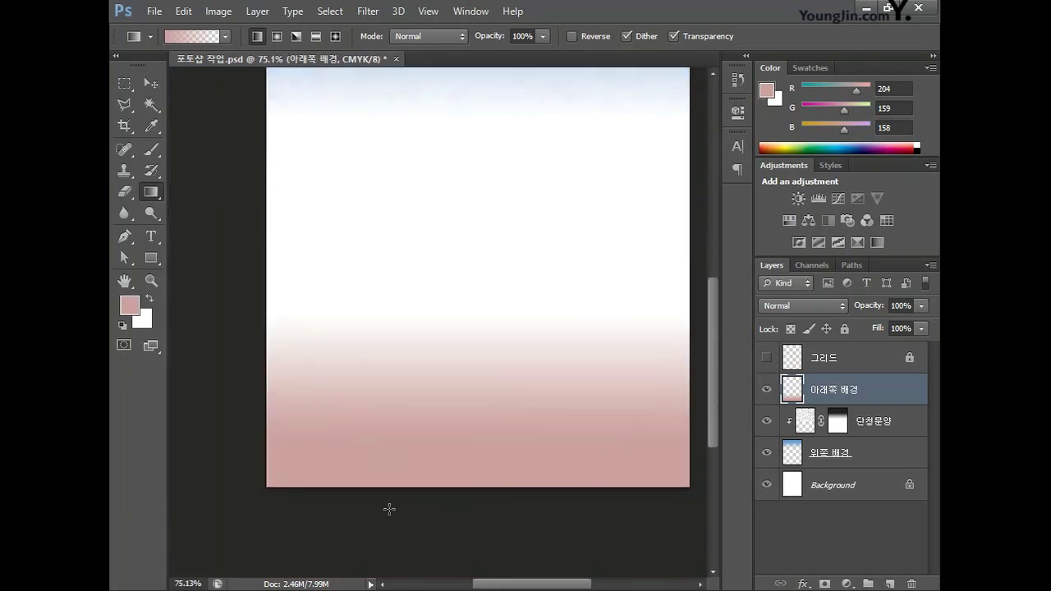
scroll(389, 509, up, 1)
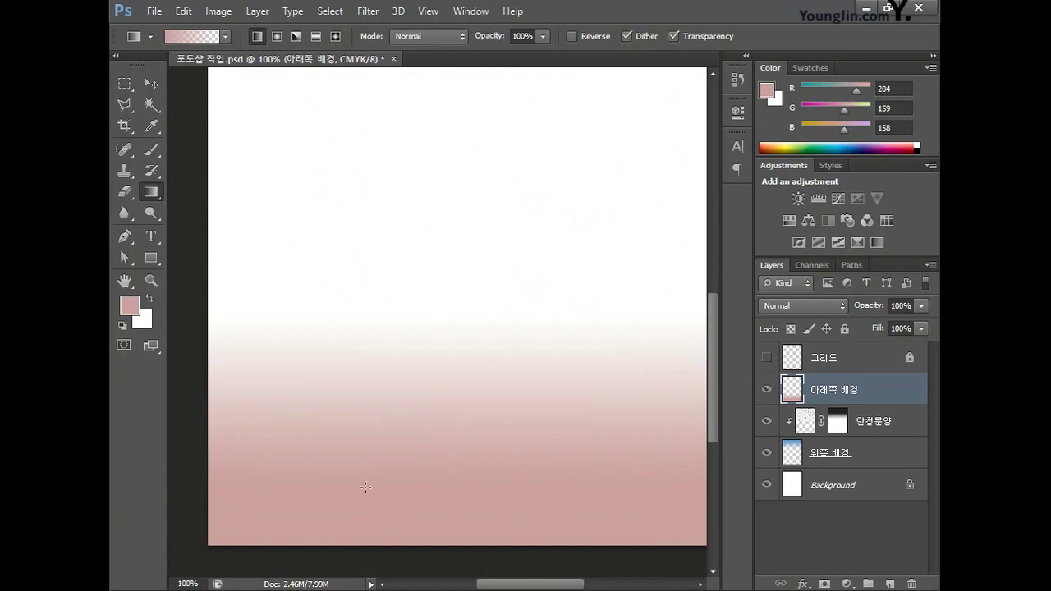
click(147, 259)
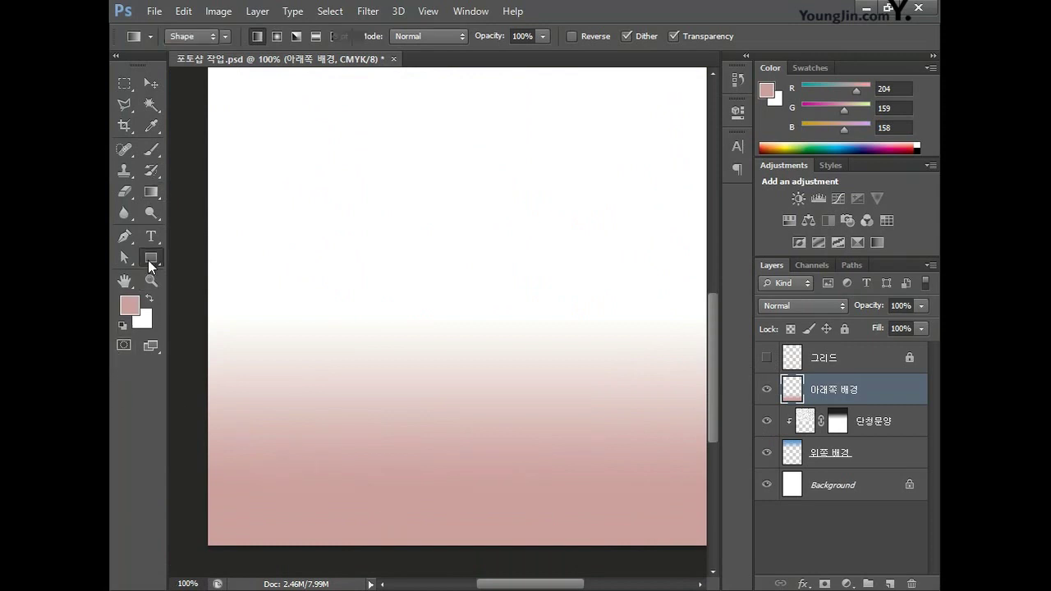
click(209, 285)
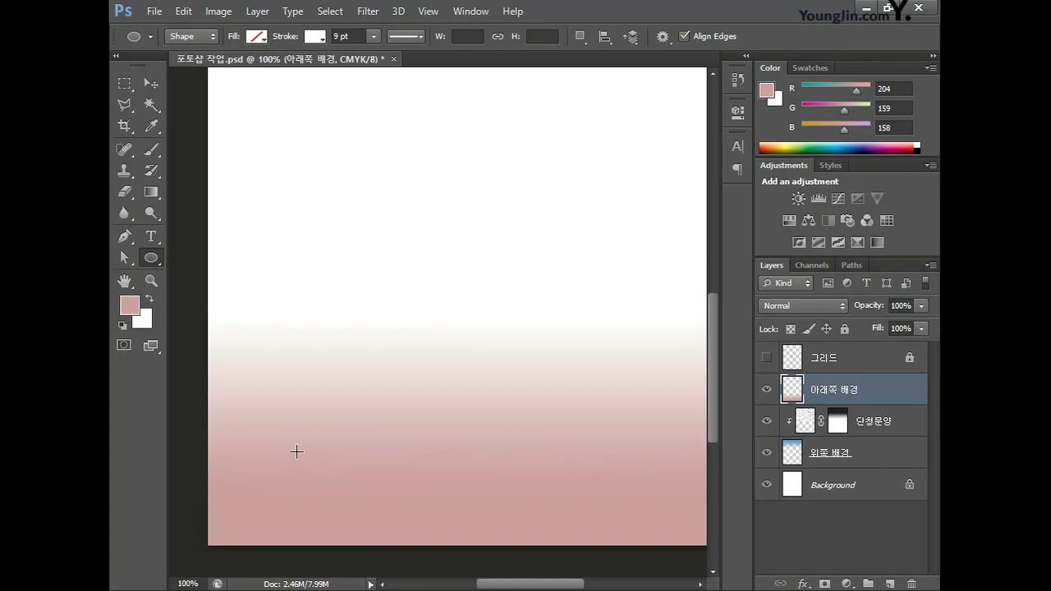
mouse_move(261, 421)
mouse_down()
mouse_move(330, 471)
mouse_move(337, 493)
mouse_up()
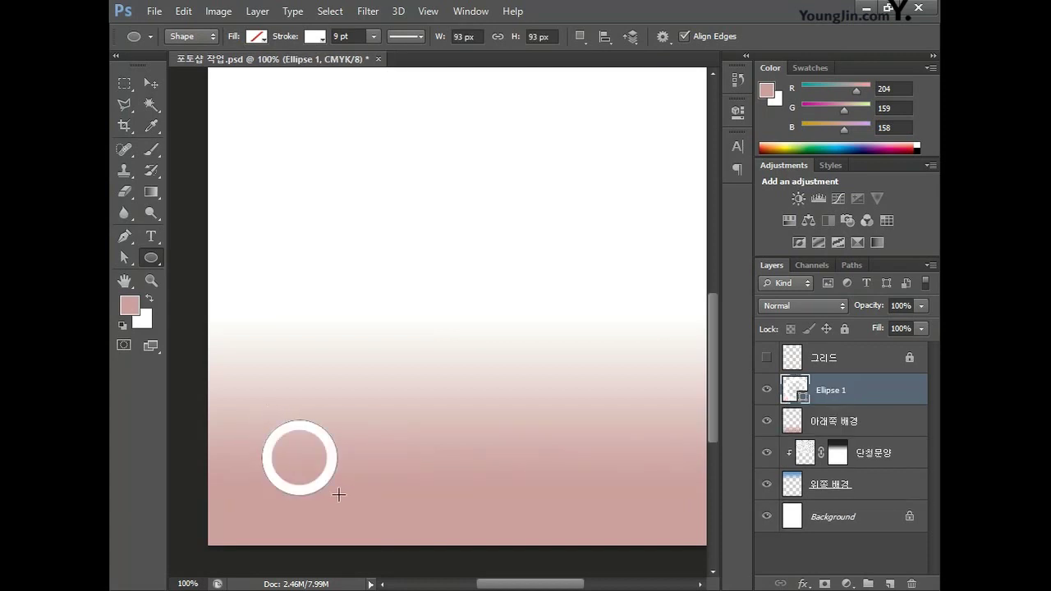
Step: Set the 93 px circle's fill color to C 0, M 22, Y 50, K 0
click(256, 37)
click(334, 68)
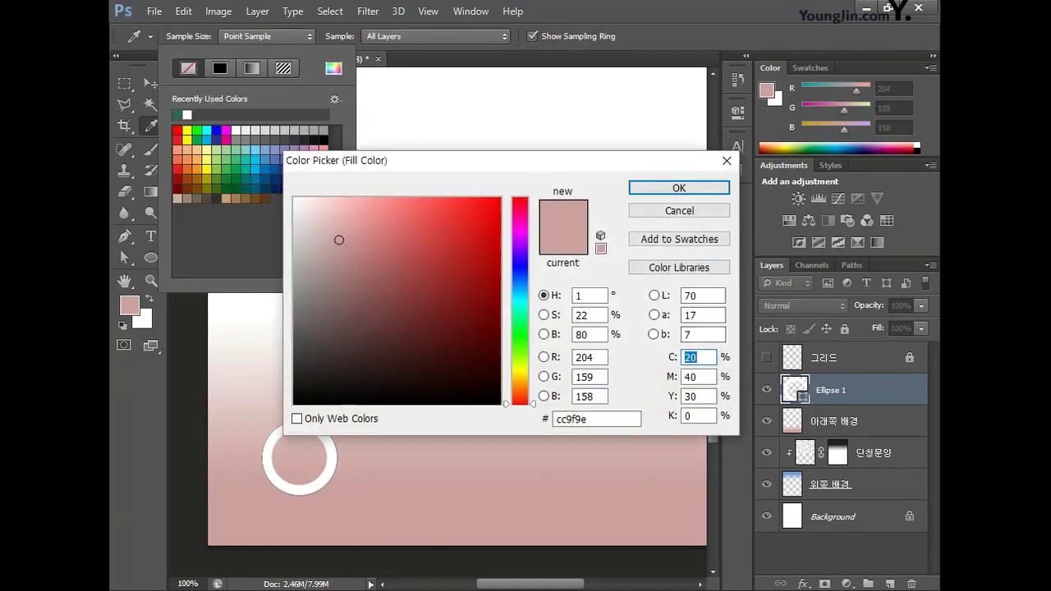
text(0)
key(Tab)
text(22)
key(Tab)
text(50)
key(Tab)
text(0)
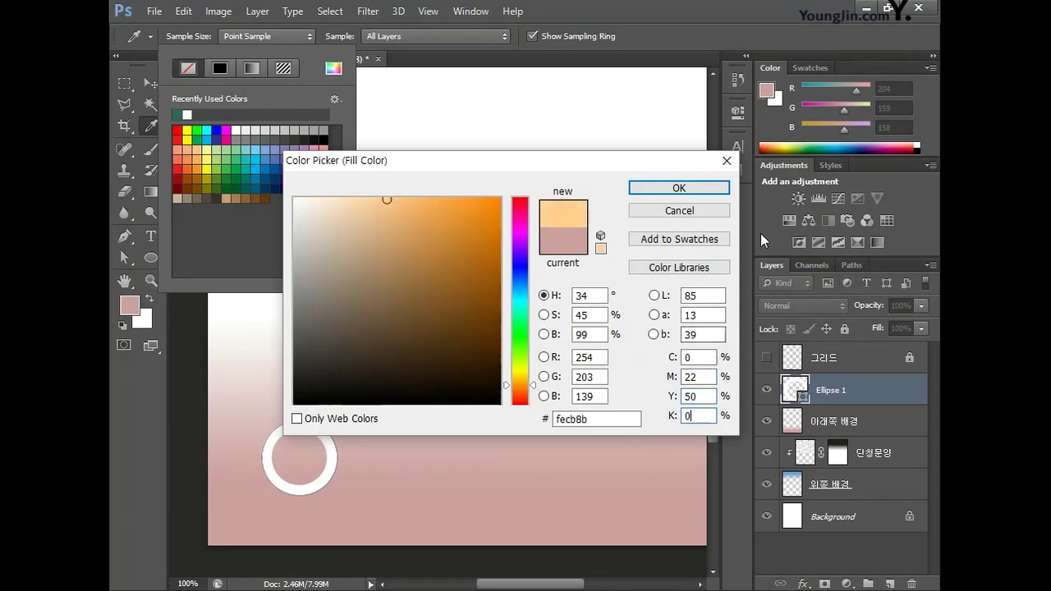
click(681, 188)
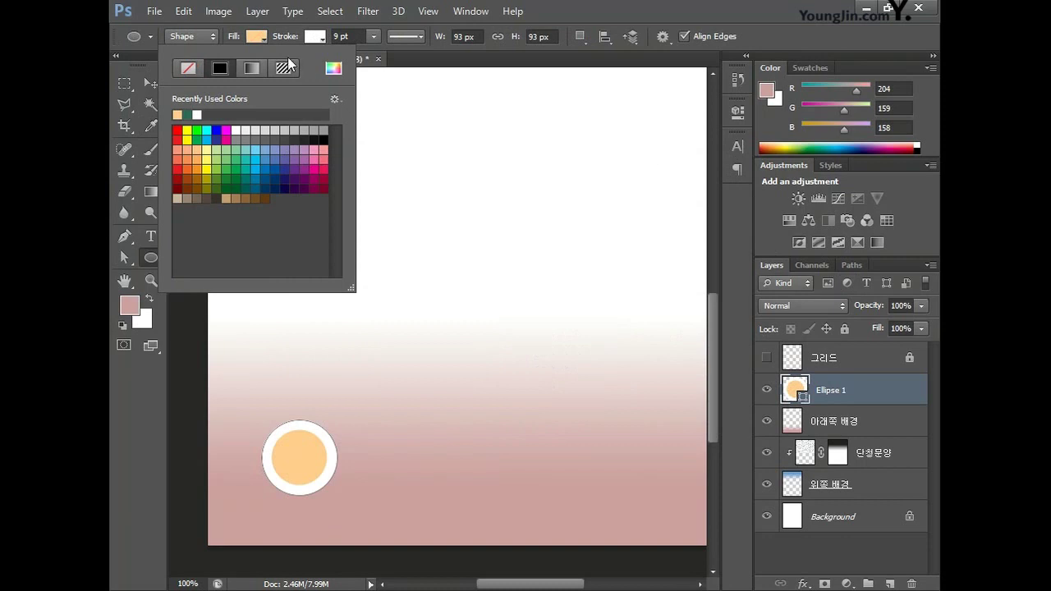
Step: Remove the 93 px circle's stroke and set its layer opacity to 50%
click(374, 36)
click(316, 37)
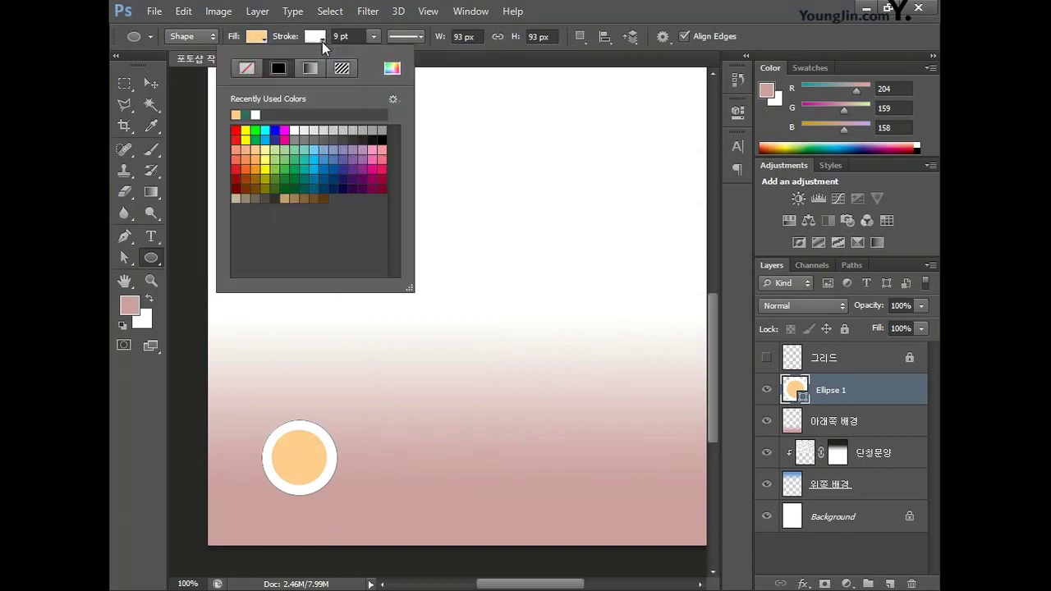
click(247, 69)
click(322, 34)
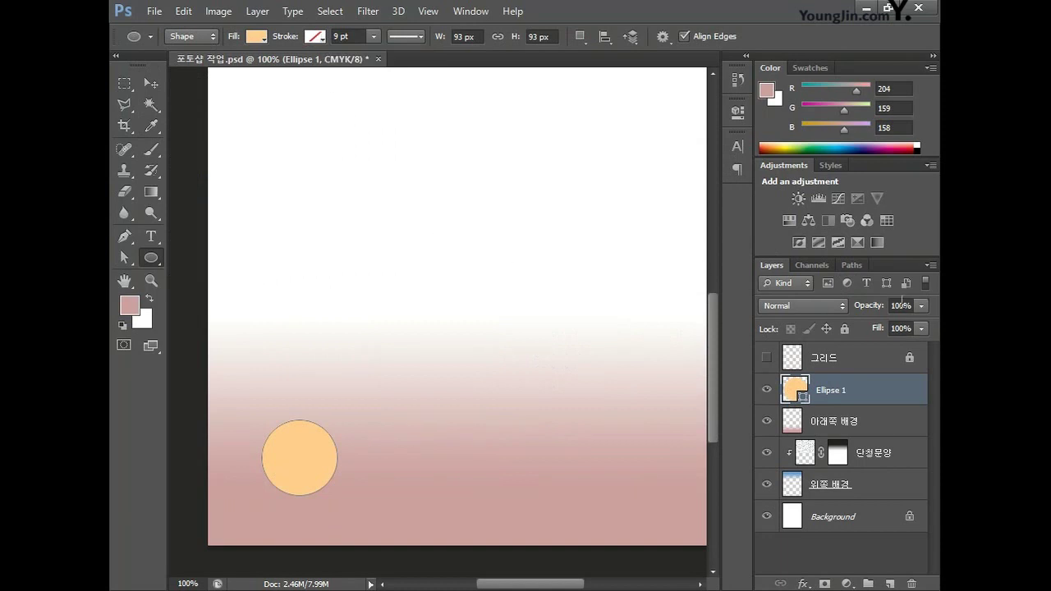
click(902, 303)
text(50)
key(Return)
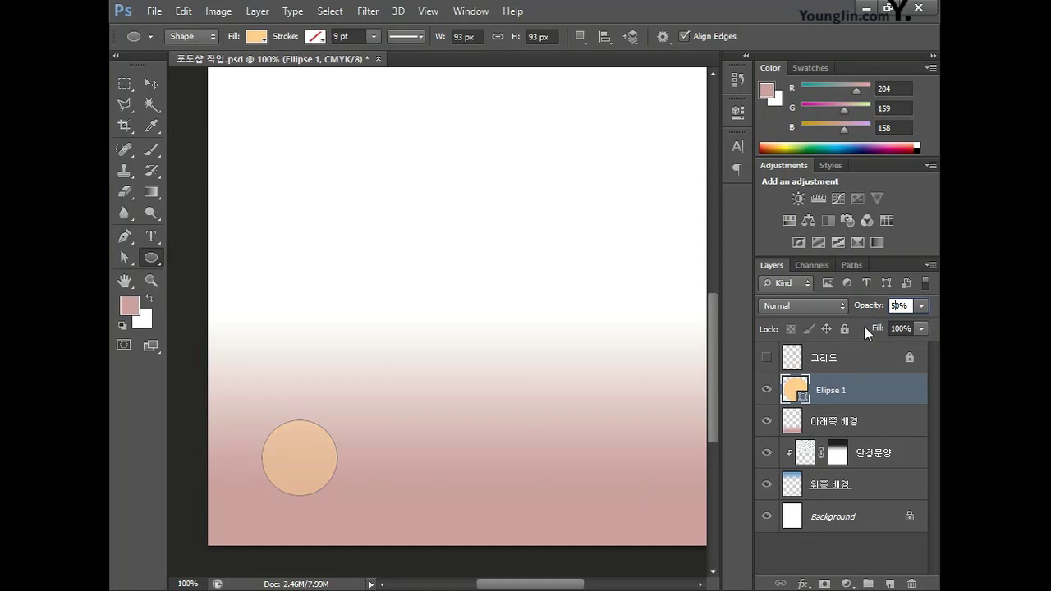
Step: Rename the circle's layer as 빛 효과1 and deselect all layers
double_click(837, 392)
text(ㅂㅣㅊ 효과1)
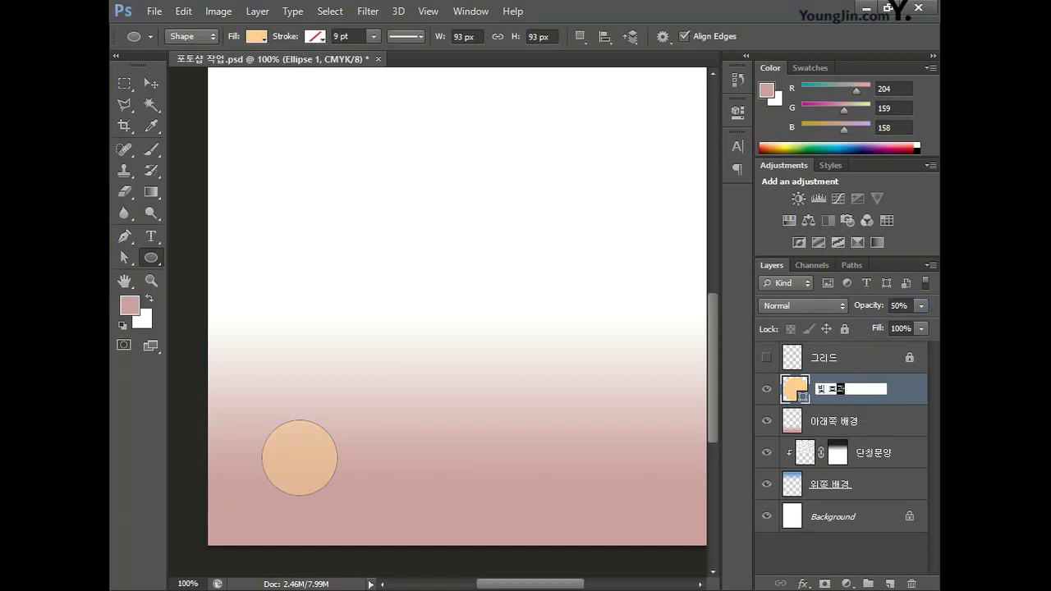
key(Return)
key(v)
key(ctrl+alt+a)
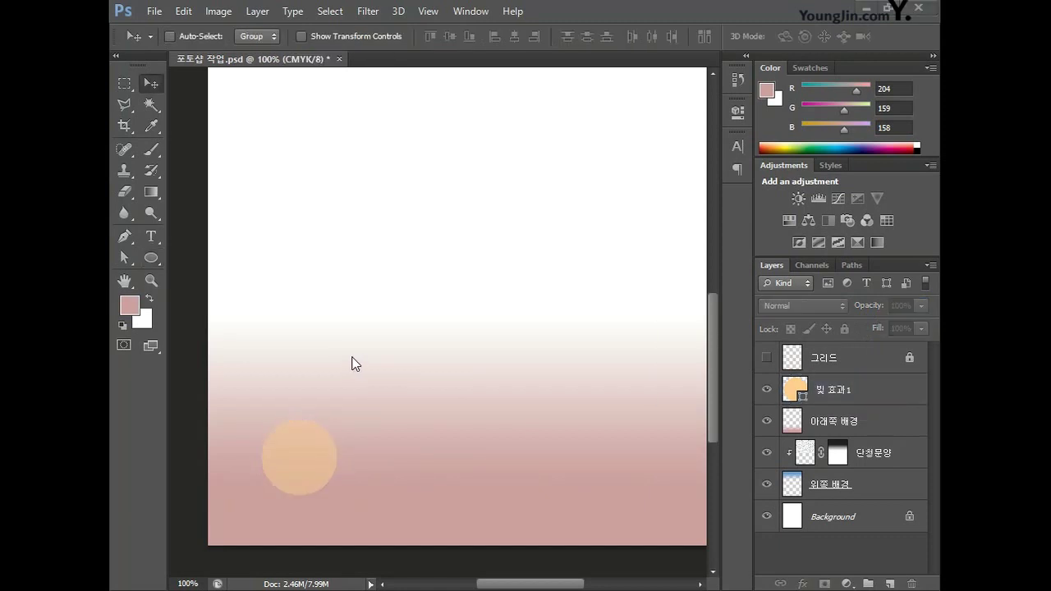
Step: Draw a circle about 60 x 60 px centered inside the larger circle and move its layer directly below 빛 효과1
click(152, 258)
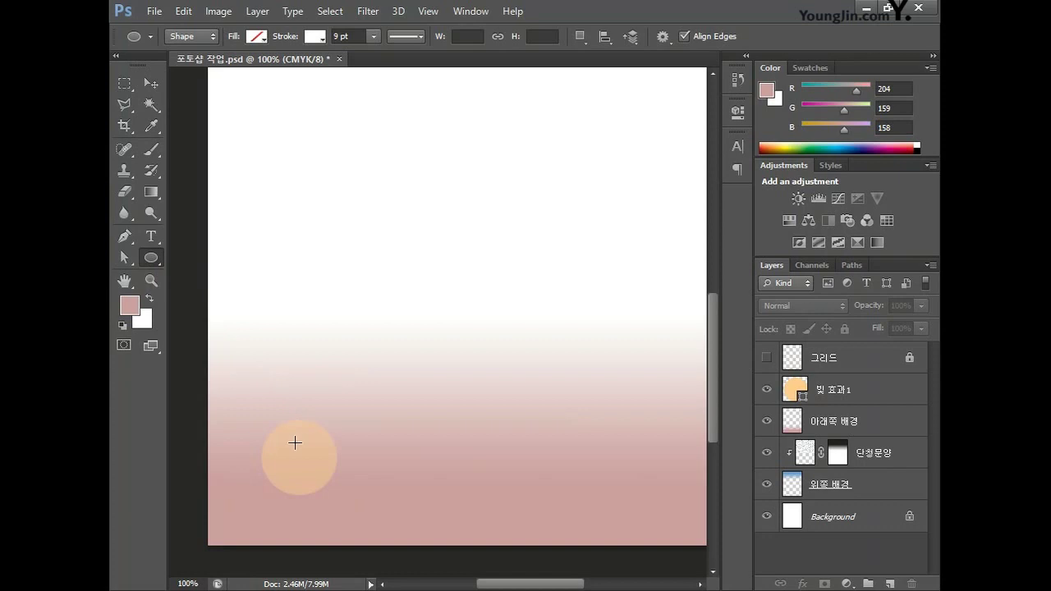
drag(276, 441, 325, 488)
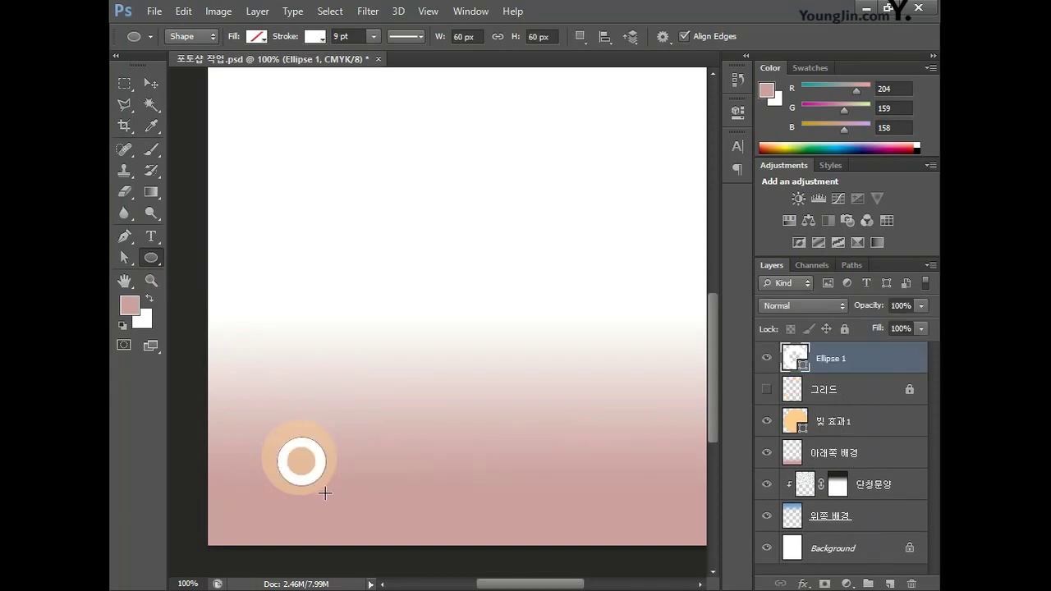
key(v)
drag(311, 447, 307, 442)
drag(838, 363, 833, 436)
Step: Set the smaller inner circle's fill color to C 0, M 22, Y 50, K 0
key(u)
click(261, 35)
click(333, 68)
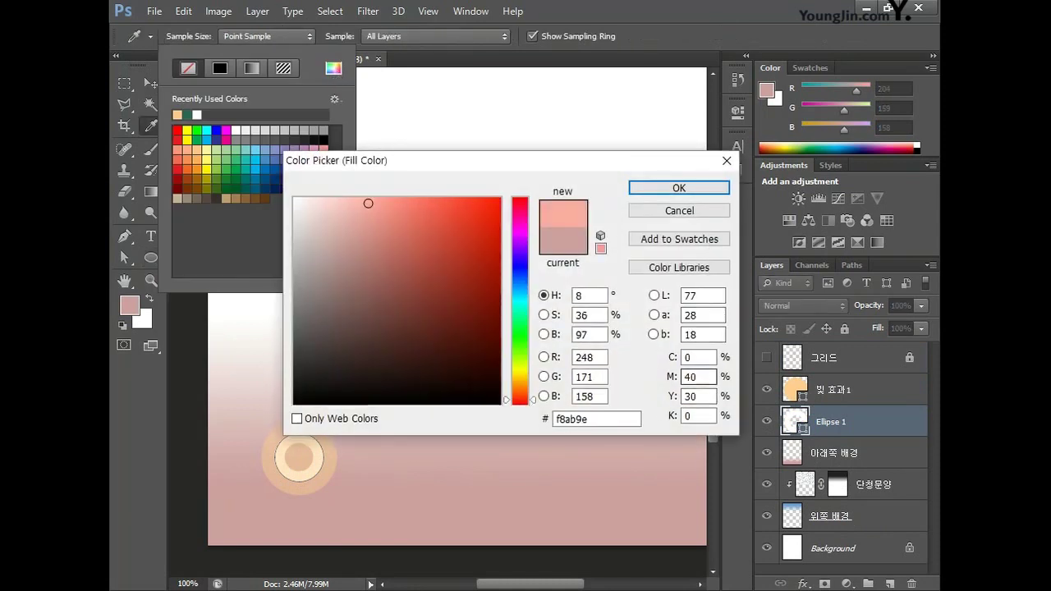
key(Tab)
text(22)
key(Tab)
text(50)
key(Tab)
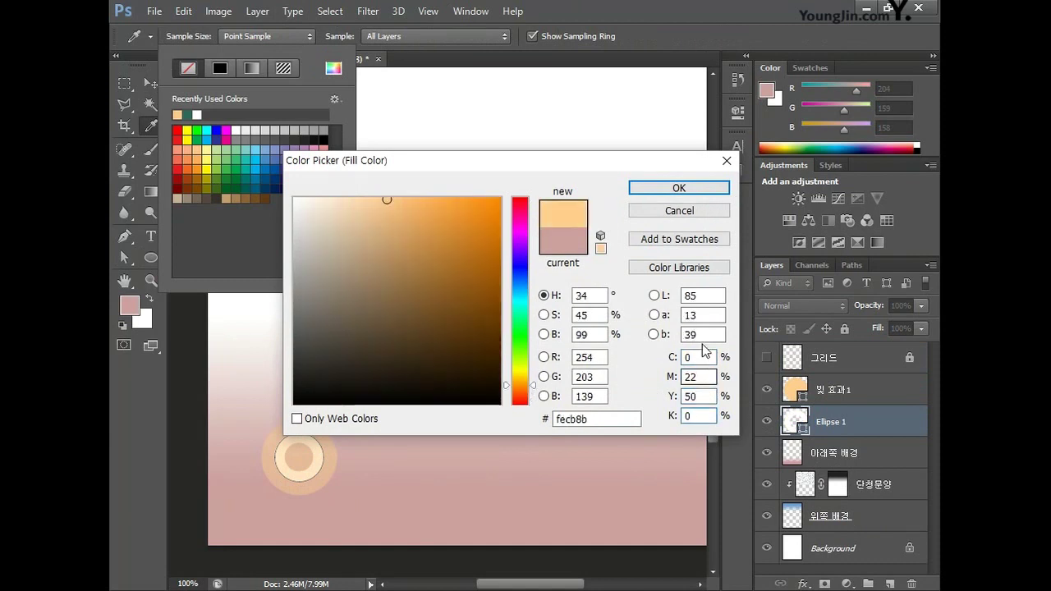
click(696, 191)
Step: Remove the inner circle's stroke and rename its layer as 빛 효과2
click(322, 36)
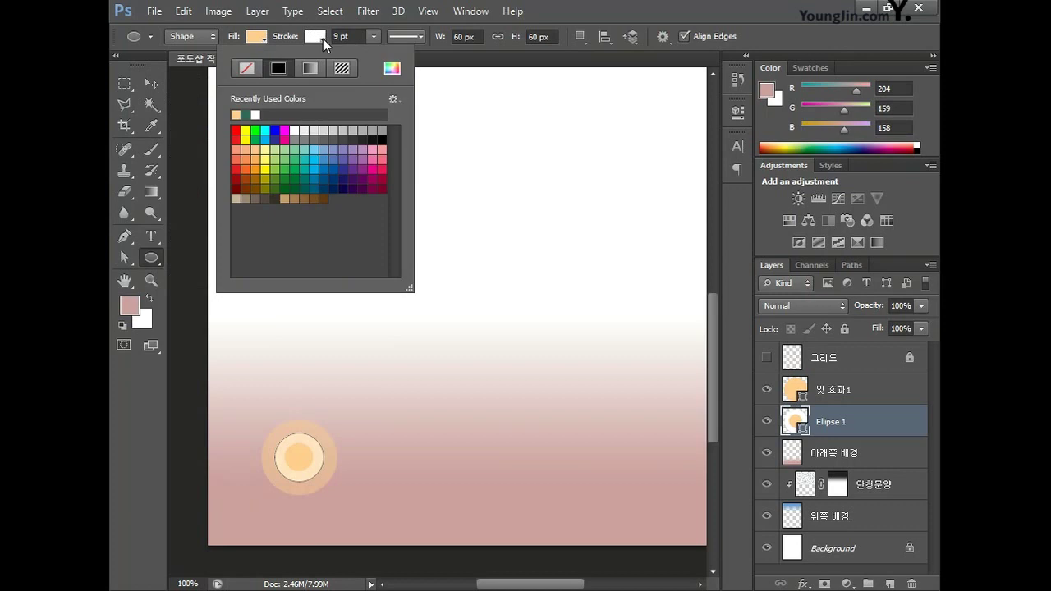
click(250, 68)
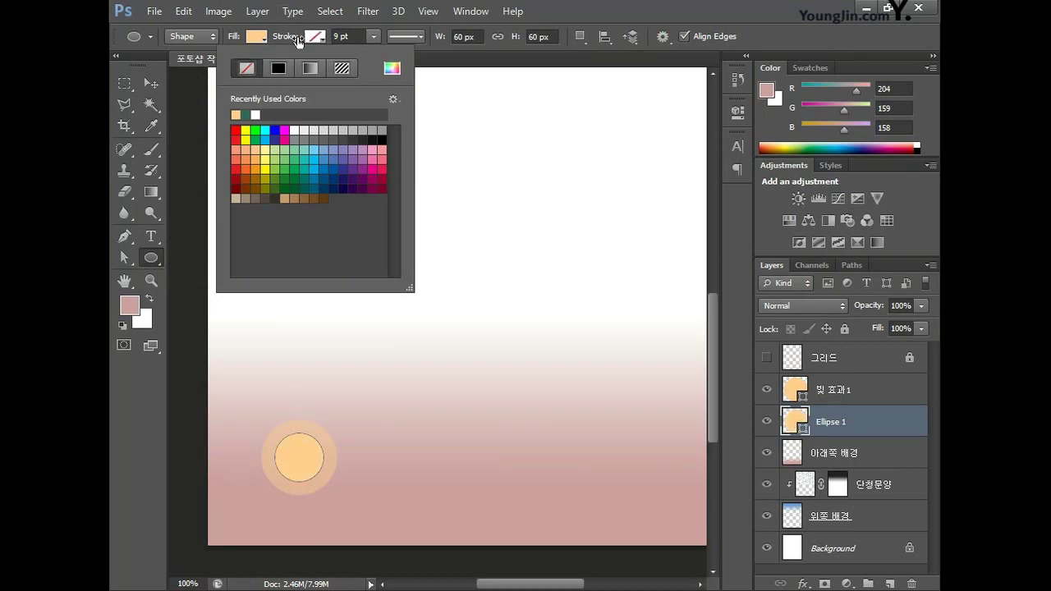
click(322, 36)
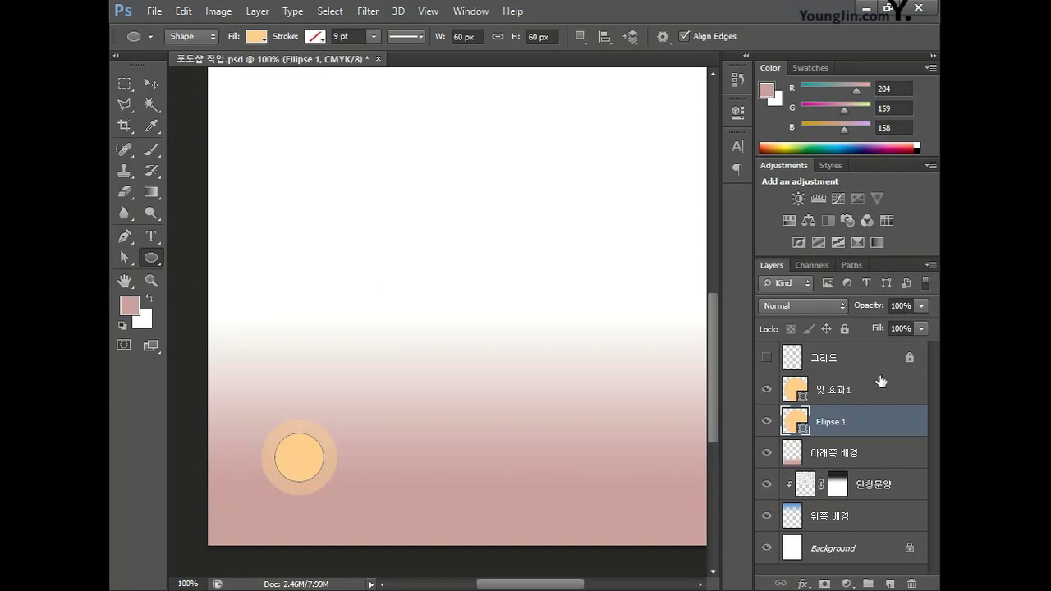
double_click(849, 429)
text(빛 효과2)
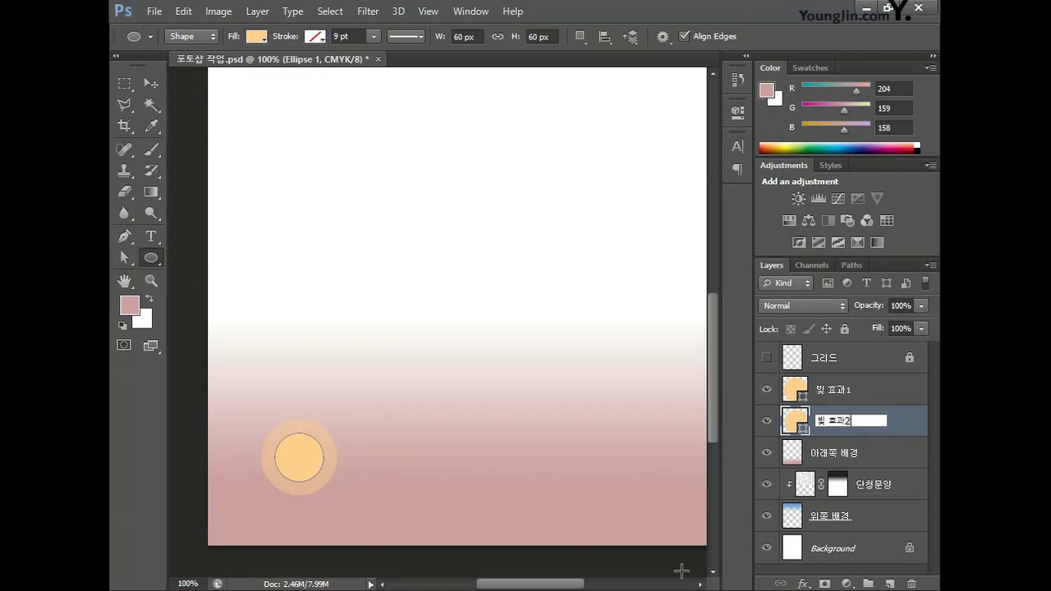
key(Return)
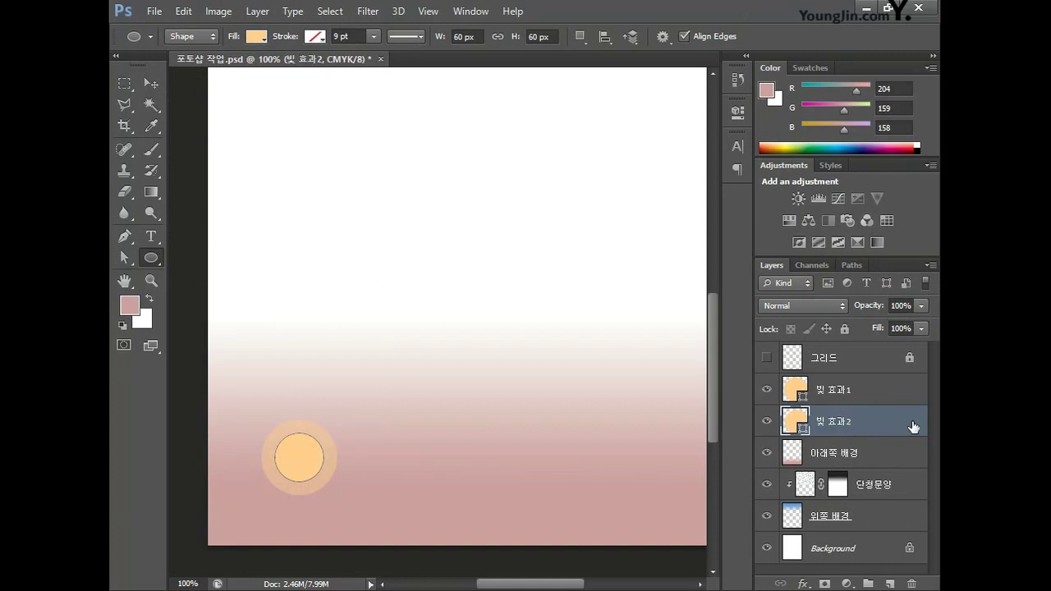
drag(545, 584, 534, 585)
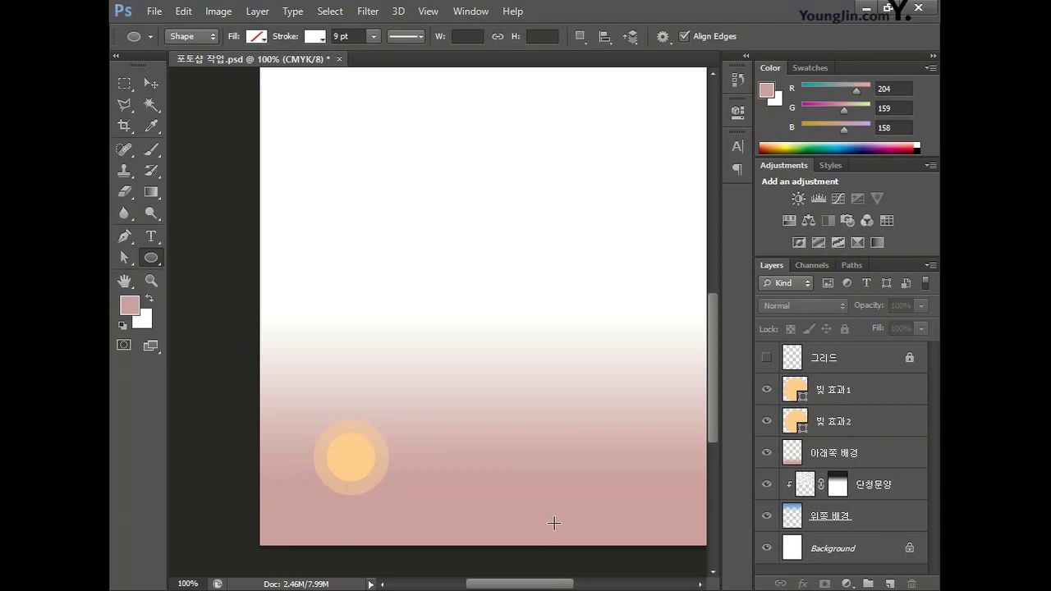
Step: Draw a circle about 49 x 49 px overlapping the upper-left edge of the large orange light circle
scroll(553, 521, up, 3)
scroll(554, 522, up, 1)
drag(507, 585, 484, 586)
drag(714, 406, 715, 435)
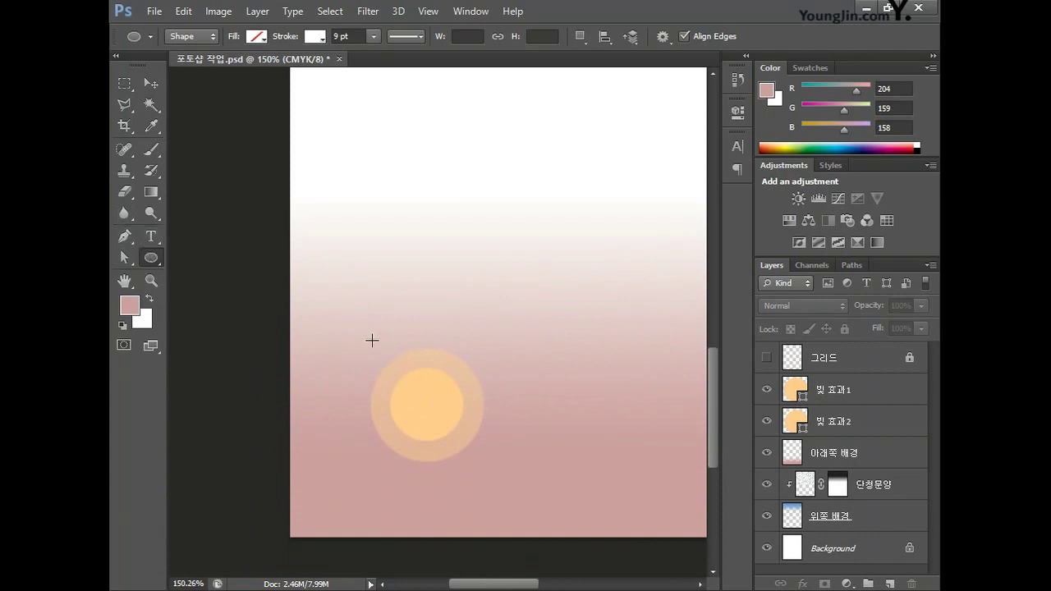
drag(348, 332, 416, 389)
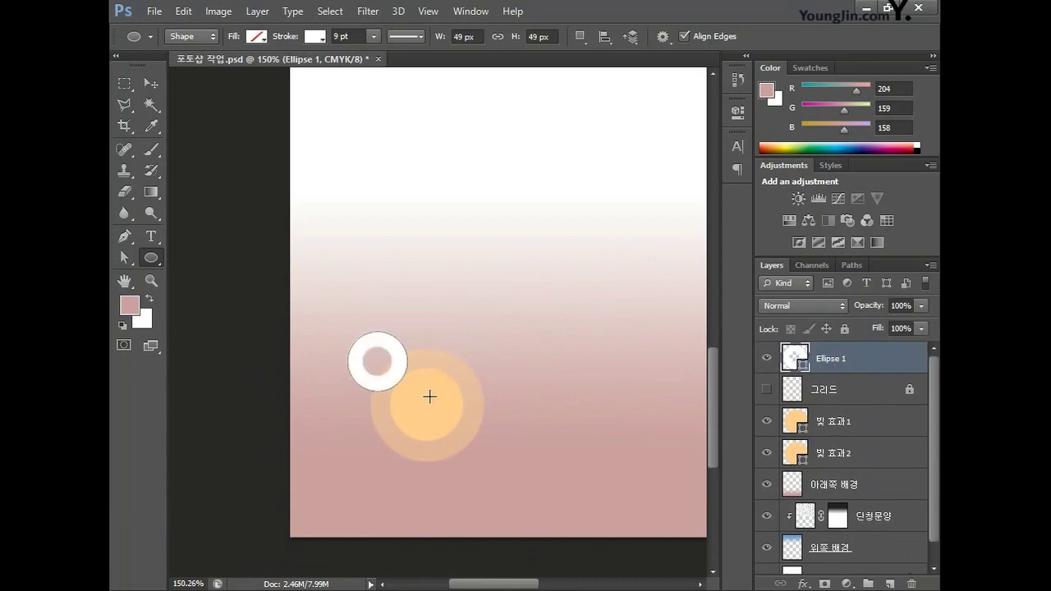
Step: Set the new small circle's fill color to white with C 0, M 0, Y 0, K 0
click(257, 37)
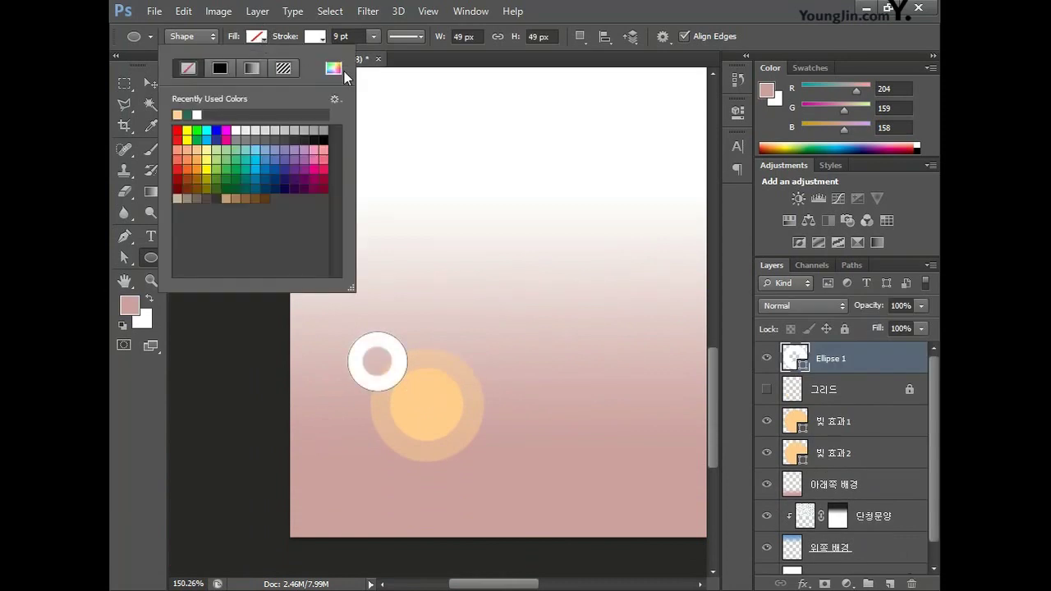
click(334, 68)
text(0)
key(Tab)
text(0)
key(Tab)
text(0)
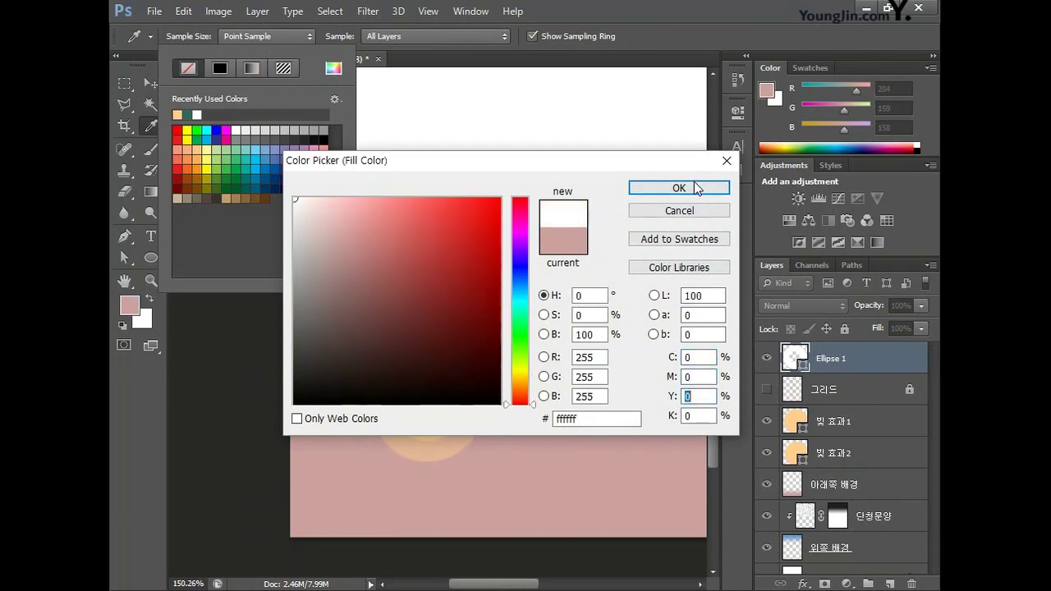
click(695, 188)
Step: Remove the small white circle's stroke and set its layer opacity to 13%
click(315, 36)
click(237, 68)
click(315, 36)
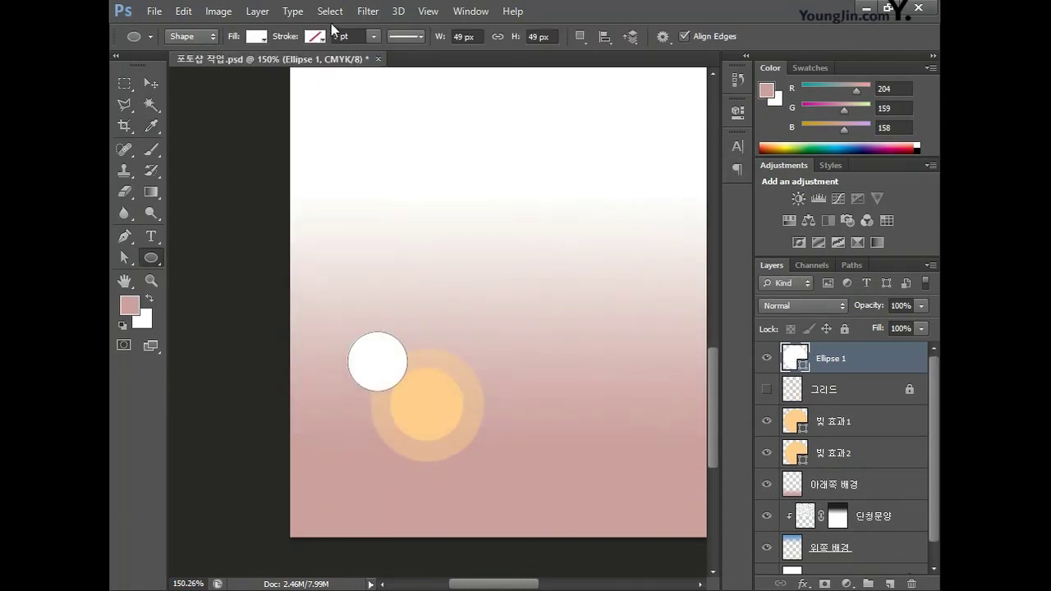
click(903, 307)
text(13)
key(Return)
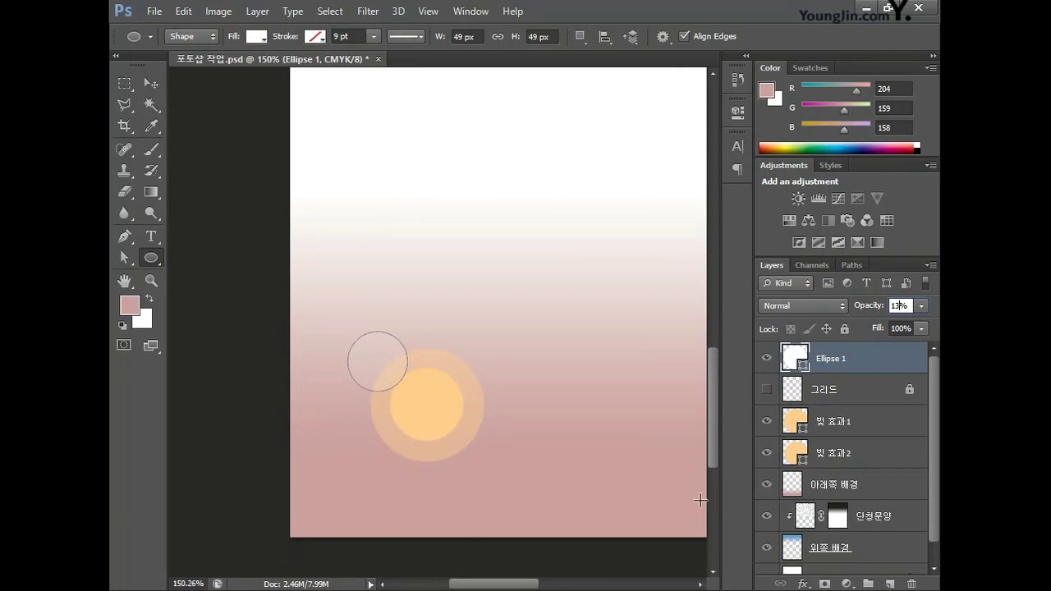
Step: Draw another white circle about 45 x 46 px at the large light circle's lower-right edge and set its opacity to 13%
drag(446, 431, 500, 487)
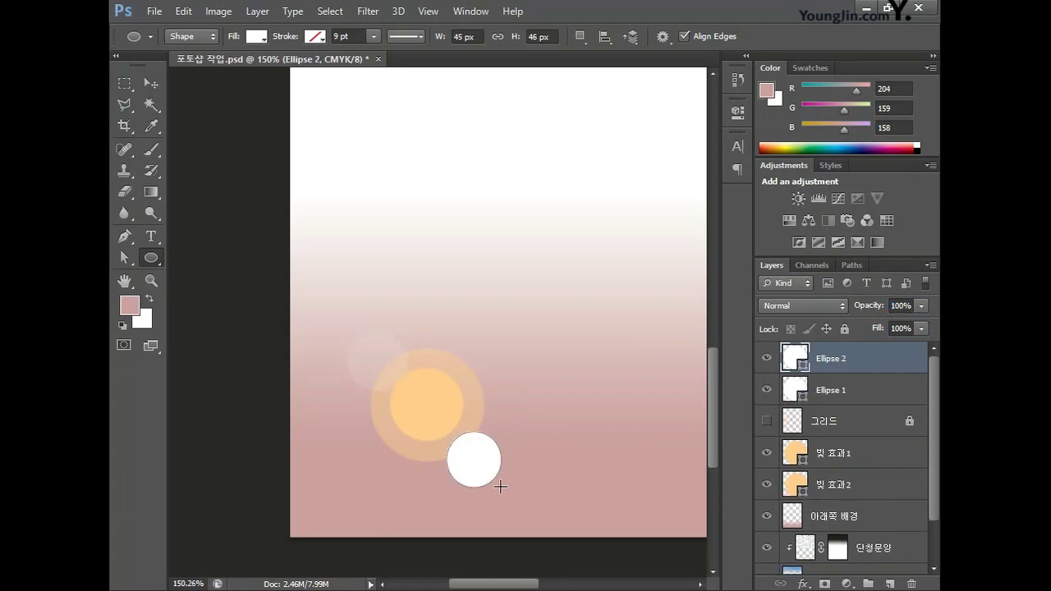
text(13)
key(Return)
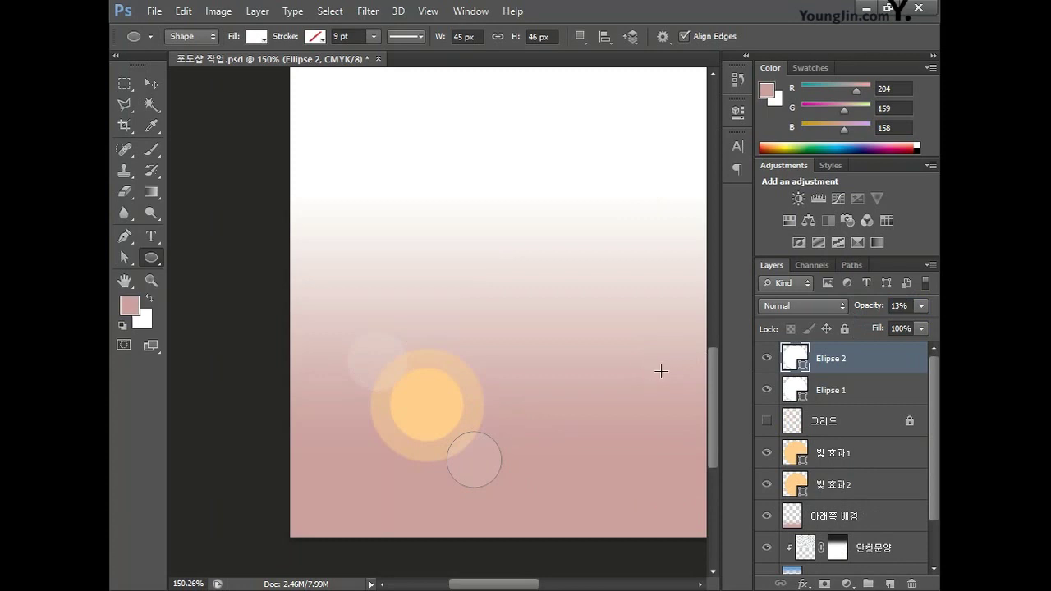
Step: Rename the upper-left white circle's layer as 빛 효과3 and the lower-right one's layer as 빛 효과4
double_click(831, 391)
text(빛 효과3)
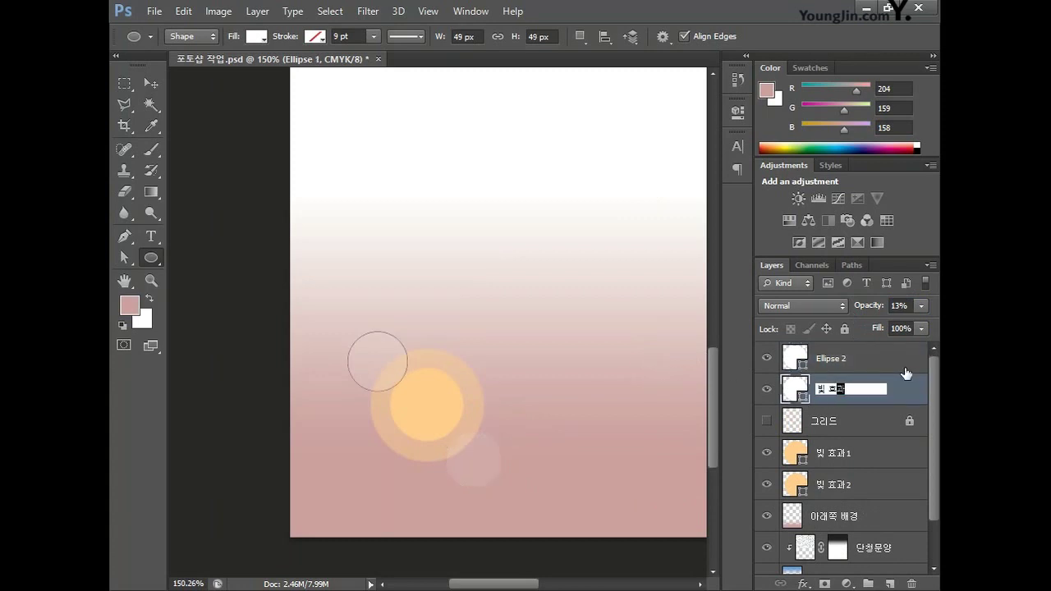
double_click(838, 358)
text(빛 효과4)
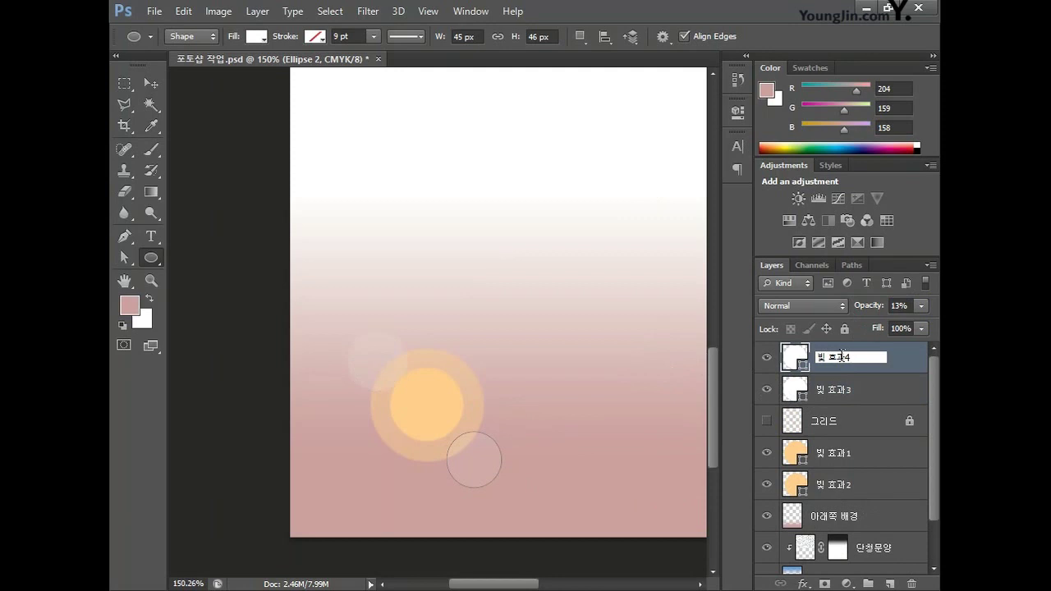
key(Return)
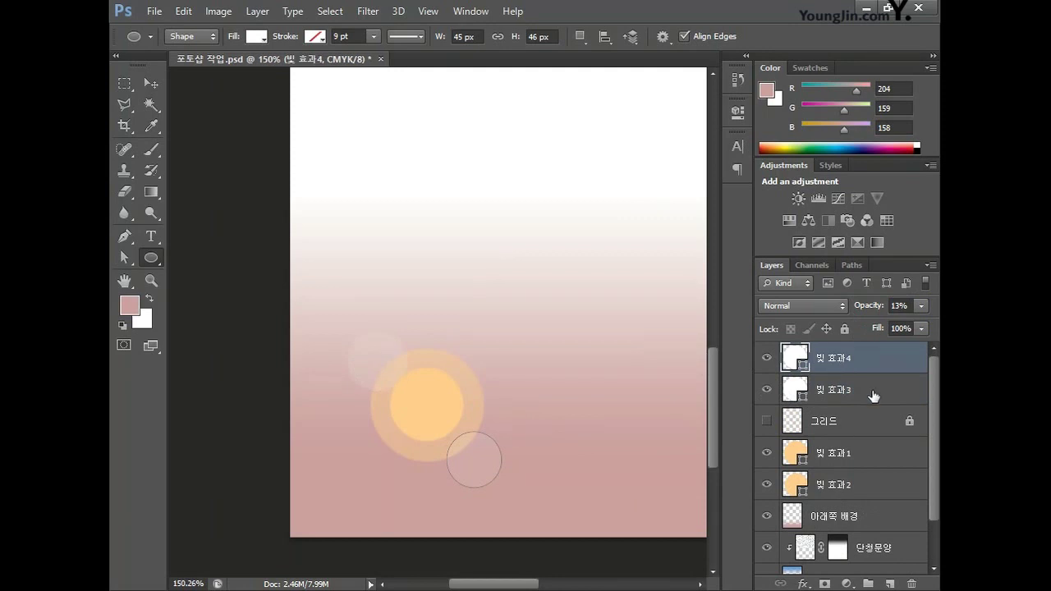
Step: Move the 빛 효과3 and 빛 효과4 layers directly below 빛 효과2, with 빛 효과3 above 빛 효과4
click(873, 394)
drag(873, 394, 874, 499)
click(863, 357)
drag(863, 357, 870, 500)
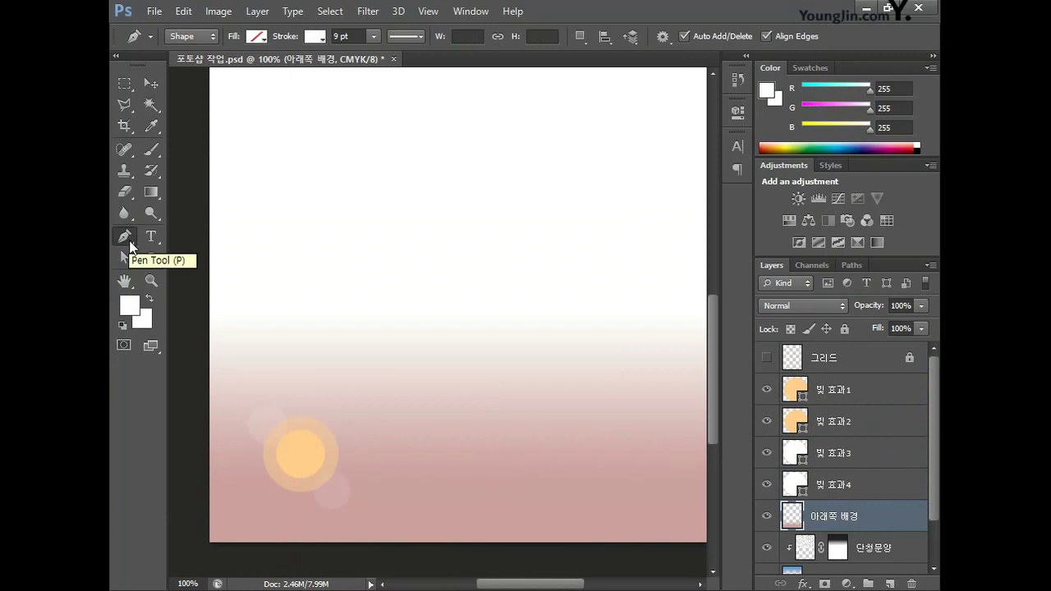
Step: Draw a closed triangular light beam about 424 x 114 px with the Pen tool, from the orange circle's center past the canvas's lower edge
click(310, 461)
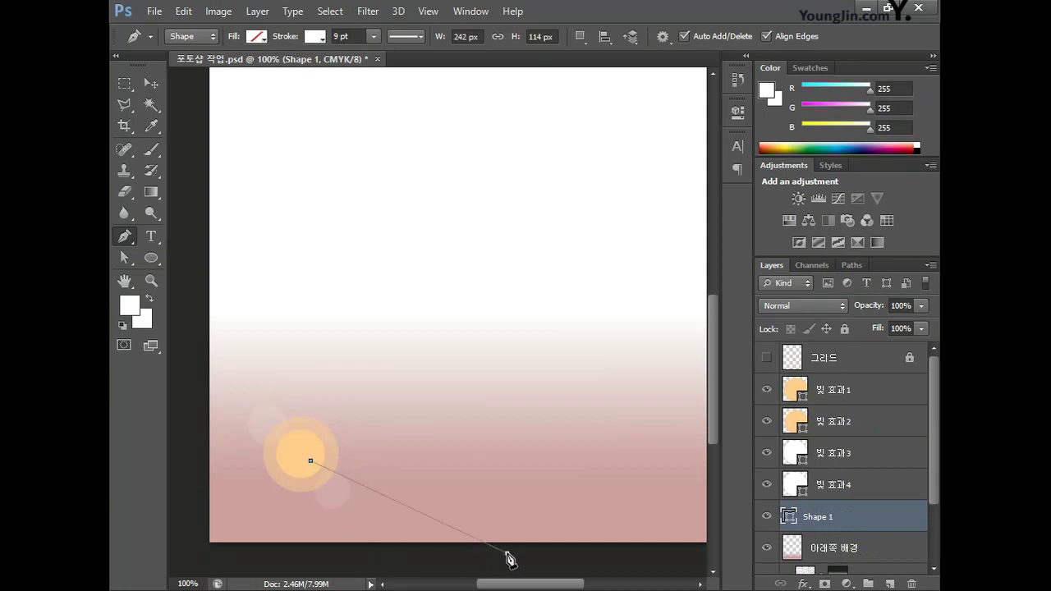
click(506, 553)
click(654, 551)
click(311, 460)
Step: Remove the triangular beam's stroke and fill it with white, C 0, M 0, Y 0, K 0
click(257, 36)
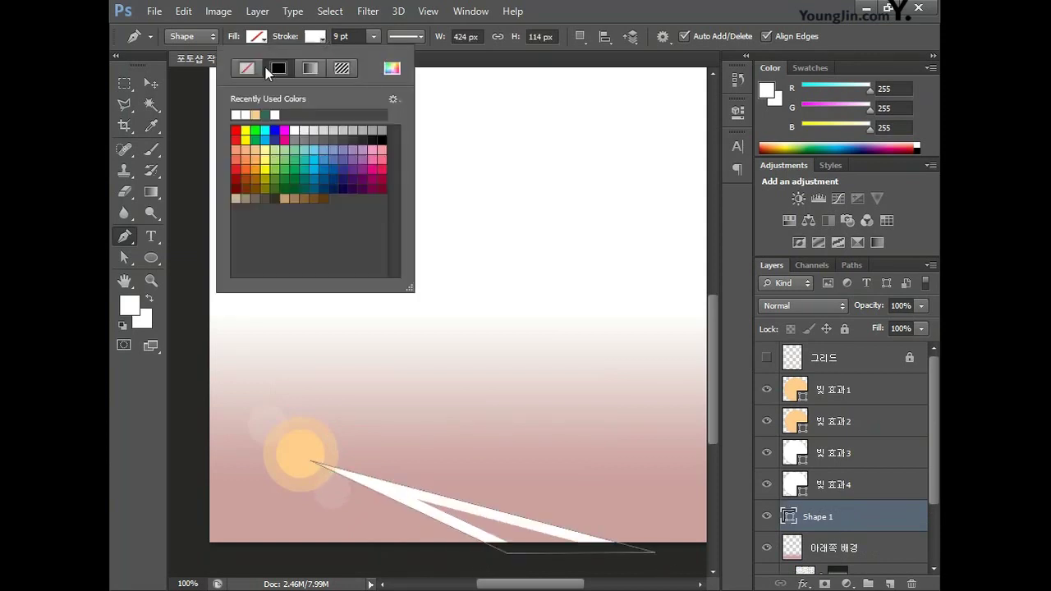
click(247, 68)
click(266, 38)
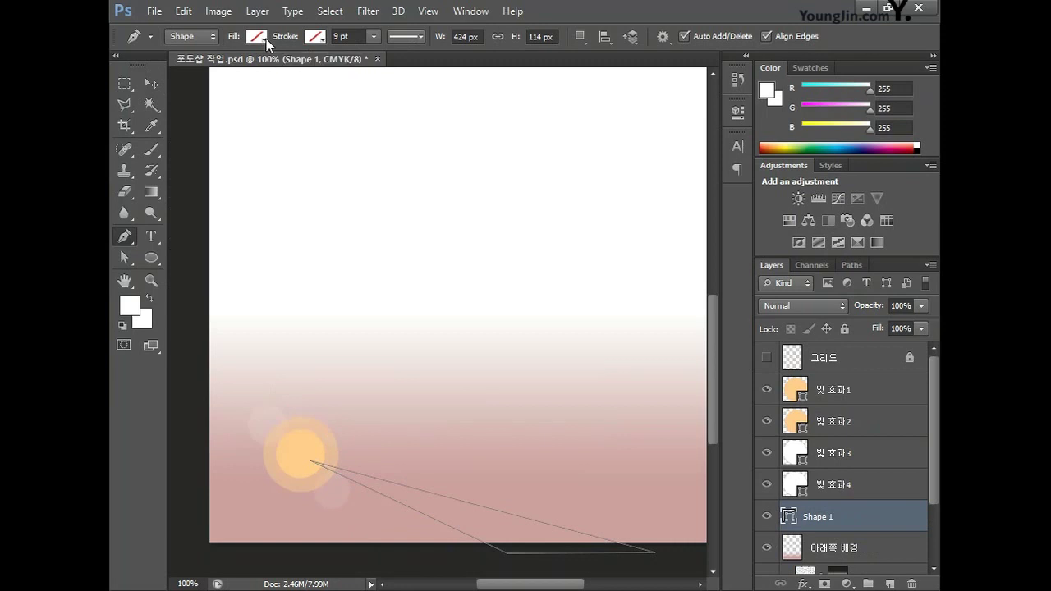
click(266, 39)
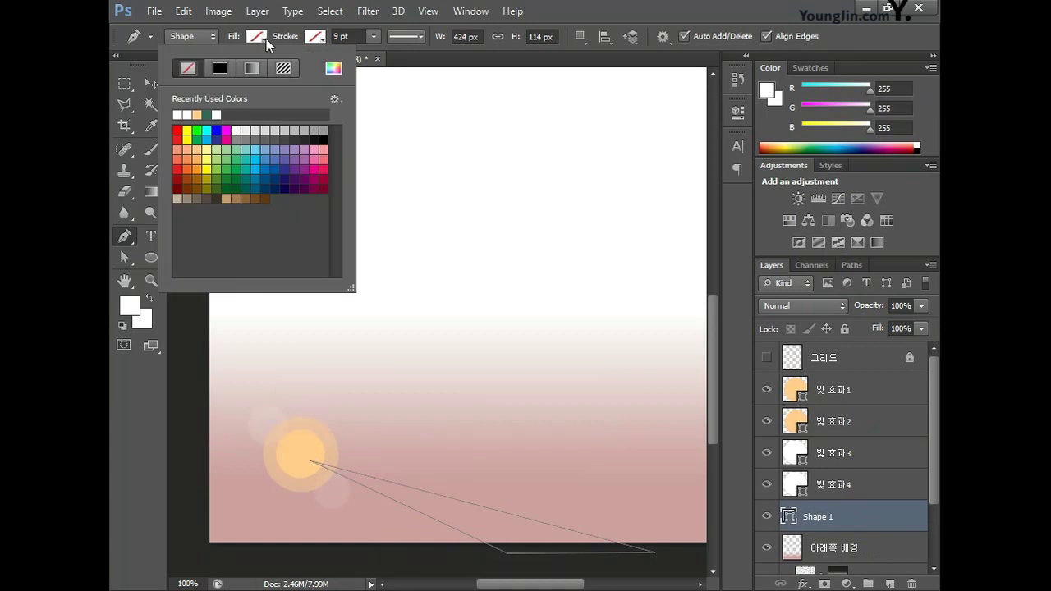
click(333, 68)
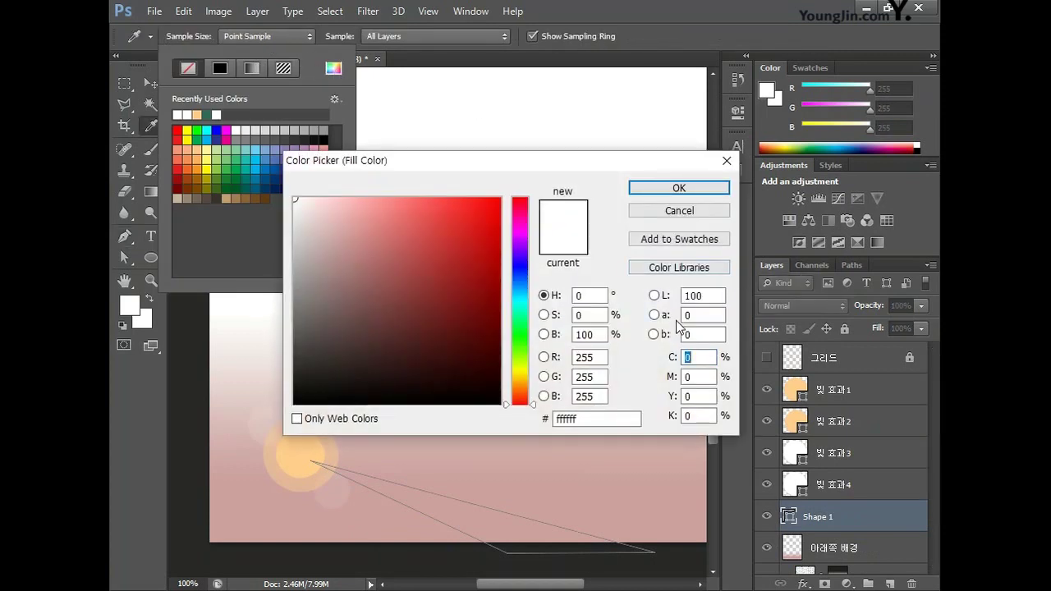
click(685, 191)
click(265, 41)
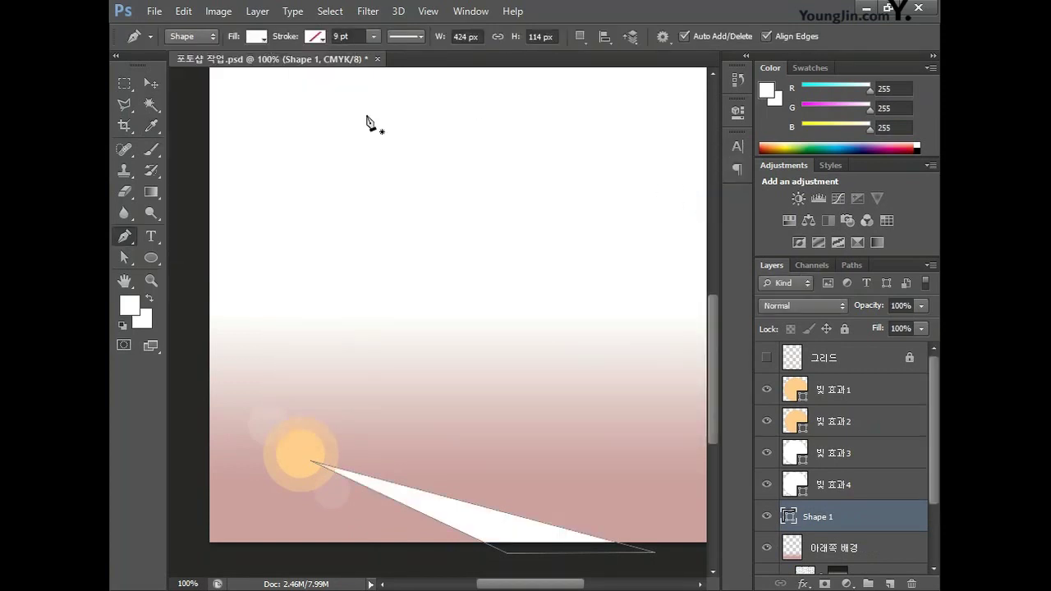
Step: Set the triangular beam layer's opacity to 22%
click(901, 306)
text(10)
key(Return)
key(2)
key(2)
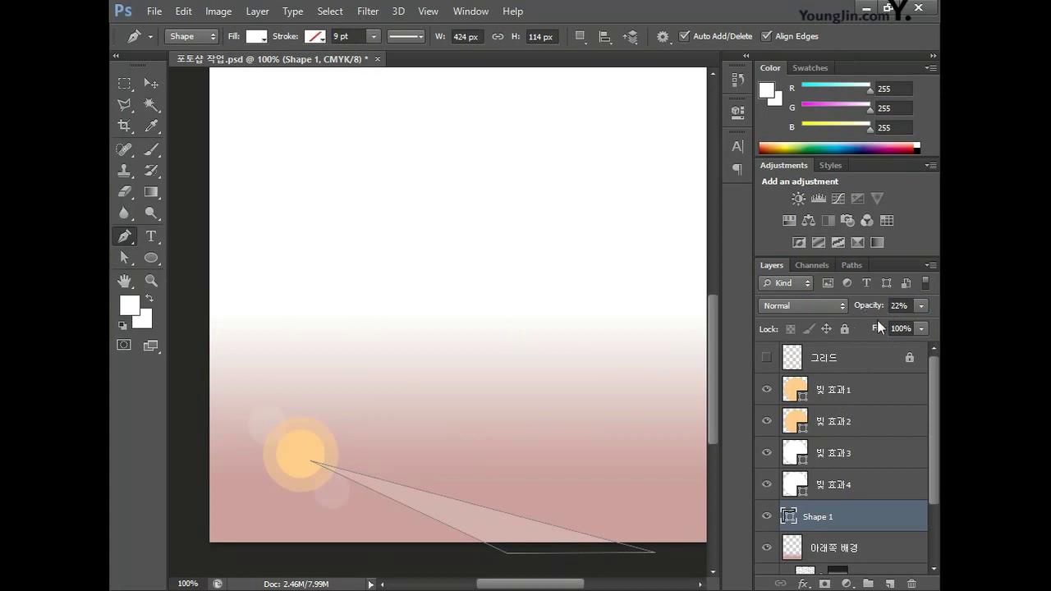
Step: Rename the triangular beam's layer as 빛 줄기1
double_click(851, 511)
text(빛 효ㄱ)
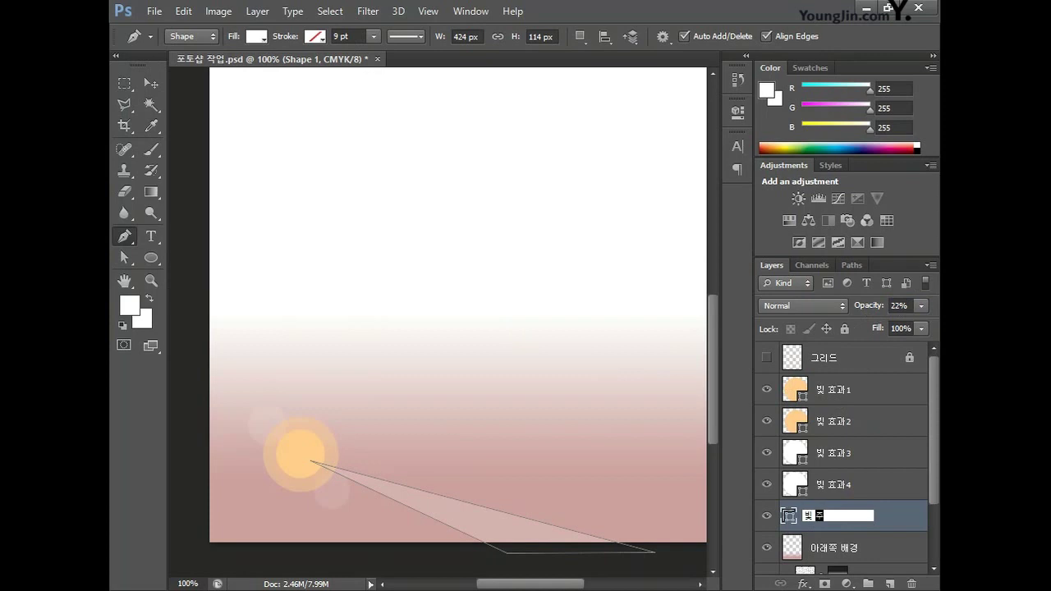
text(1)
key(Return)
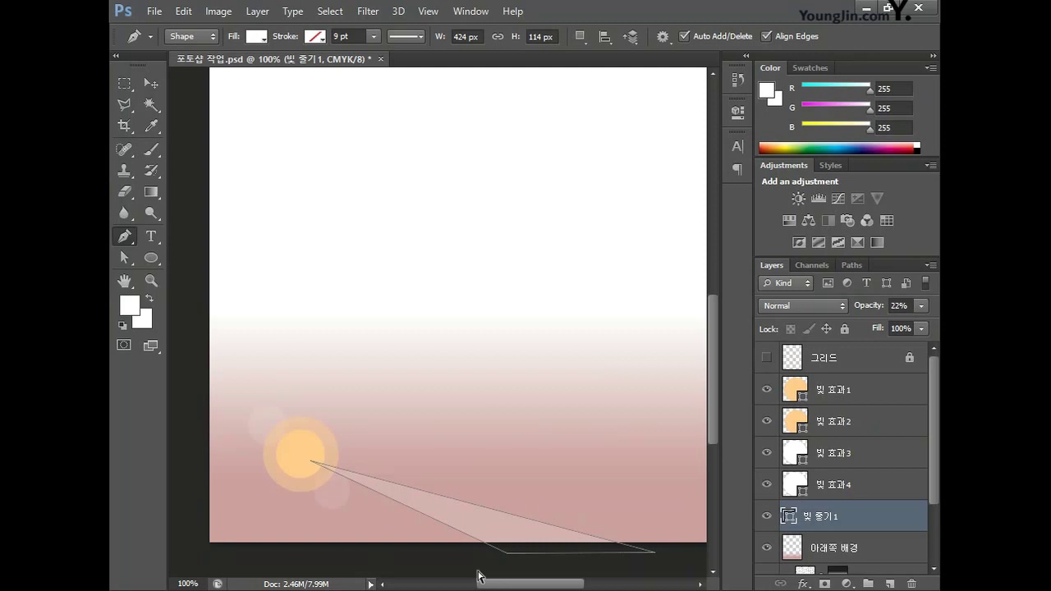
Step: Draw a second closed triangular beam about 602 x 117 px with the Pen tool, from the orange circle's center past the canvas's right edge
scroll(506, 403, down, 1)
drag(528, 584, 539, 588)
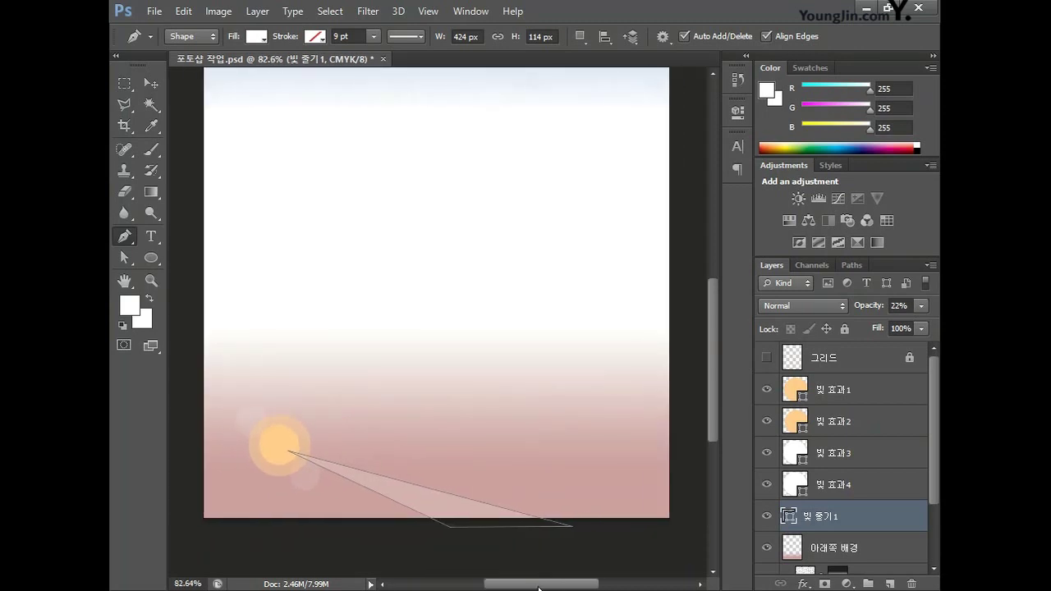
click(284, 446)
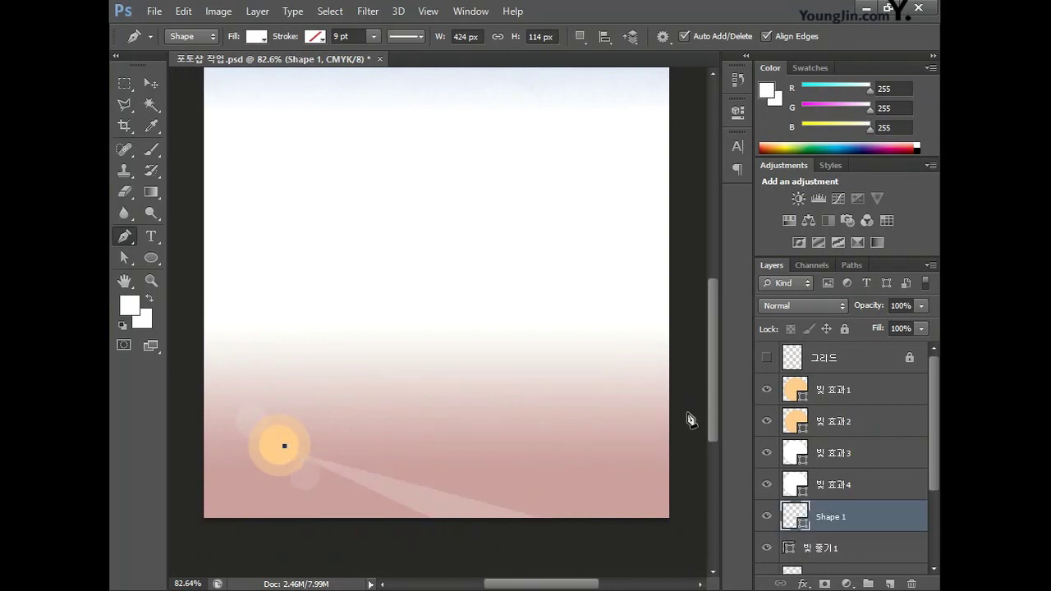
click(688, 409)
click(688, 370)
click(284, 446)
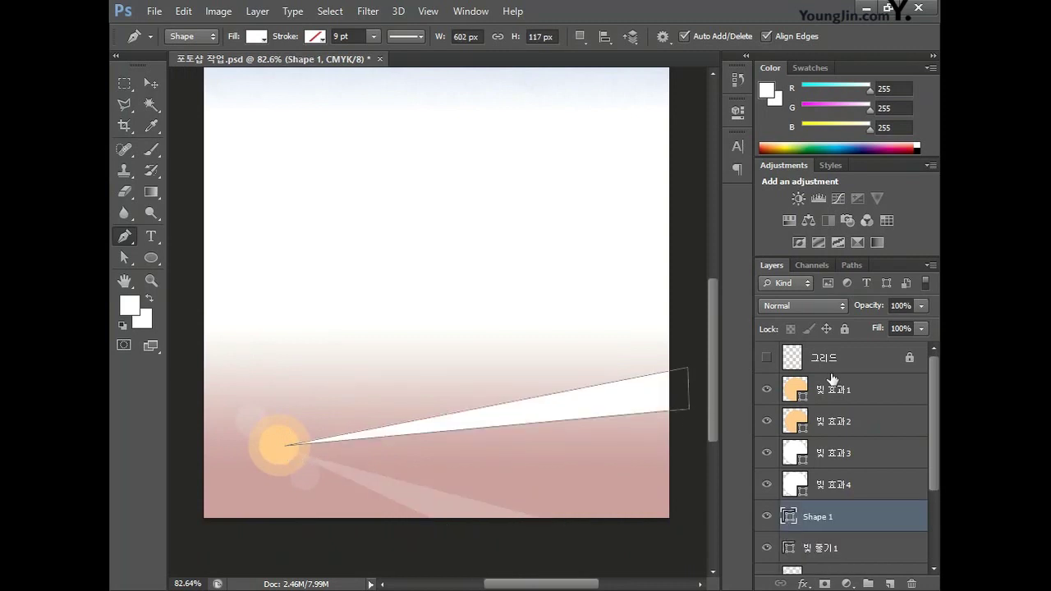
Step: Set the opacity of the Shape 1 light ray to 22%
click(901, 306)
text(22)
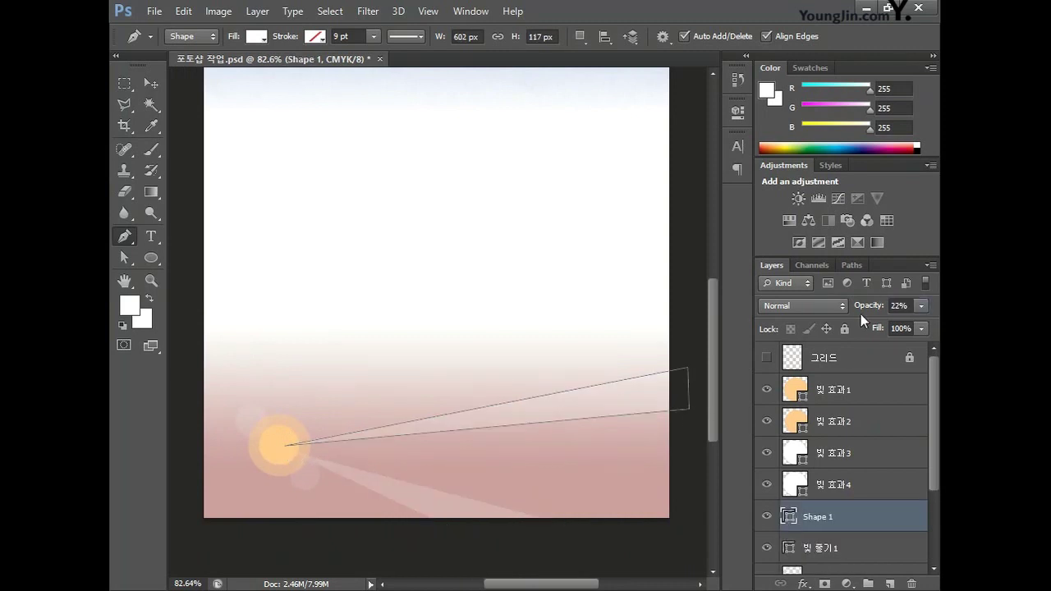
Step: Draw a white light ray about 350 × 200 px from the sun toward the upper right and set its opacity to 22%
click(283, 439)
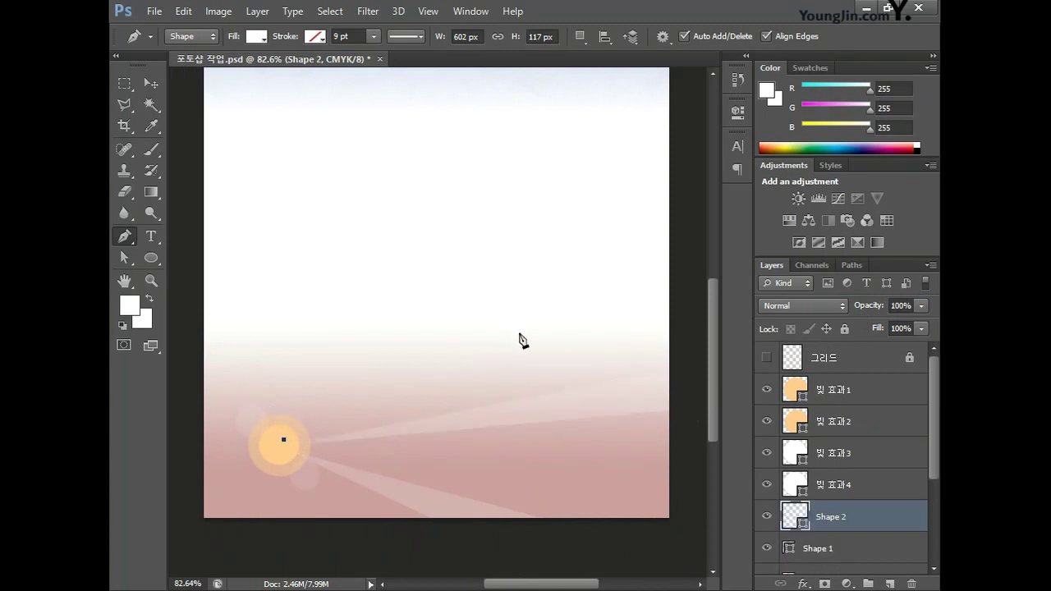
click(518, 332)
click(491, 306)
click(283, 439)
click(900, 306)
text(22)
key(Return)
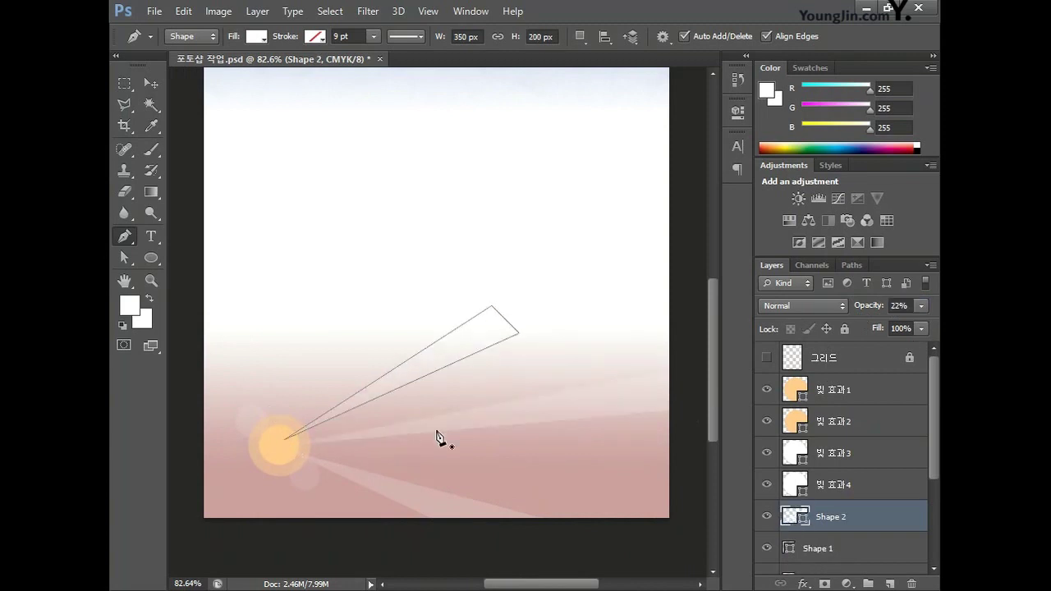
Step: Draw a shorter, steeper light ray about 122 × 162 px rising from the sun and set its opacity to 22%
click(281, 434)
click(364, 347)
click(340, 326)
click(281, 435)
click(901, 305)
text(22)
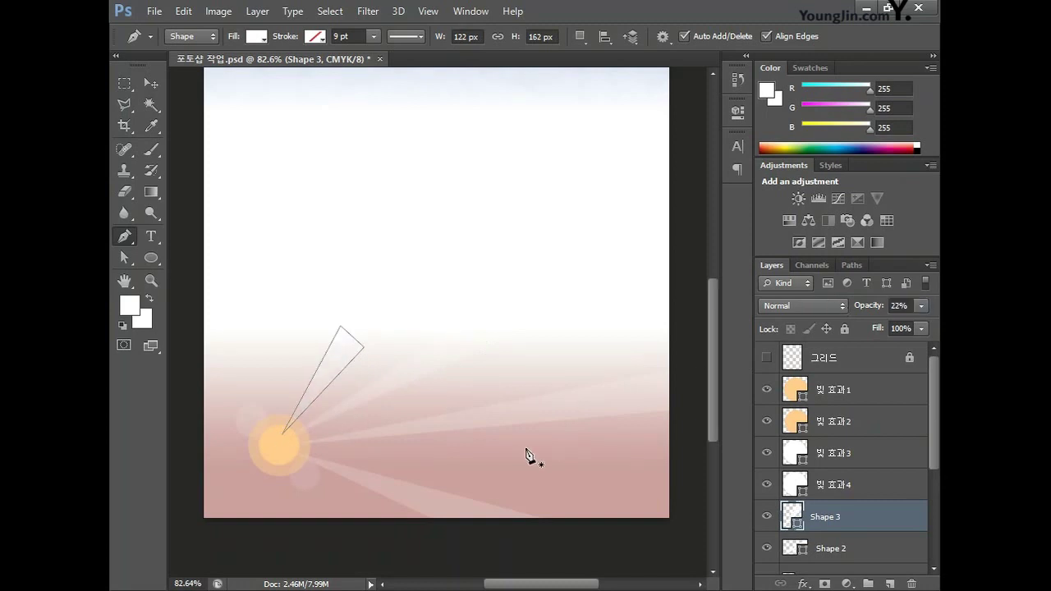
Step: Draw a tall, nearly vertical light ray about 117 × 404 px from the sun and set its opacity to 22%
click(279, 438)
click(356, 169)
click(305, 169)
click(279, 438)
click(874, 304)
text(22)
key(Return)
Step: Rename the layers Shape 1, Shape 2, Shape 3 and Shape 4 as 빛 줄기2, 빛 줄기3, 빛 줄기4 and 빛 줄기5
scroll(806, 442, down, 3)
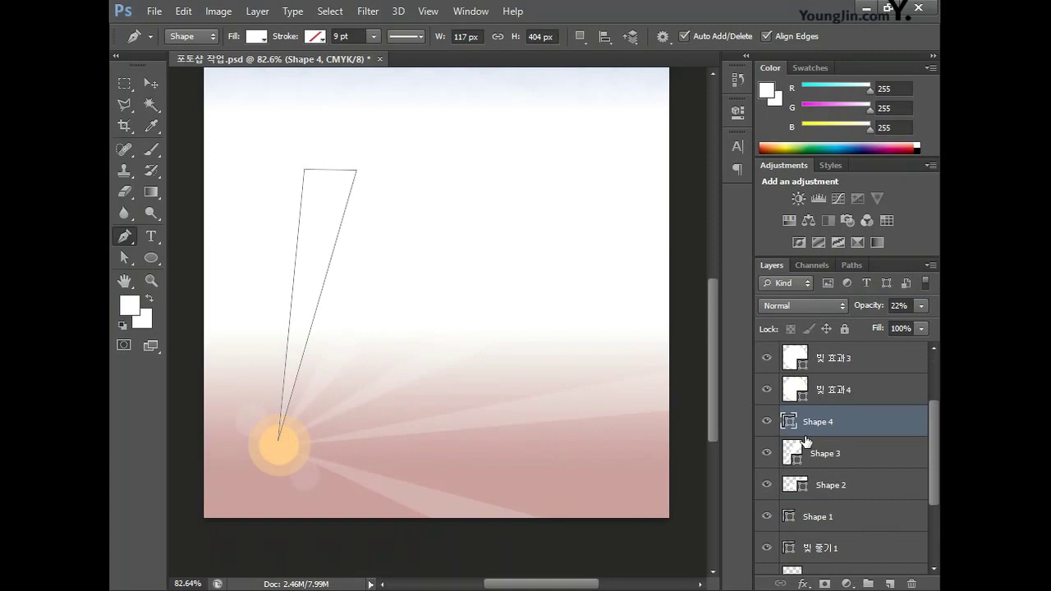
double_click(858, 519)
text(빛 줄기2)
key(Tab)
text(빛 ㅈ줄기3)
key(Tab)
text(빛 줄기4)
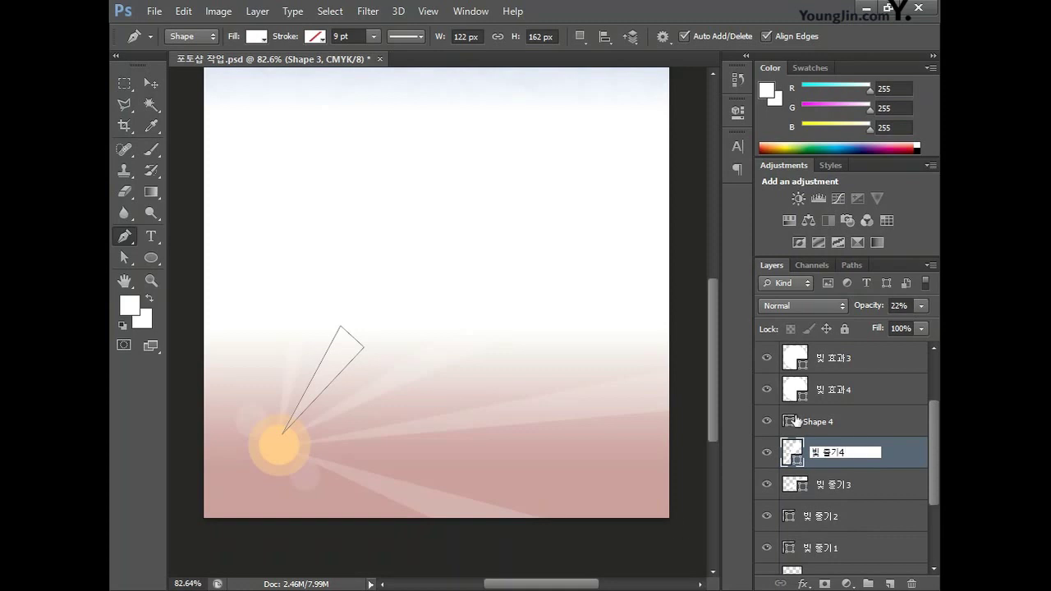
key(Tab)
text(빛 줄기5)
key(Tab)
click(623, 373)
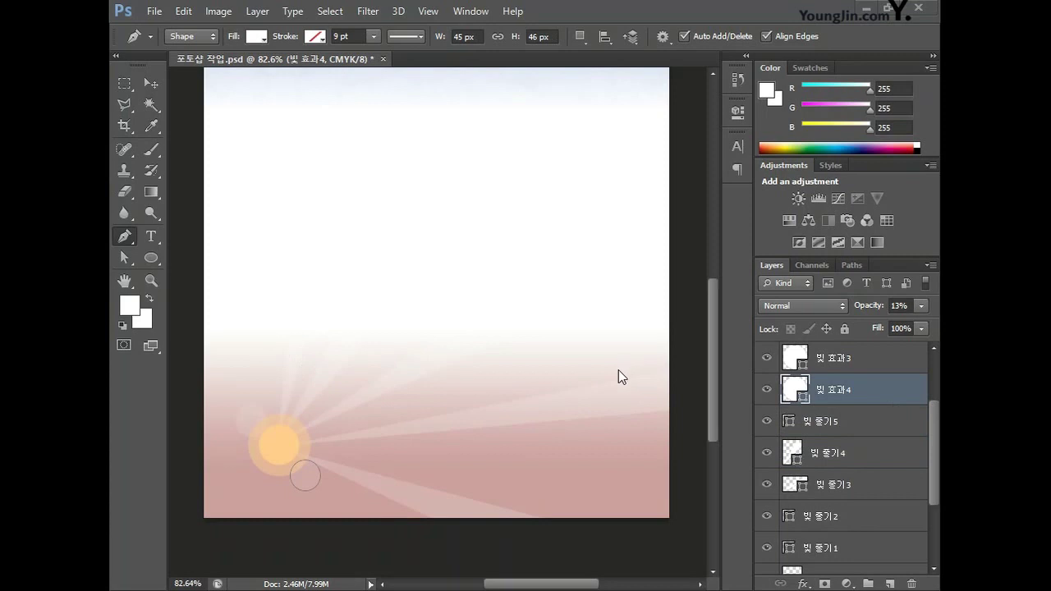
Step: Switch to Illustrator and copy the faceted sphere artwork from 일러스트작업.ai
click(529, 517)
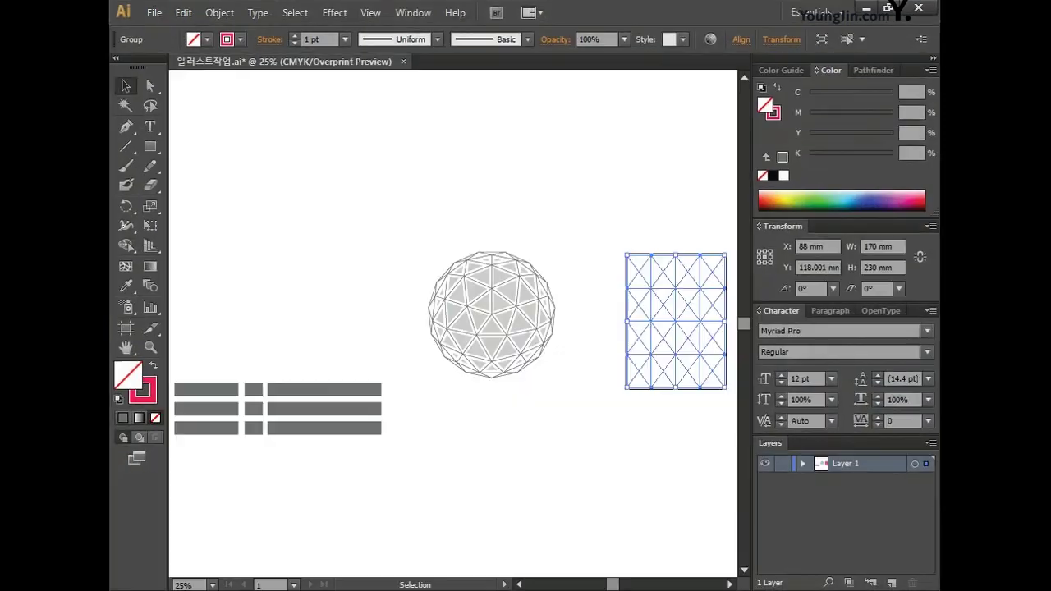
click(527, 313)
key(ctrl)
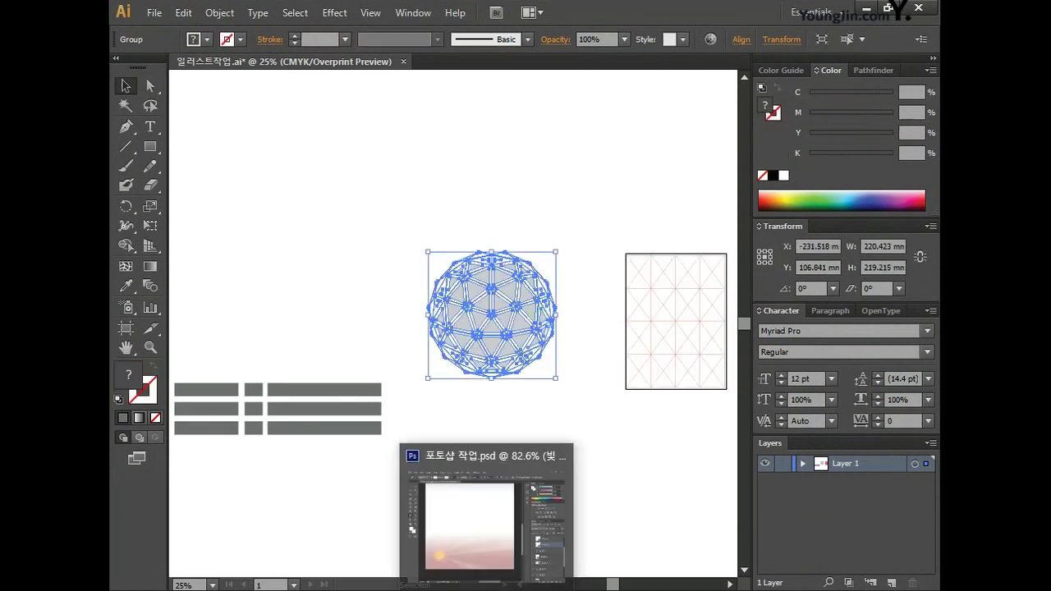
Step: Return to Photoshop and paste the sphere as pixels into 포토샵 작업.psd, committing the placement
click(517, 517)
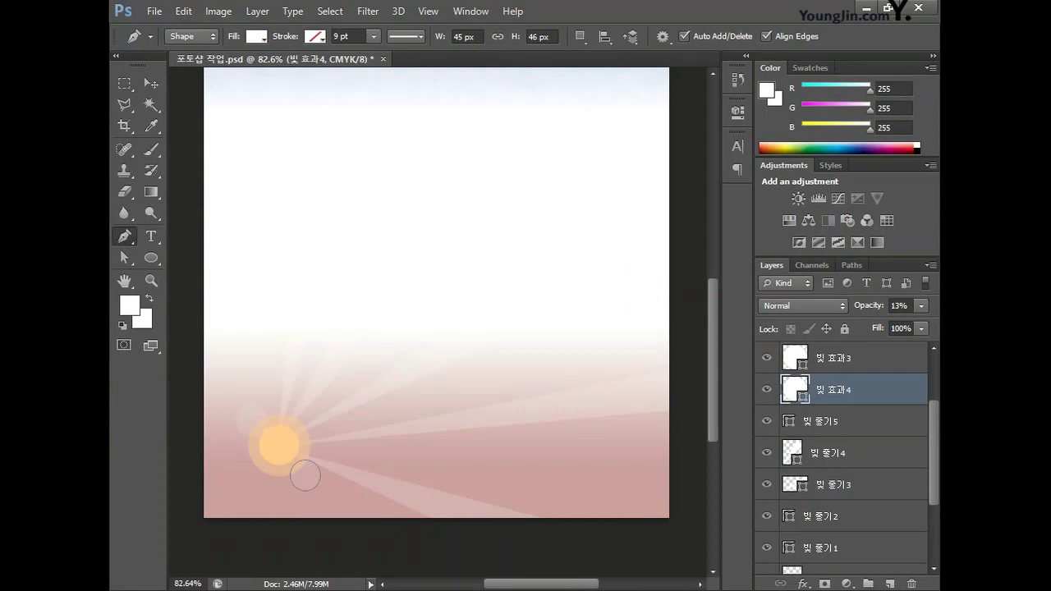
key(ctrl+v)
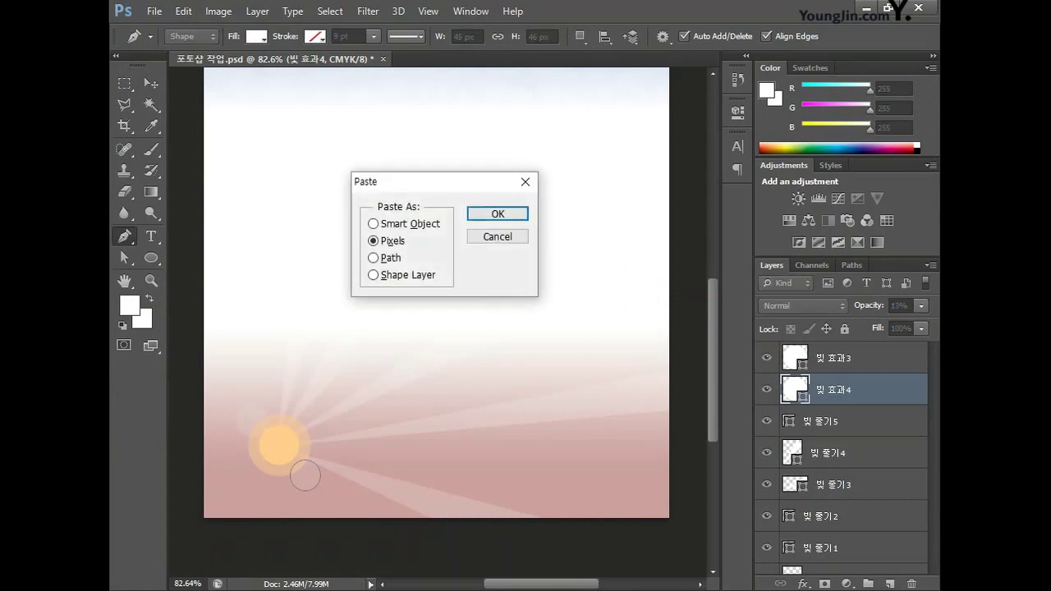
click(489, 213)
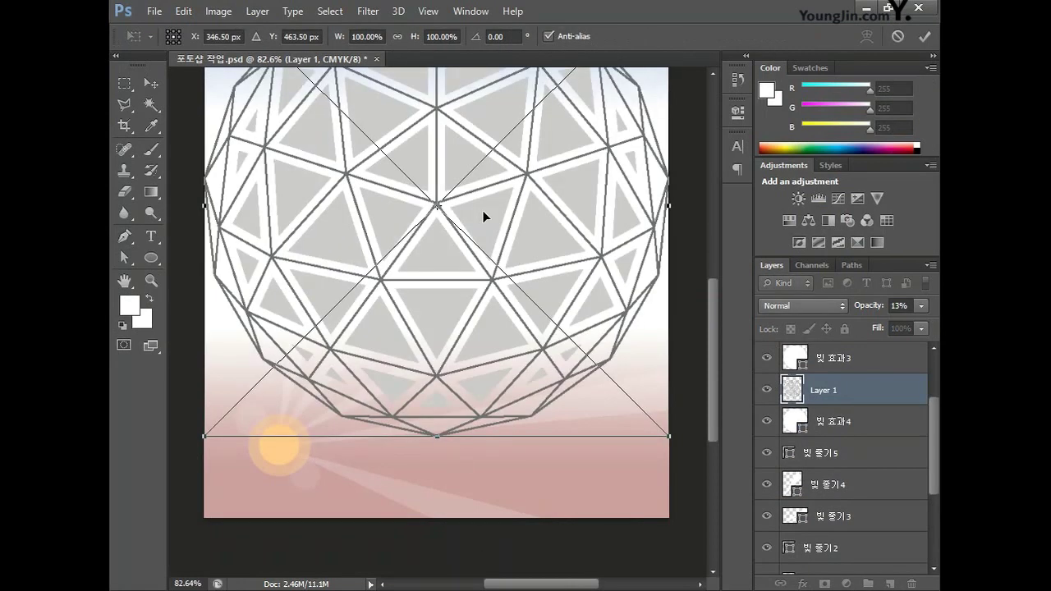
double_click(146, 277)
double_click(126, 287)
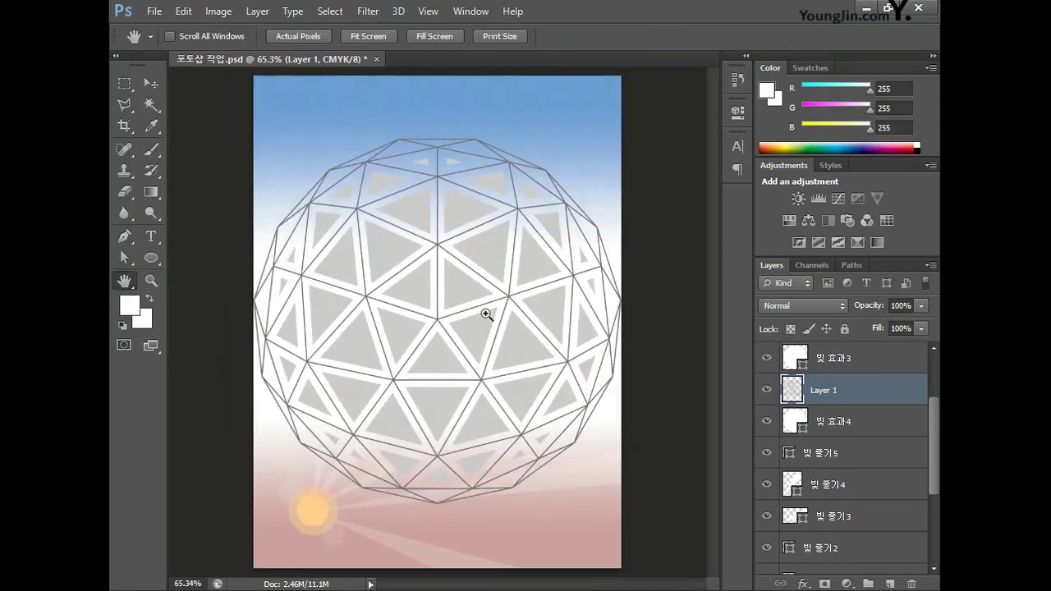
Step: Scale the pasted sphere to about 73%, rotate it slightly counterclockwise, and centre it horizontally above the sun
key(ctrl+t)
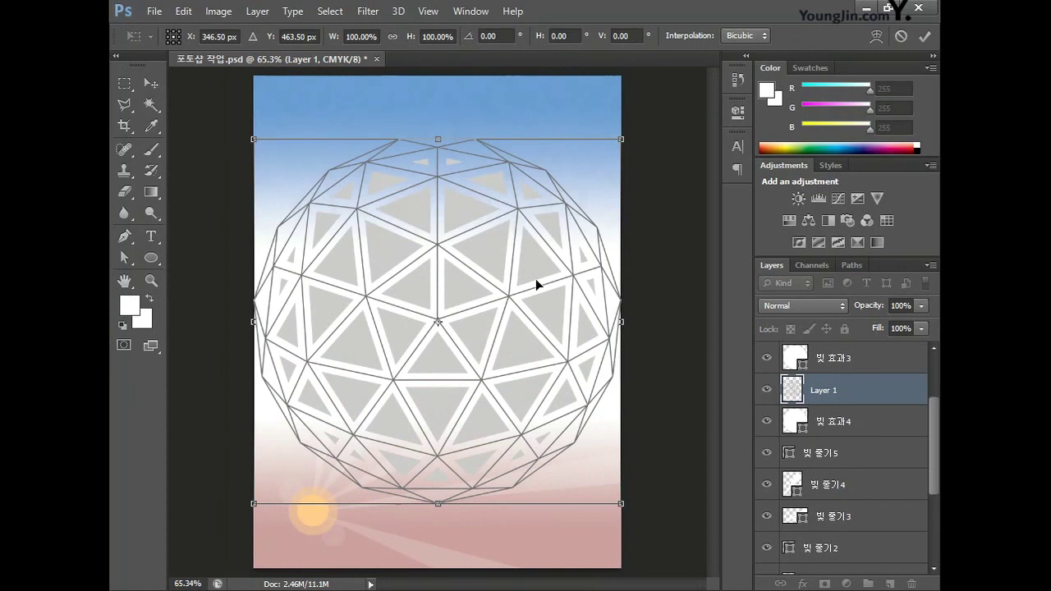
drag(621, 139, 528, 247)
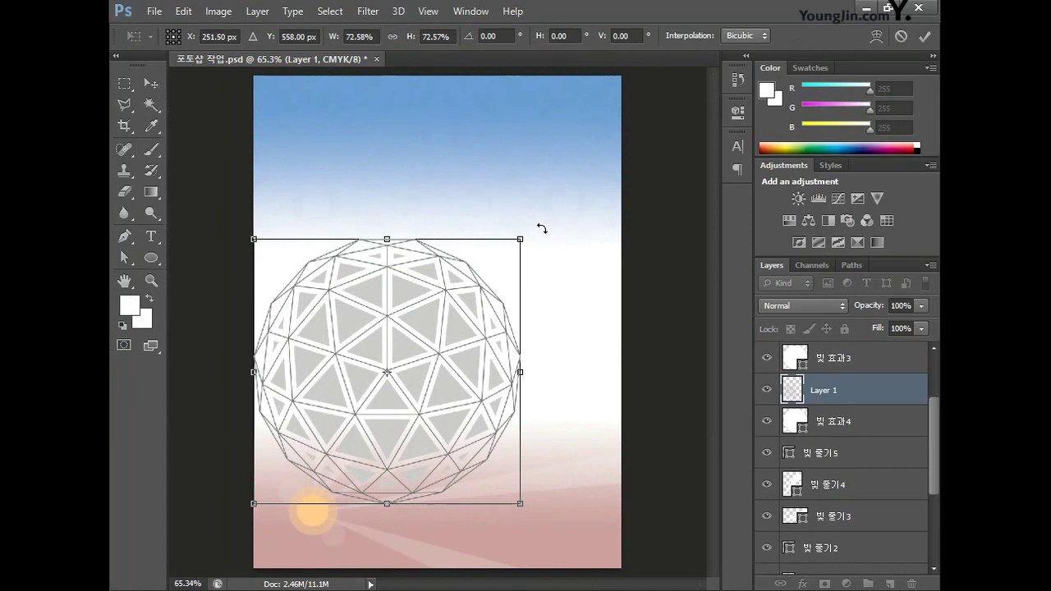
drag(544, 218, 475, 176)
drag(421, 349, 471, 286)
key(Return)
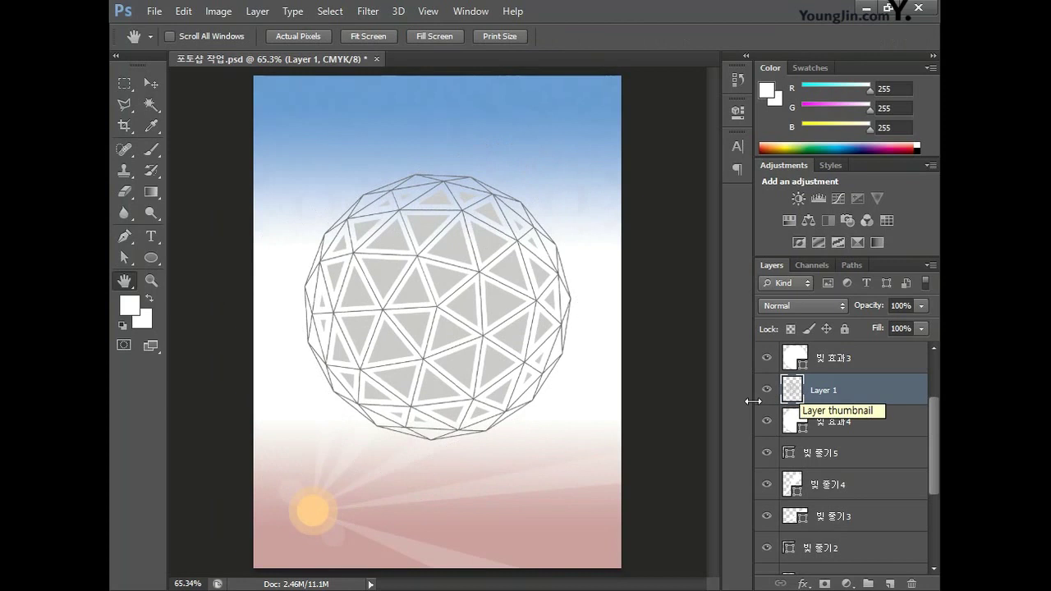
Step: Rename the pasted sphere's layer as 입체구
double_click(821, 390)
text(입)
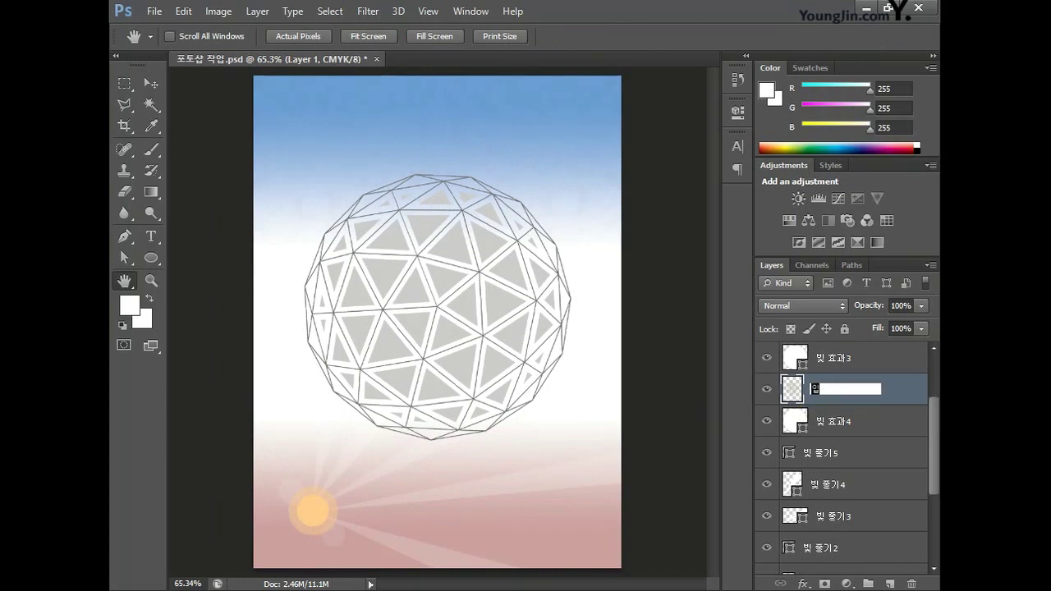
text(ㅊ구)
key(Return)
Step: Scale the sphere down slightly and nudge its position in the middle of the poster
key(ctrl+t)
drag(571, 174, 565, 183)
drag(474, 282, 476, 285)
key(Return)
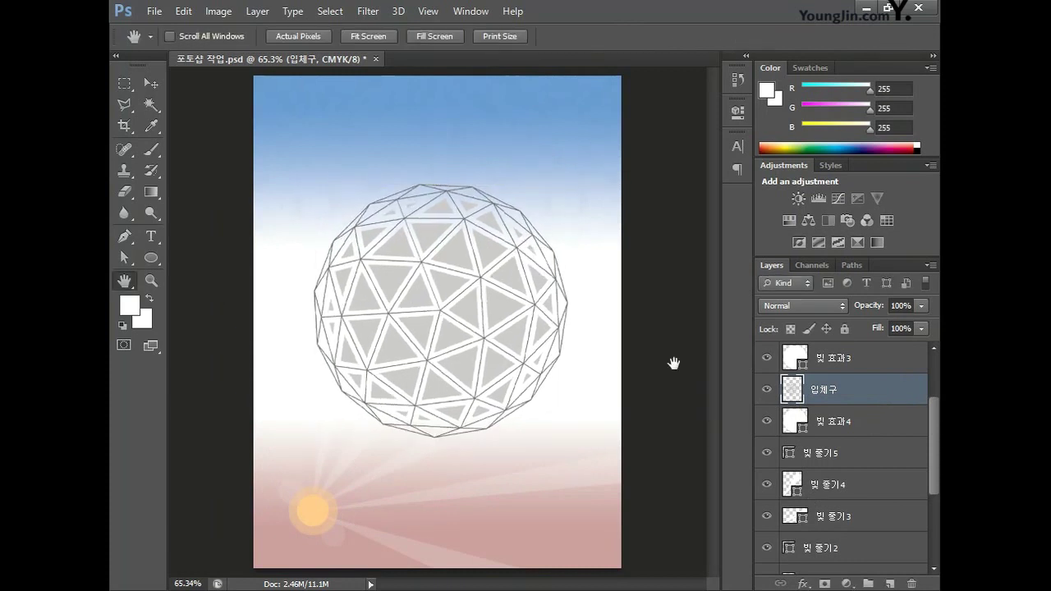
Step: Add a Bevel & Emboss effect to the 입체구 layer with the Inner Bevel style and Smooth technique
double_click(893, 387)
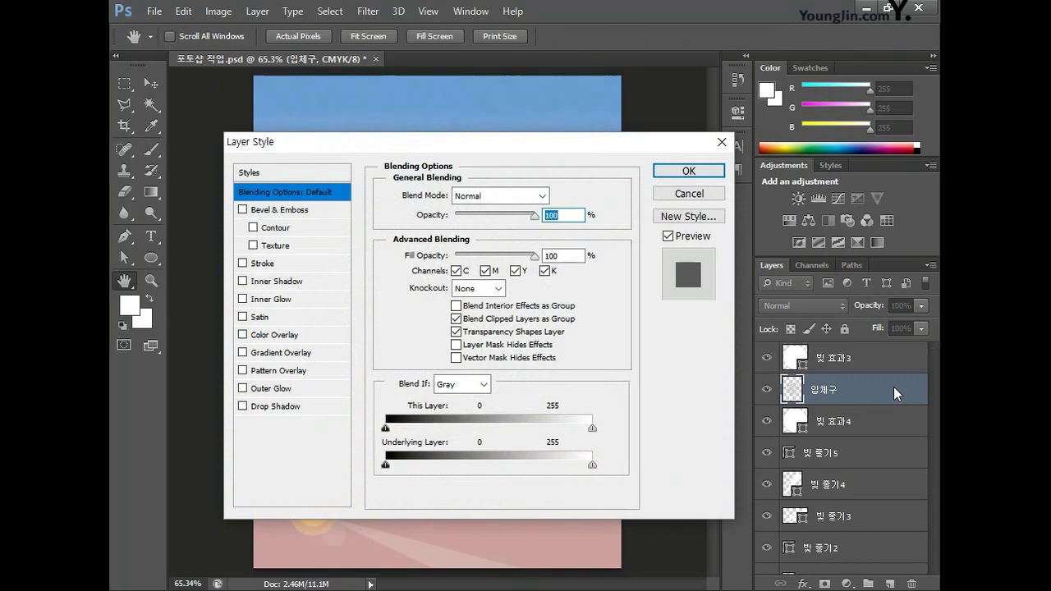
click(291, 212)
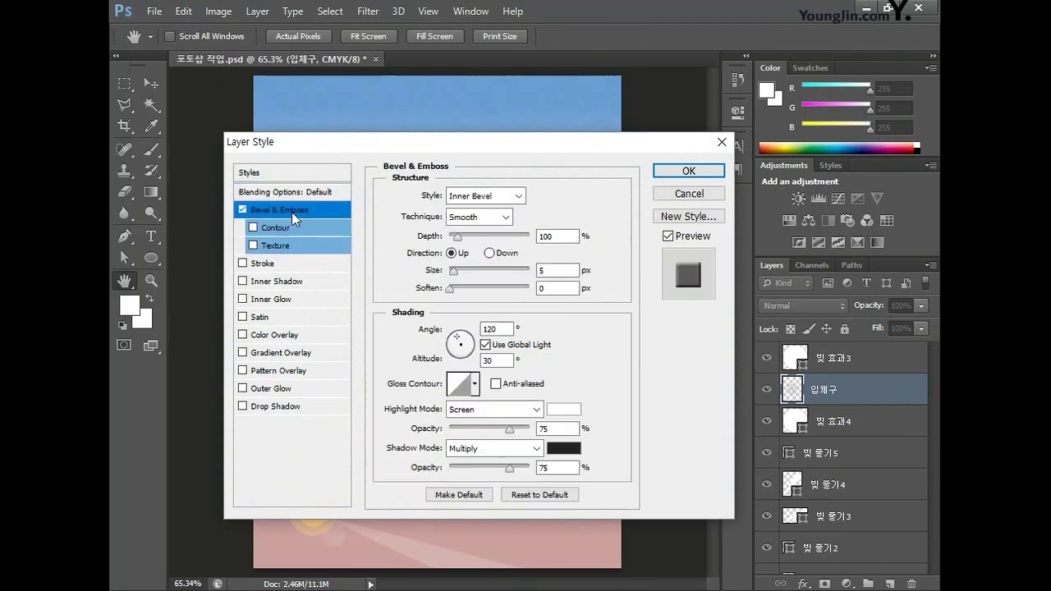
click(525, 198)
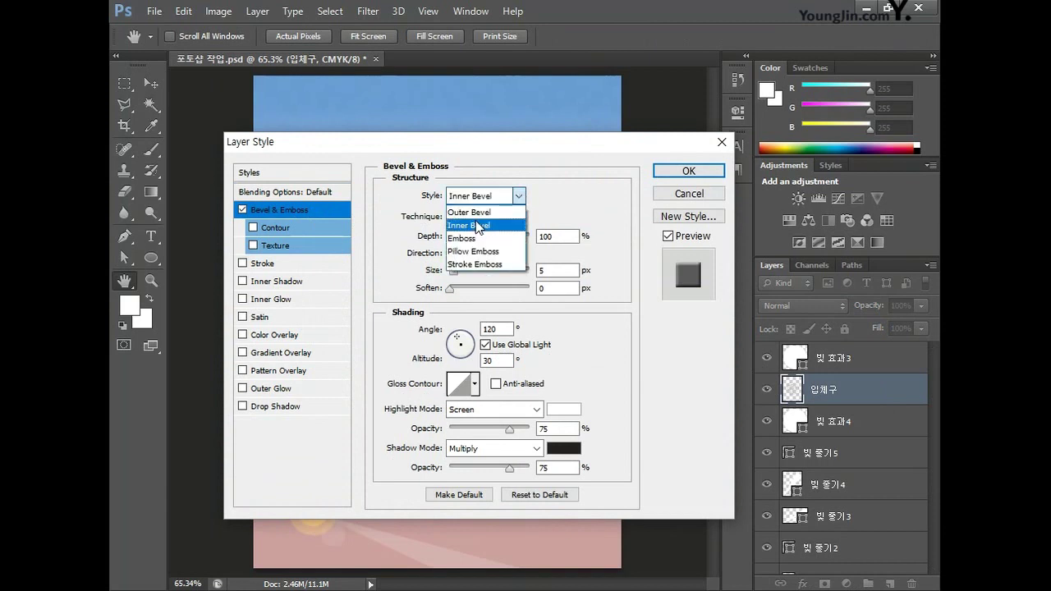
click(474, 226)
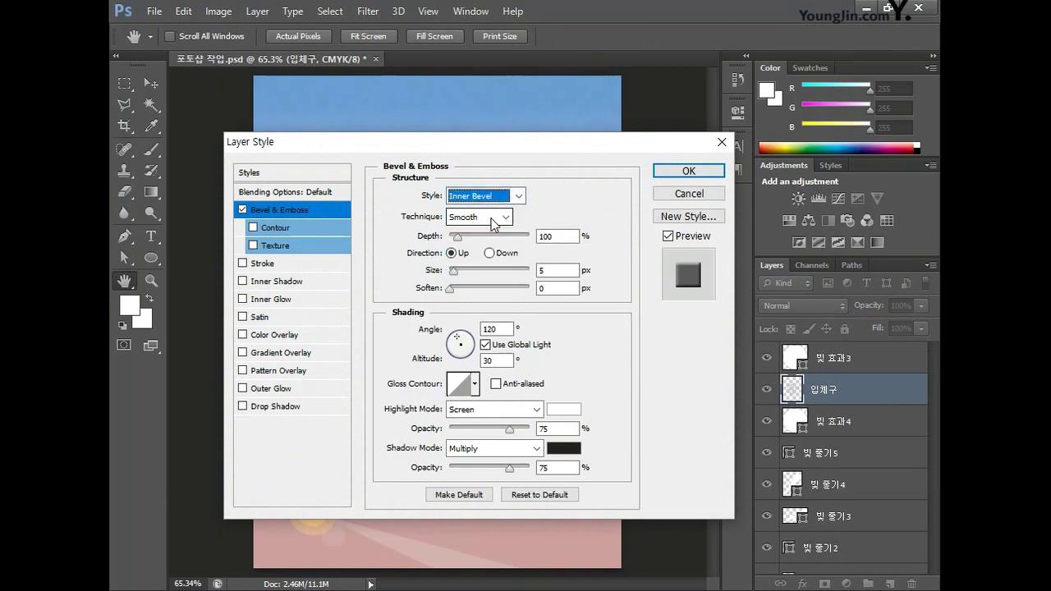
click(507, 217)
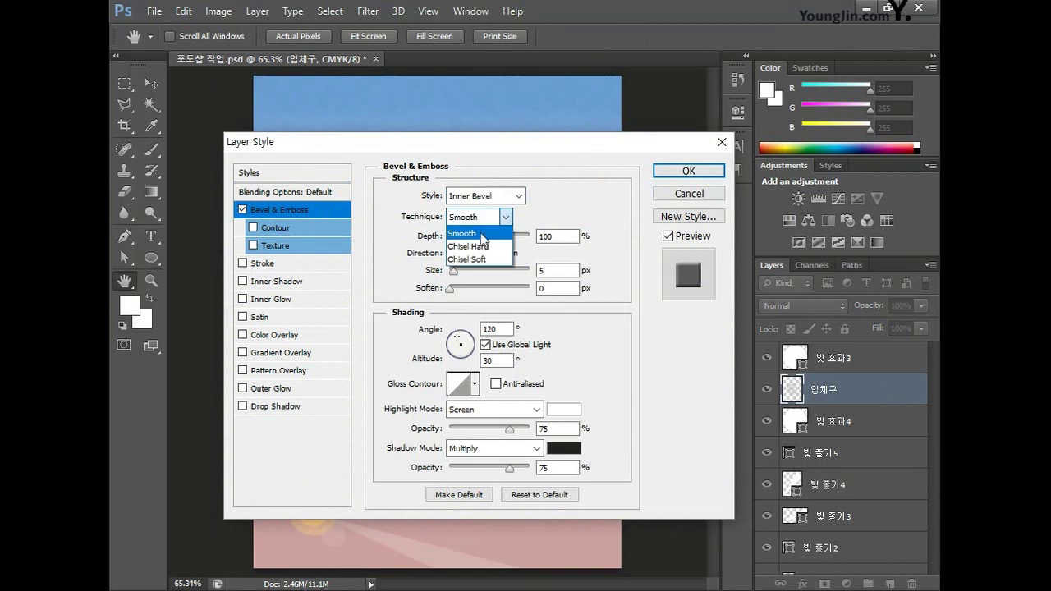
click(483, 234)
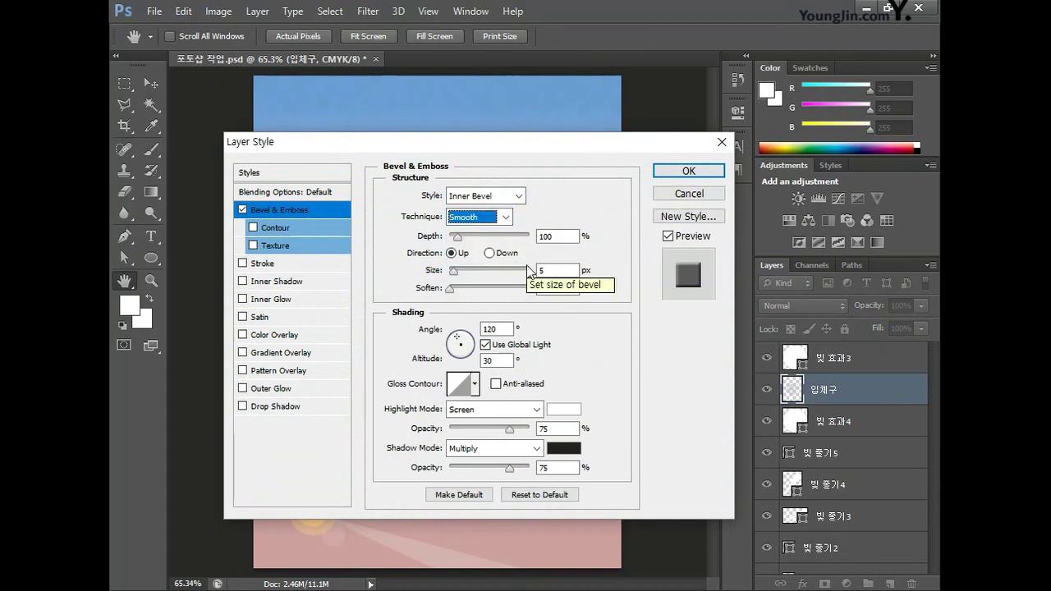
Step: Set the bevel depth to 400%, with size 5 px and soften 0 px, and apply the layer style
key(Tab)
text(400)
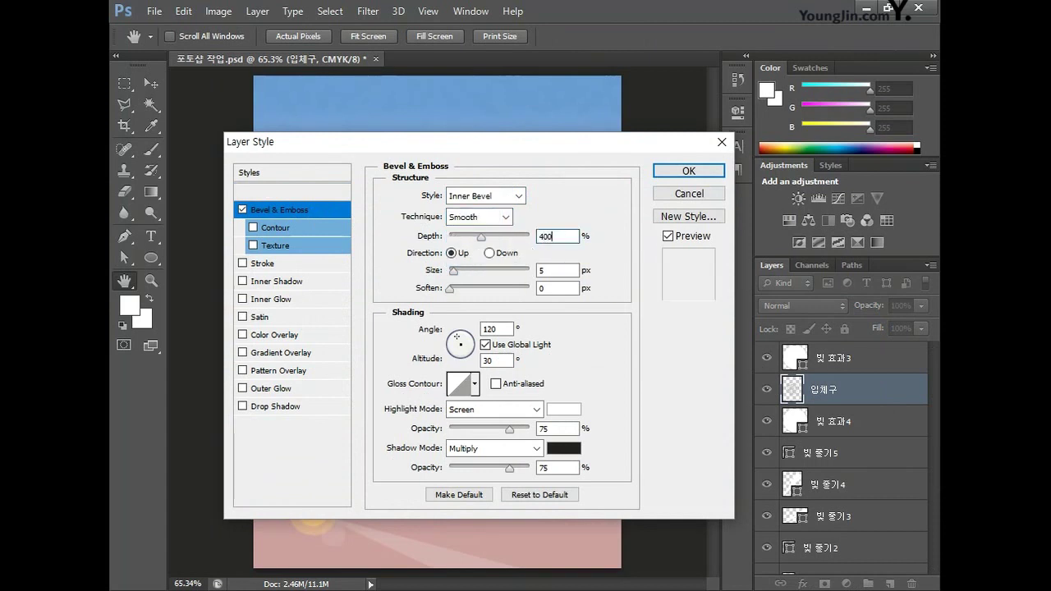
click(555, 268)
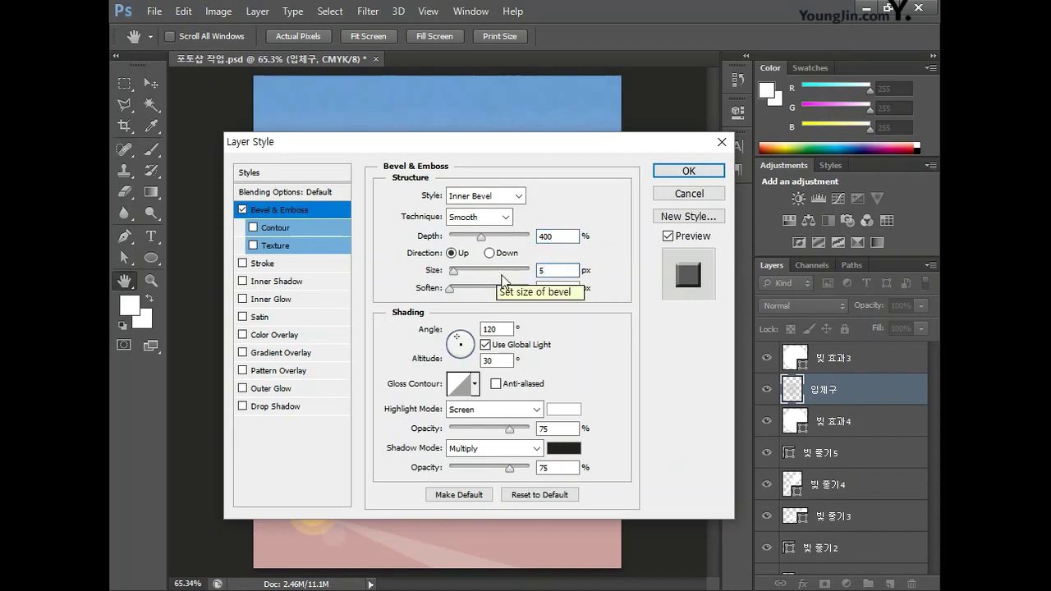
click(550, 288)
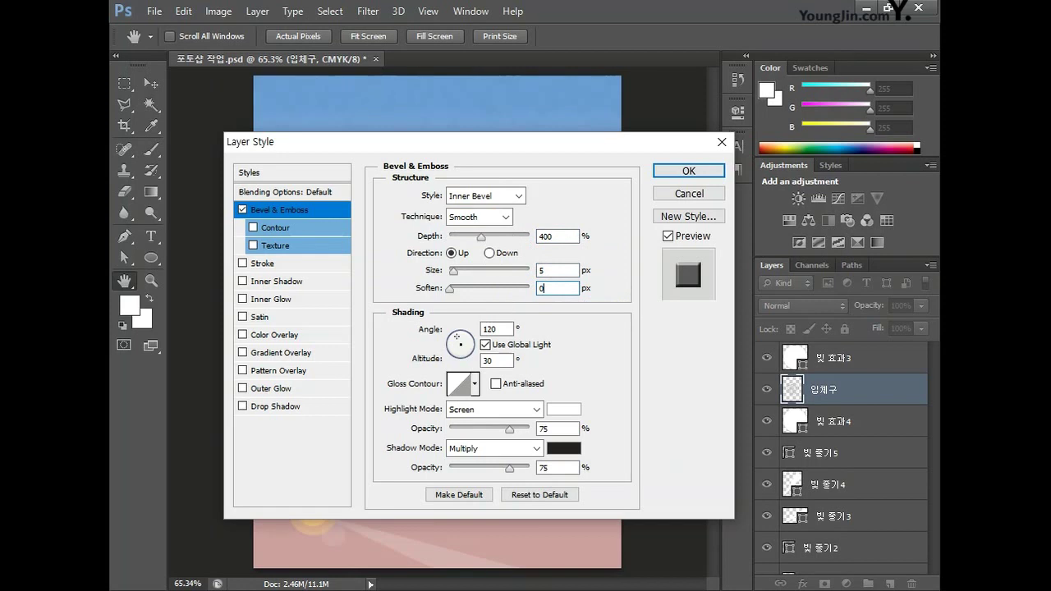
click(683, 171)
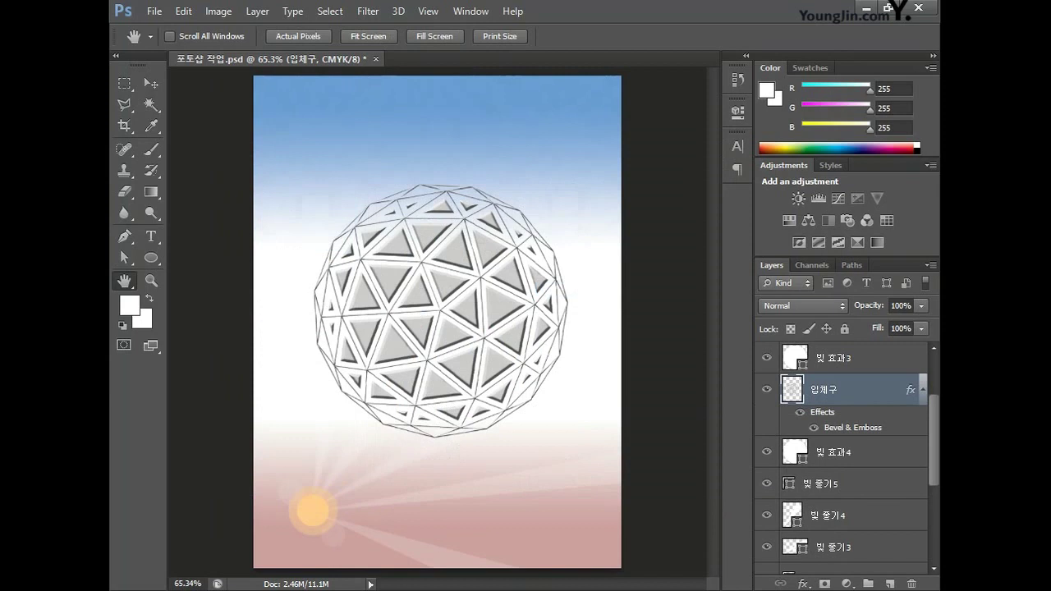
Step: Open the pattern image 문양 01 from the 기출 유형 문제 3회 folder
key(u)
scroll(846, 459, up, 2)
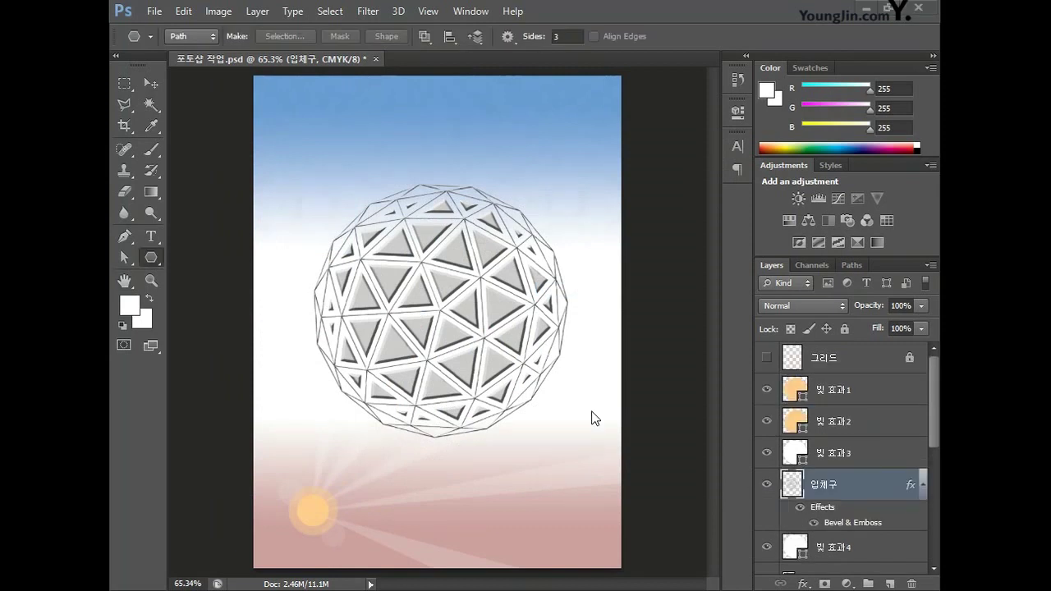
click(154, 11)
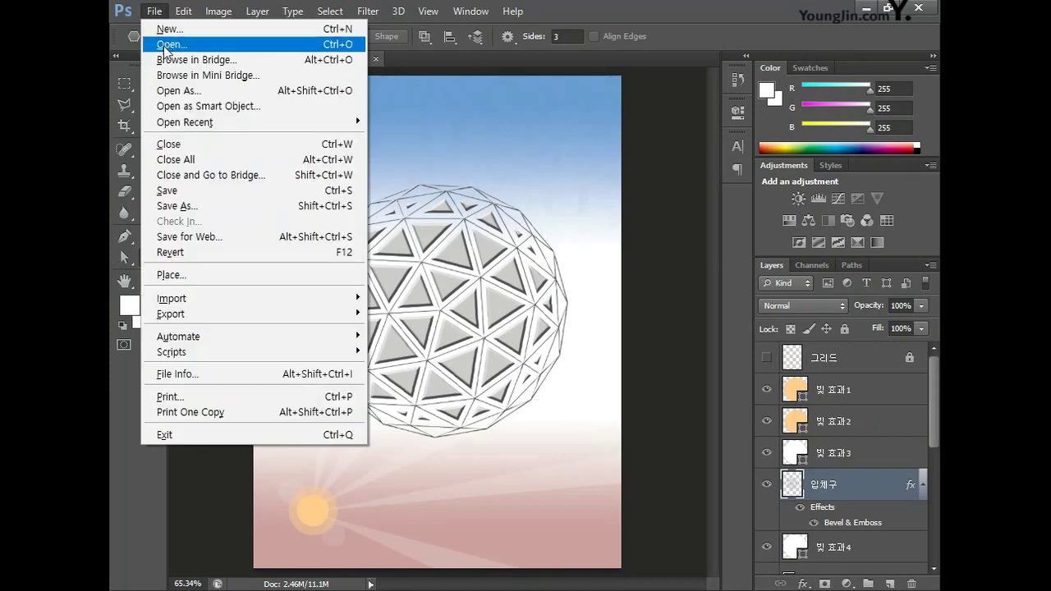
click(163, 43)
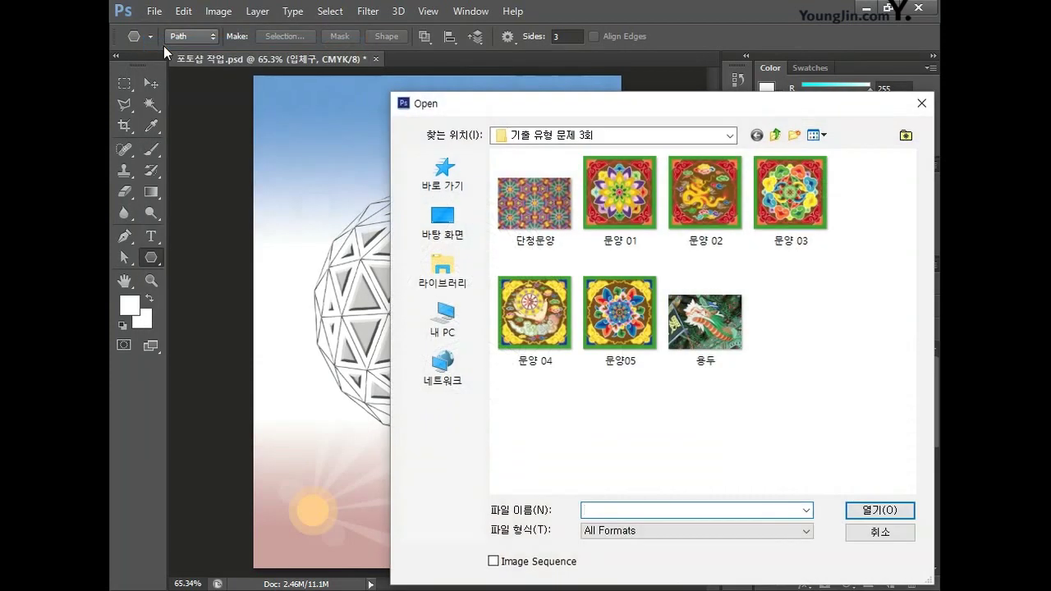
click(603, 213)
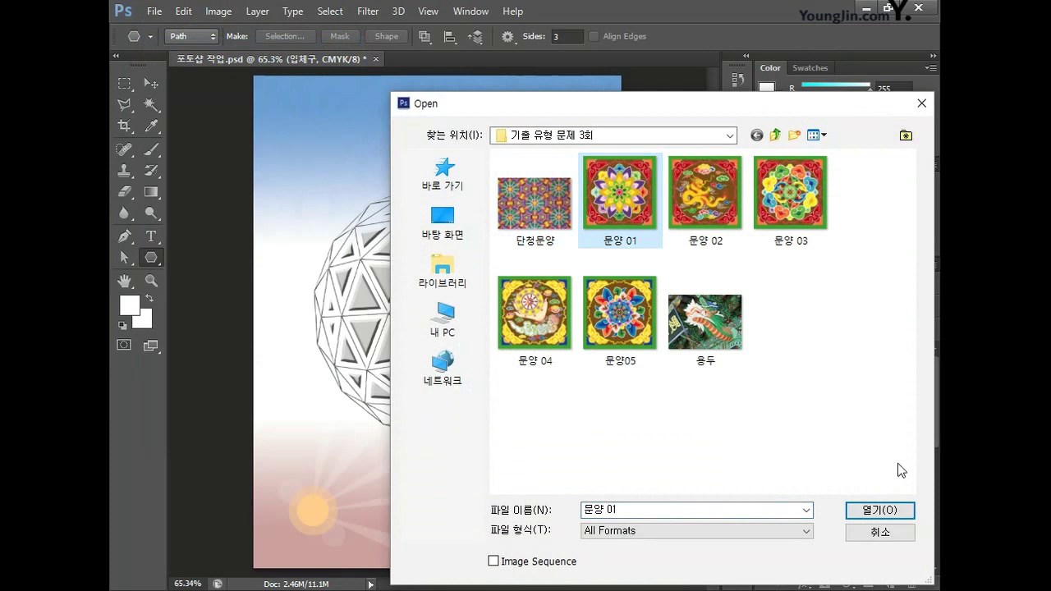
click(879, 511)
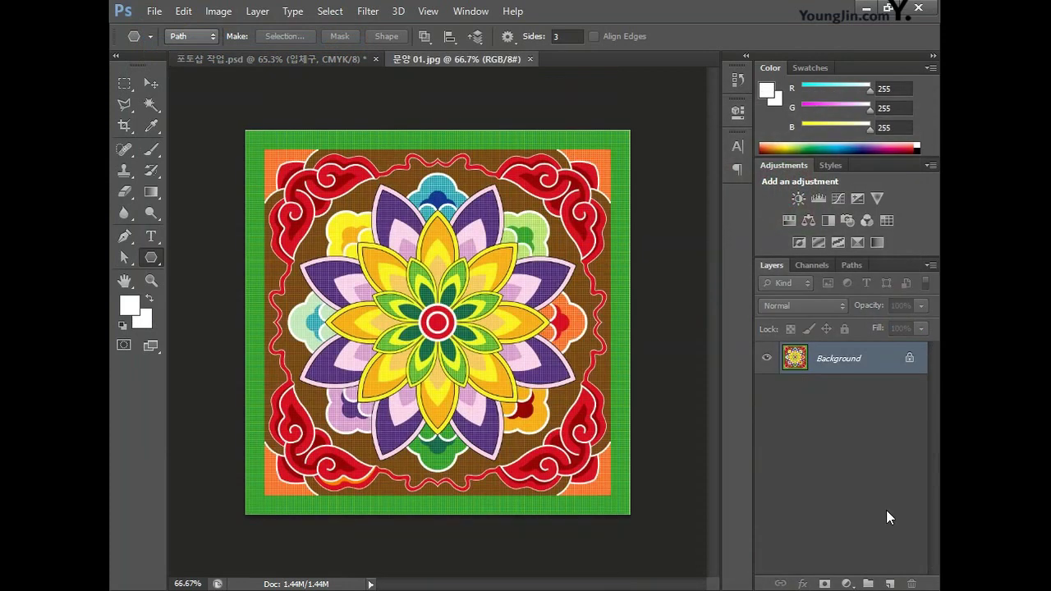
Step: Create a triangular selection from the centre of the flower pattern using a three-sided Polygon tool path
right_click(152, 257)
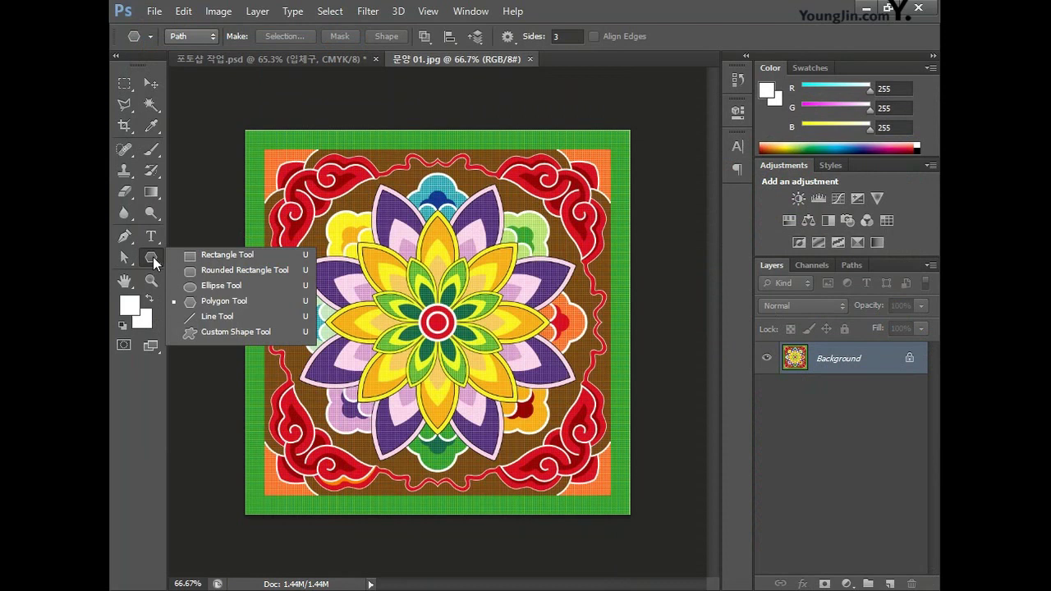
click(209, 307)
click(210, 37)
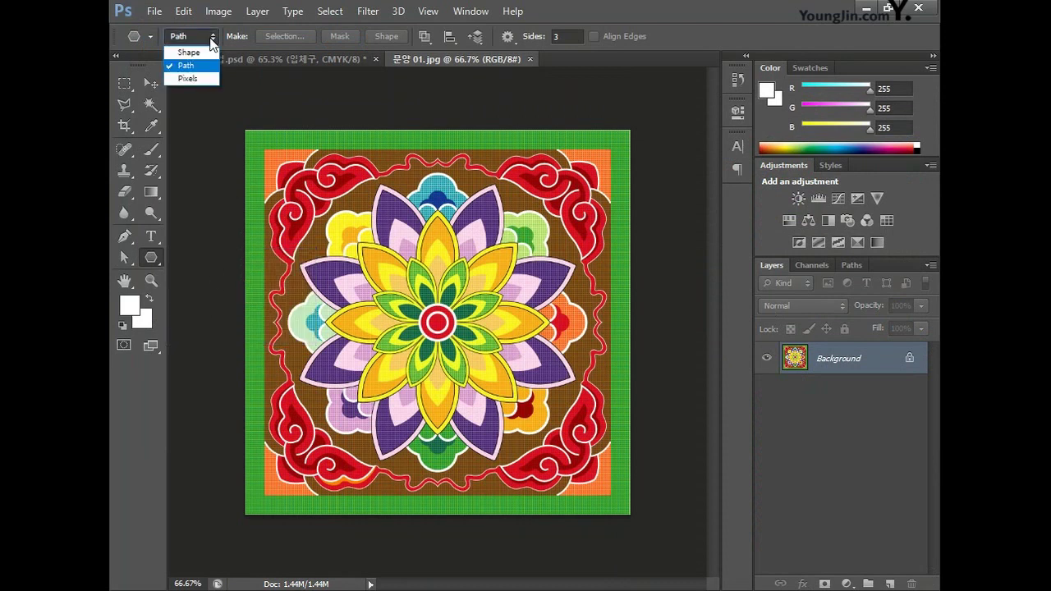
click(205, 65)
click(567, 36)
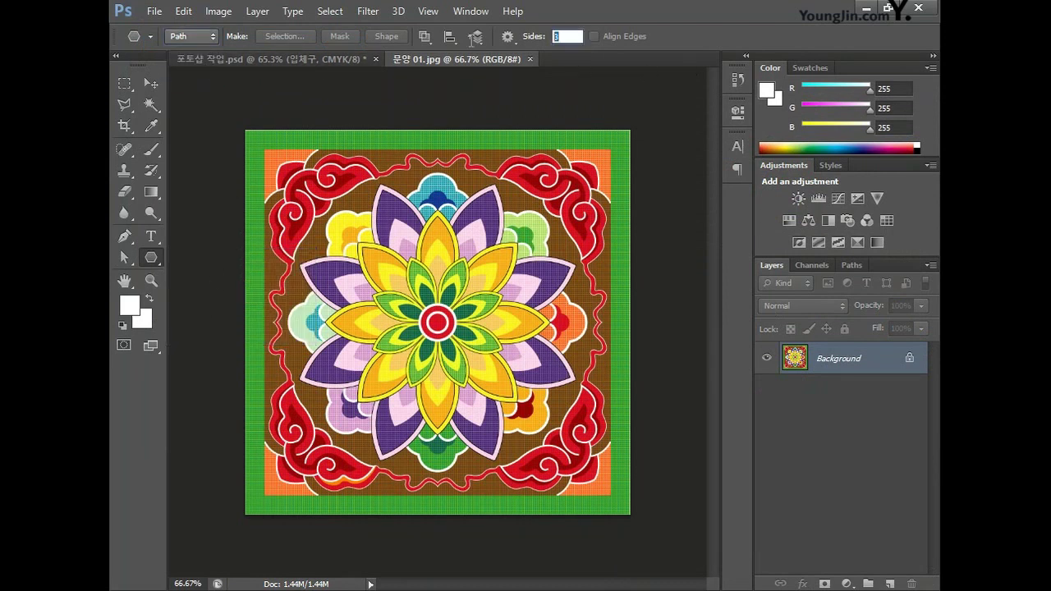
key(Return)
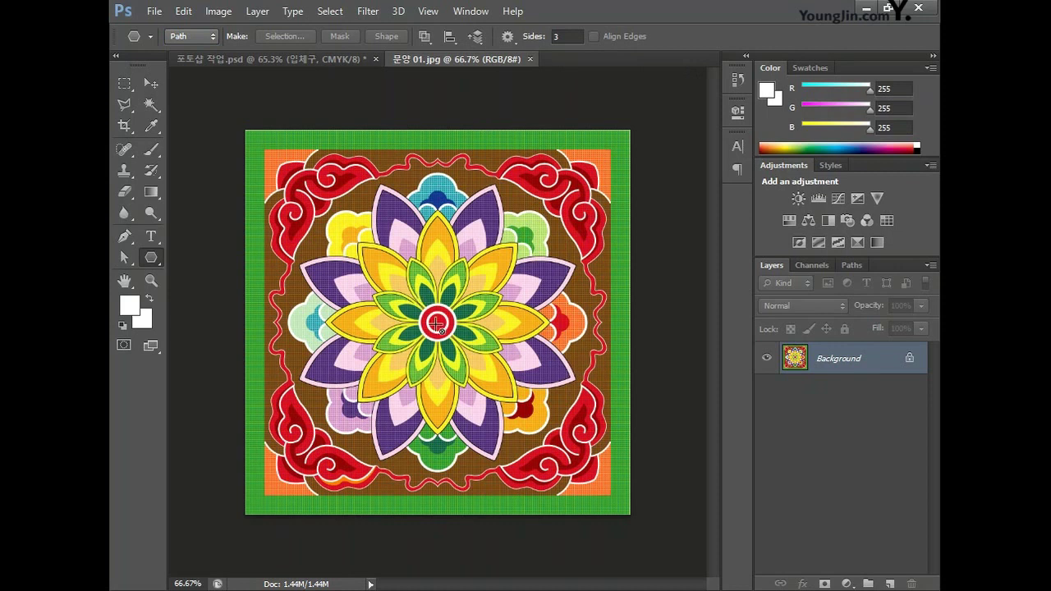
drag(436, 323, 579, 408)
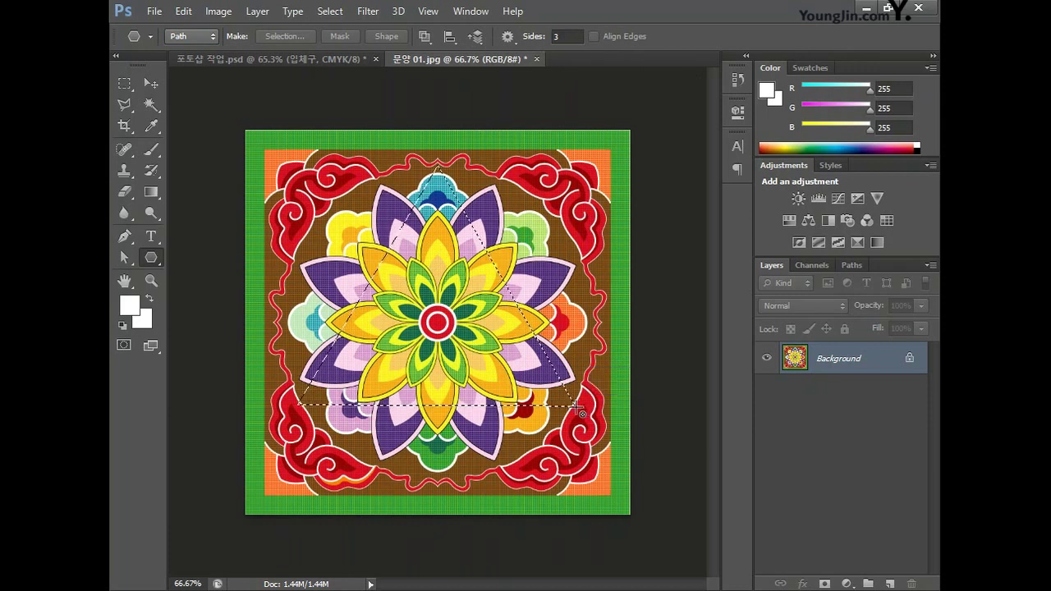
Step: Transform the triangular selection, lowering its top point to shrink the height to about 87%, and apply it
click(328, 12)
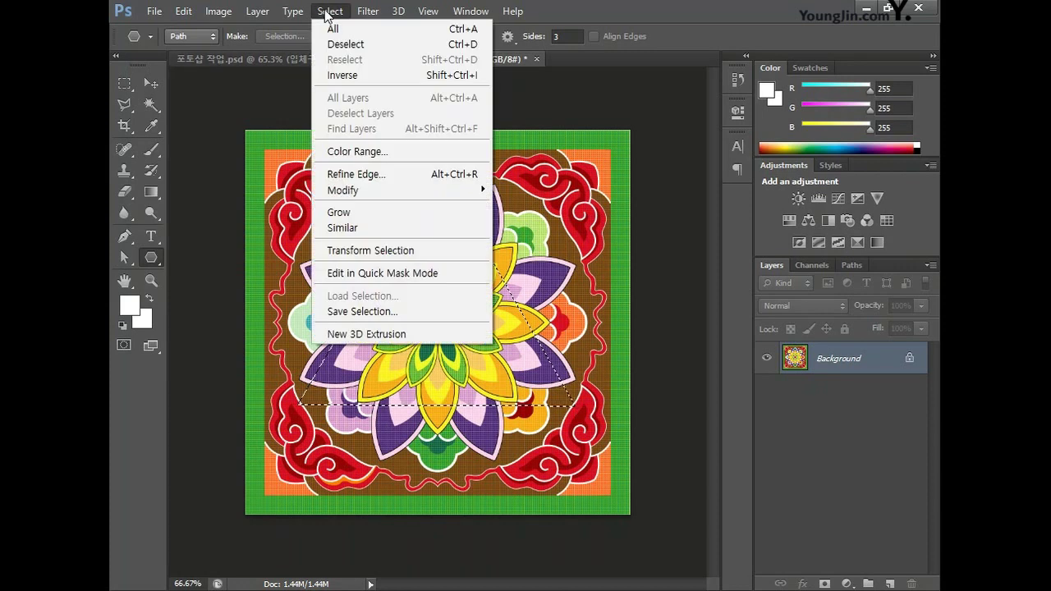
click(447, 250)
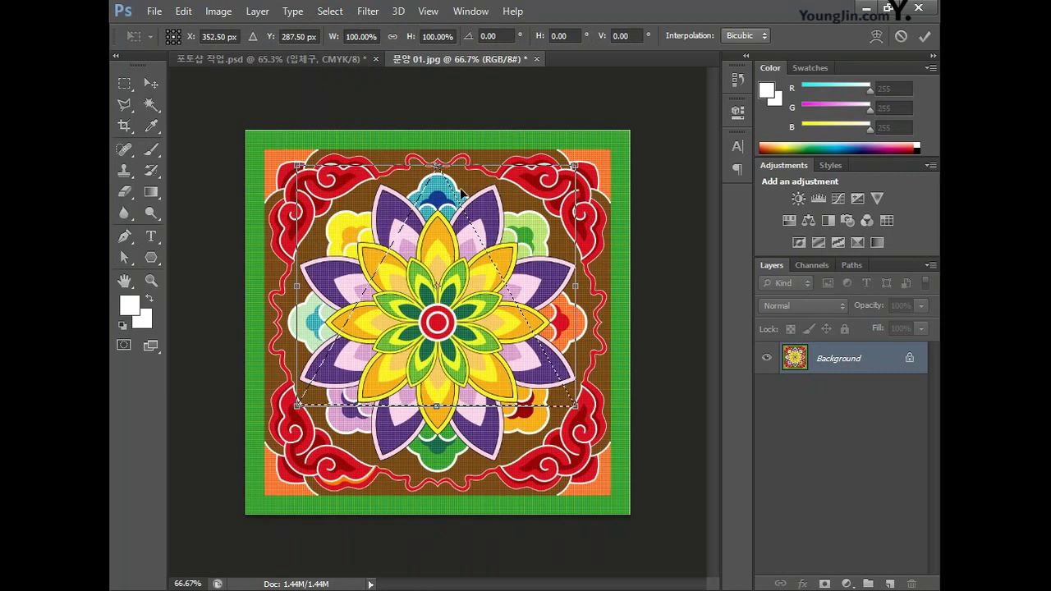
drag(436, 164, 440, 197)
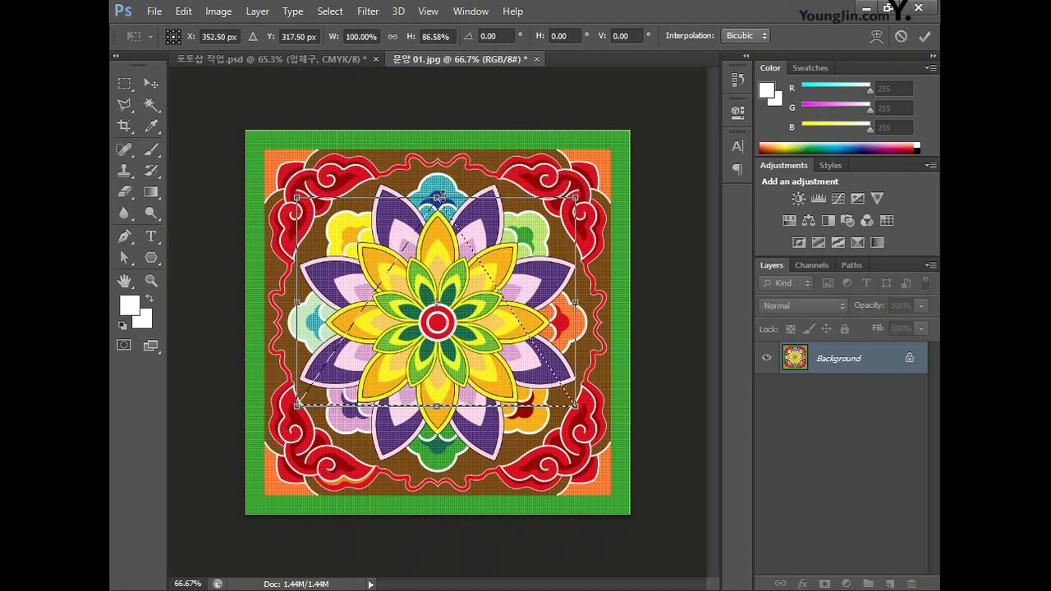
key(Return)
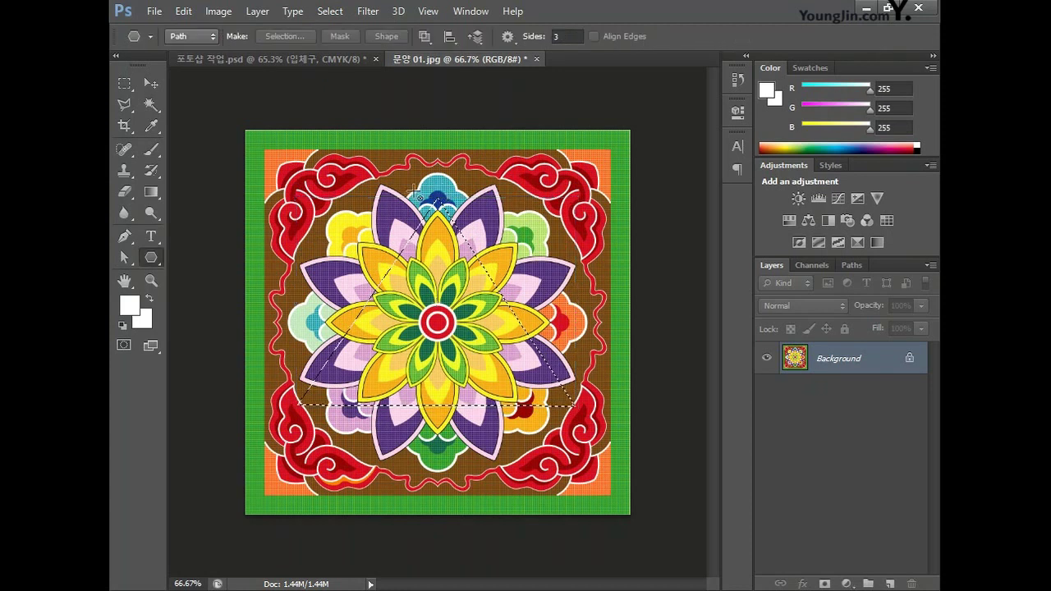
Step: Move the selected triangular pattern piece into the poster document and close the 문양 01 image
click(150, 85)
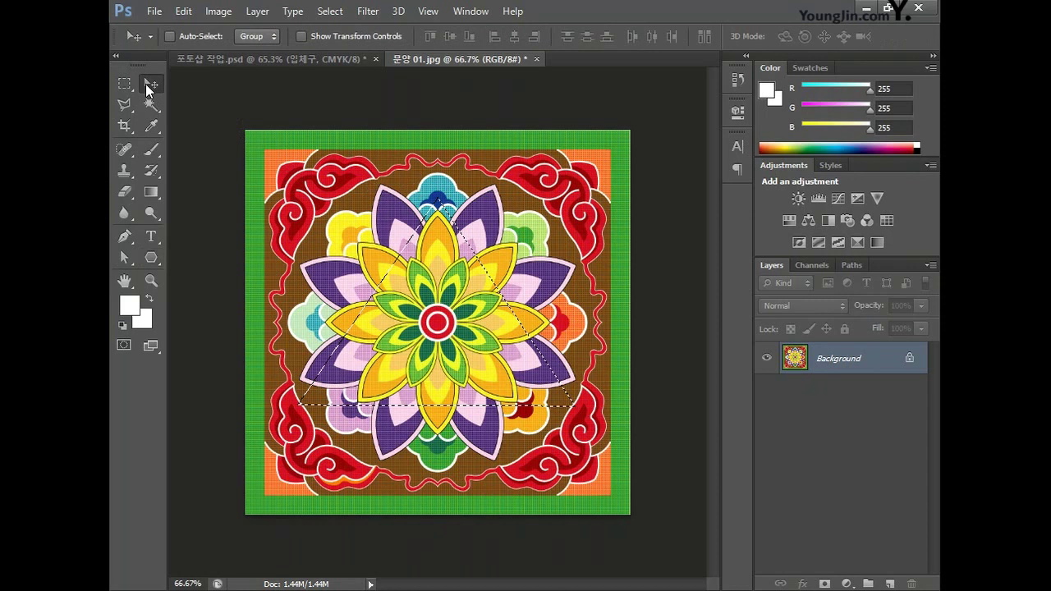
drag(460, 60, 556, 188)
drag(739, 411, 444, 345)
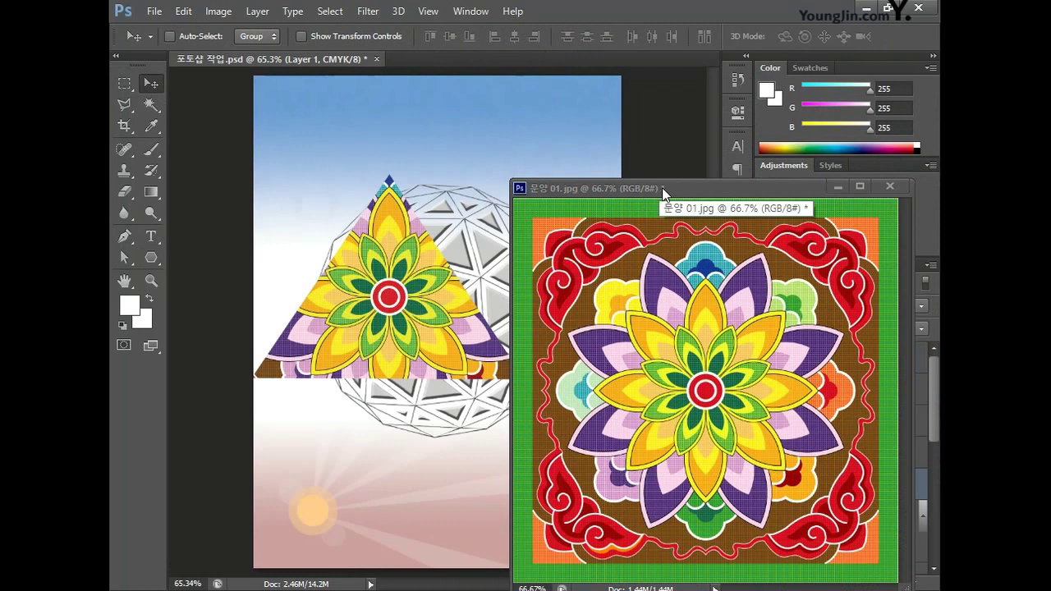
drag(661, 188, 558, 185)
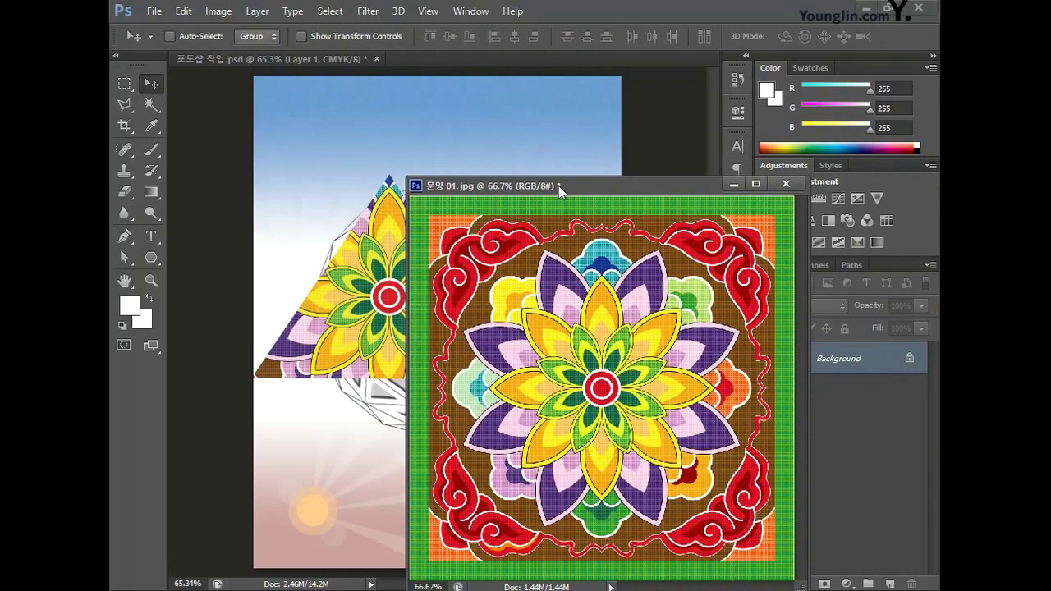
click(793, 184)
click(532, 240)
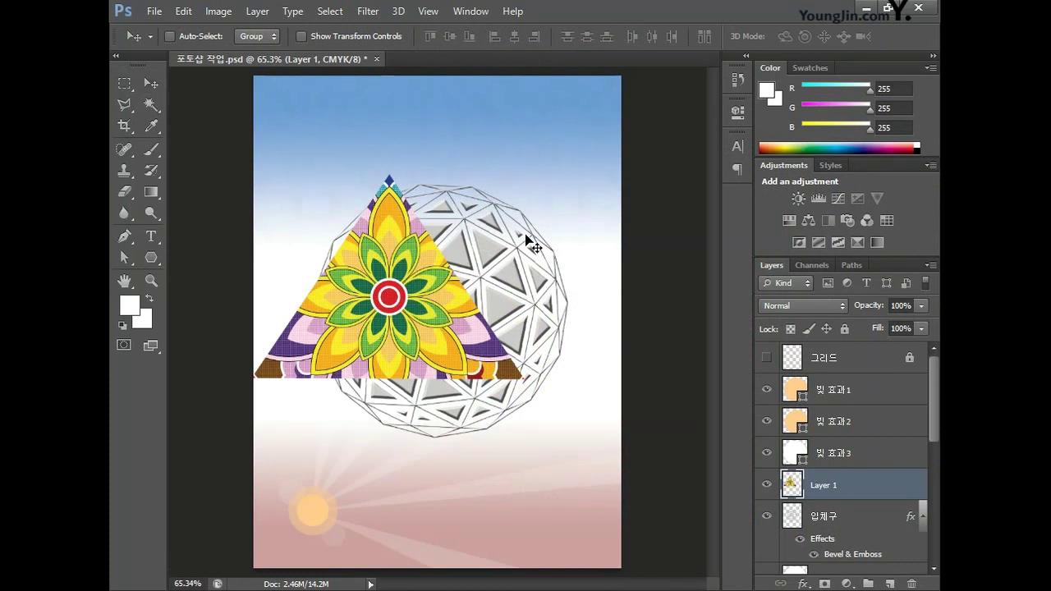
Step: Scale the pattern triangle to about 36%, rotate it about 50°, and place it over the sphere's lower-left edge
key(ctrl+t)
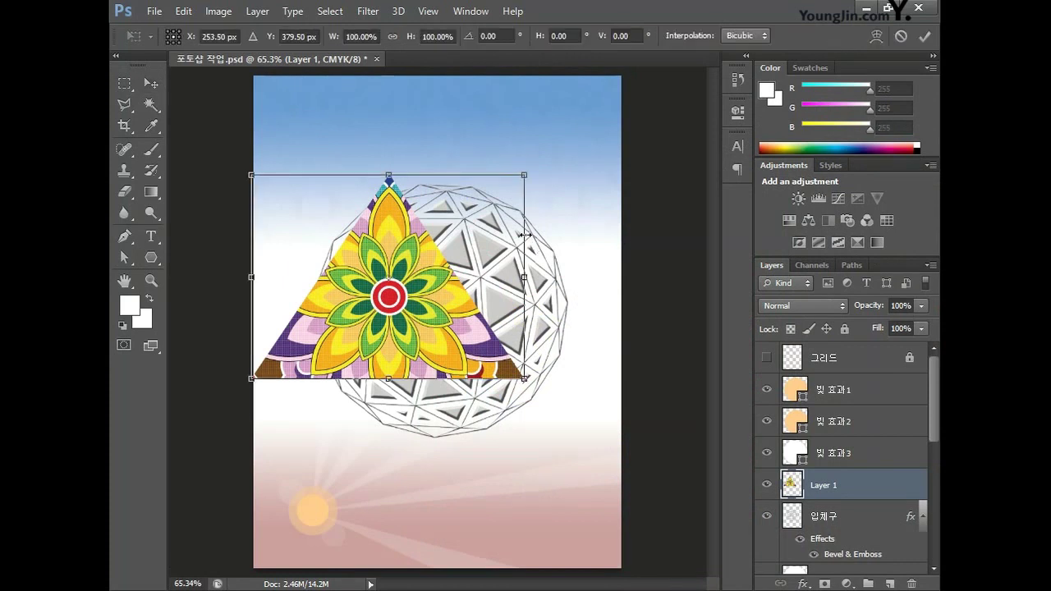
drag(523, 174, 399, 353)
drag(457, 368, 394, 348)
drag(509, 387, 510, 383)
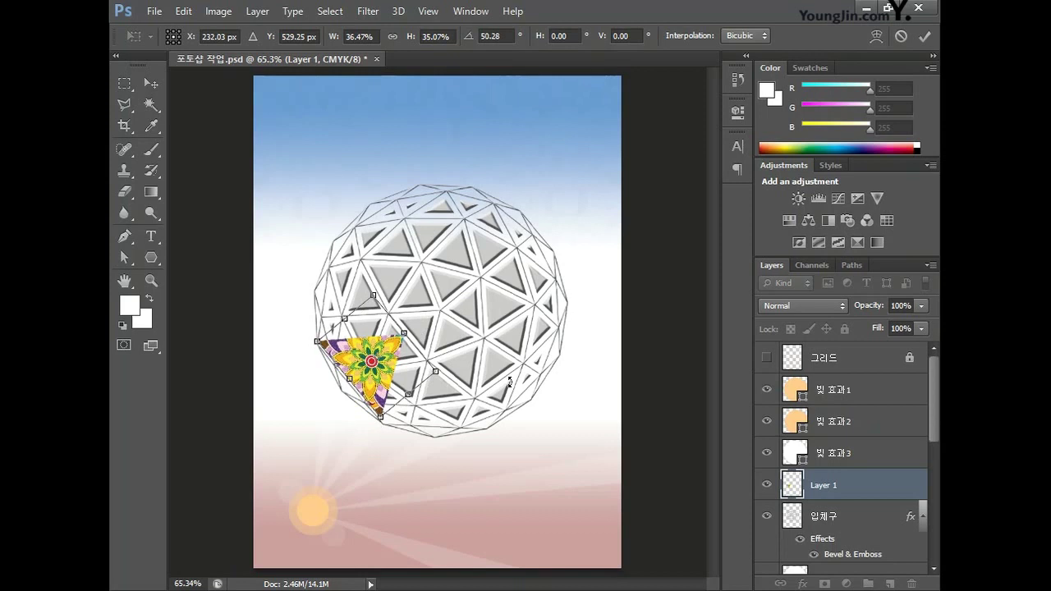
key(Return)
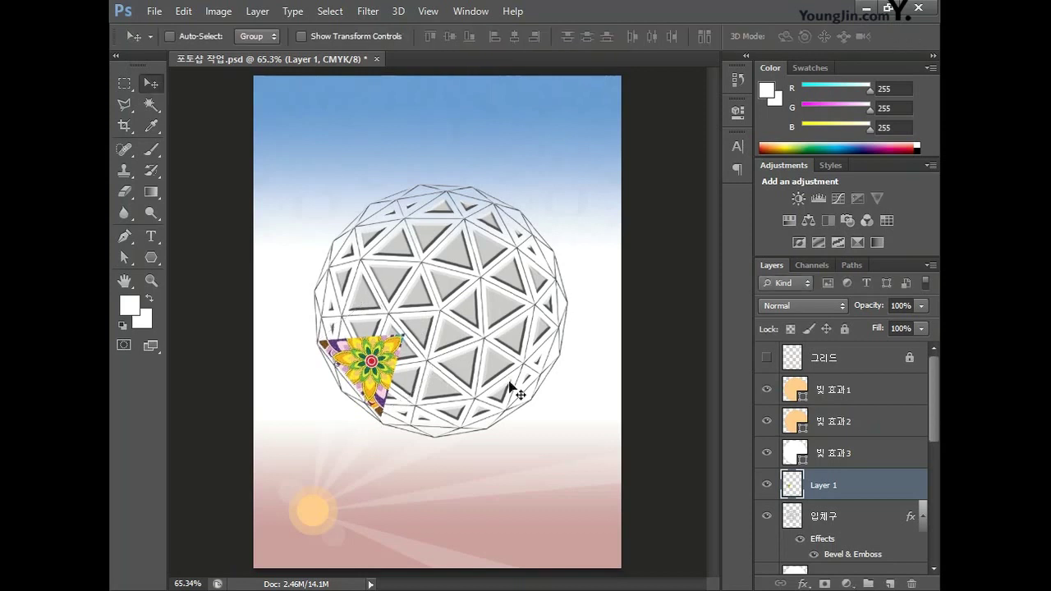
Step: Rename the pattern triangle's layer as 문양1
double_click(823, 485)
text(문양1)
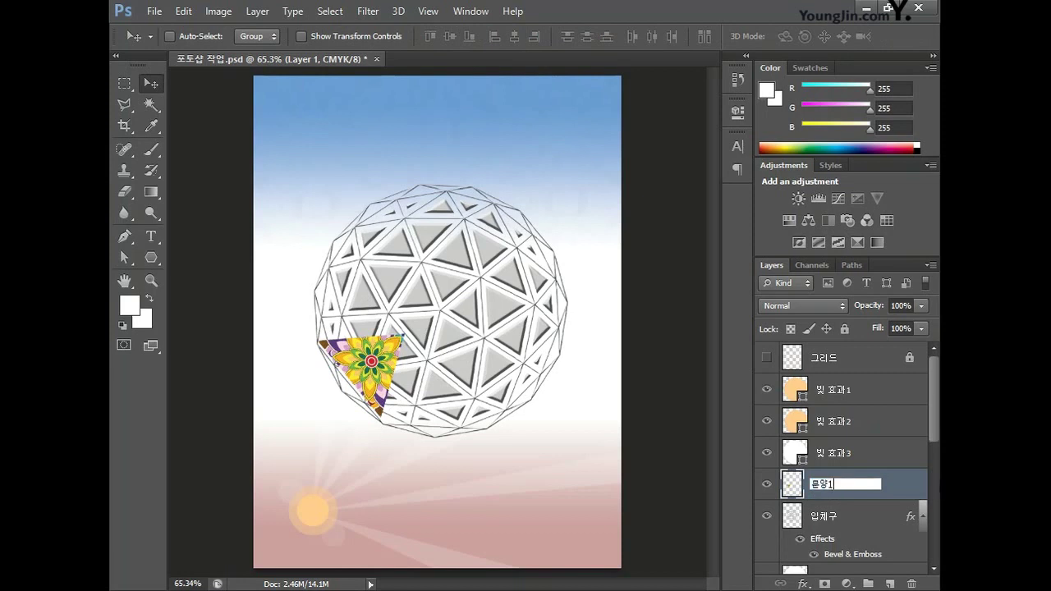
click(907, 487)
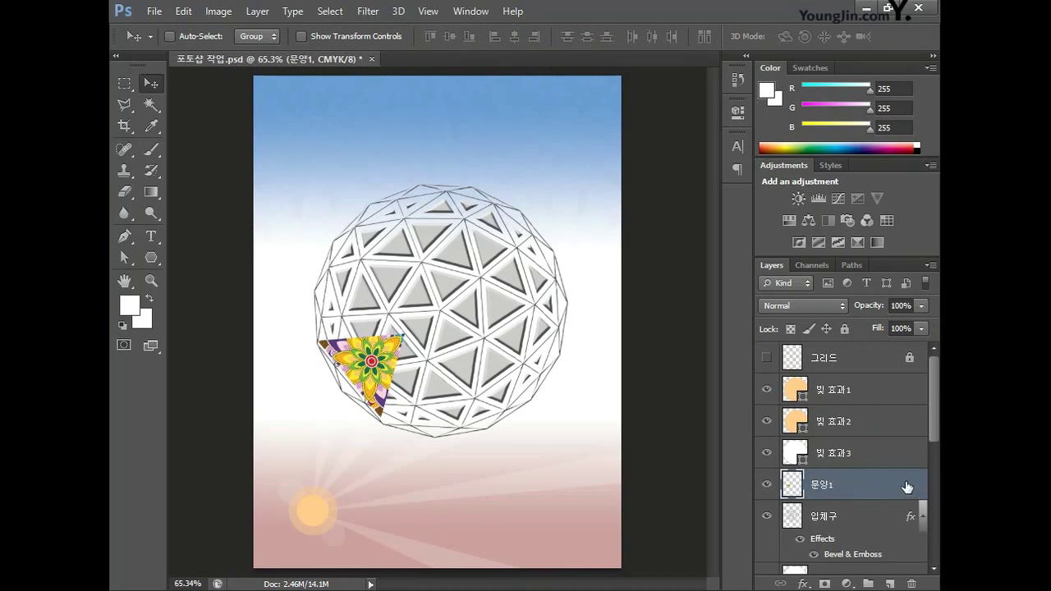
Step: Duplicate the 문양1 layer, scale the copy down, and fit it into a small triangular face near the sphere's centre
key(ctrl+j)
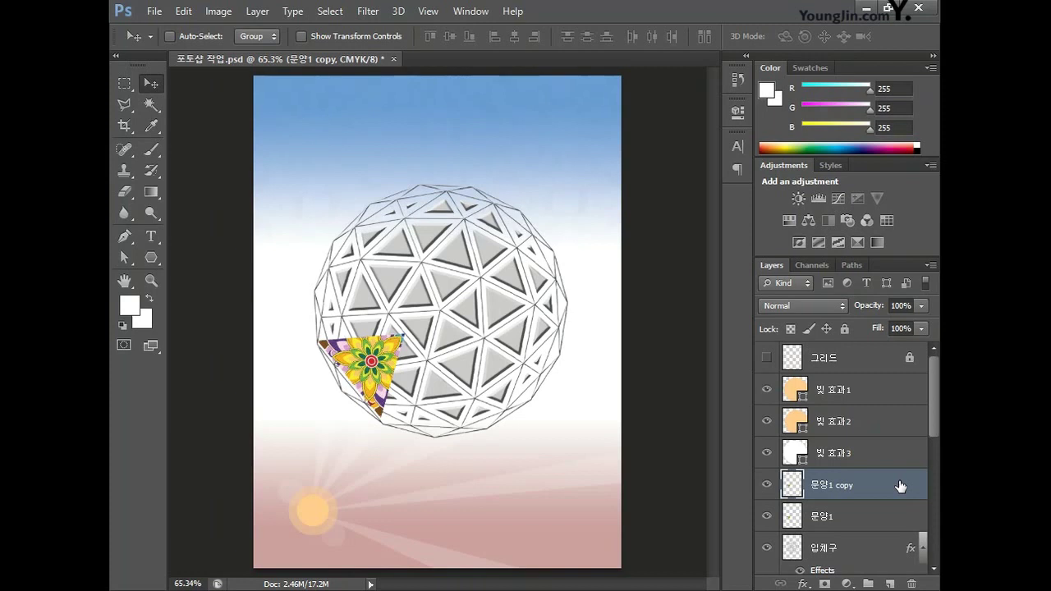
drag(413, 375, 482, 334)
key(ctrl+t)
drag(475, 294, 422, 325)
key(Return)
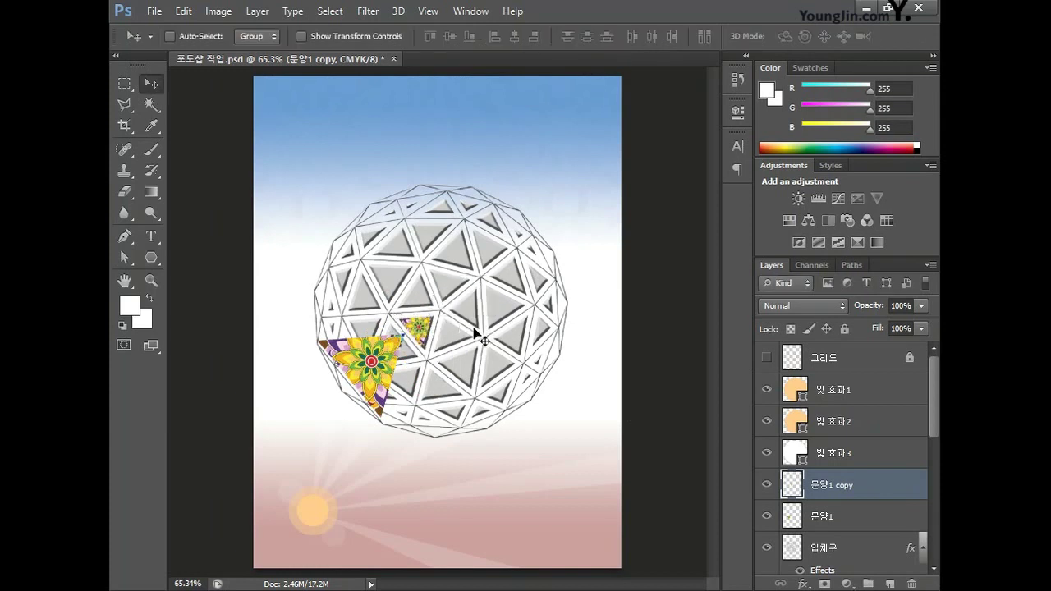
Step: Rename the duplicated pattern layer as 작은문양1
double_click(838, 486)
text(작은문양)
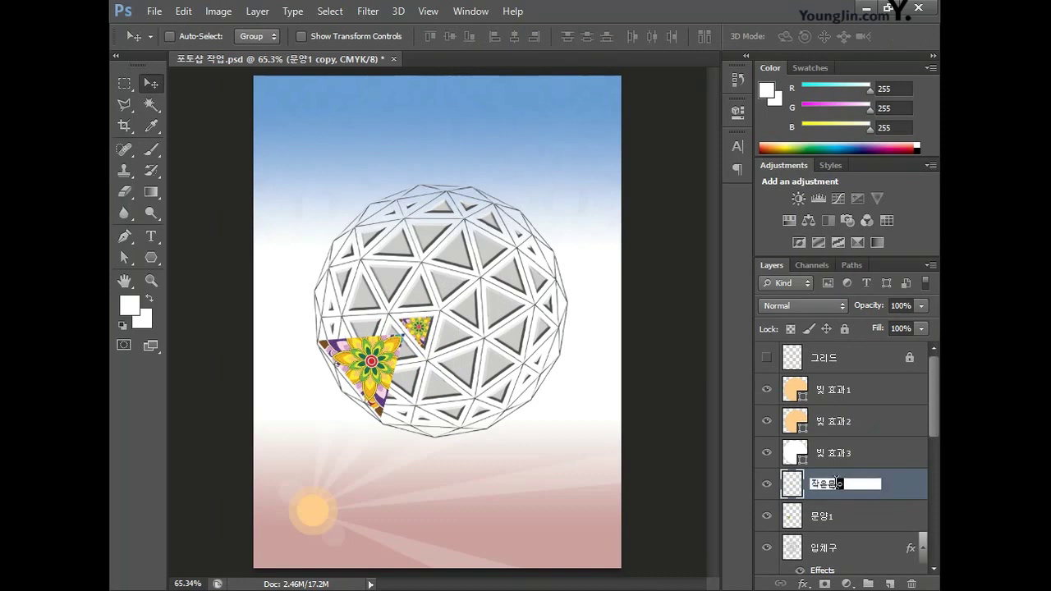
text(1)
key(Return)
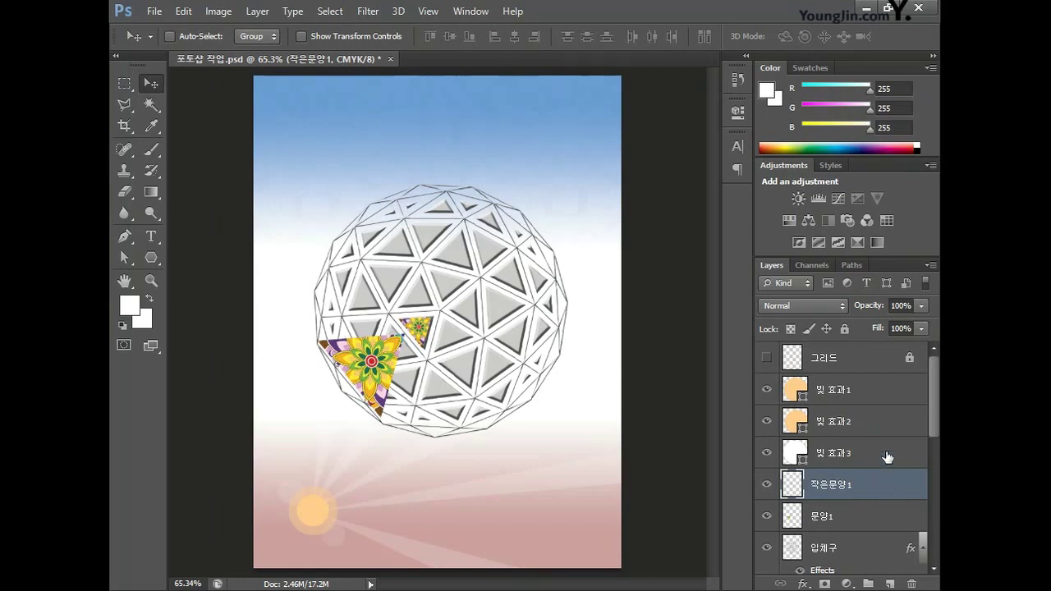
Step: Place the 작은문양1 layer directly above 입체구 and clip it to the sphere with a clipping mask
scroll(887, 458, down, 1)
drag(866, 452, 868, 503)
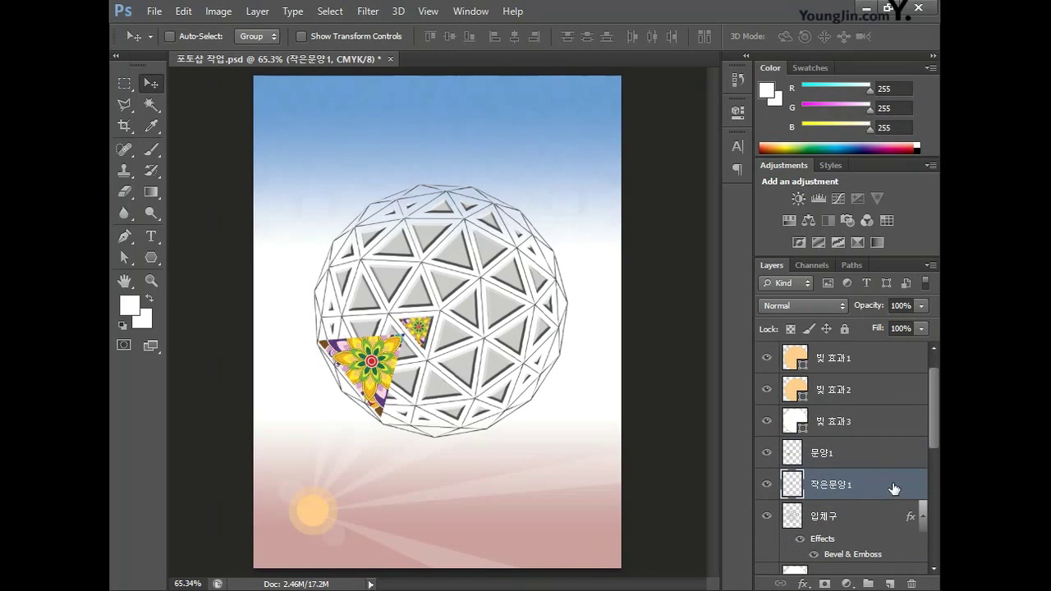
right_click(883, 485)
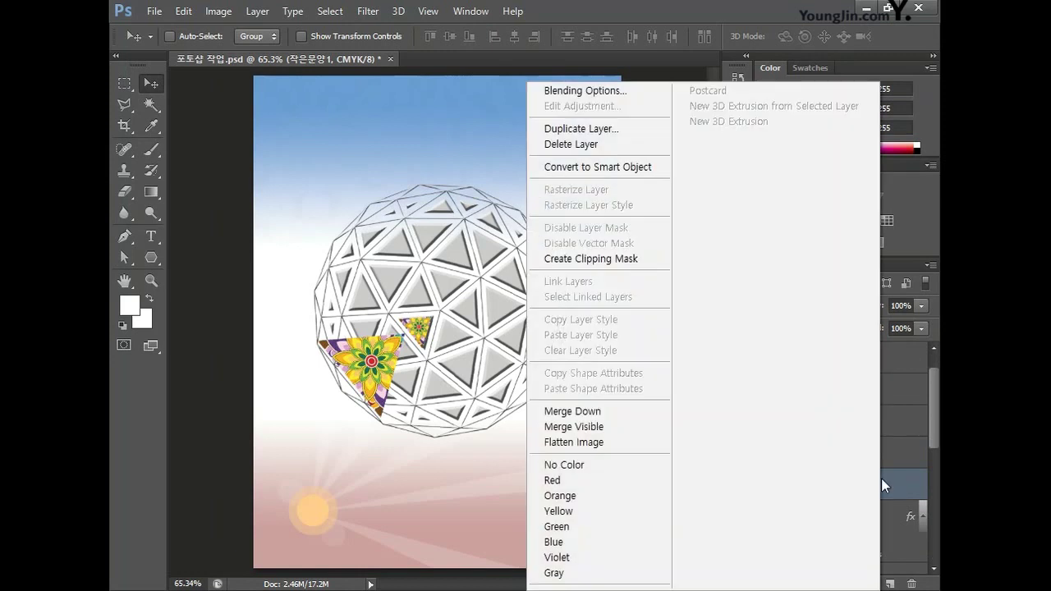
click(655, 260)
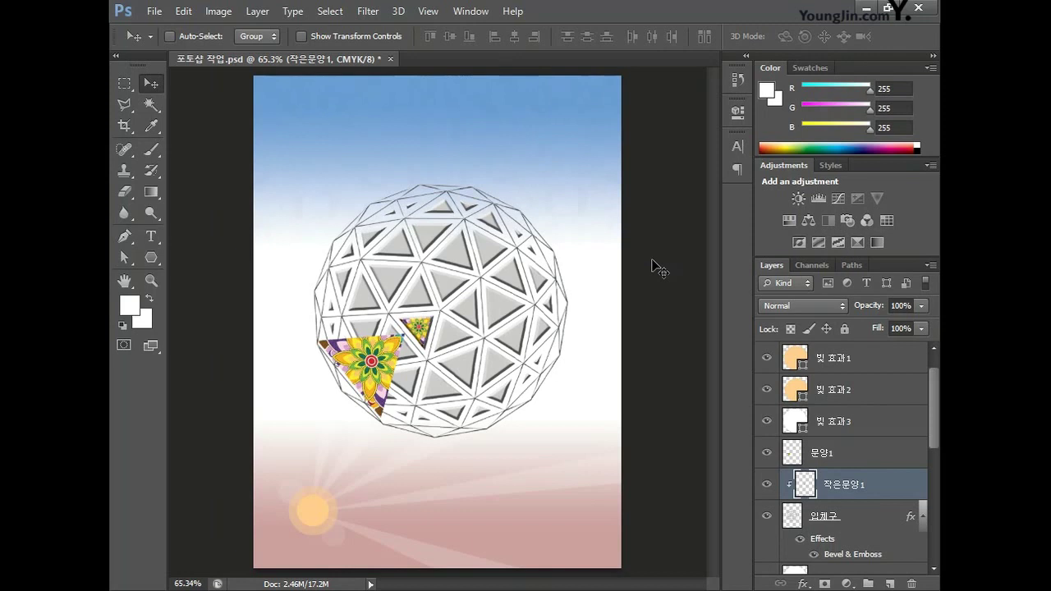
Step: Add a Drop Shadow to the 문양1 layer with 90% opacity, 6 px distance and 6 px size
click(894, 458)
double_click(894, 457)
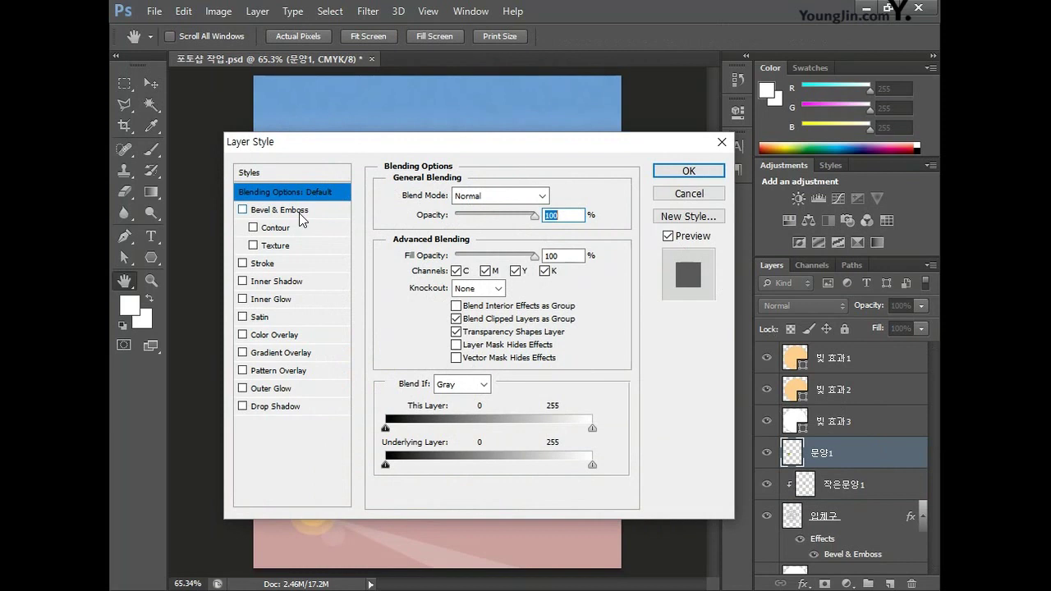
click(286, 408)
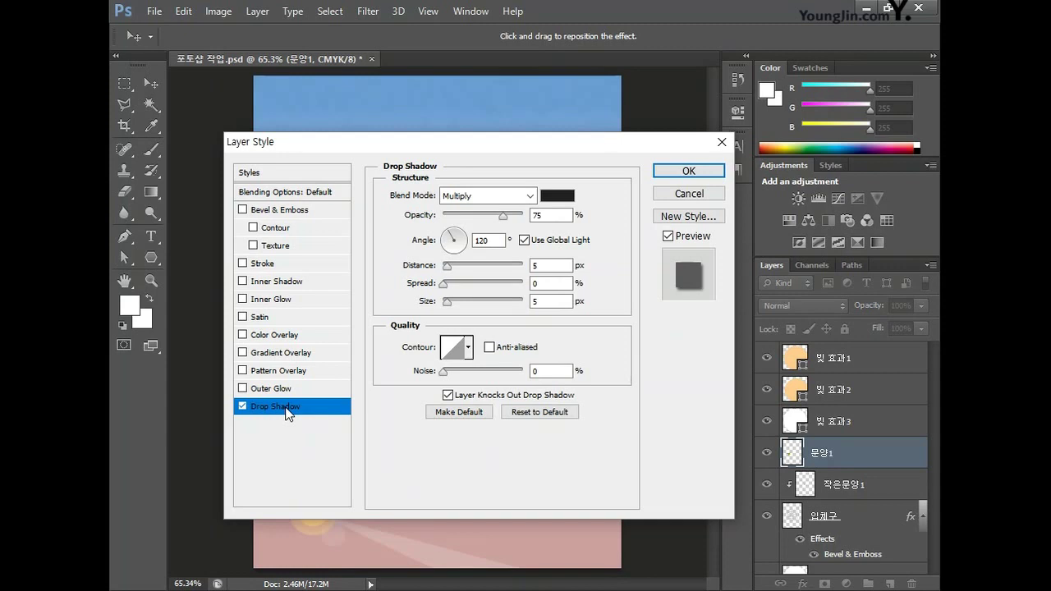
drag(572, 215, 530, 216)
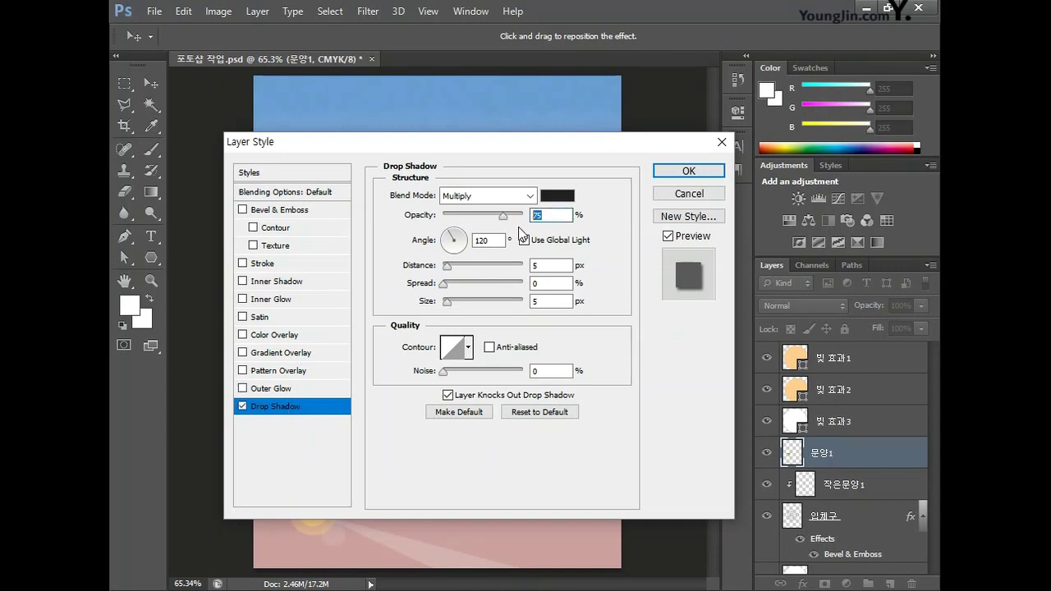
text(90)
key(Tab)
text(6)
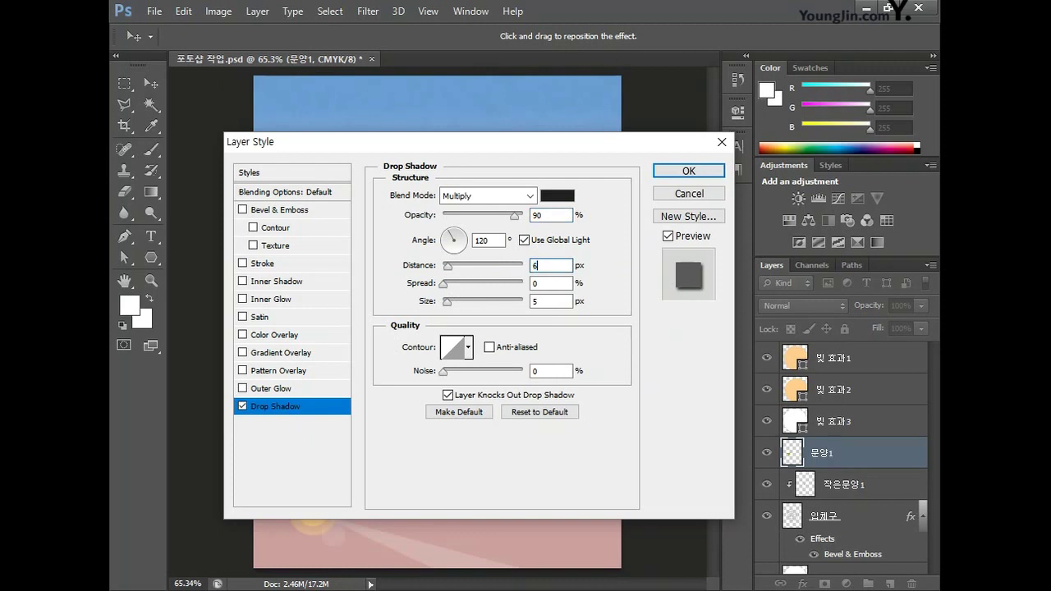
key(Tab)
key(Tab)
text(6)
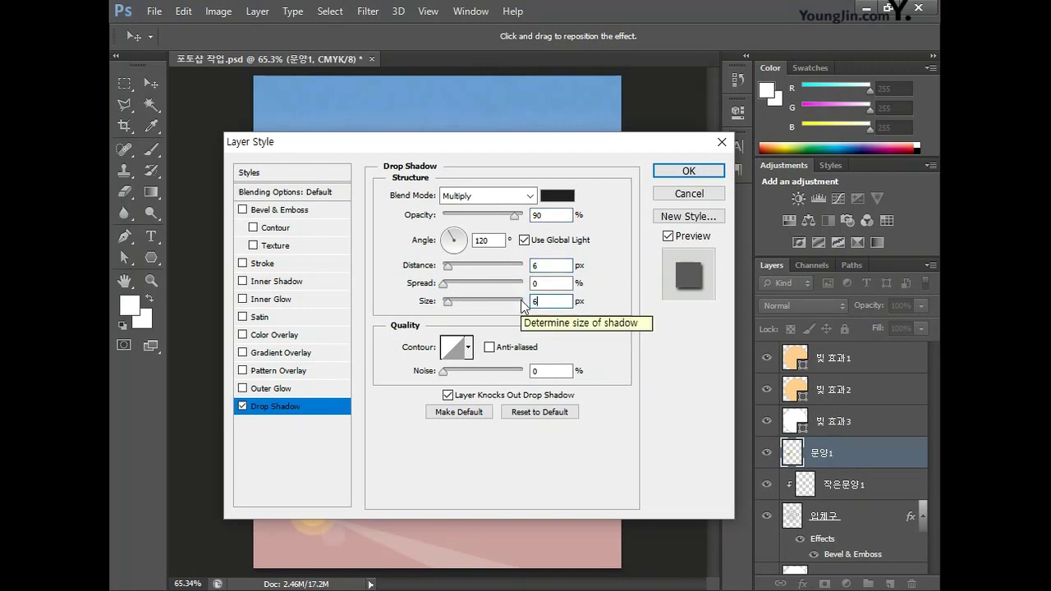
click(697, 172)
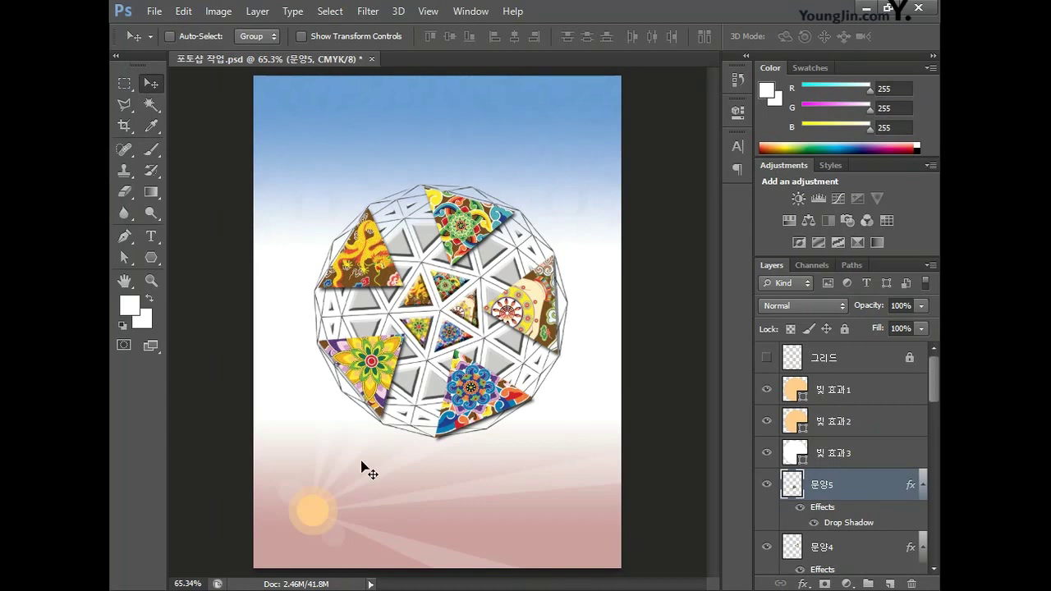
Step: Draw a 1 px line shape about 150 px by 45 px from the yellow-flower triangle's outer corner to its small matching triangle
scroll(357, 458, up, 3)
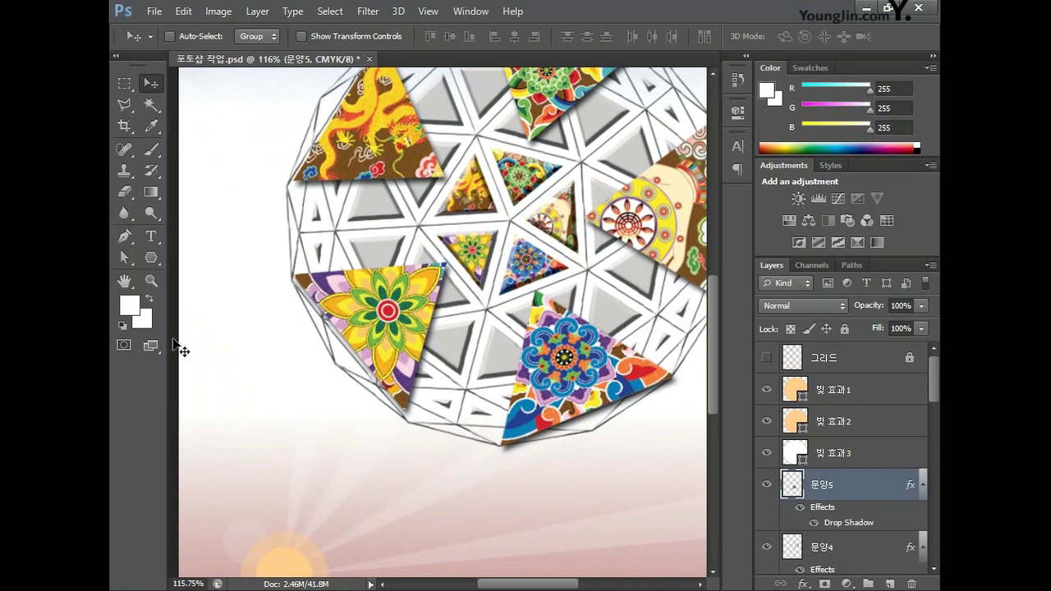
click(151, 261)
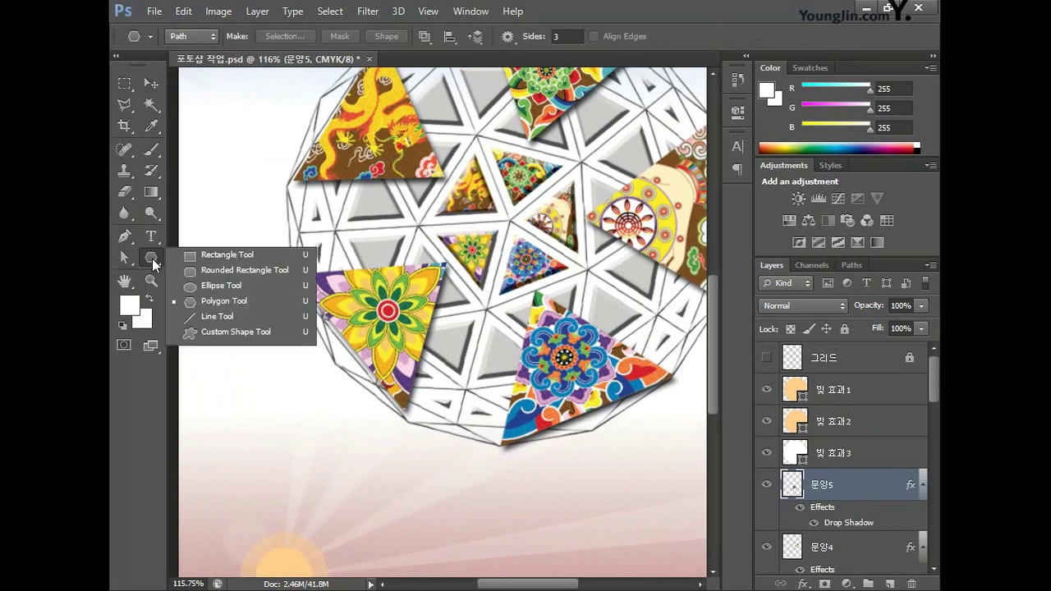
click(231, 315)
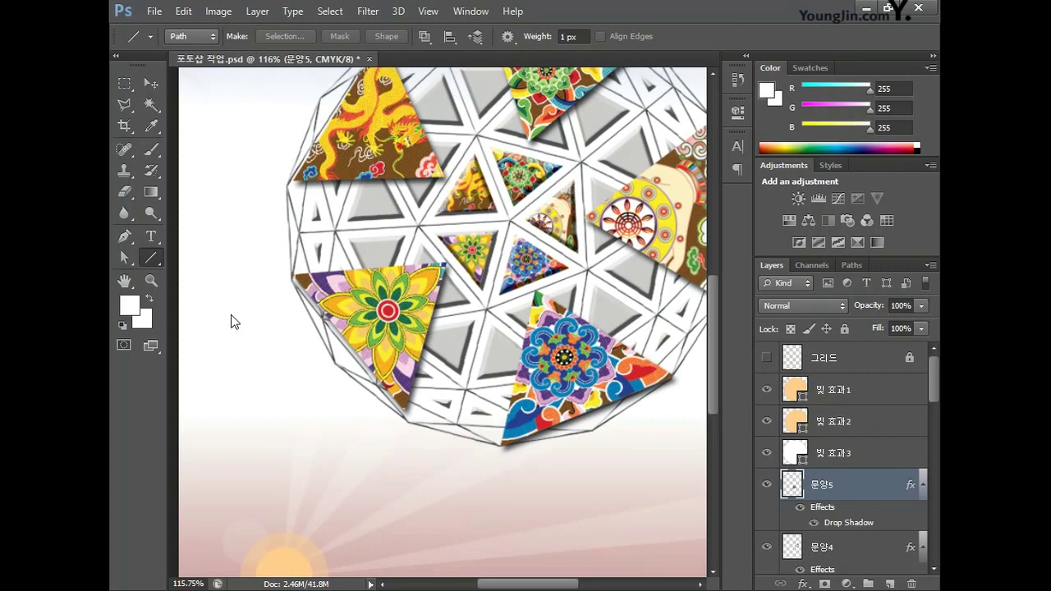
click(210, 36)
click(190, 52)
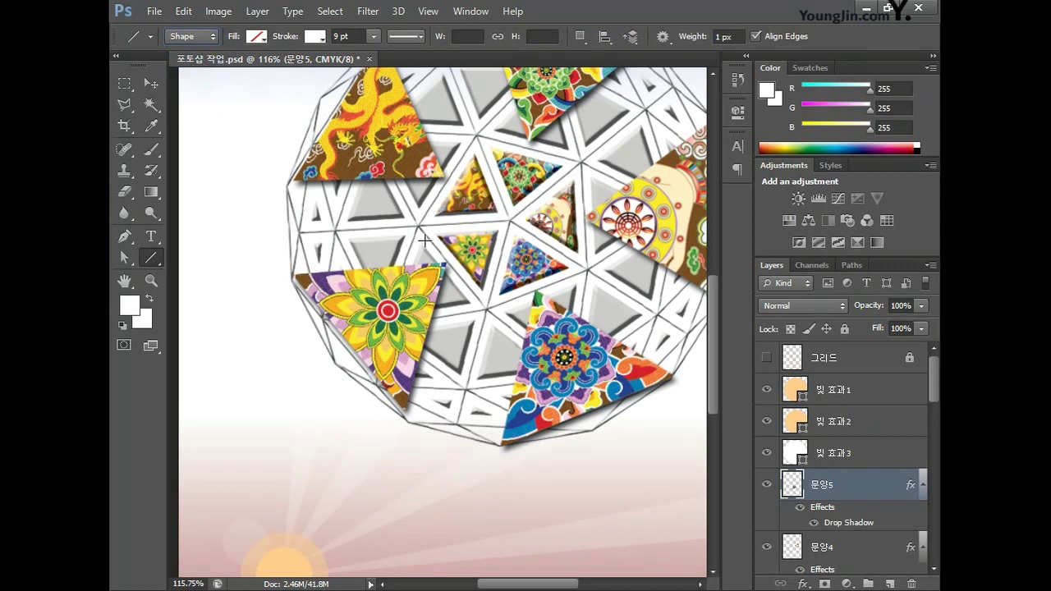
drag(298, 272, 435, 235)
Step: Fill the line shape with a grey of C 0, M 0, Y 0, K 70
click(257, 36)
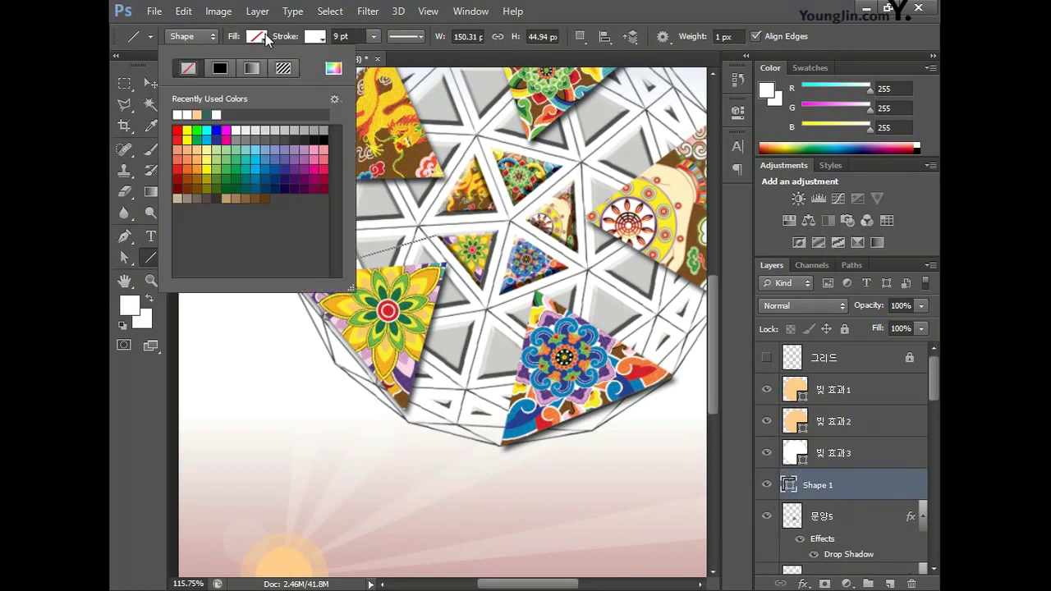
click(333, 69)
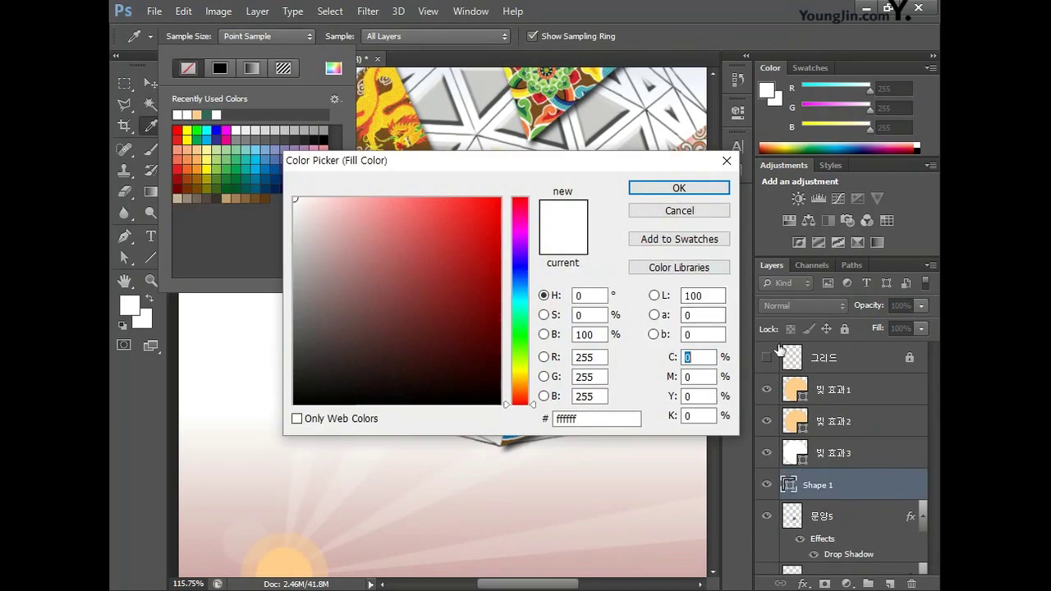
key(Tab)
key(Tab)
key(Tab)
text(70)
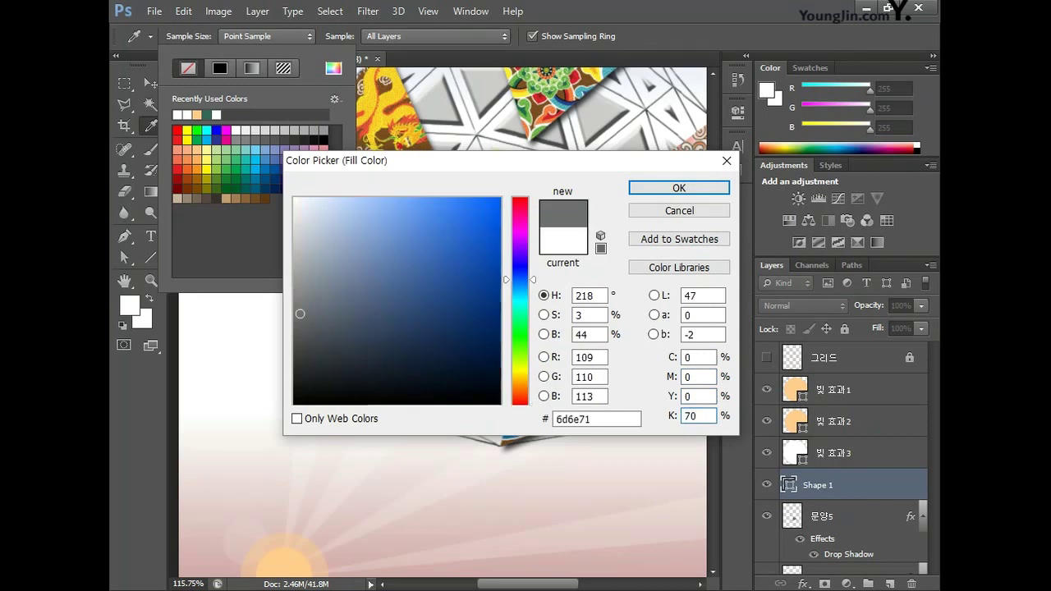
click(702, 191)
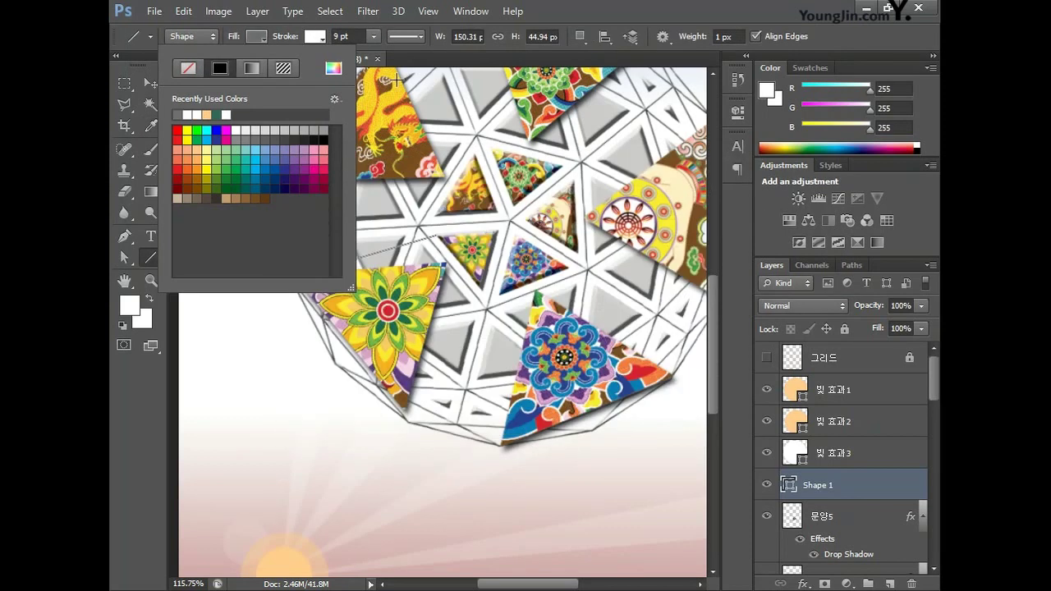
click(264, 38)
Step: Draw nine more 1 px line shapes around the sphere, linking the outer vertices and large pattern triangles to the small central triangles
click(902, 307)
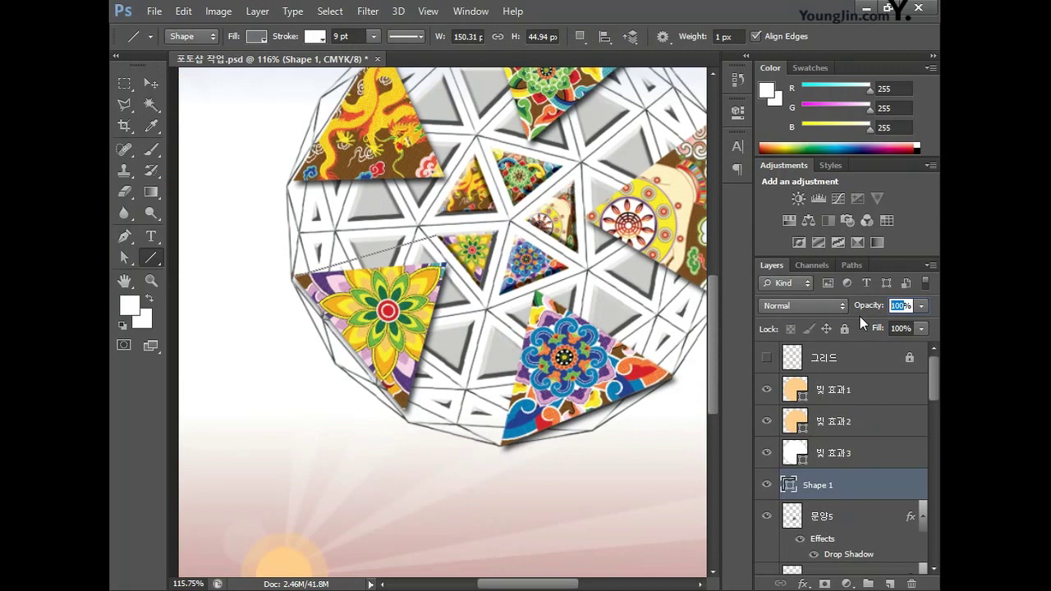
drag(408, 404, 480, 289)
scroll(716, 379, up, 3)
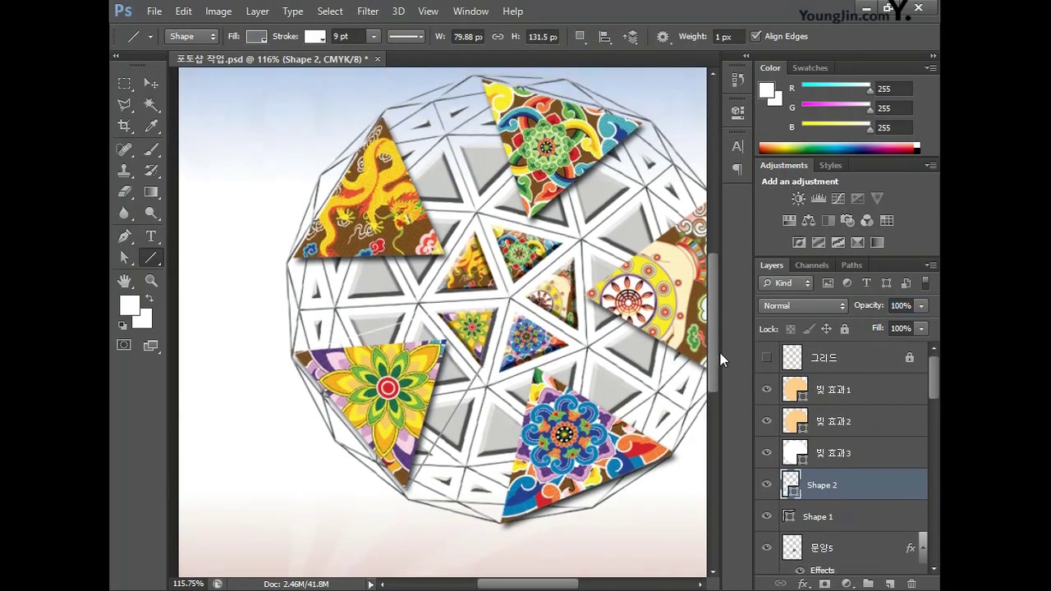
scroll(719, 353, right, 3)
drag(430, 379, 429, 530)
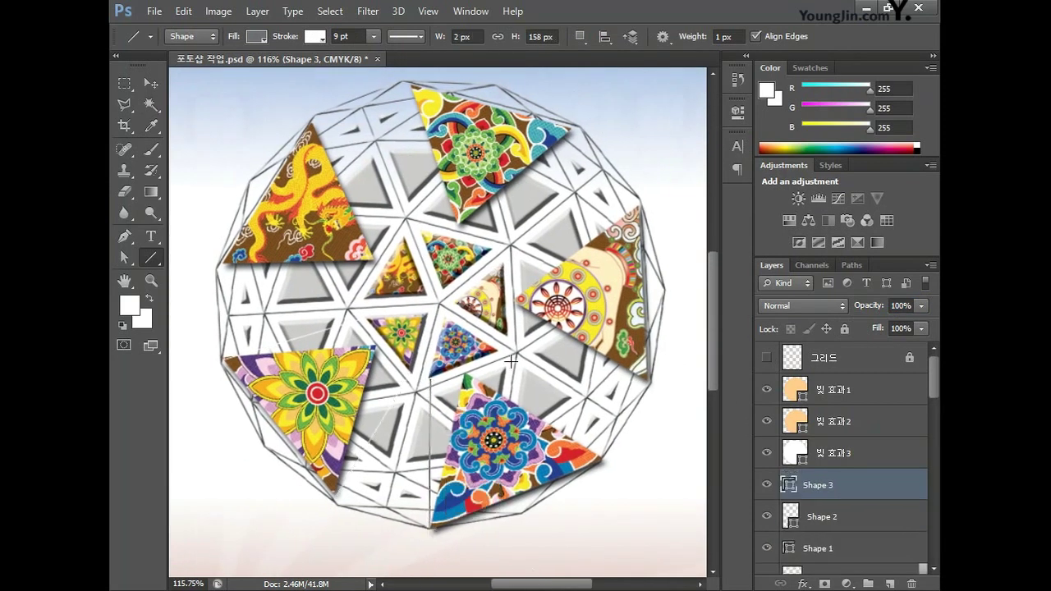
drag(499, 353, 599, 454)
drag(504, 335, 643, 381)
drag(500, 269, 615, 223)
drag(567, 131, 496, 247)
drag(400, 85, 414, 215)
drag(313, 124, 399, 234)
drag(220, 264, 364, 298)
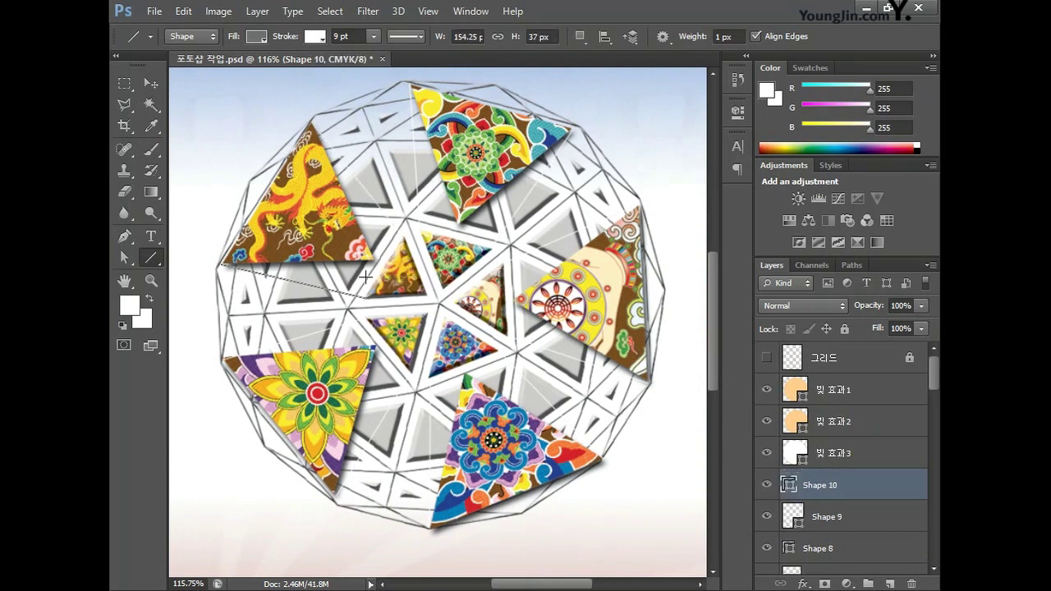
Step: Merge the line layers Shape 1 through Shape 10 into a single shape layer
click(151, 83)
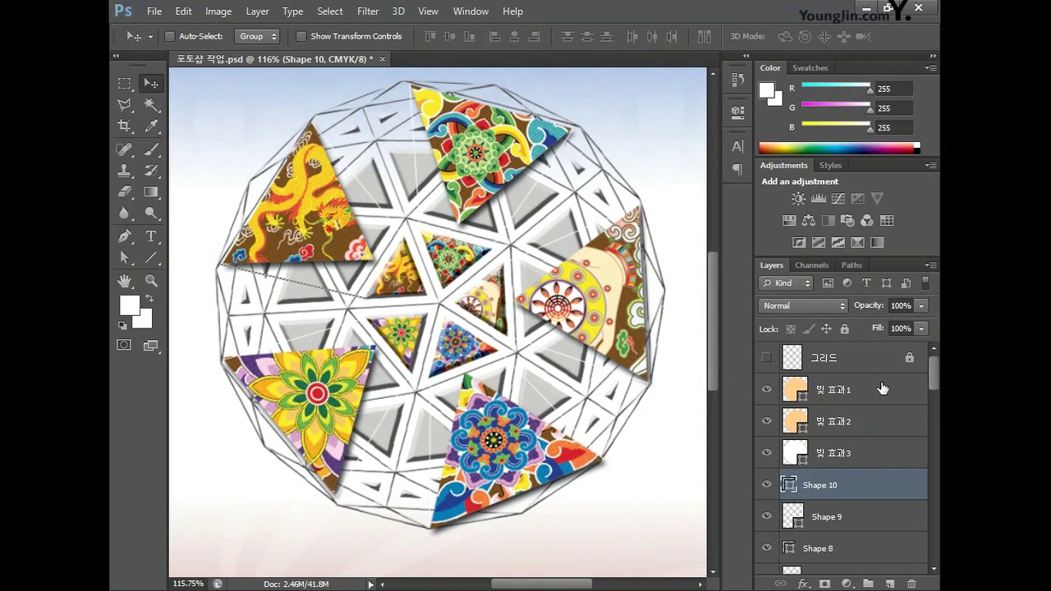
scroll(873, 399, down, 2)
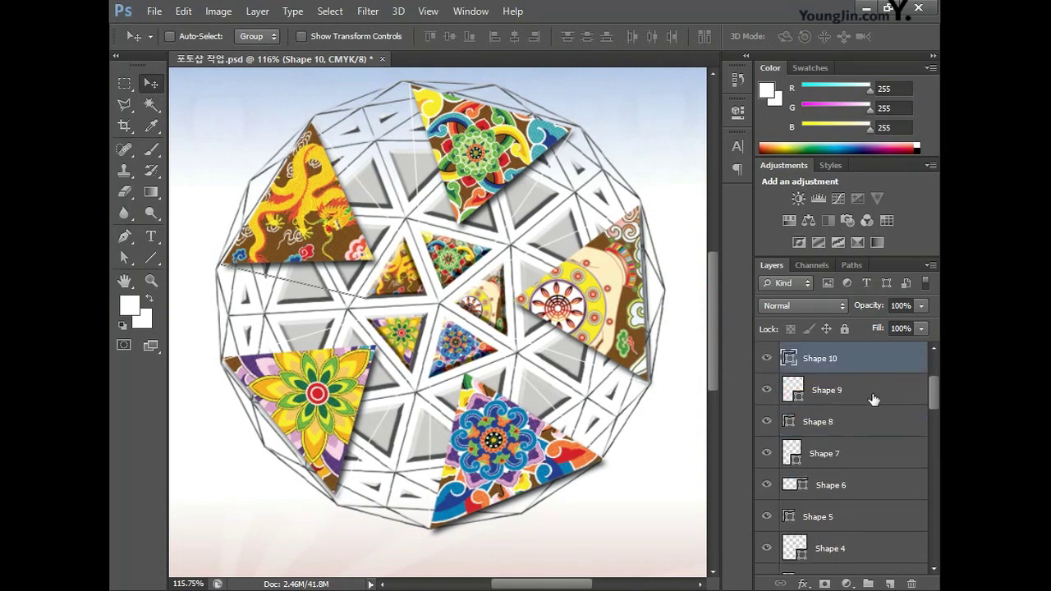
drag(933, 397, 933, 428)
shift+click(865, 448)
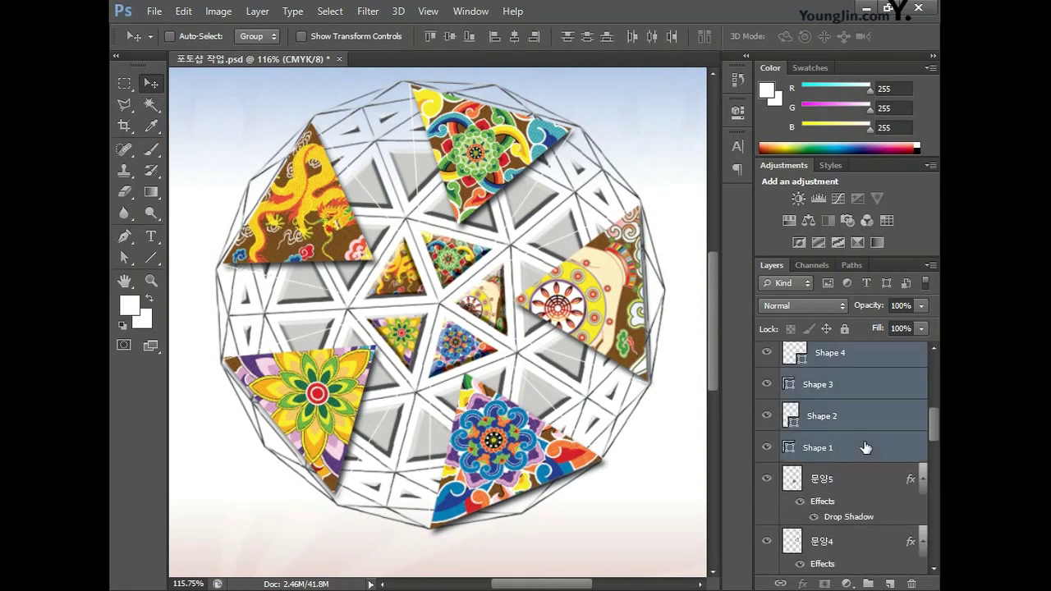
scroll(866, 447, up, 2)
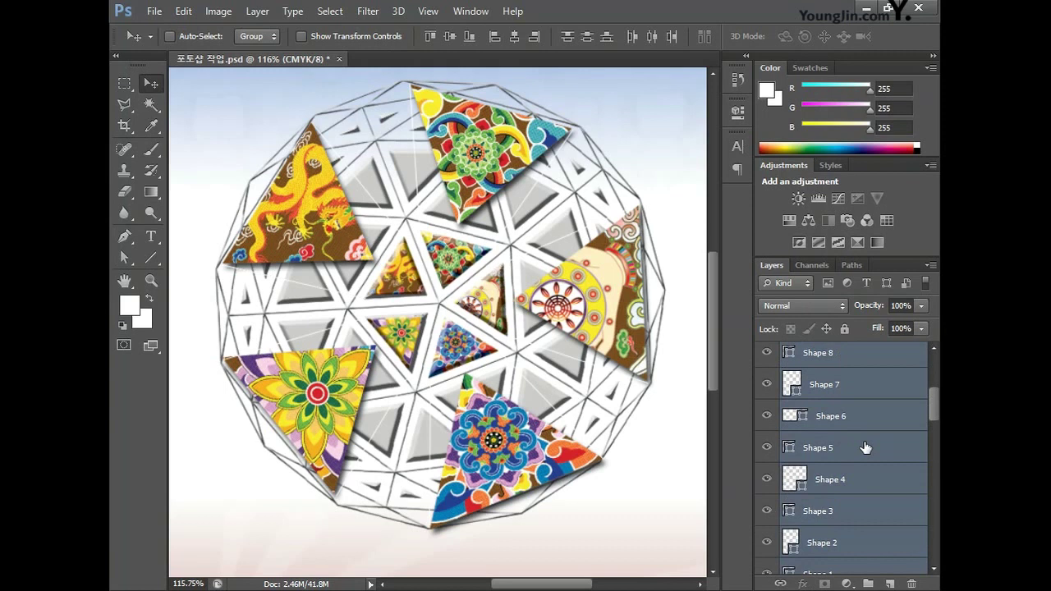
key(ctrl+e)
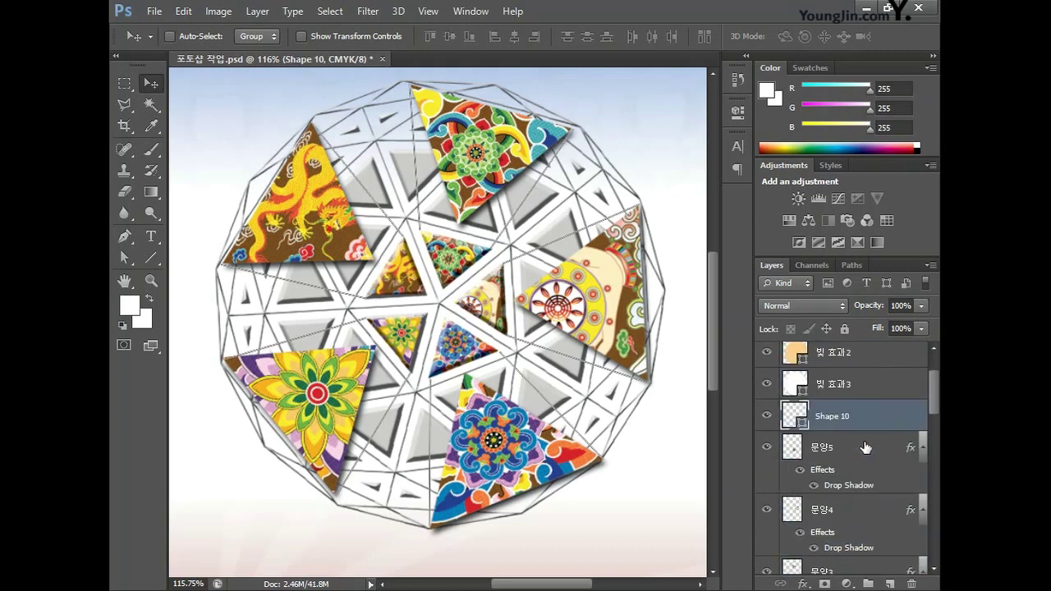
Step: Rename the merged line layer as 연결선
double_click(841, 416)
text(연결선)
key(Return)
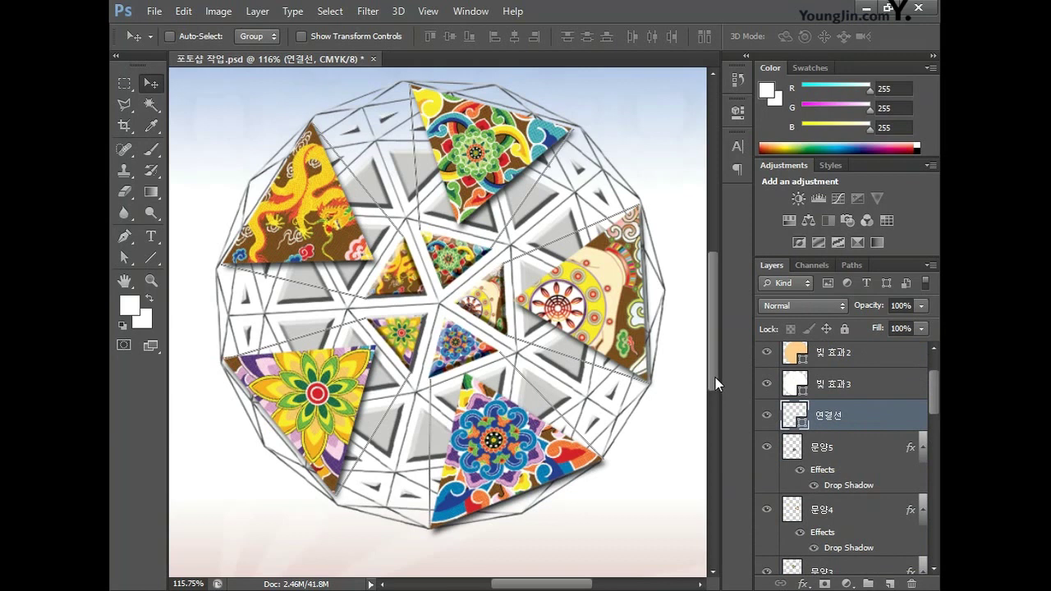
Step: Duplicate all sphere layers from 연결선 down to 입체구 and merge the copies into one layer
scroll(664, 373, down, 2)
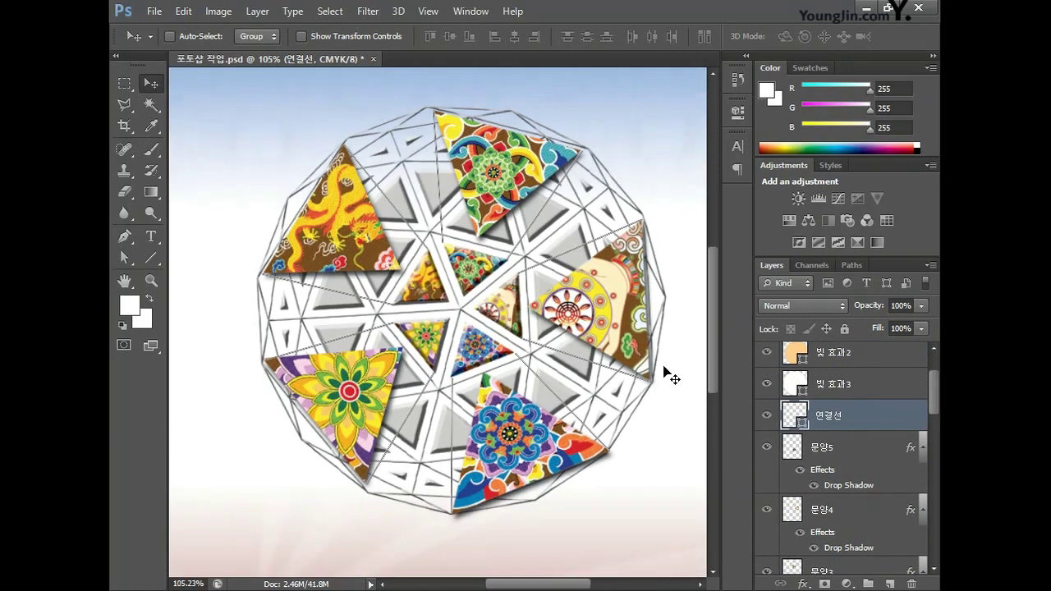
scroll(663, 373, down, 2)
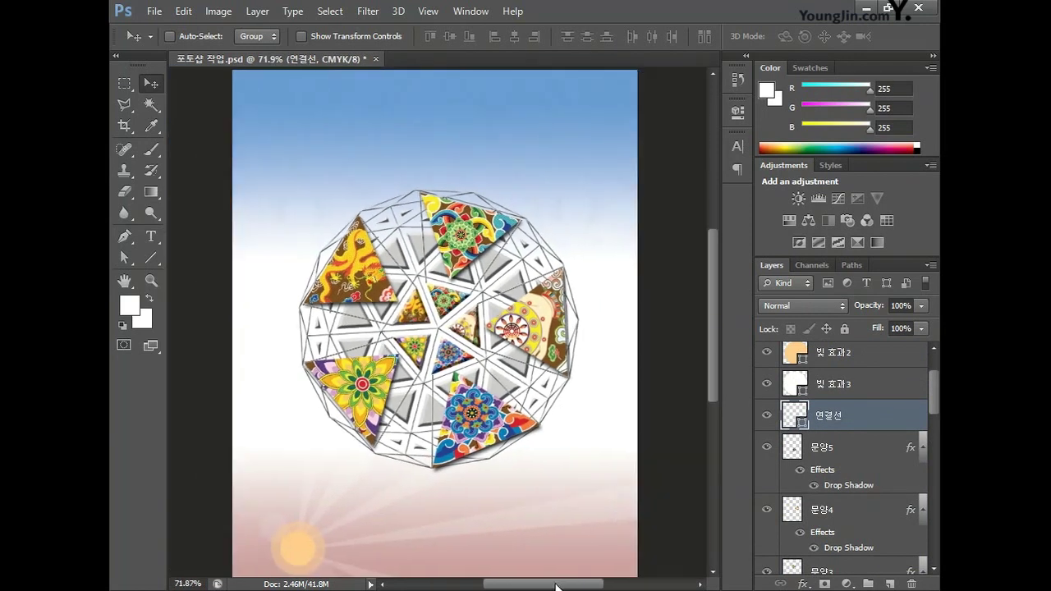
double_click(126, 282)
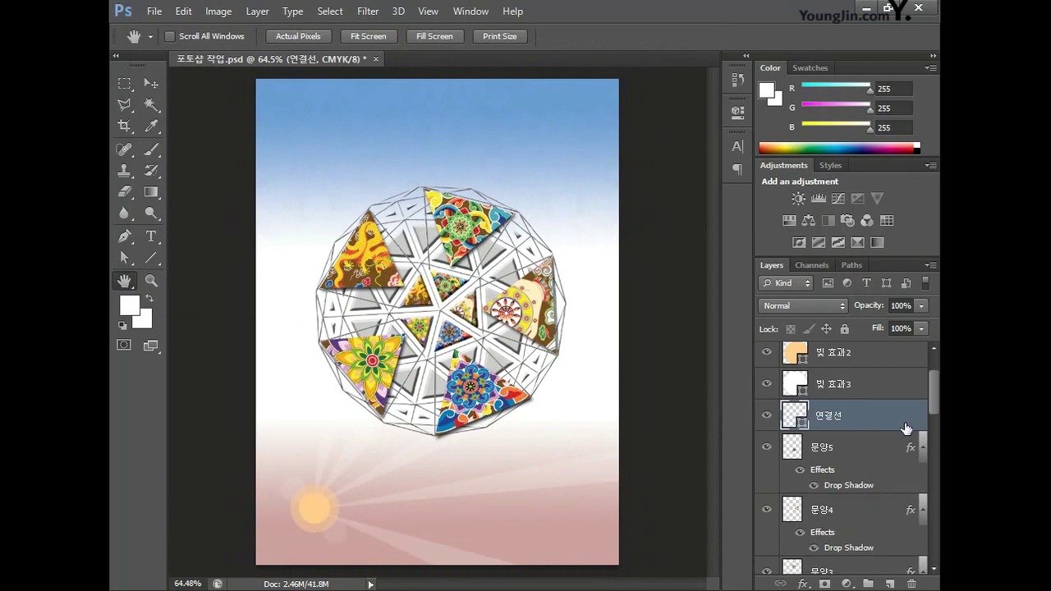
scroll(889, 411, down, 1)
scroll(882, 420, down, 3)
scroll(881, 421, down, 5)
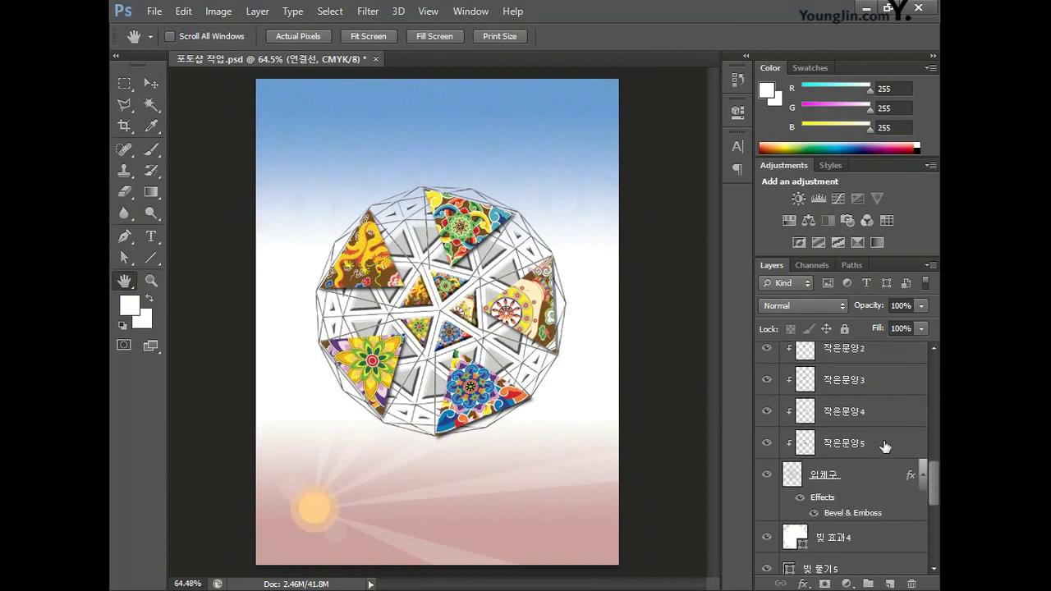
shift+click(870, 477)
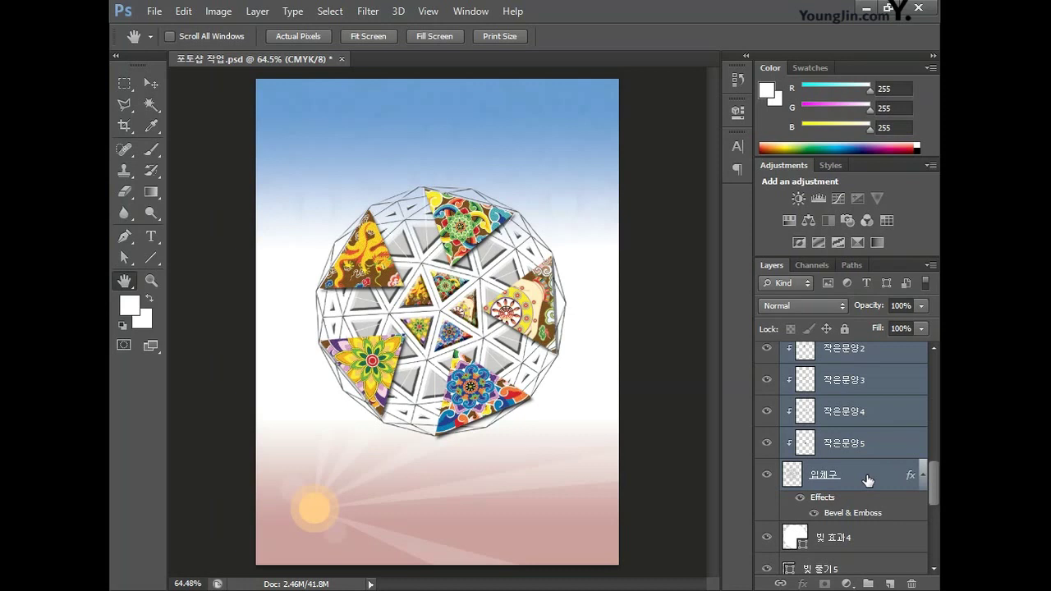
drag(879, 473, 890, 583)
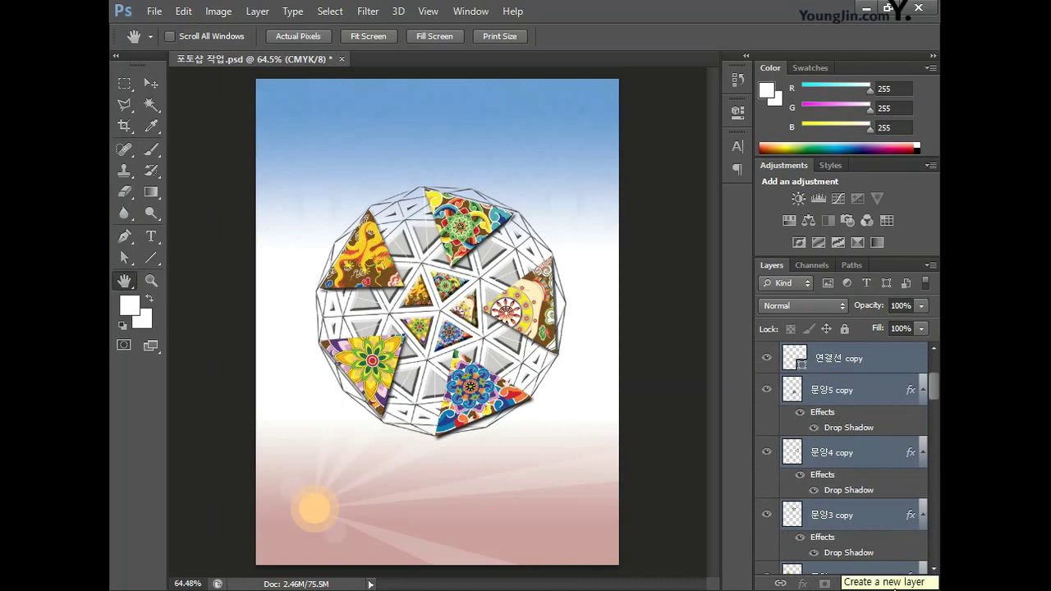
key(ctrl+e)
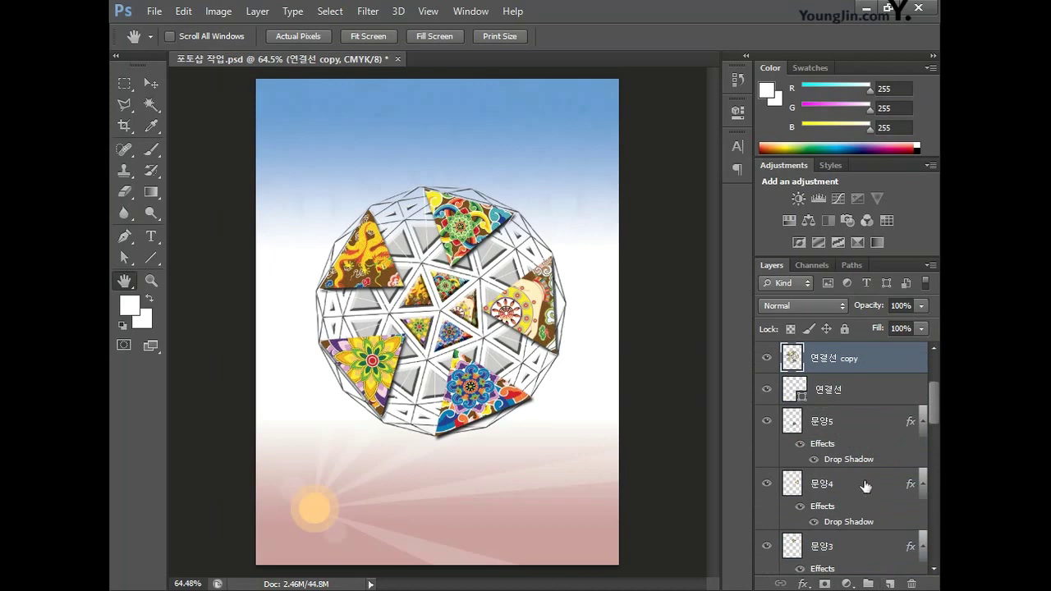
Step: Rename the merged sphere copy as 입체구2
scroll(862, 440, up, 2)
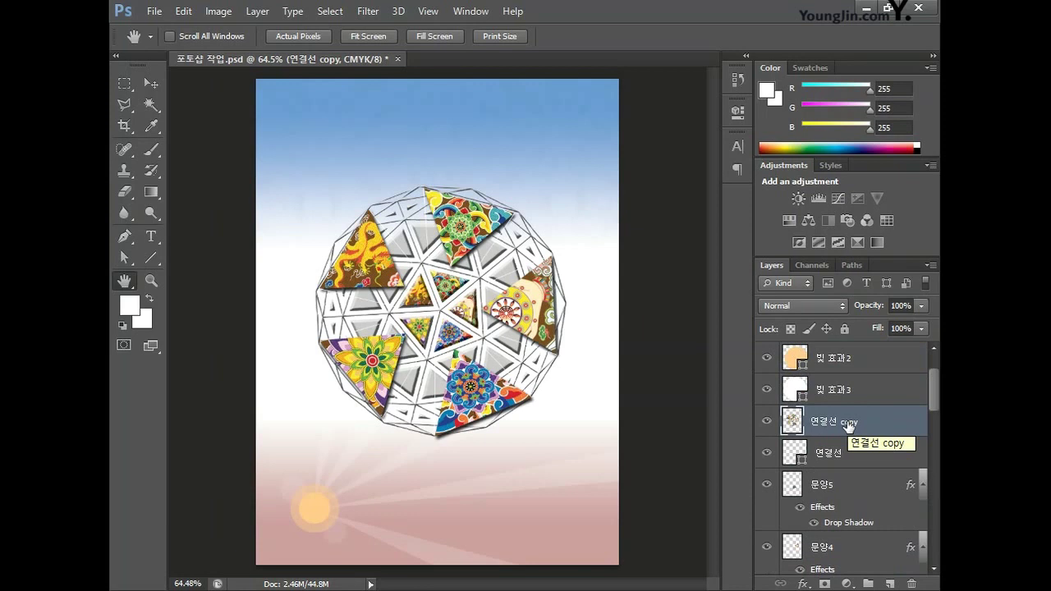
double_click(846, 422)
text(ㅇ입체구2)
key(Return)
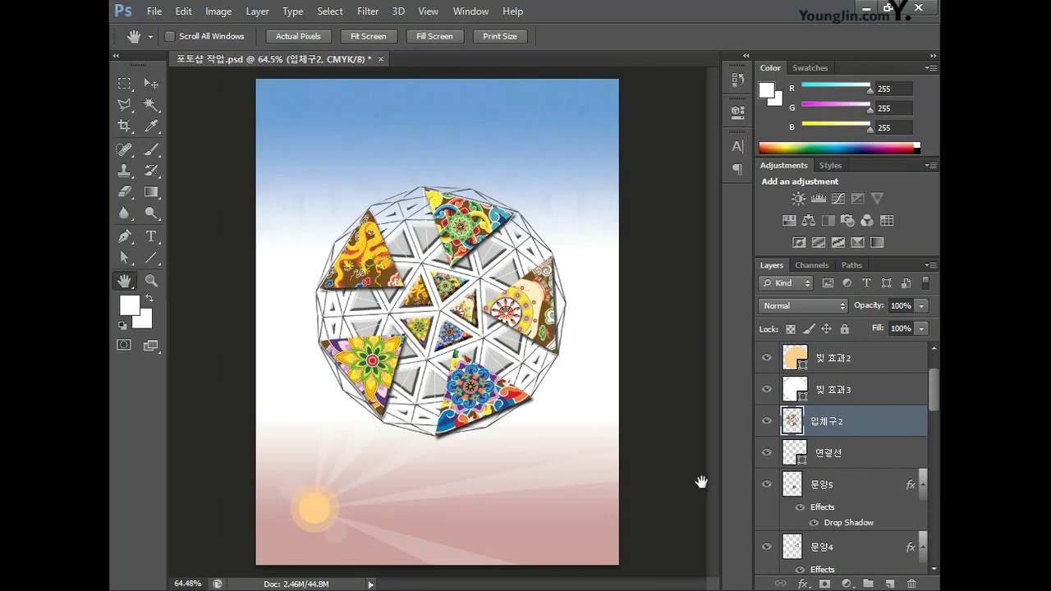
Step: Scale the 입체구2 sphere down and place it in the blue sky at the poster's upper right
key(ctrl+t)
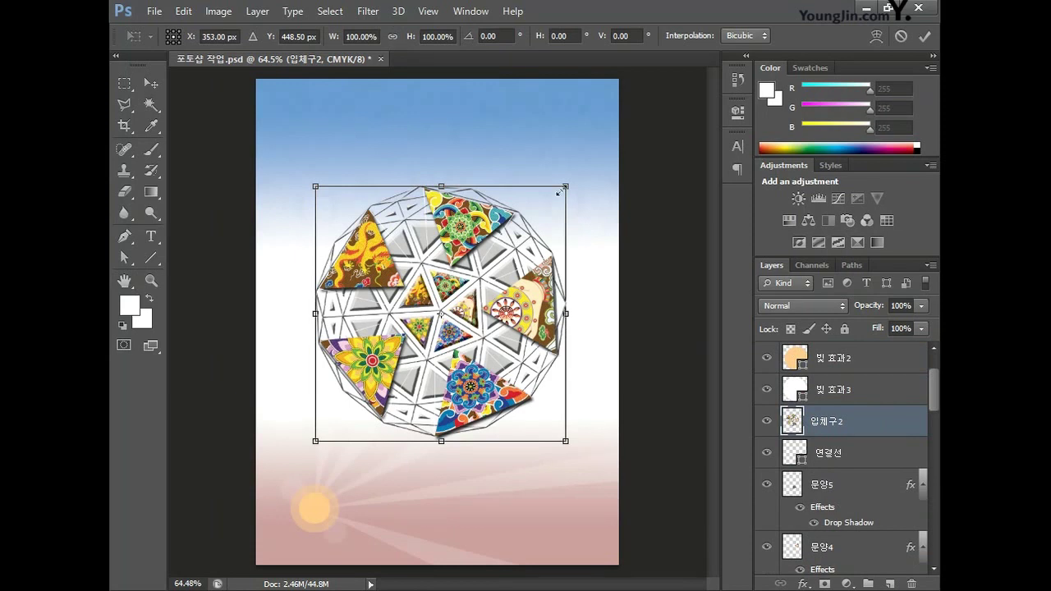
drag(565, 187, 581, 106)
key(Return)
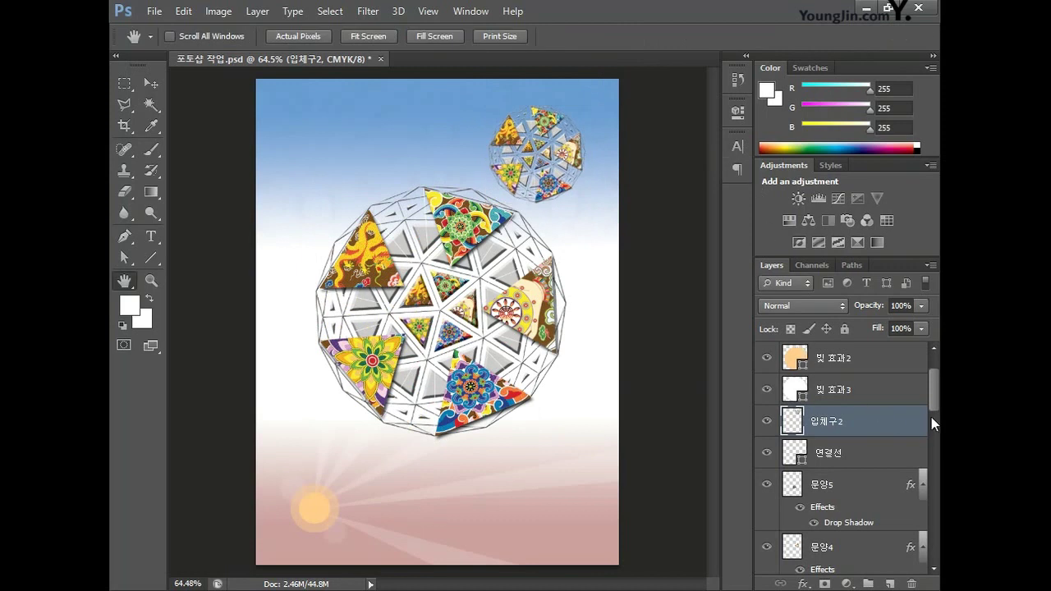
Step: Duplicate 입체구2, scale the copy to about 56%, and place it above the sun at the poster's lower left
key(ctrl+j)
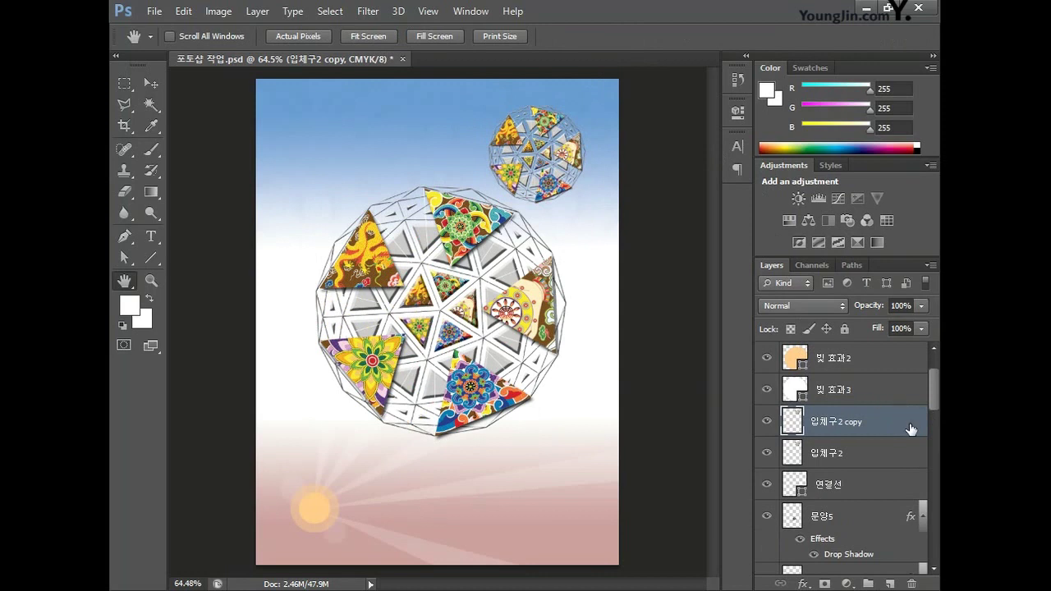
key(ctrl+t)
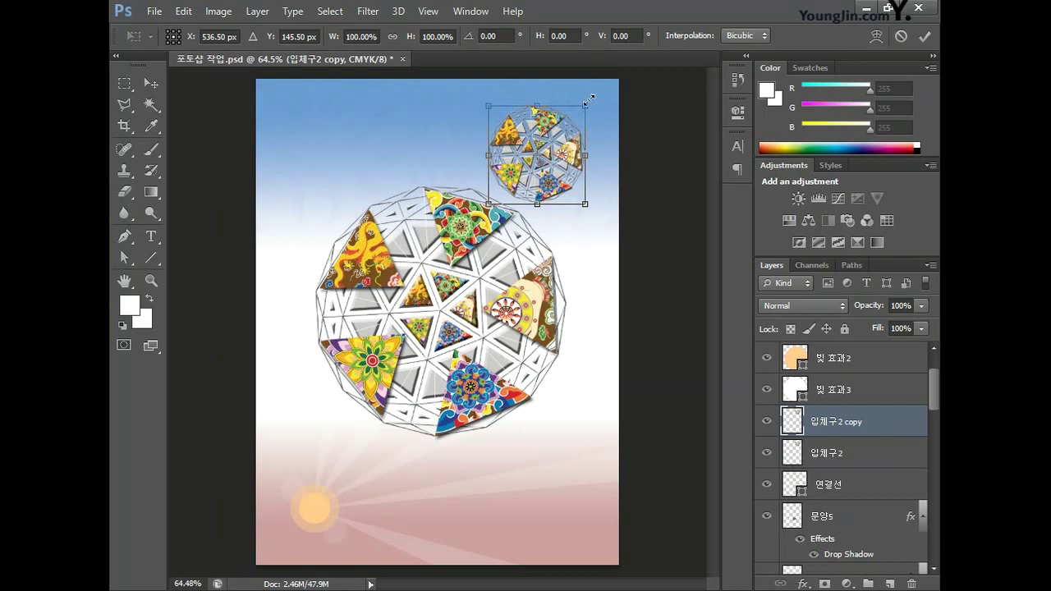
drag(586, 102, 340, 424)
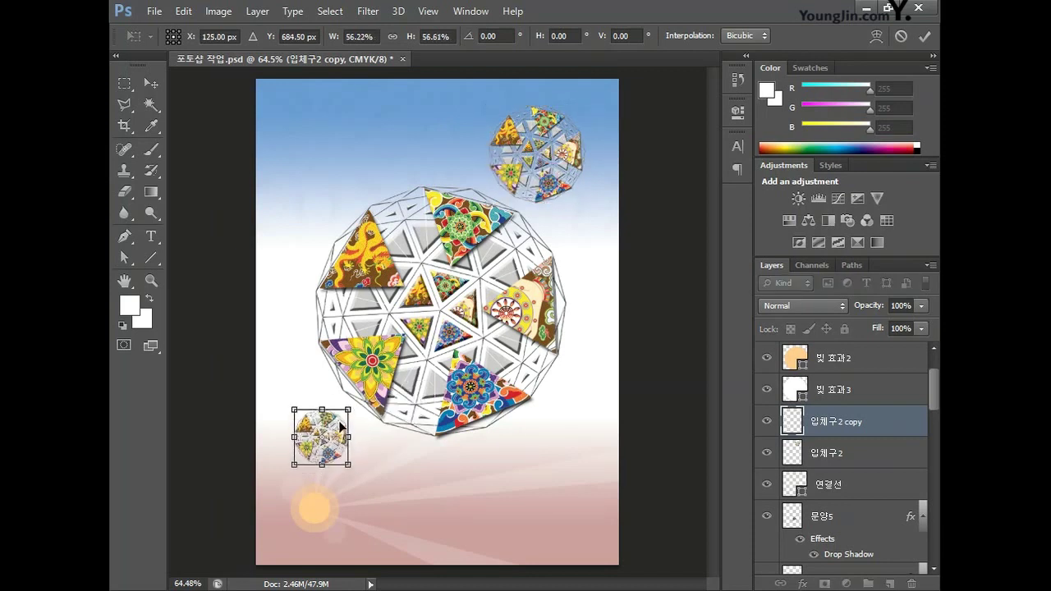
key(Return)
Step: Duplicate the small sphere above the sun, scale the copy down further, and place it to the sun's upper right
key(ctrl+j)
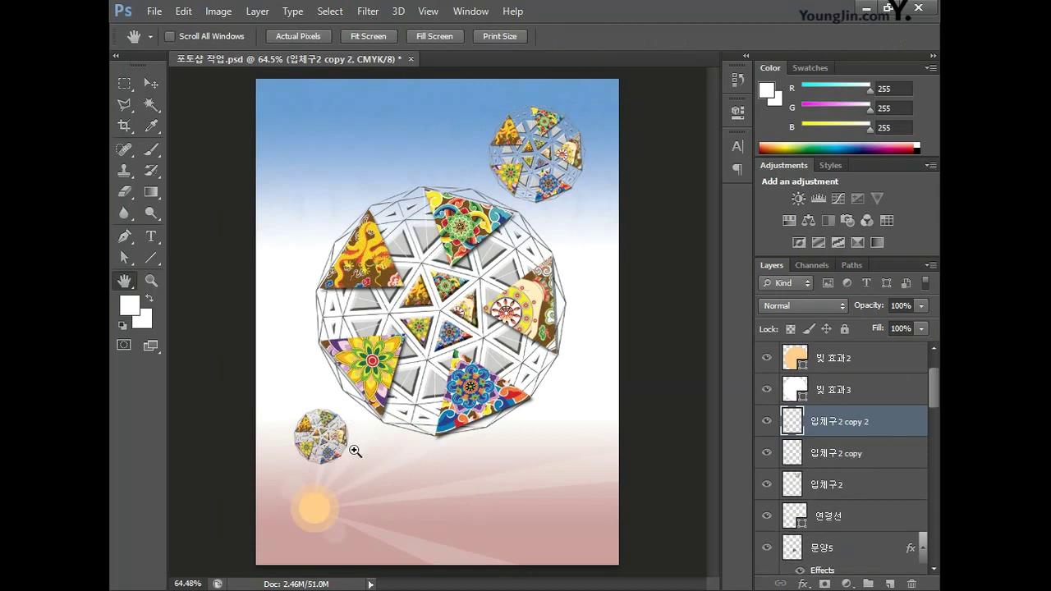
key(ctrl+t)
drag(351, 408, 401, 480)
key(Return)
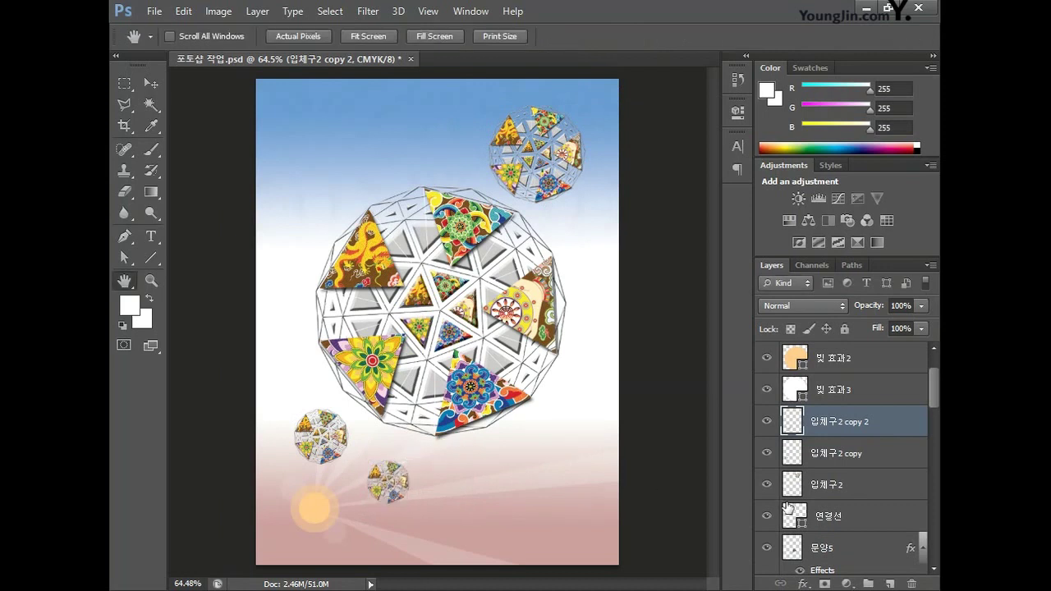
Step: Rename the two smaller sphere copy layers as 입체구3 and 입체구4
double_click(851, 453)
text(입체구3)
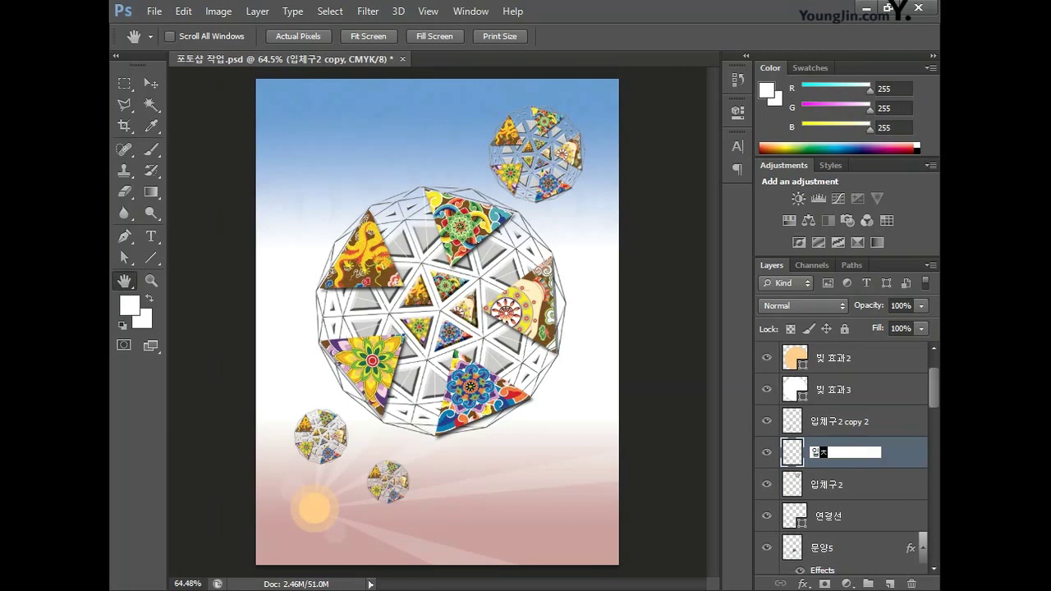
double_click(858, 421)
text(입체구4)
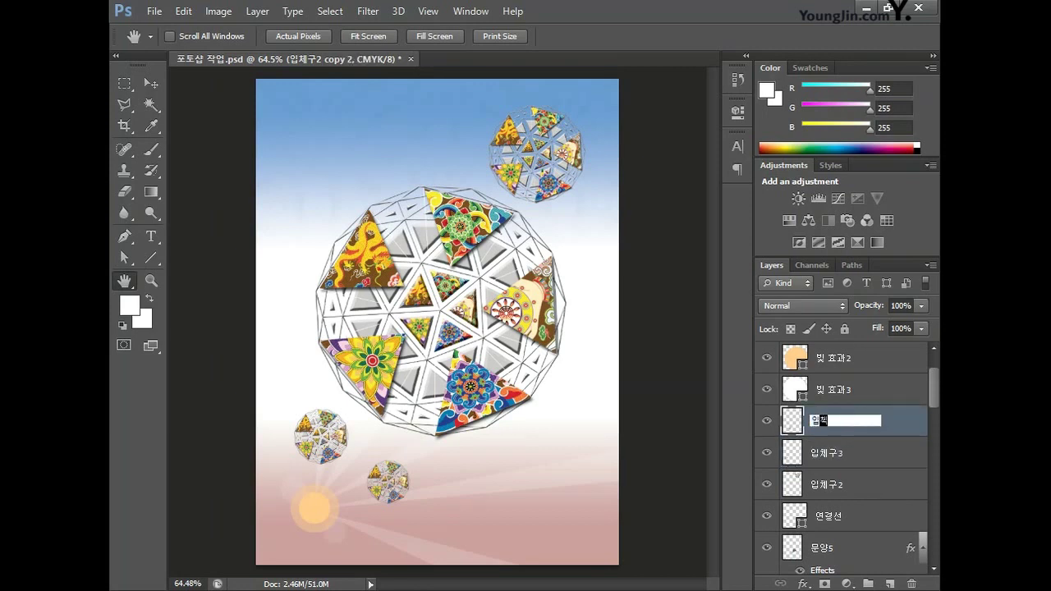
key(Return)
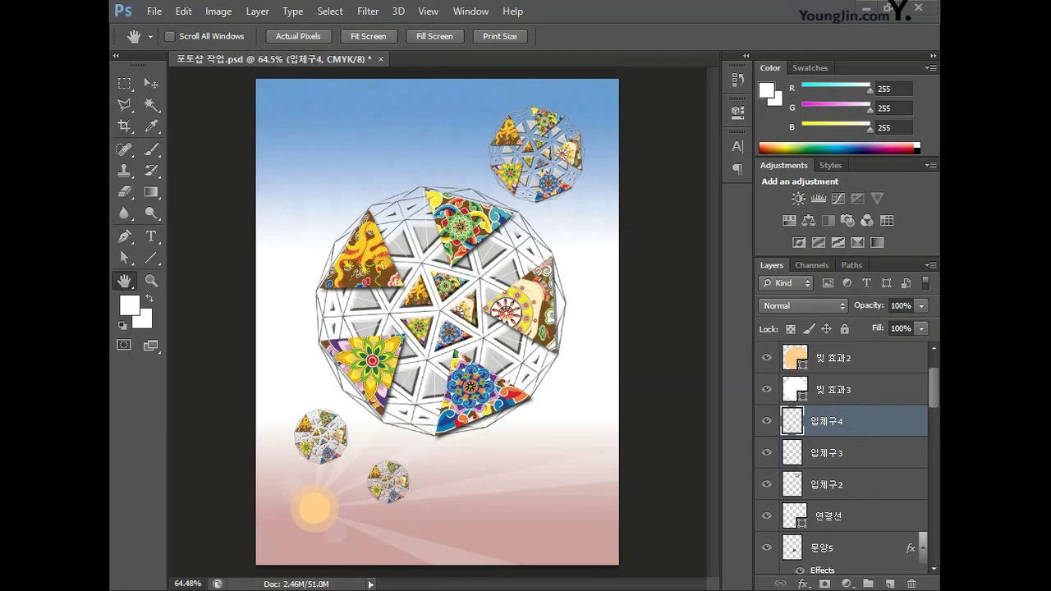
Step: Switch to Illustrator, copy the white cloud pattern above the gray bars, and return to the Photoshop poster
key(alt+Tab)
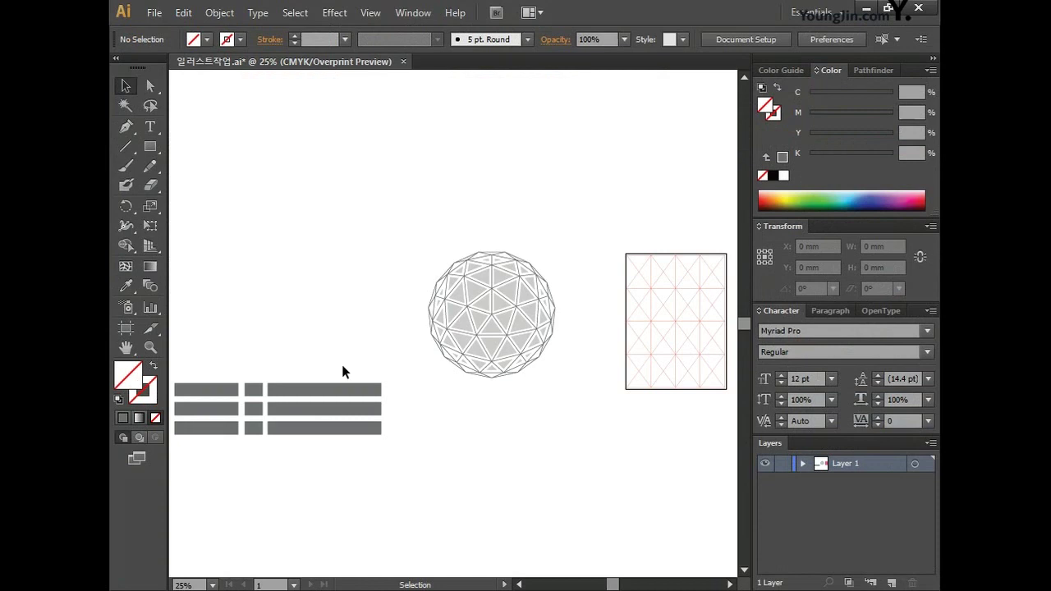
key(ctrl+v)
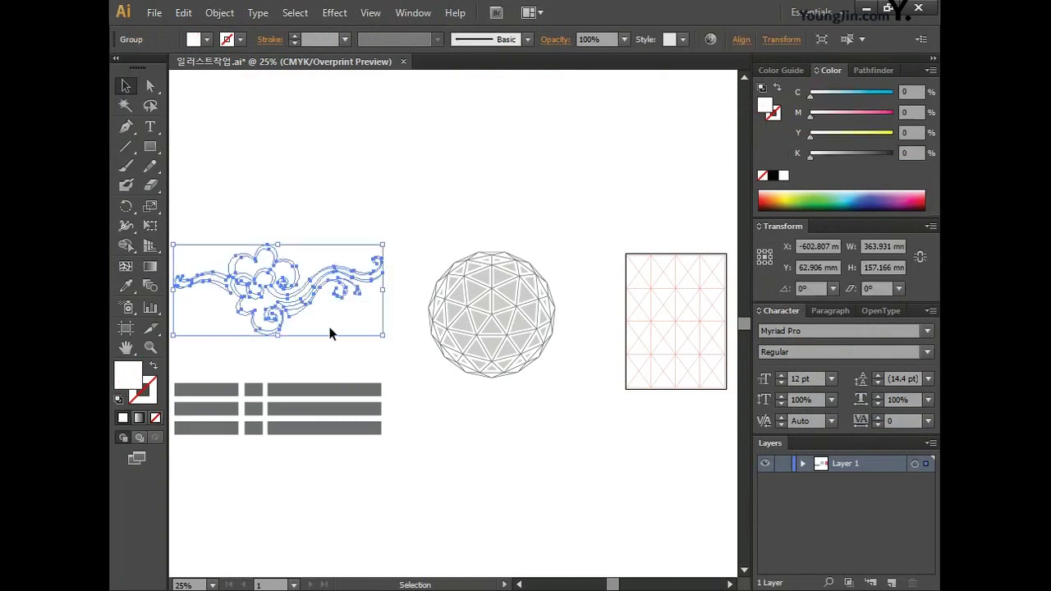
key(alt+Tab)
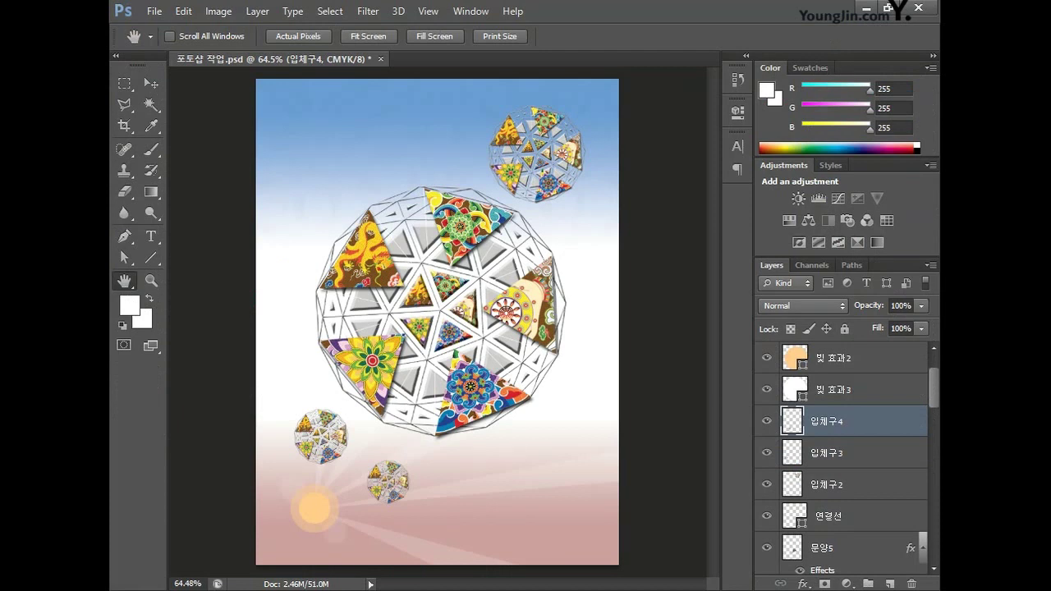
Step: Paste the cloud pattern as pixels, scale it down, and place it in the blue sky at the poster's upper left
key(ctrl+v)
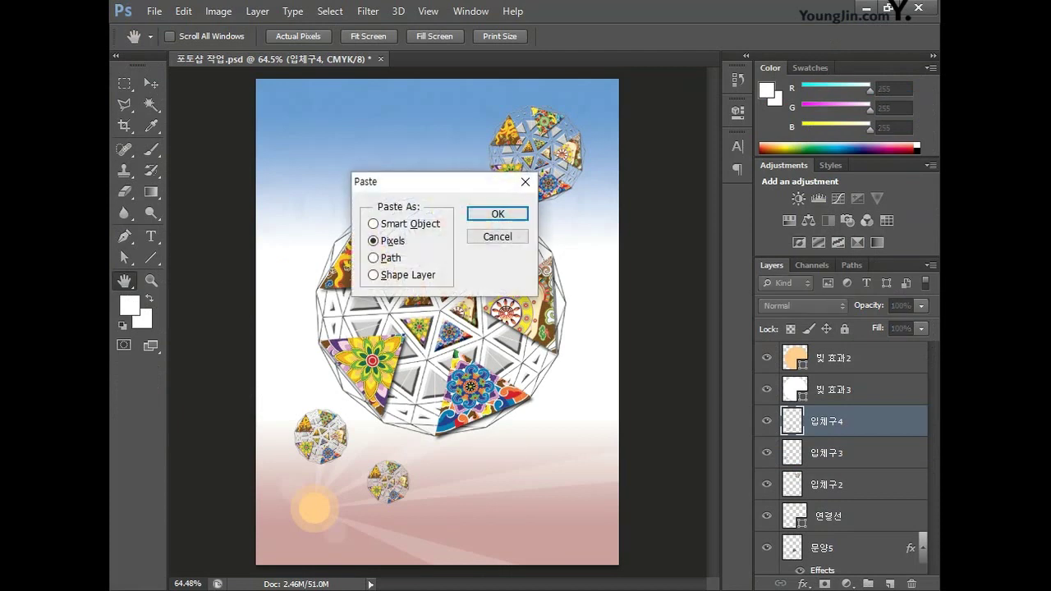
click(498, 214)
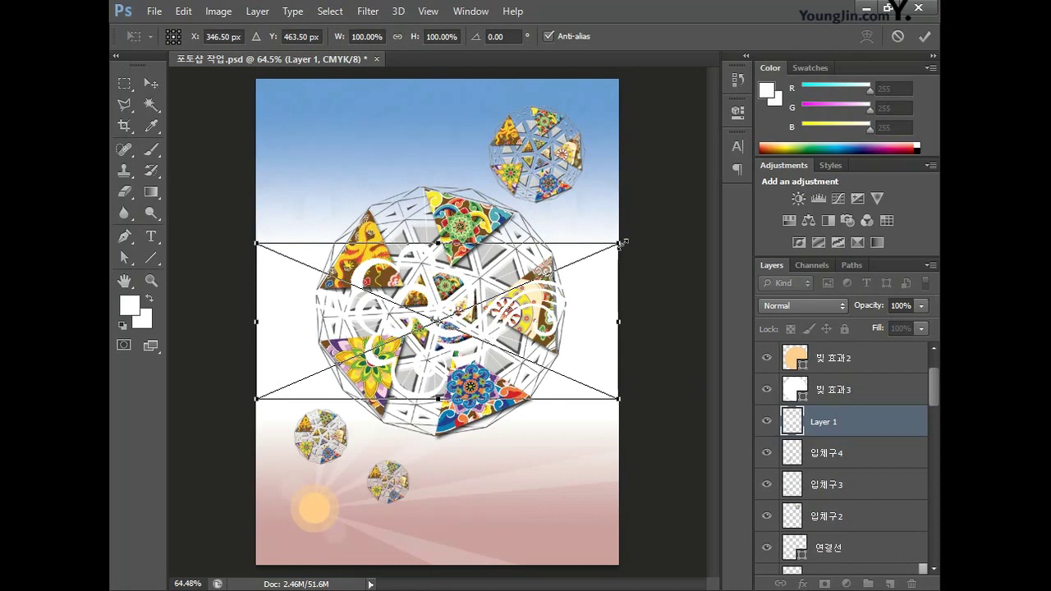
drag(622, 243, 391, 109)
key(Return)
key(space)
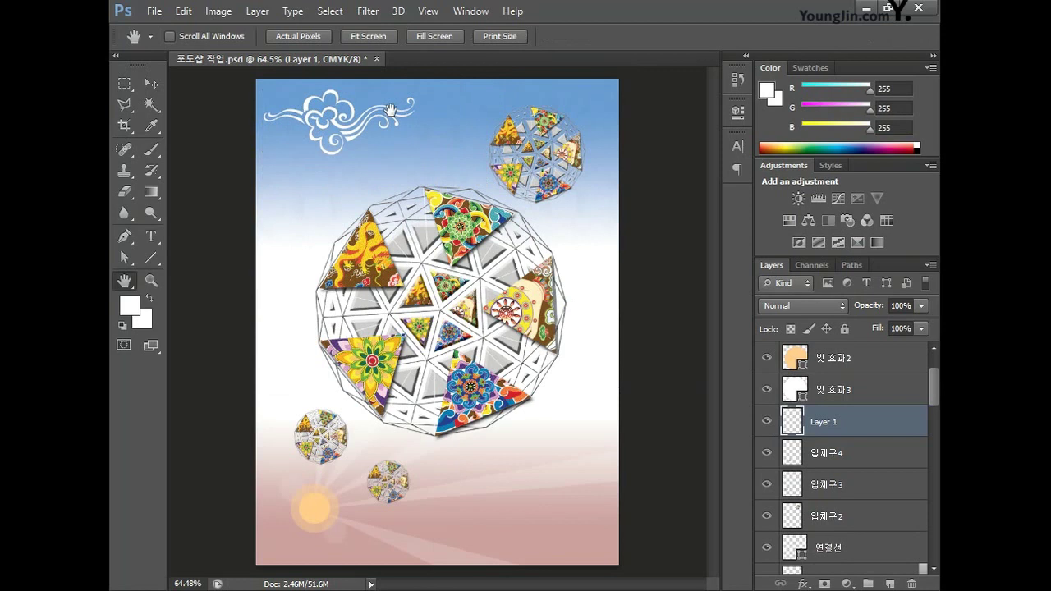
Step: Rename the cloud pattern layer as 구름문양 and set its opacity to 50%
double_click(829, 422)
text(구름문양)
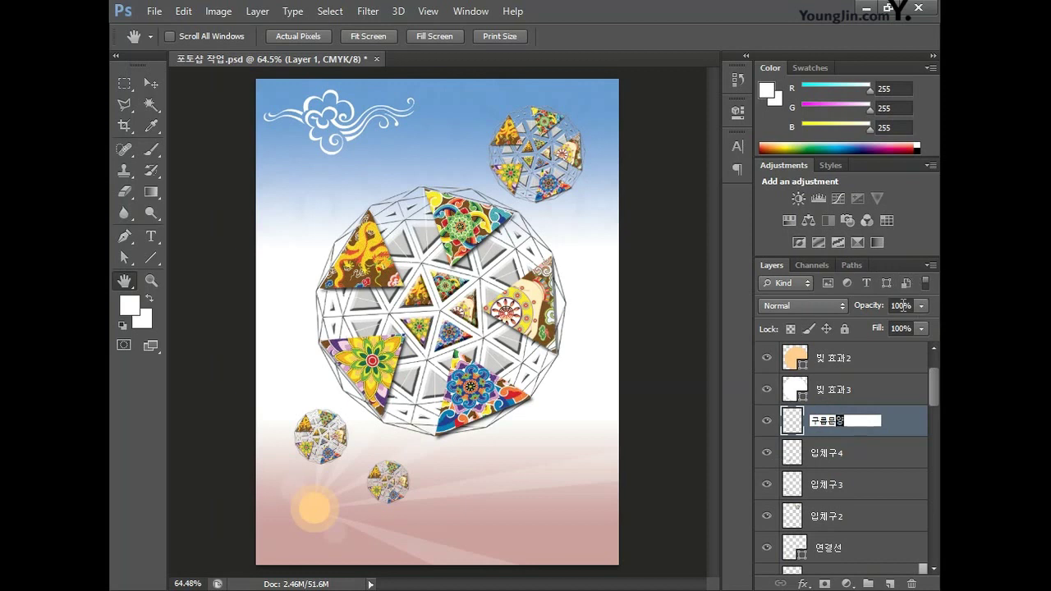
click(908, 305)
text(50)
key(Return)
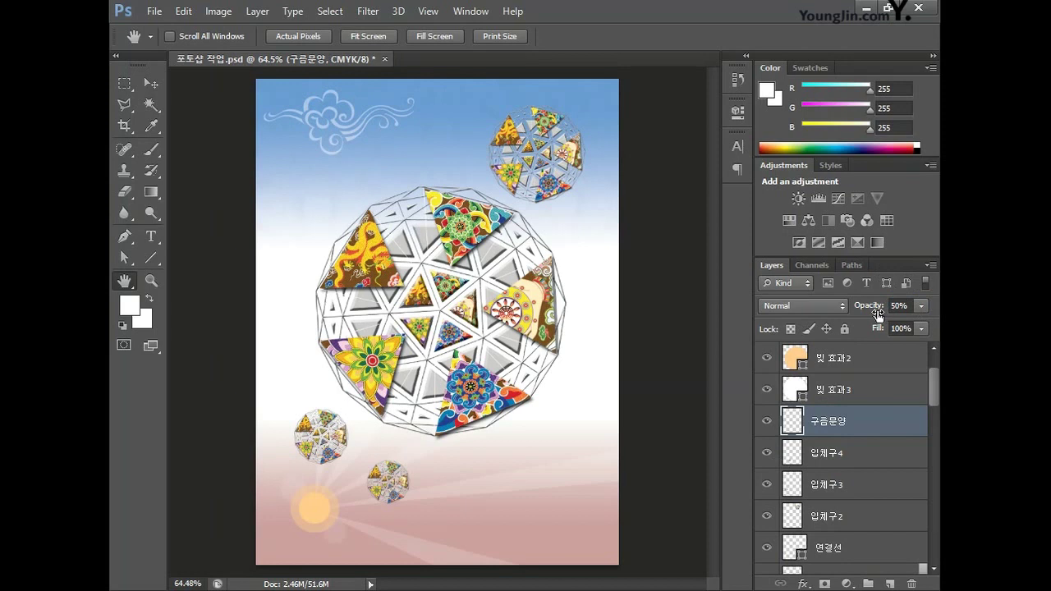
Step: Add a text box over the cloud pattern with the title 한국의 조각과 문양전
click(154, 235)
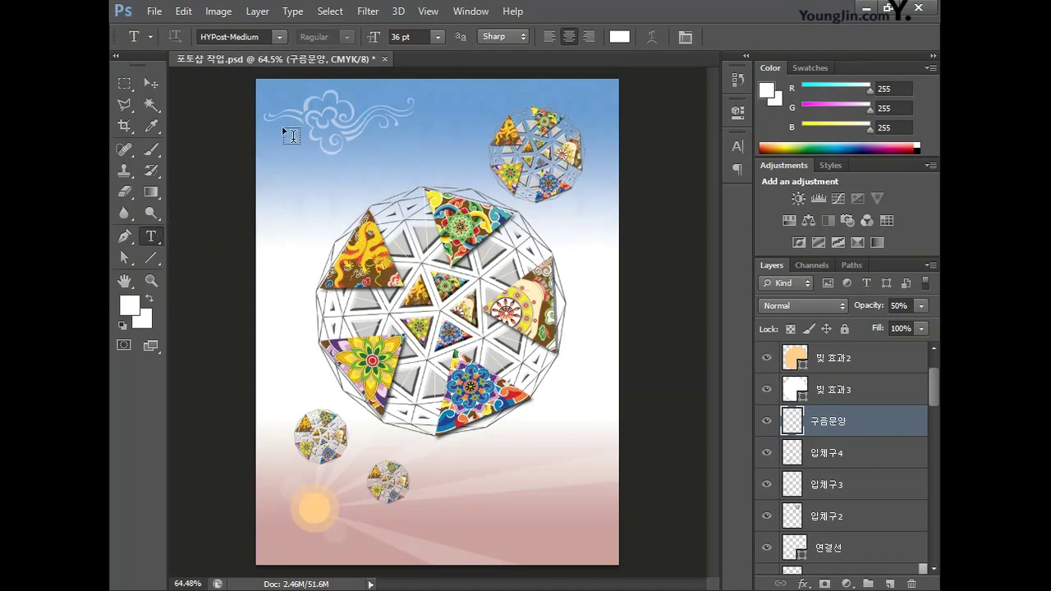
drag(281, 122, 455, 154)
text(한국)
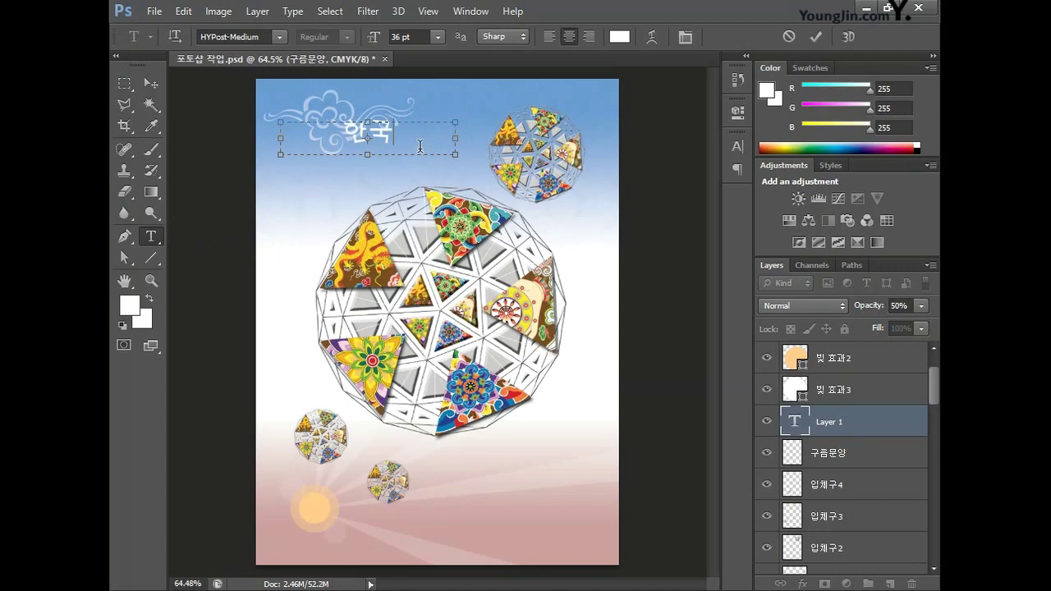
text(의 조각과)
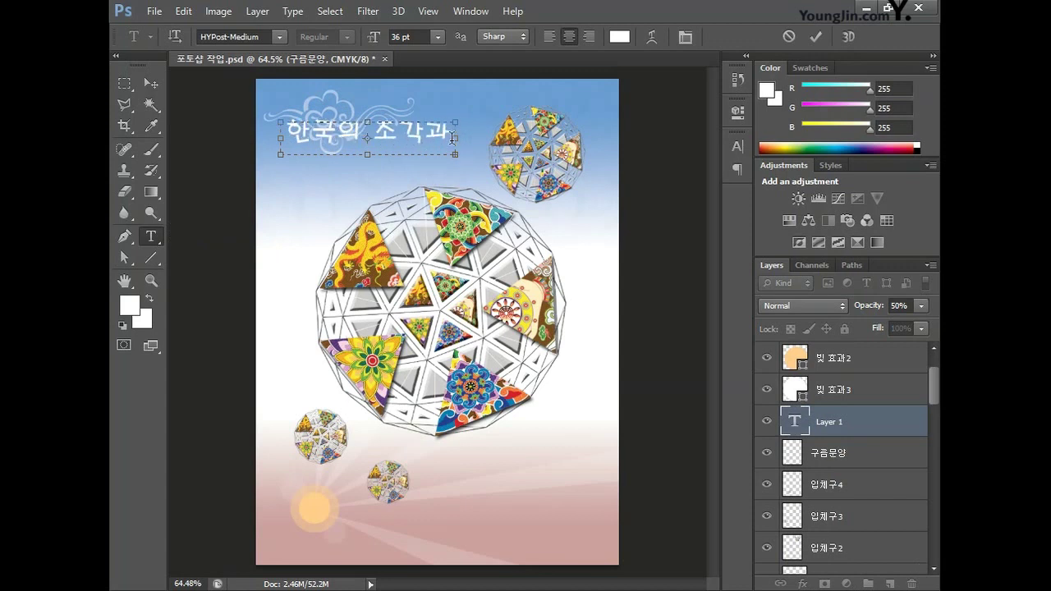
text( 문양전)
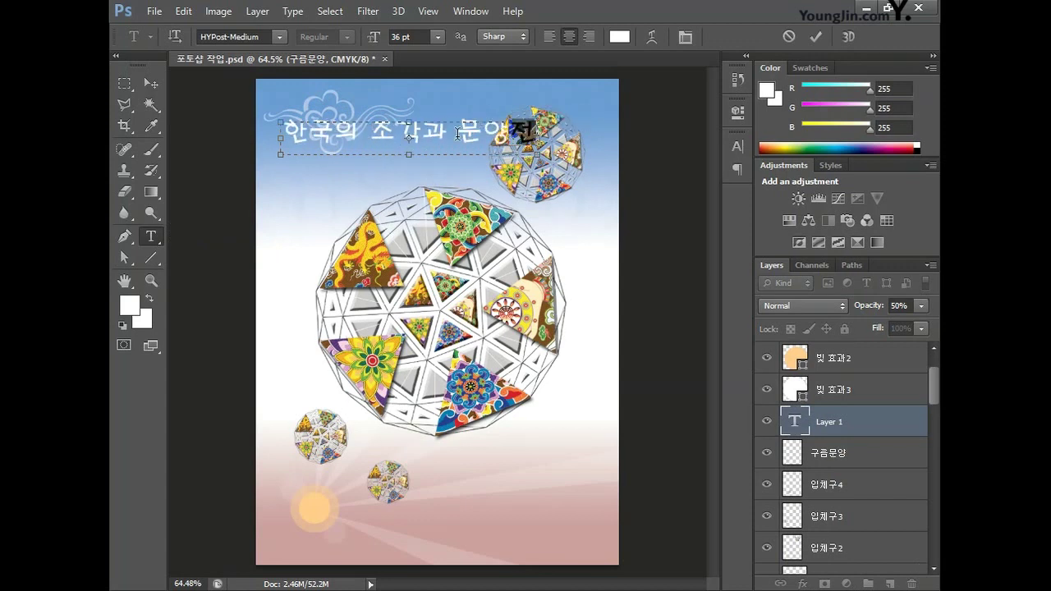
Step: Set the whole title's font size to 33 pt
key(ctrl+a)
click(737, 147)
click(591, 179)
text(30)
key(Return)
text(33)
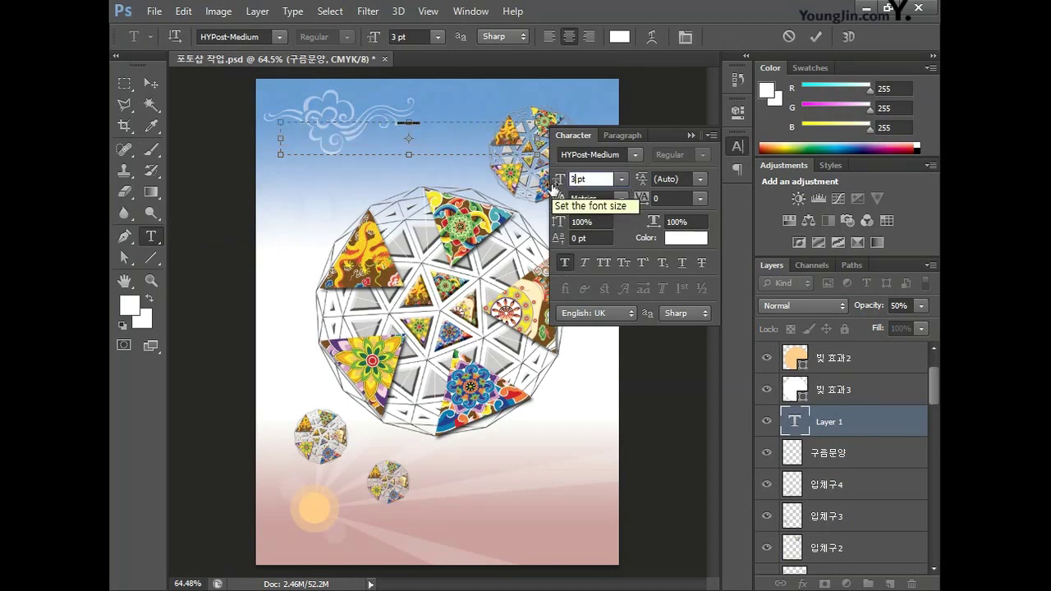
key(Return)
Step: Change the title's font to HYPMokGak-Bold and set its tracking to -50
click(635, 154)
scroll(657, 345, up, 3)
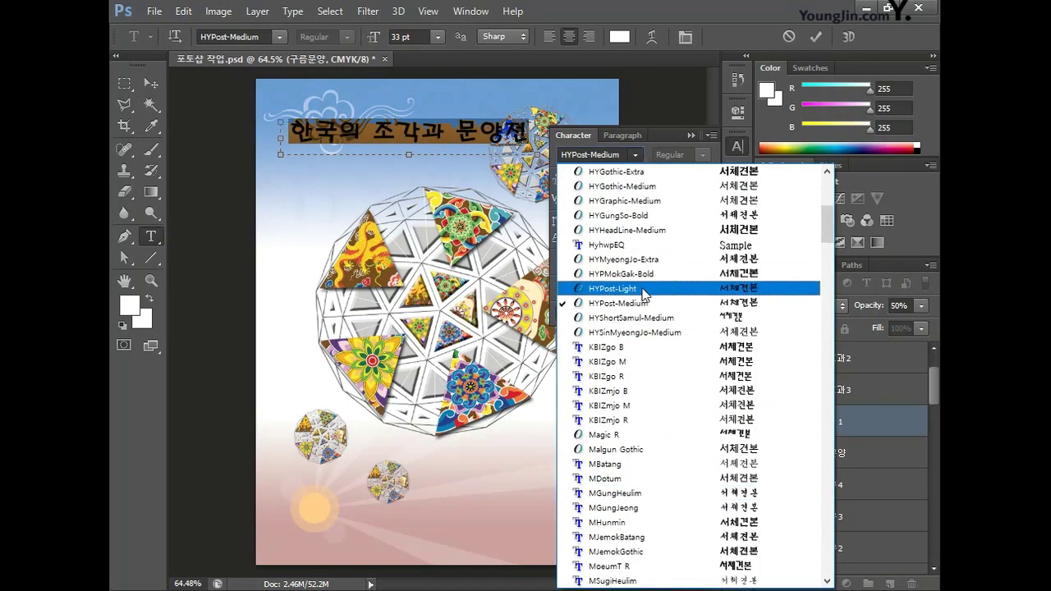
click(633, 282)
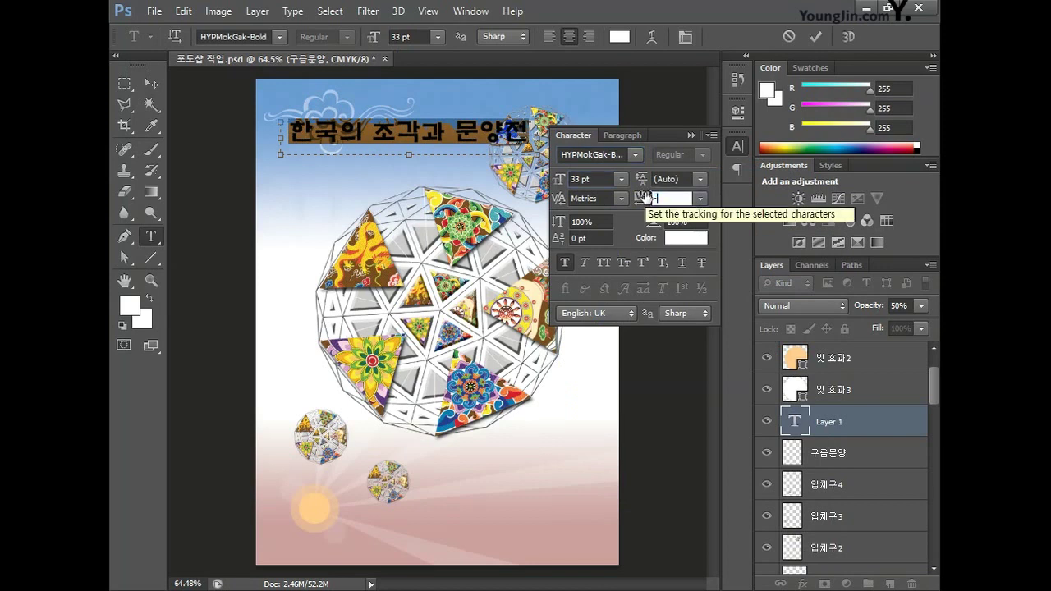
text(-50)
key(Return)
click(599, 144)
Step: Move the title slightly left and down, toward the poster's left edge beneath the cloud pattern
click(151, 83)
drag(429, 136, 402, 144)
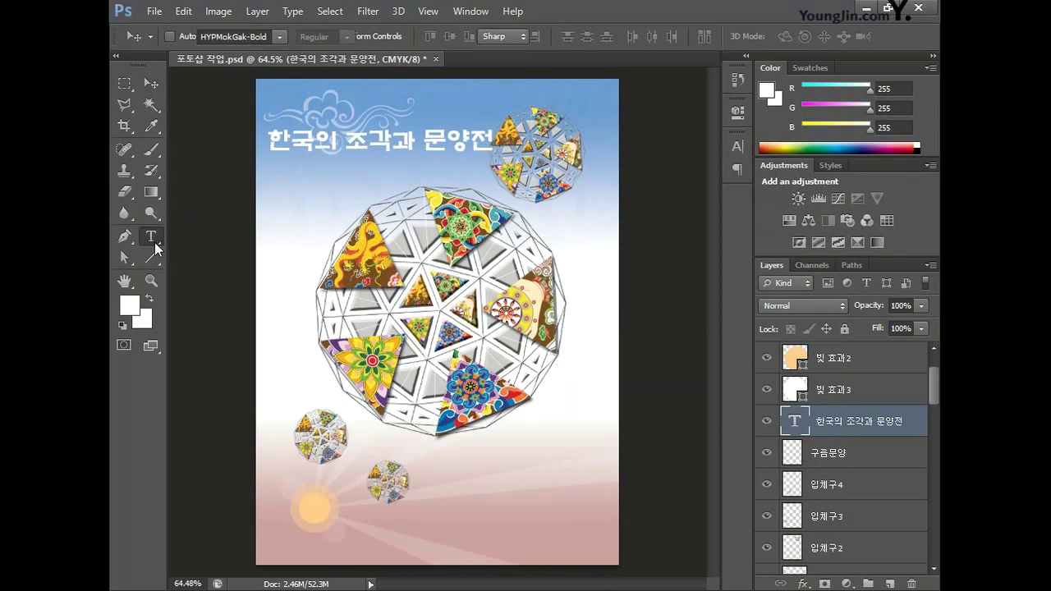
click(151, 236)
click(414, 141)
key(ctrl+a)
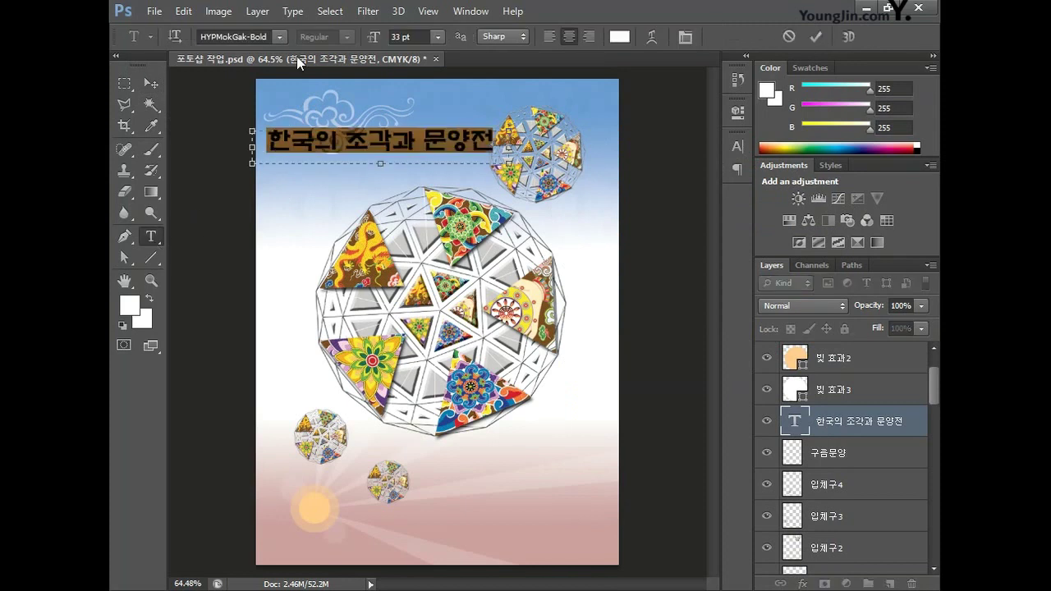
click(509, 148)
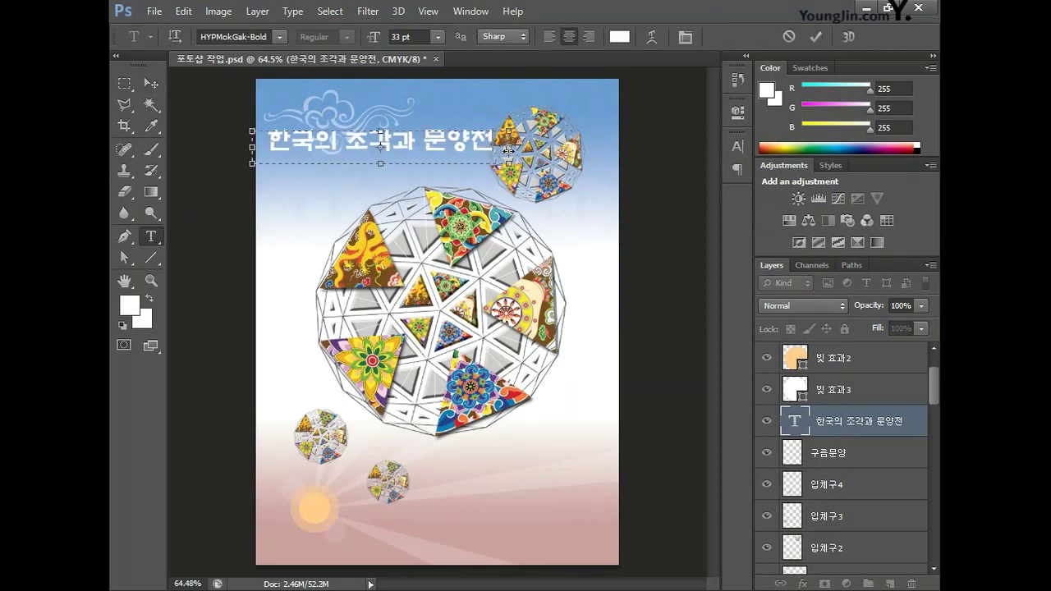
key(BackSpace)
key(ctrl+Return)
Step: Transform the title to be narrower and taller, and place it below the cloud pattern, clear of the upper-right sphere
key(ctrl+t)
drag(498, 123, 453, 138)
drag(372, 111, 397, 141)
key(Return)
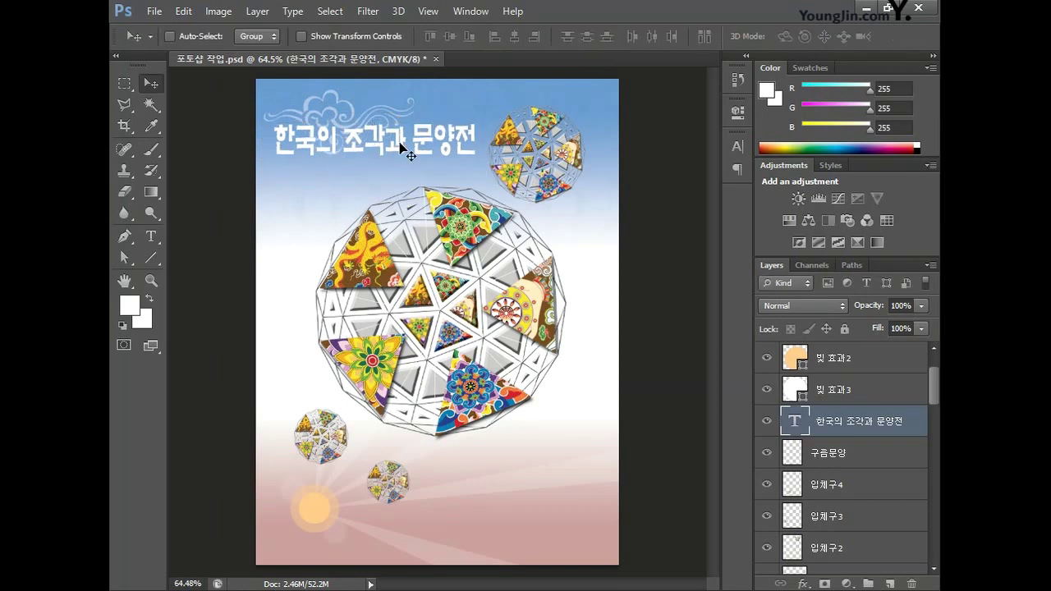
Step: Apply a drop shadow to the title with 95% opacity, 6 px distance and 0 px size
double_click(914, 422)
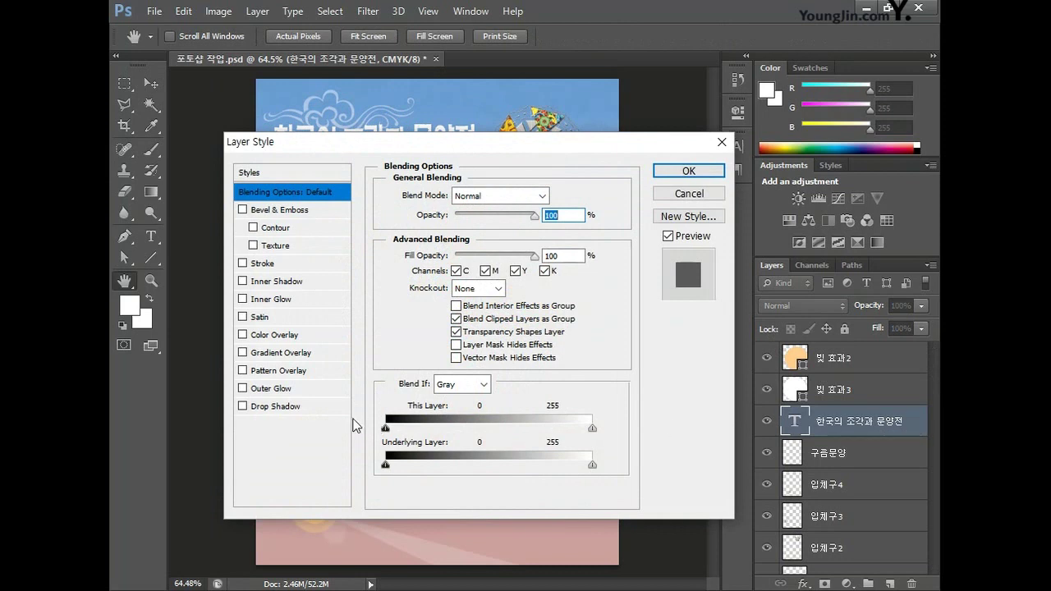
click(275, 407)
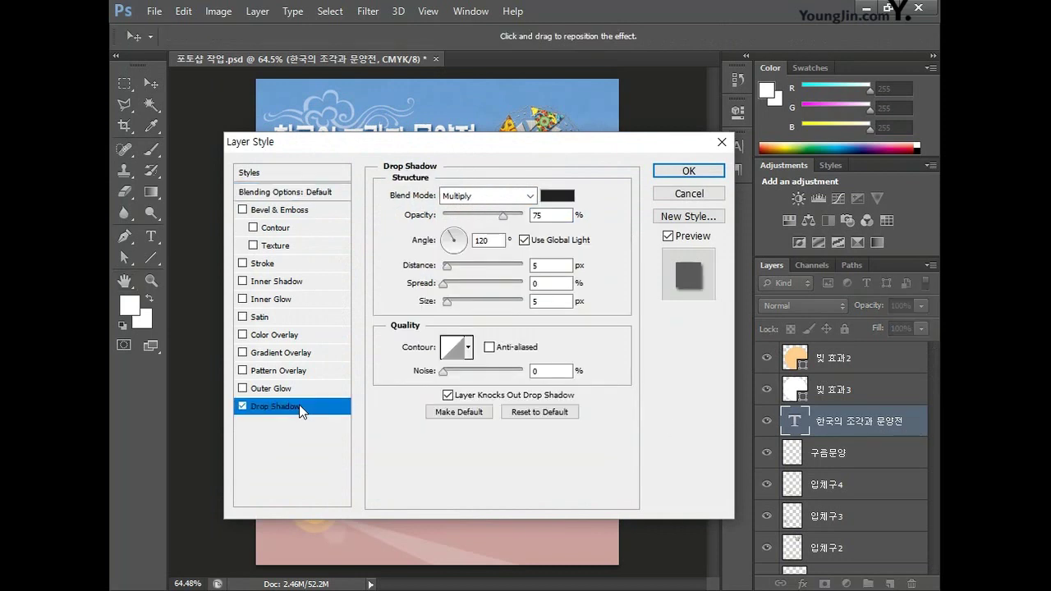
click(565, 196)
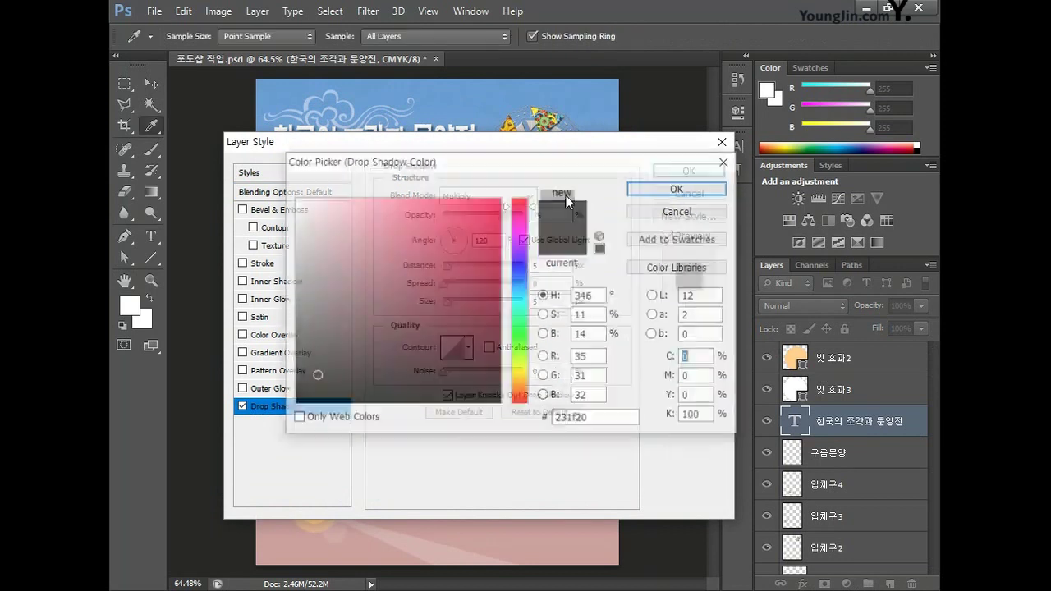
click(695, 184)
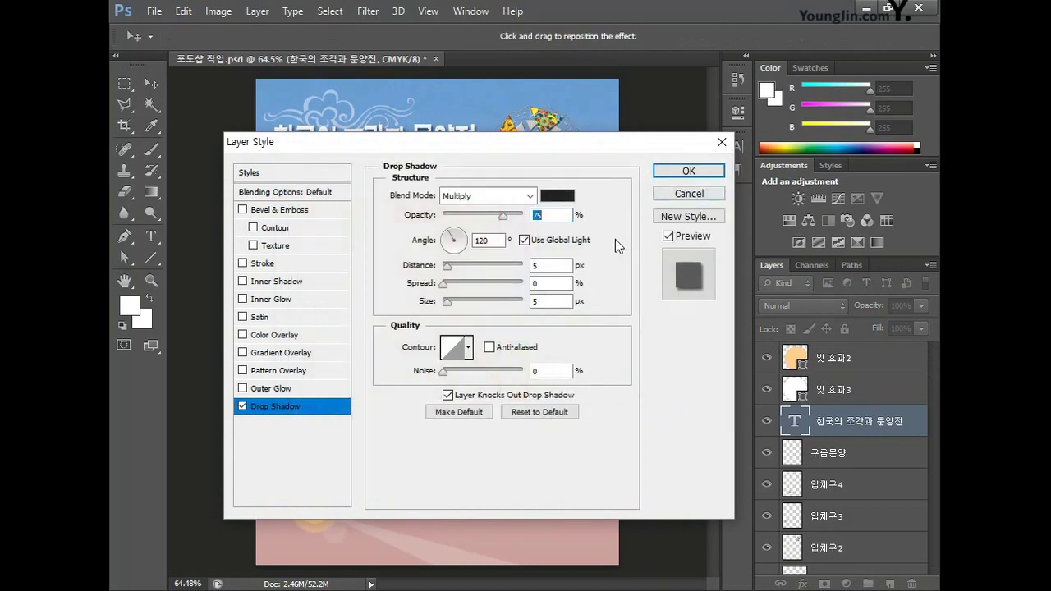
text(95)
click(546, 265)
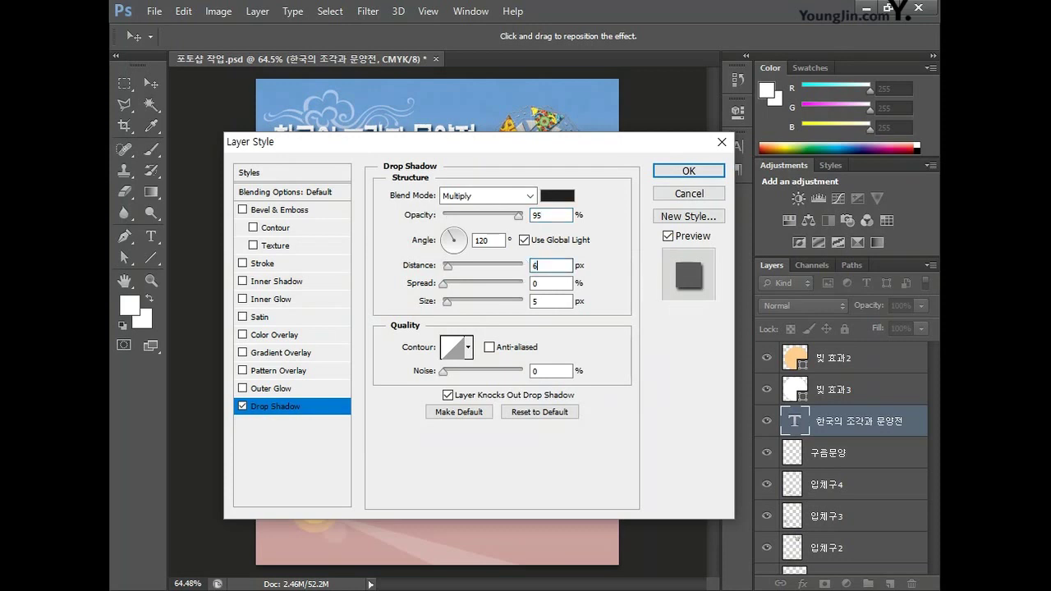
key(Tab)
key(Tab)
text(0)
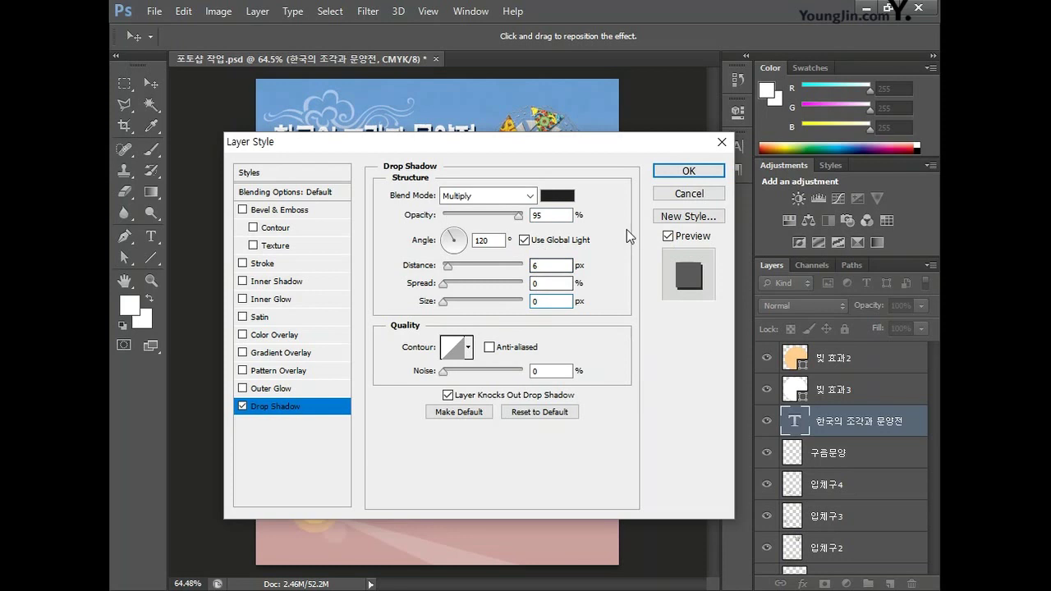
click(693, 171)
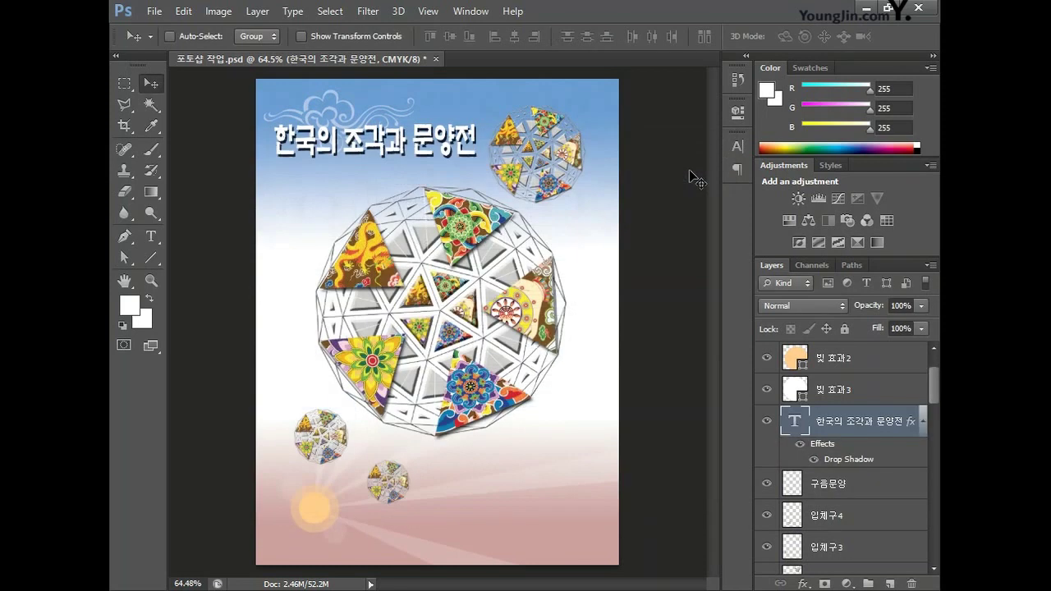
Step: Add a gradient overlay to the title and set the gradient's starting colour stop to C0 M75 Y50 K0
double_click(881, 436)
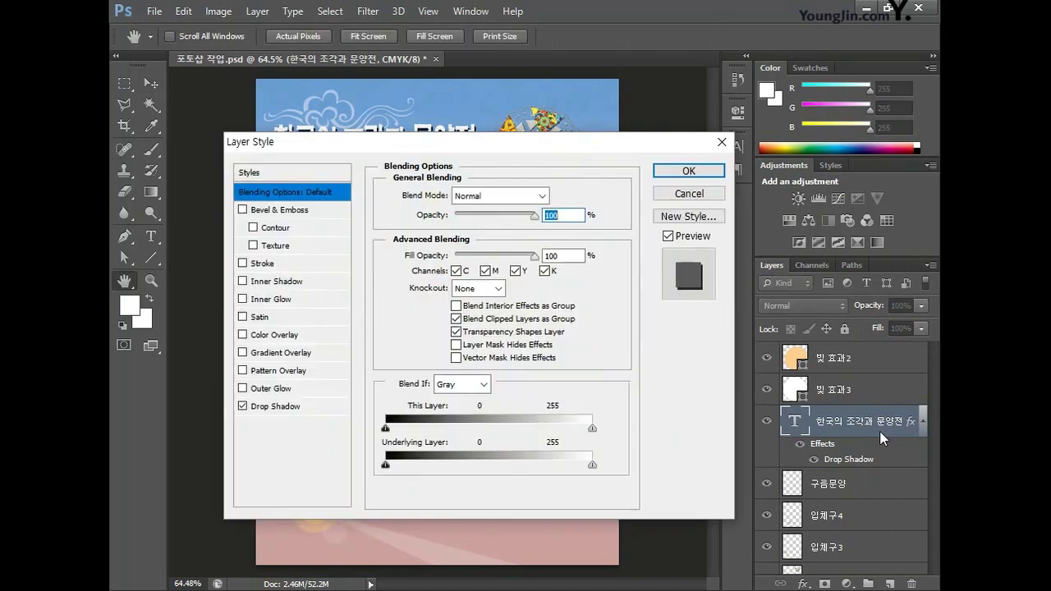
click(306, 355)
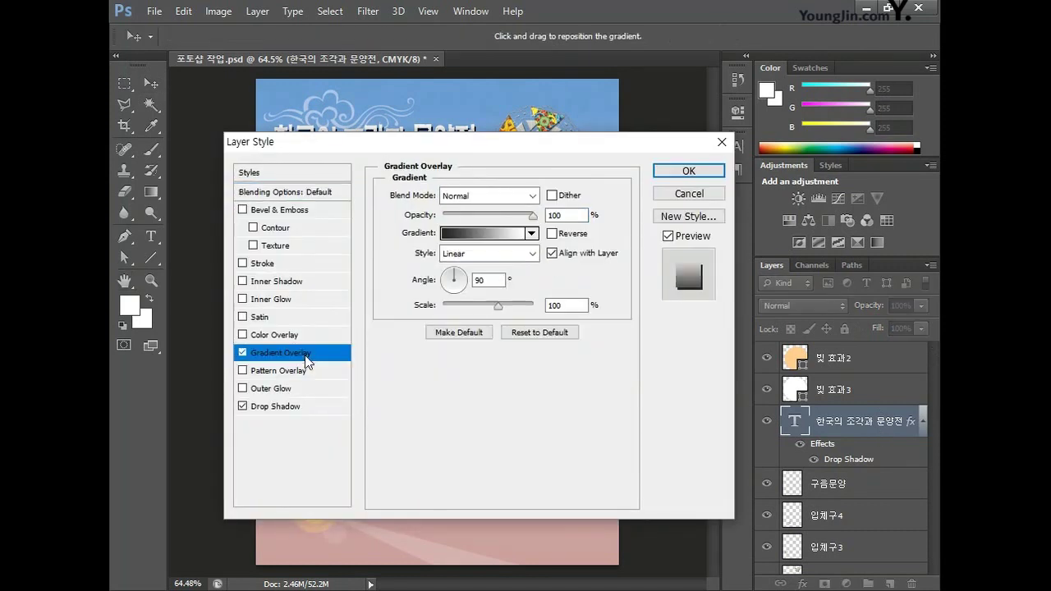
click(503, 234)
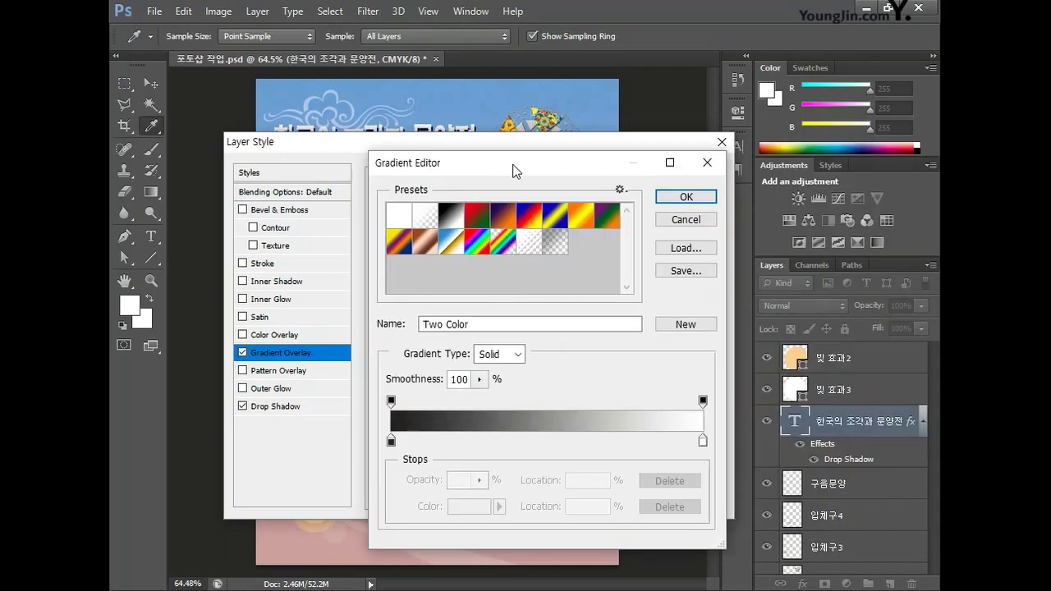
click(391, 441)
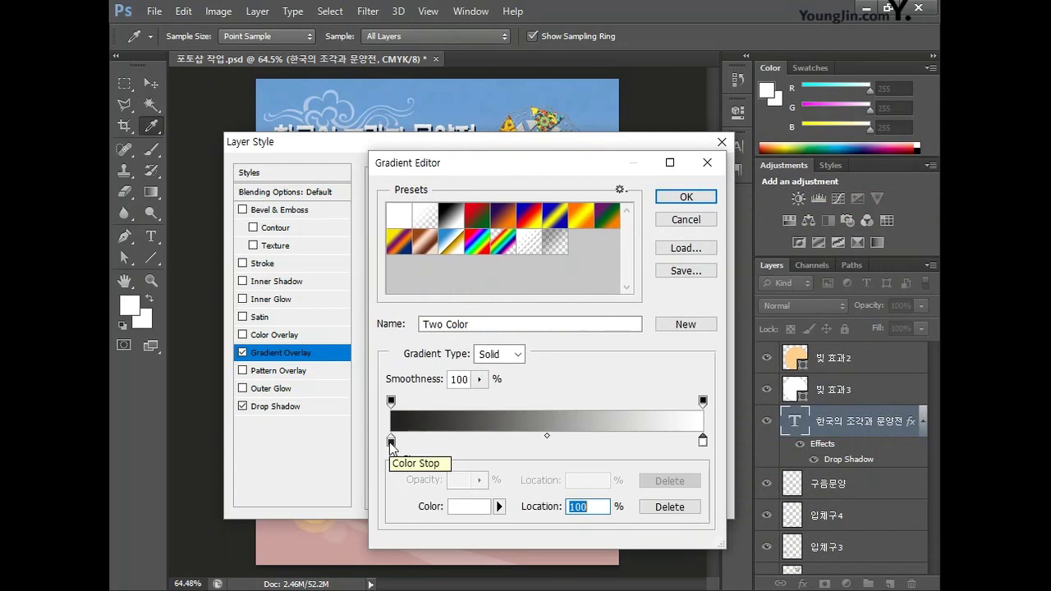
click(391, 441)
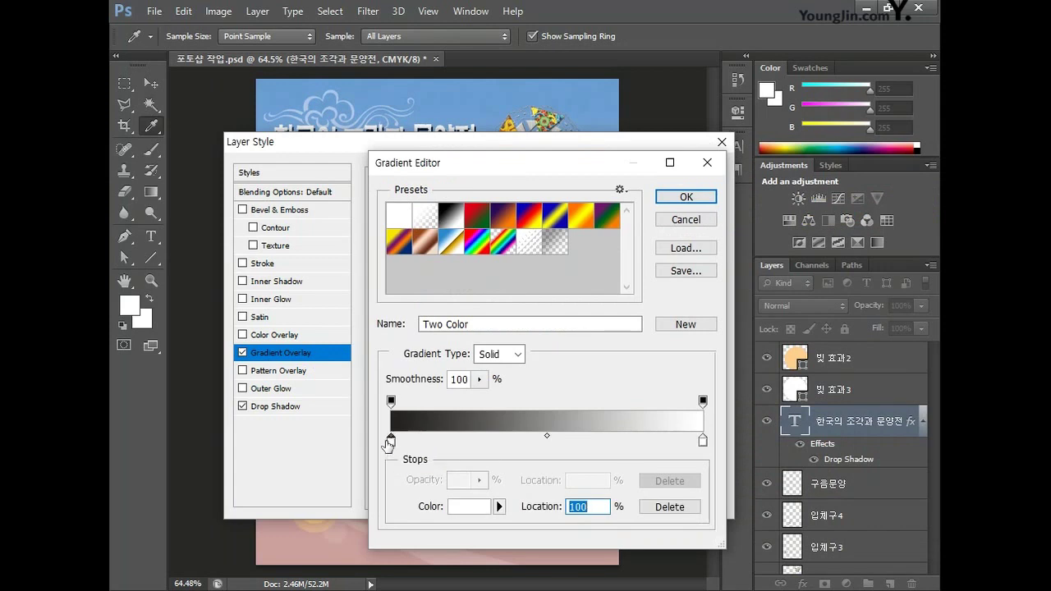
double_click(390, 442)
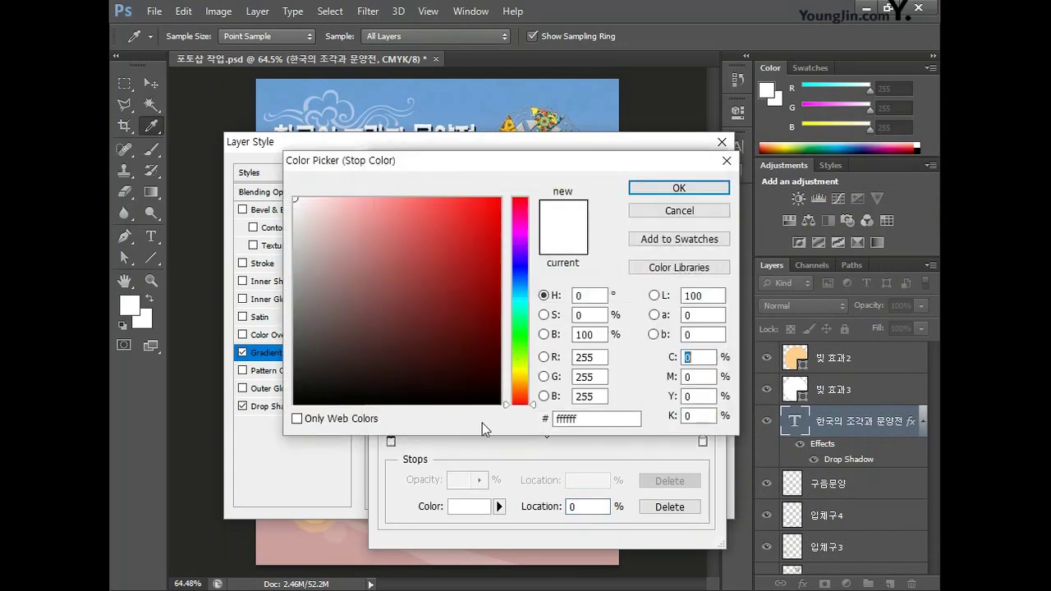
key(Tab)
text(75)
key(Tab)
text(50)
key(Tab)
text(0)
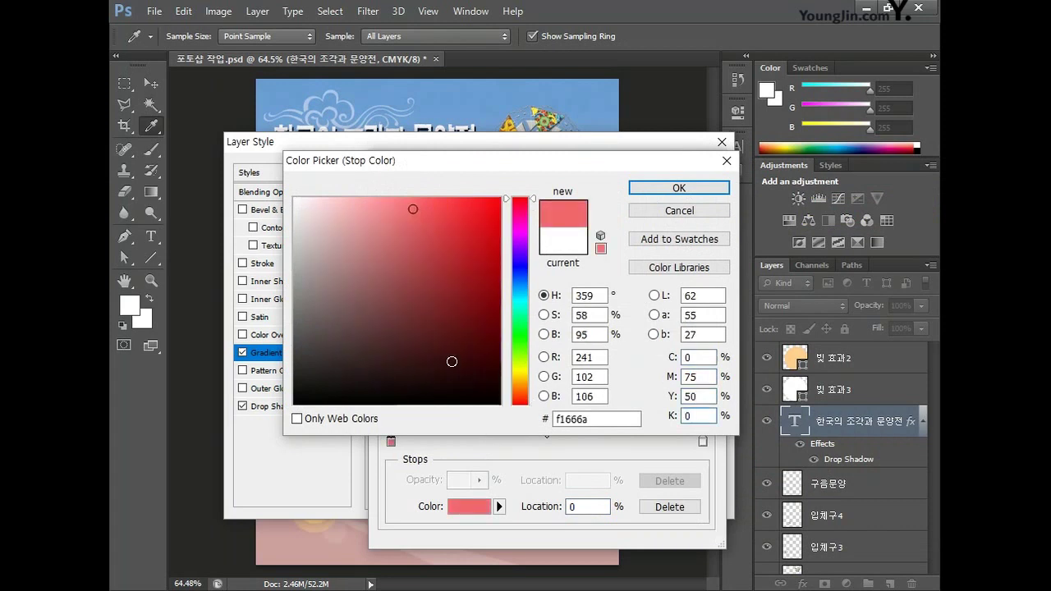
click(678, 188)
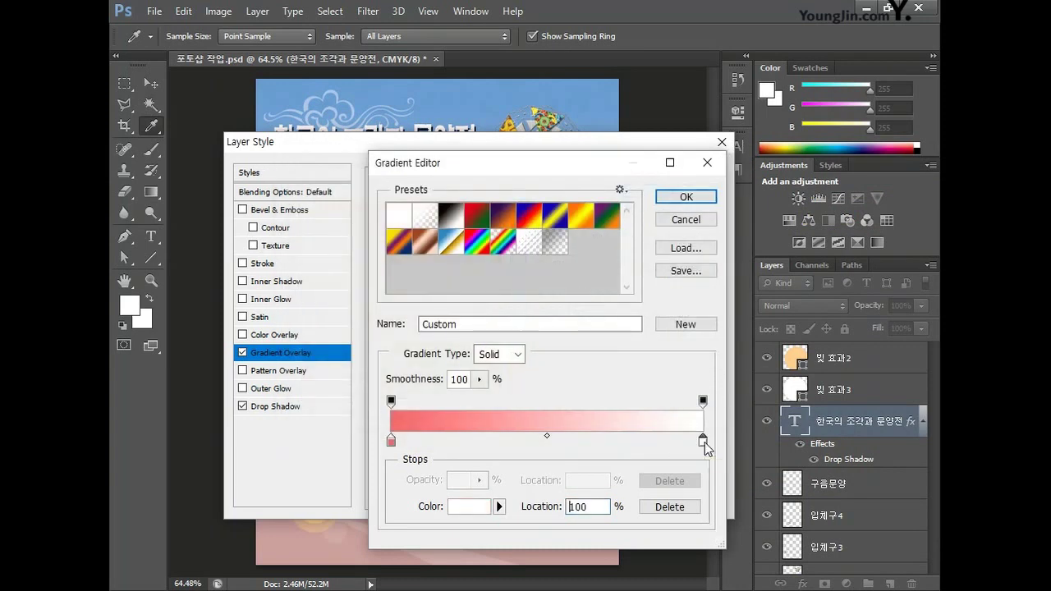
Step: Set the gradient's end colour stop to C50 M0 Y100 K0
double_click(703, 443)
text(50)
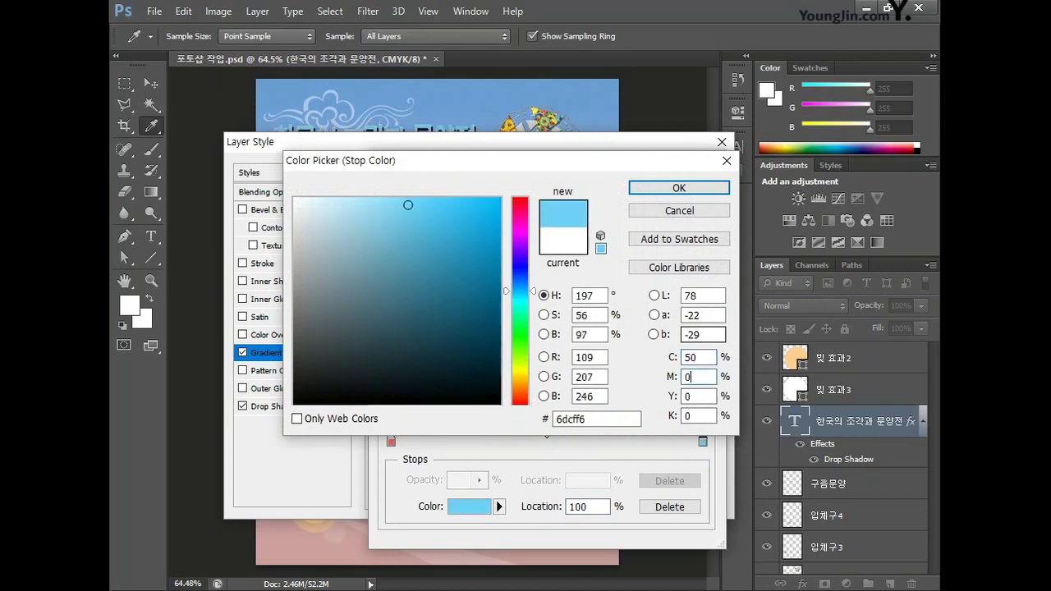
text(100)
key(Tab)
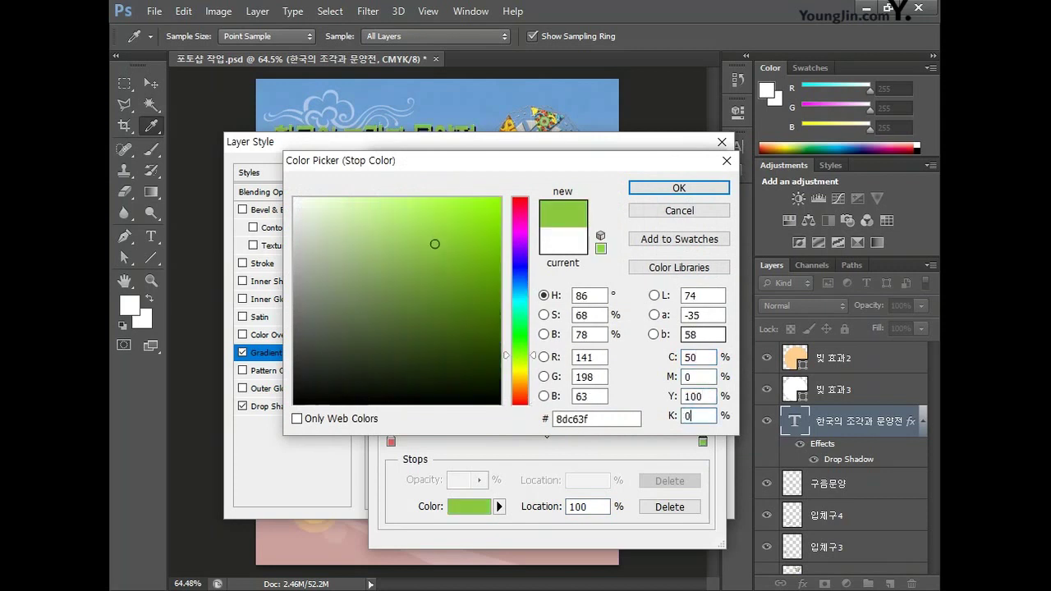
click(706, 190)
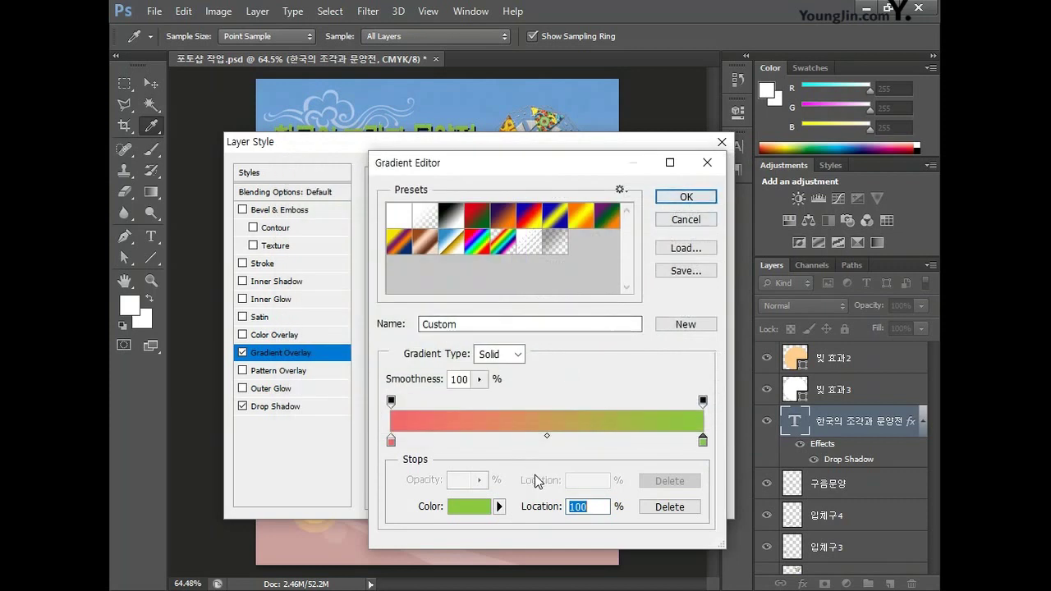
Step: Add a white middle colour stop, C0 M0 Y0 K0, at 52% of the gradient and apply the overlay to the title
click(547, 435)
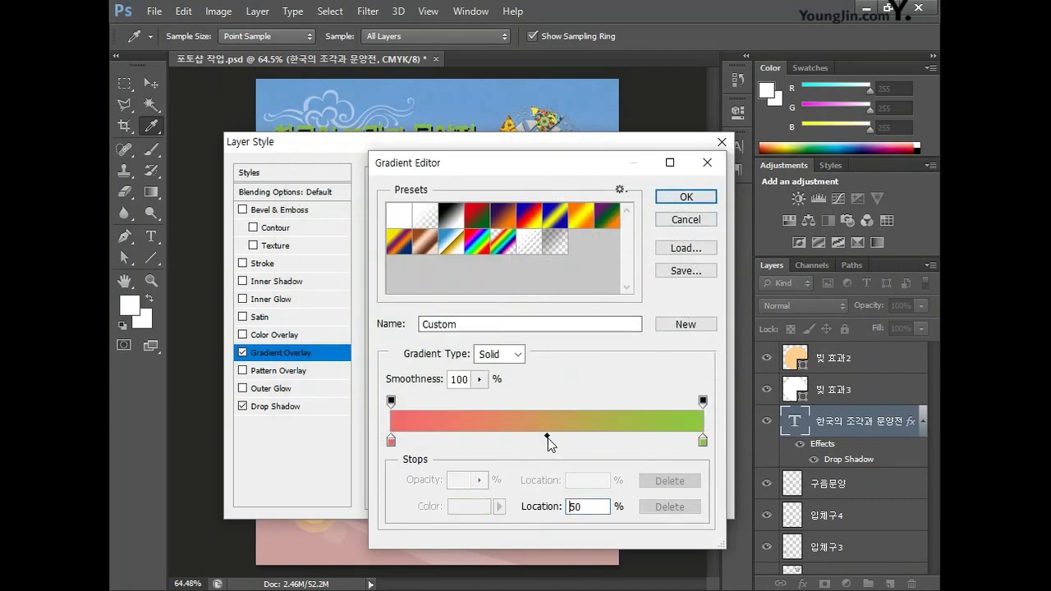
click(550, 441)
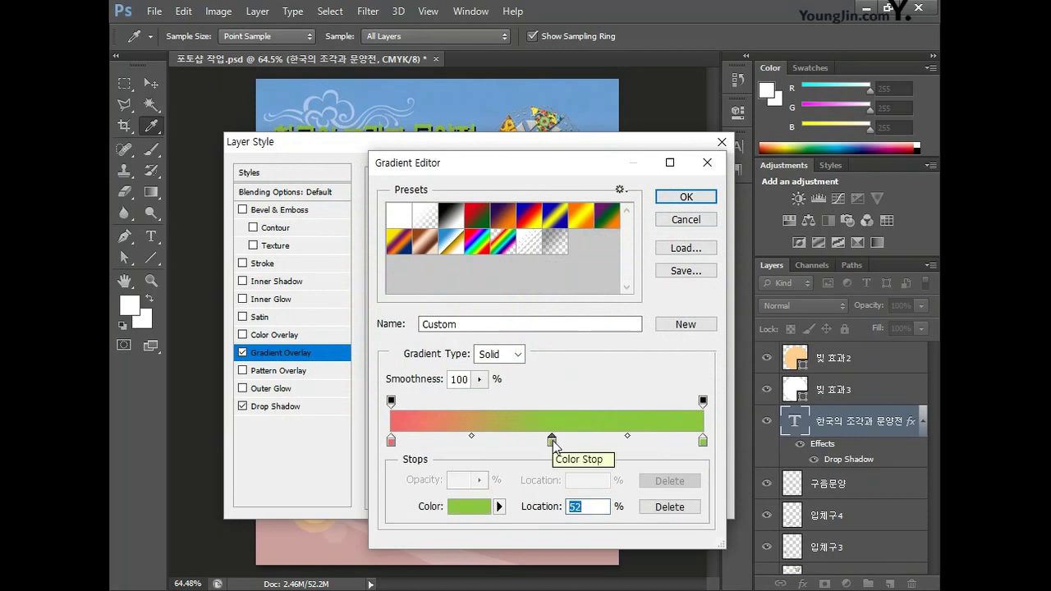
double_click(552, 444)
text(0)
key(Tab)
key(Tab)
text(0)
key(Tab)
text(0)
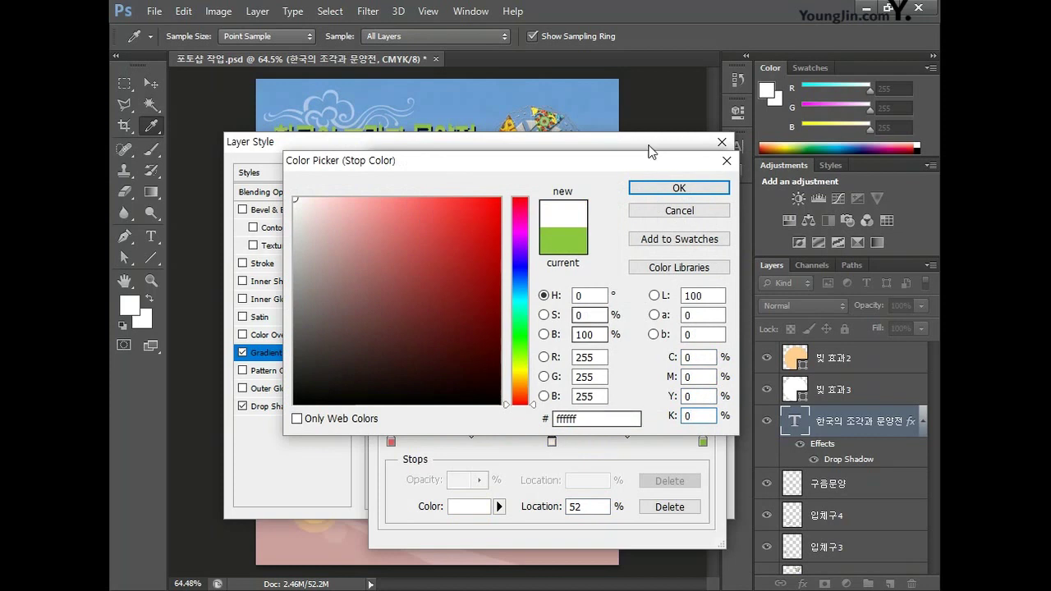
click(681, 188)
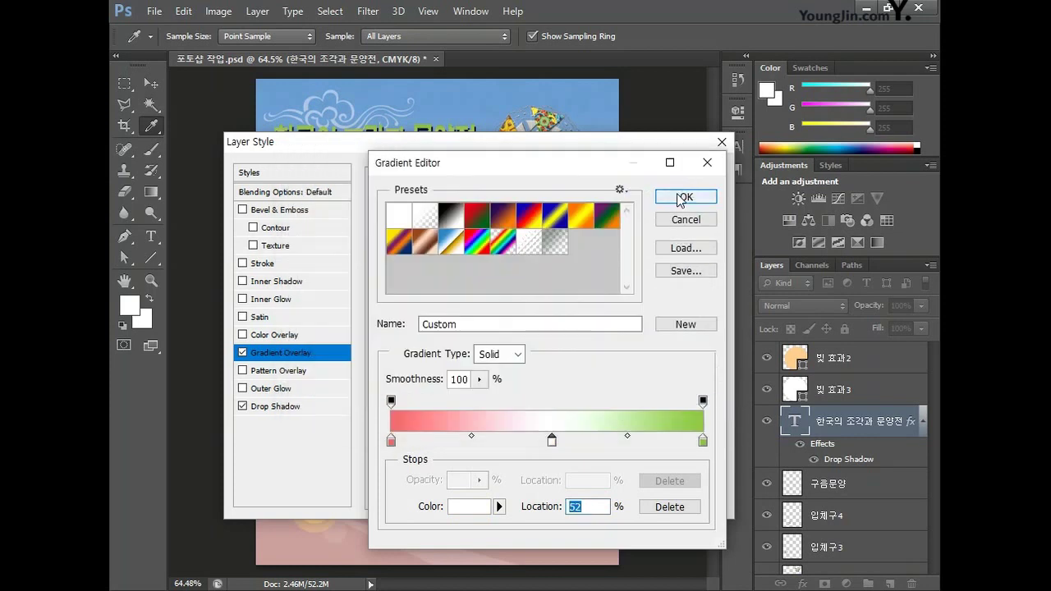
click(682, 198)
click(680, 168)
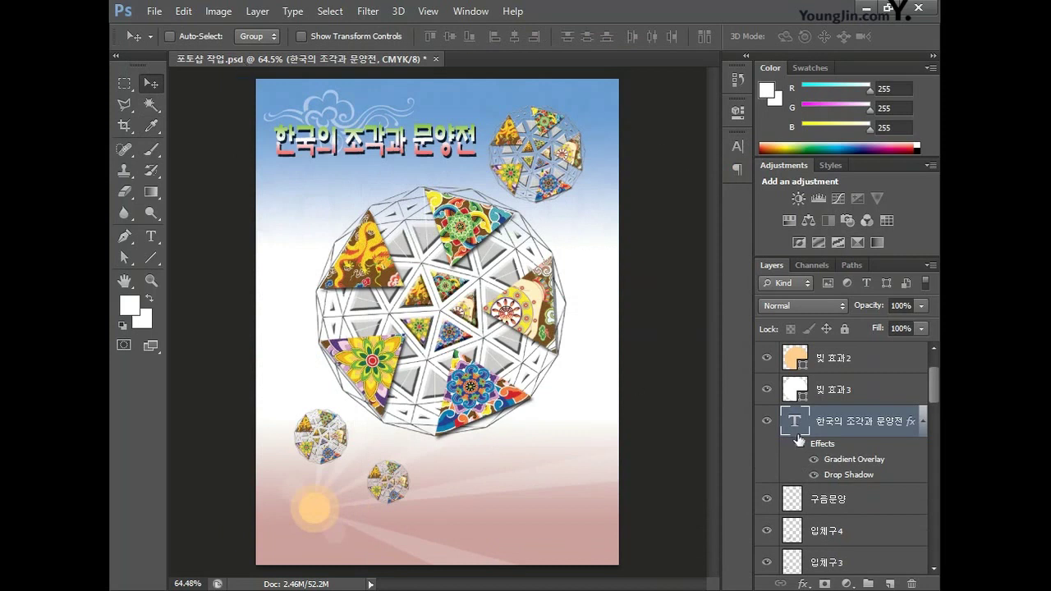
Step: Apply a 1 px black stroke to the title, positioned outside
double_click(874, 442)
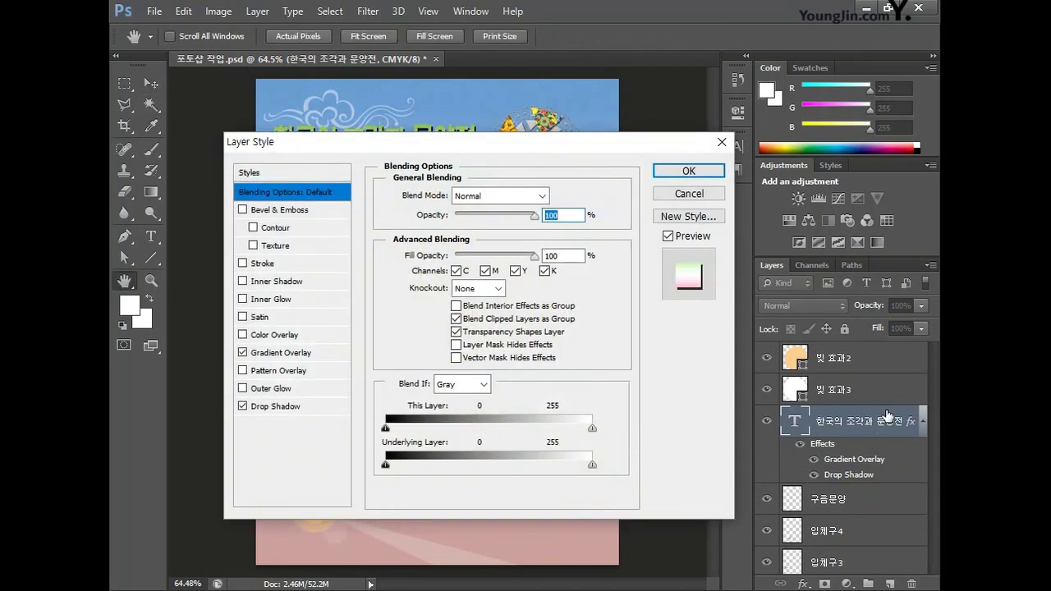
click(263, 263)
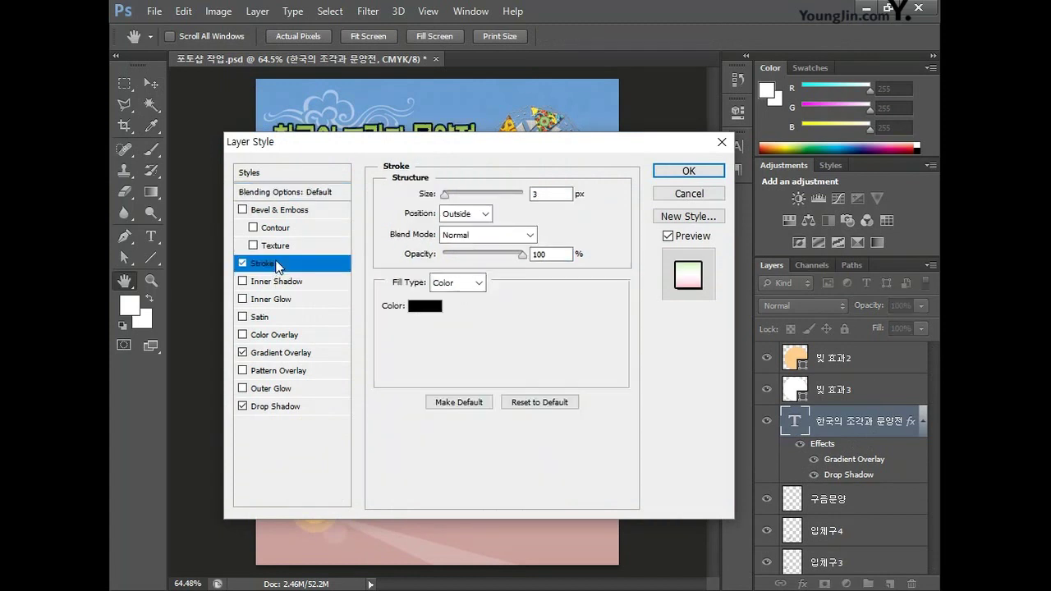
double_click(542, 193)
text(1)
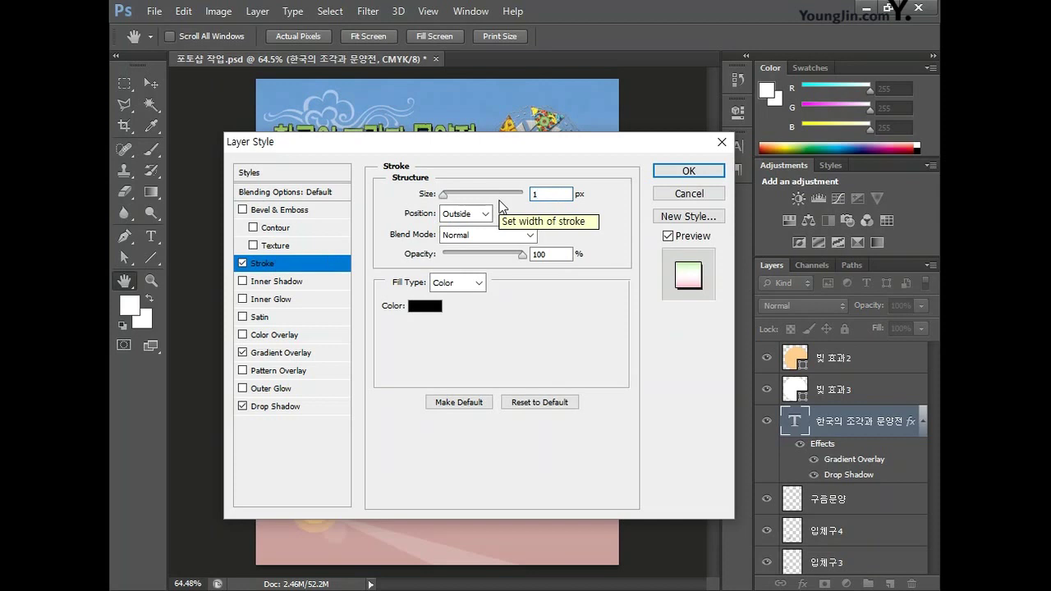
click(487, 213)
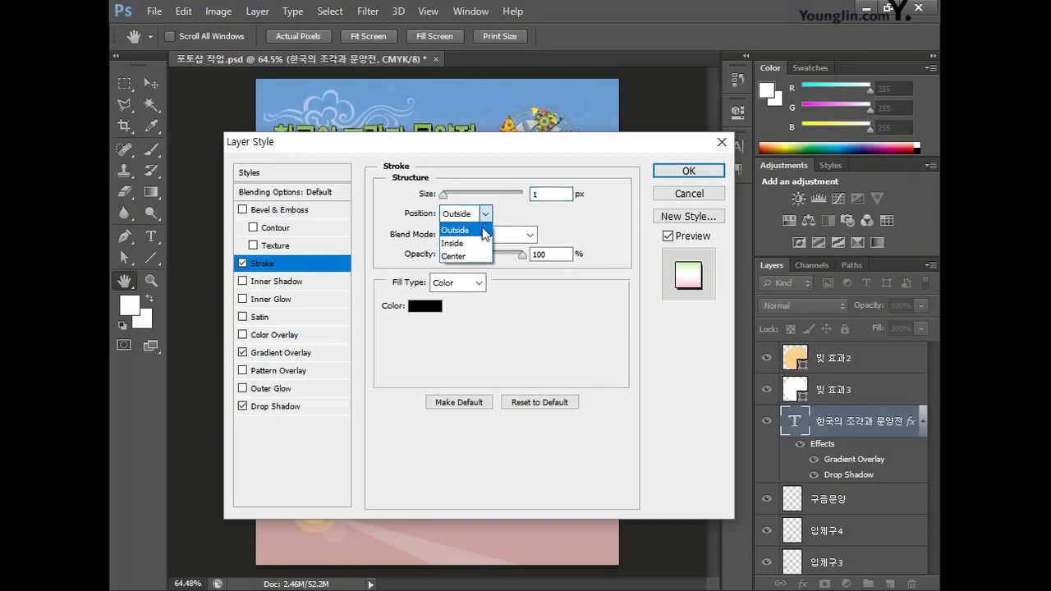
click(484, 230)
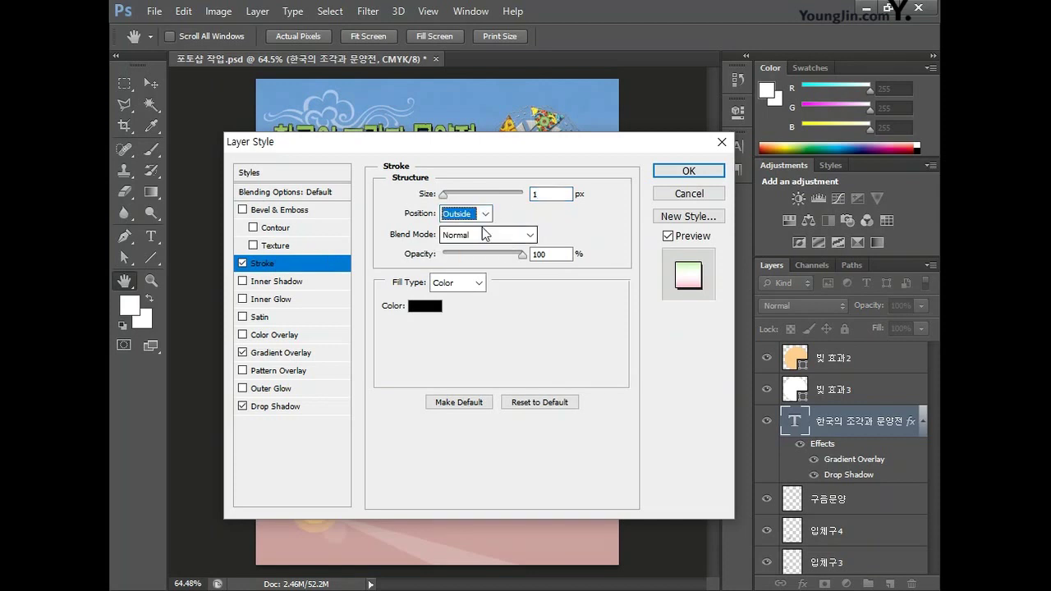
click(424, 306)
click(700, 188)
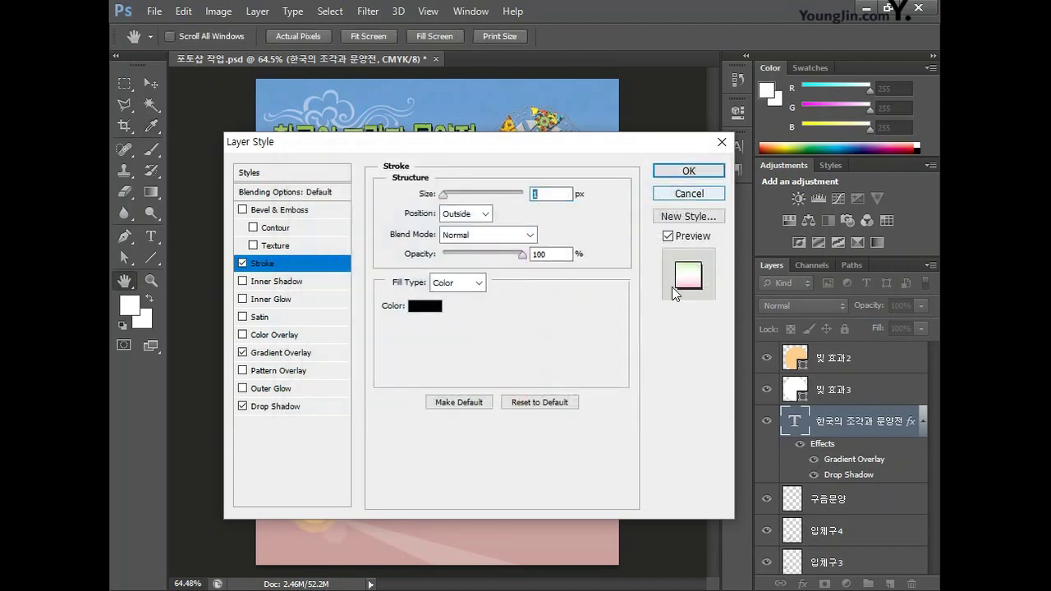
click(688, 171)
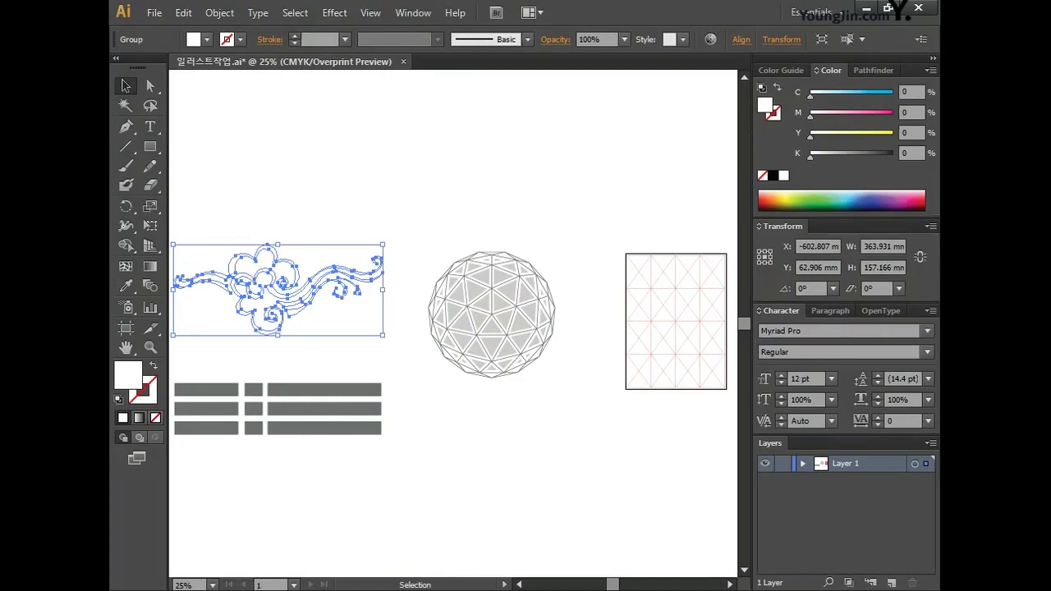
Step: Bring the grey bar logo from Illustrator into the Photoshop poster as pixels, scaled down and placed just below the sun
click(363, 391)
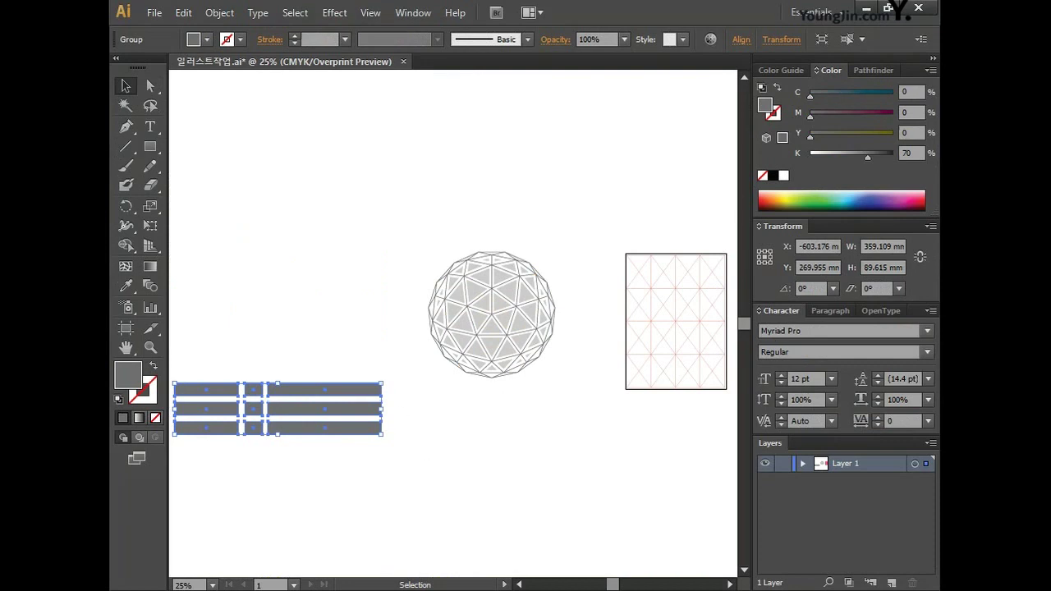
click(866, 8)
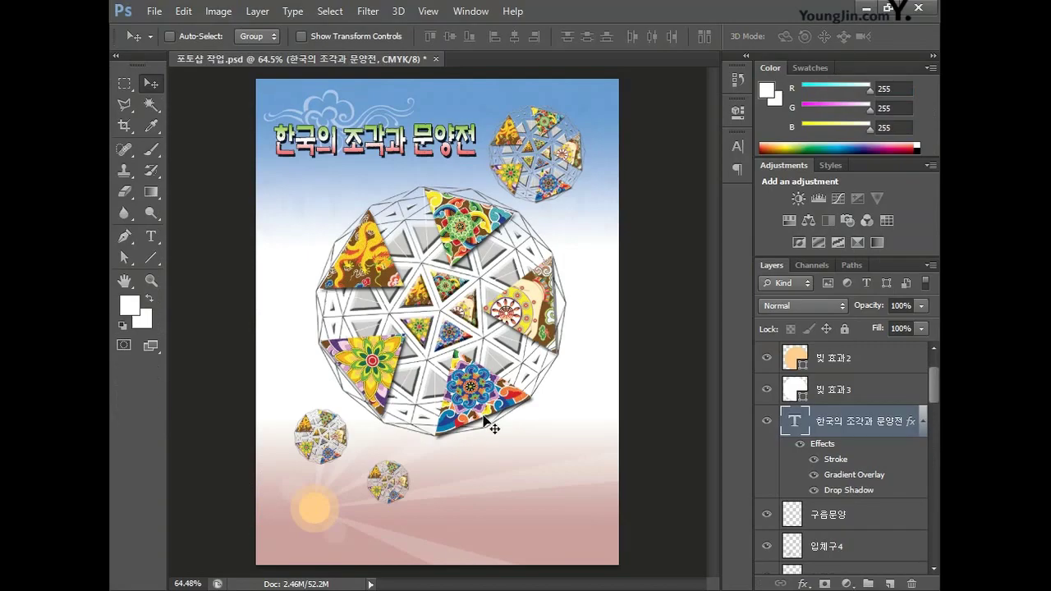
key(ctrl+v)
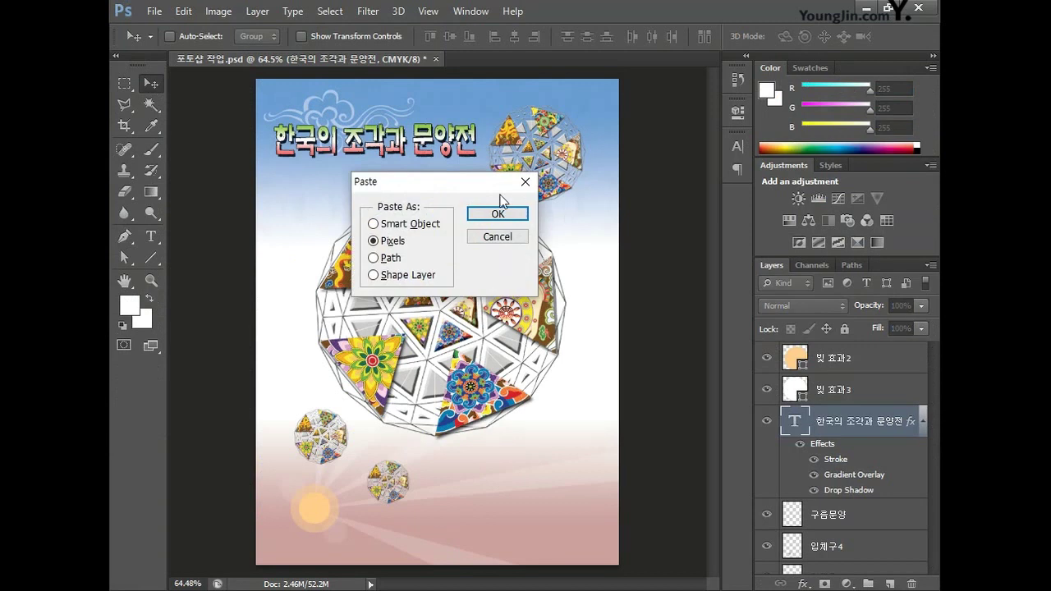
click(496, 213)
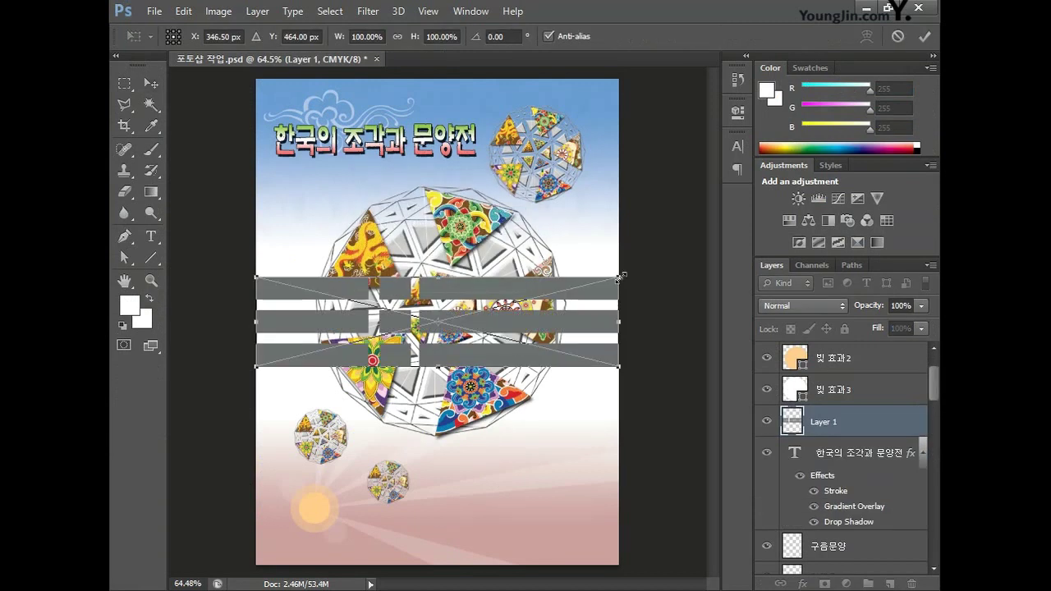
drag(620, 277, 382, 538)
key(Return)
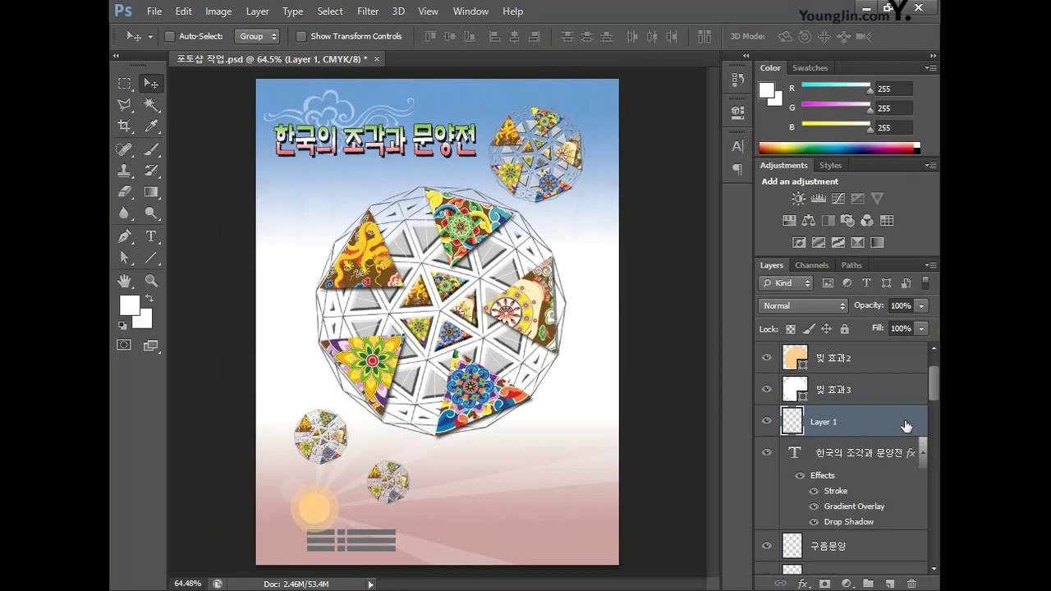
Step: Rename the pasted logo layer 로고 and move it directly beneath the 그리드 layer, above 빛 효과1
double_click(825, 422)
text(로고)
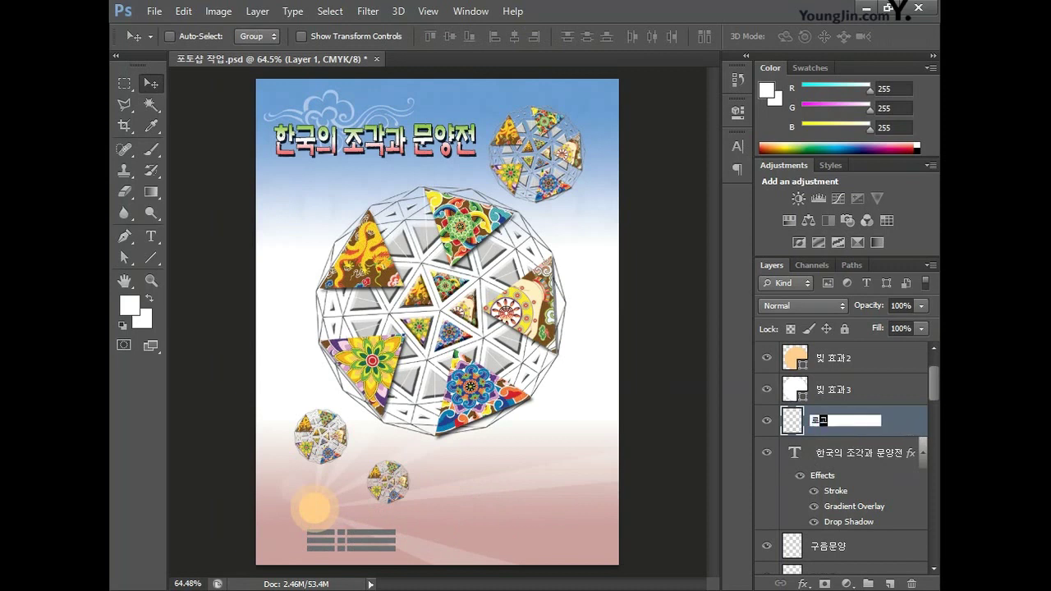
key(Return)
scroll(821, 421, up, 2)
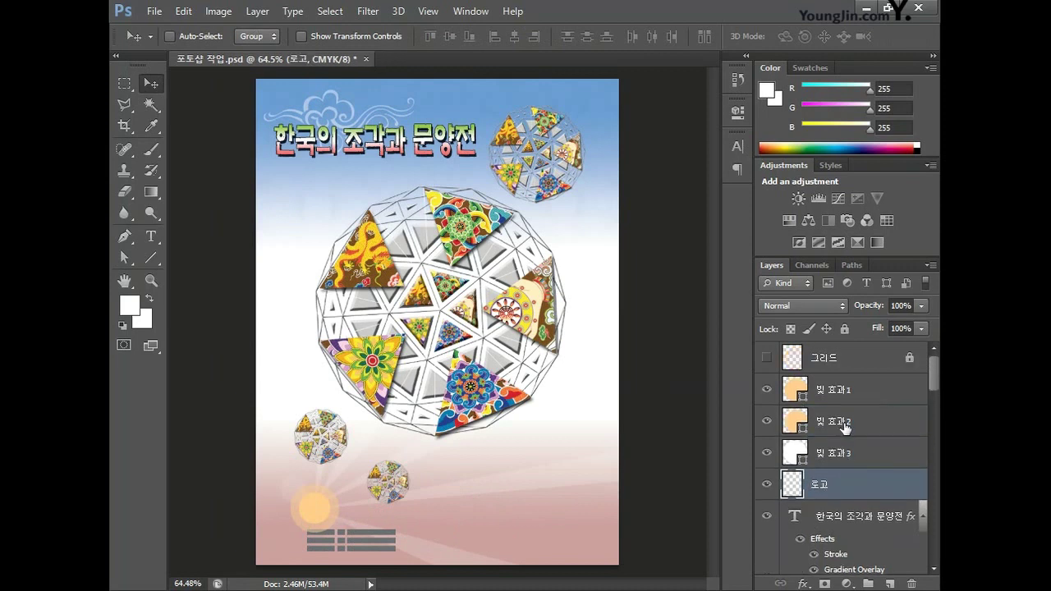
drag(862, 493, 879, 379)
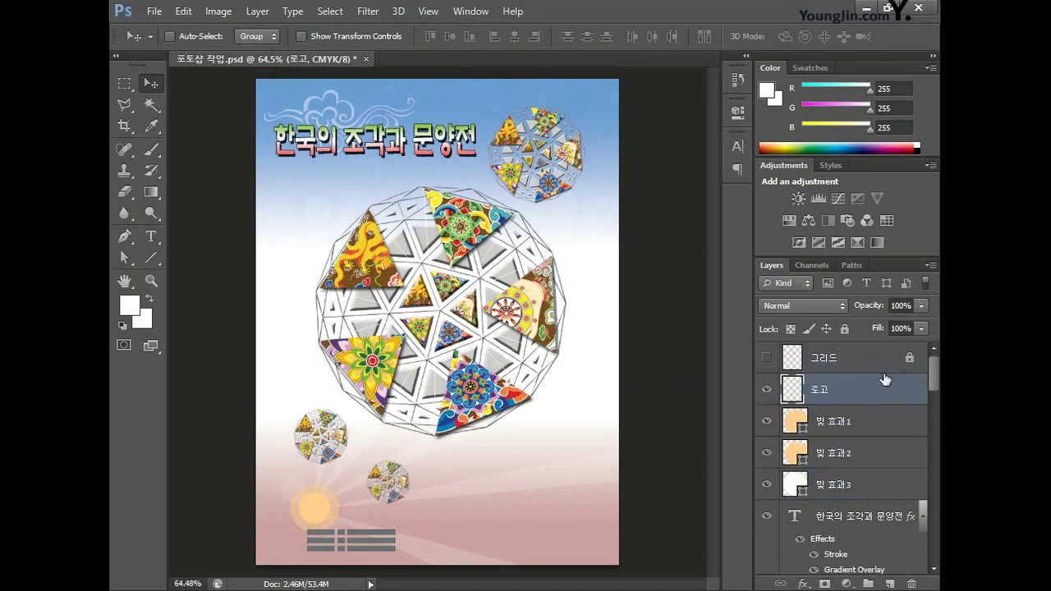
Step: Open the dragon head photo 용두.jpg
key(g)
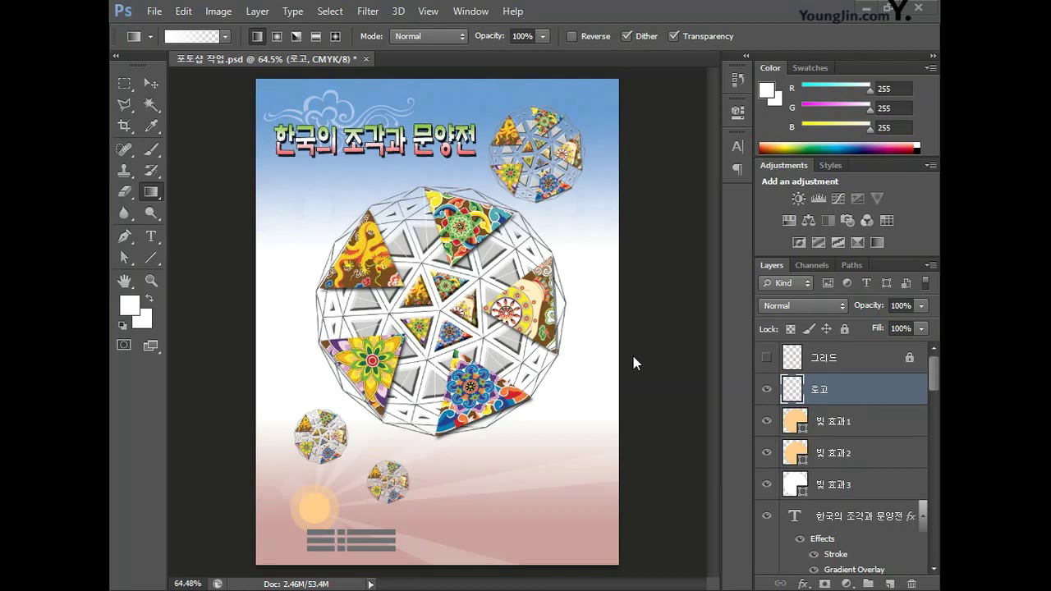
click(153, 11)
click(164, 44)
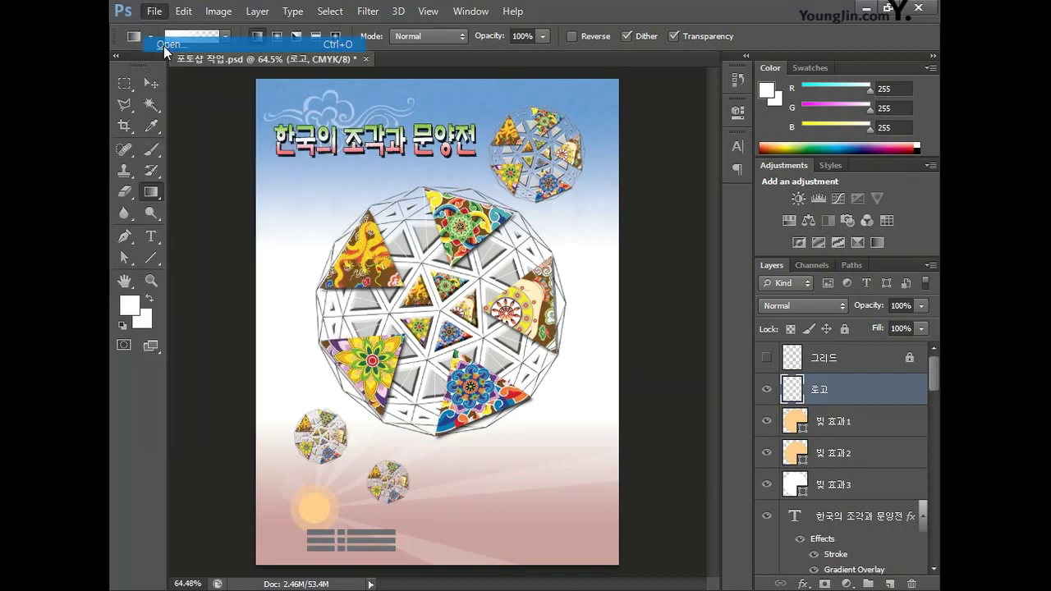
click(745, 363)
click(891, 510)
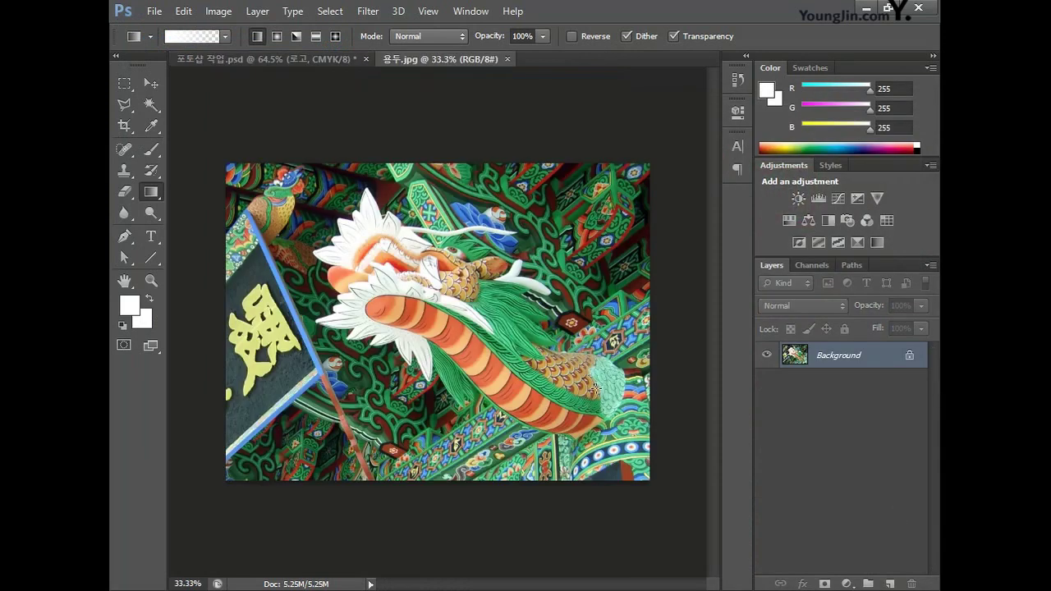
Step: Trace the dragon's left outline with the Pen tool, from the top mane tip around the jaw and lower mane to the green beard
scroll(492, 319, up, 2)
key(p)
click(305, 126)
click(298, 141)
click(293, 159)
click(287, 173)
click(265, 171)
click(267, 191)
click(260, 201)
click(253, 210)
click(229, 219)
click(240, 231)
click(259, 239)
click(249, 255)
click(255, 271)
click(261, 284)
click(266, 294)
click(256, 305)
click(233, 318)
click(265, 333)
click(281, 344)
click(299, 346)
click(319, 351)
click(337, 355)
click(371, 367)
click(375, 384)
click(397, 390)
click(399, 407)
click(415, 412)
click(428, 430)
click(443, 444)
click(456, 419)
click(464, 430)
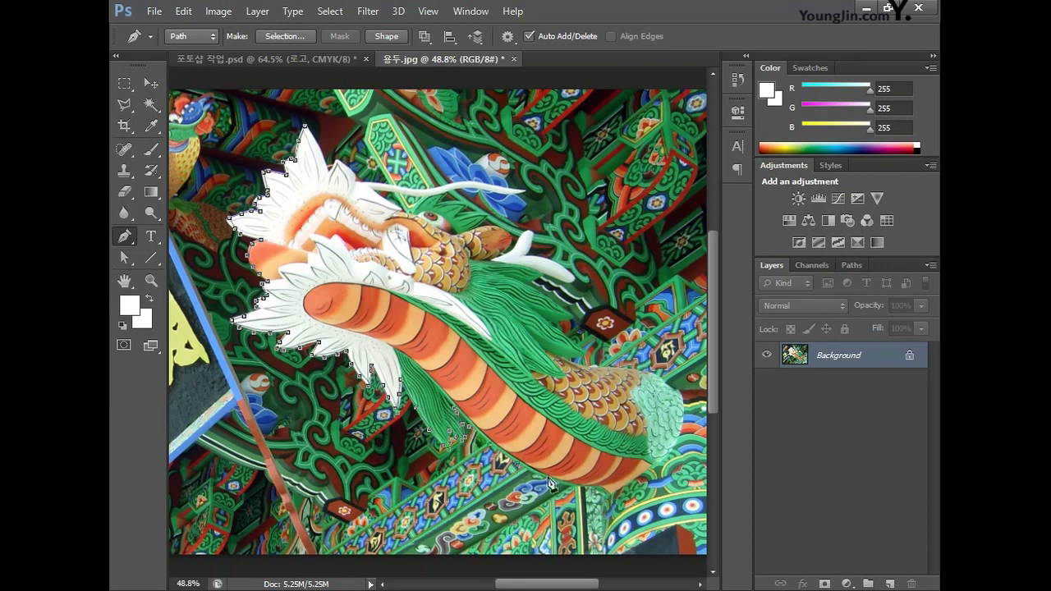
Step: Continue the path around the neck's end, the green mane, horn and long whisker back to the top mane tip
click(662, 463)
click(677, 445)
click(683, 406)
click(669, 382)
click(644, 371)
click(617, 366)
click(588, 361)
click(574, 321)
click(550, 321)
click(535, 283)
click(548, 280)
click(569, 283)
click(558, 267)
click(532, 230)
click(512, 249)
click(493, 240)
click(478, 222)
click(465, 210)
click(449, 197)
click(526, 193)
click(510, 191)
click(490, 188)
click(470, 187)
click(430, 189)
click(389, 188)
click(354, 179)
click(341, 169)
click(319, 148)
Step: Turn the finished dragon outline into a selection and copy the dragon to a new layer
mouse_move(399, 197)
mouse_down()
mouse_move(383, 202)
mouse_move(414, 212)
mouse_move(386, 203)
mouse_up()
key(ctrl+z)
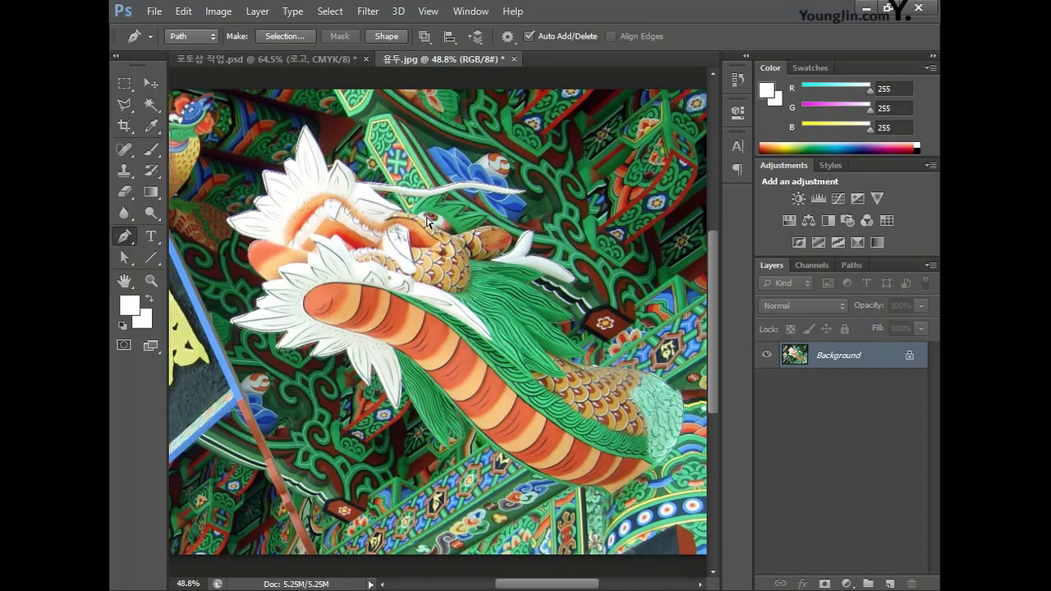
key(ctrl+Return)
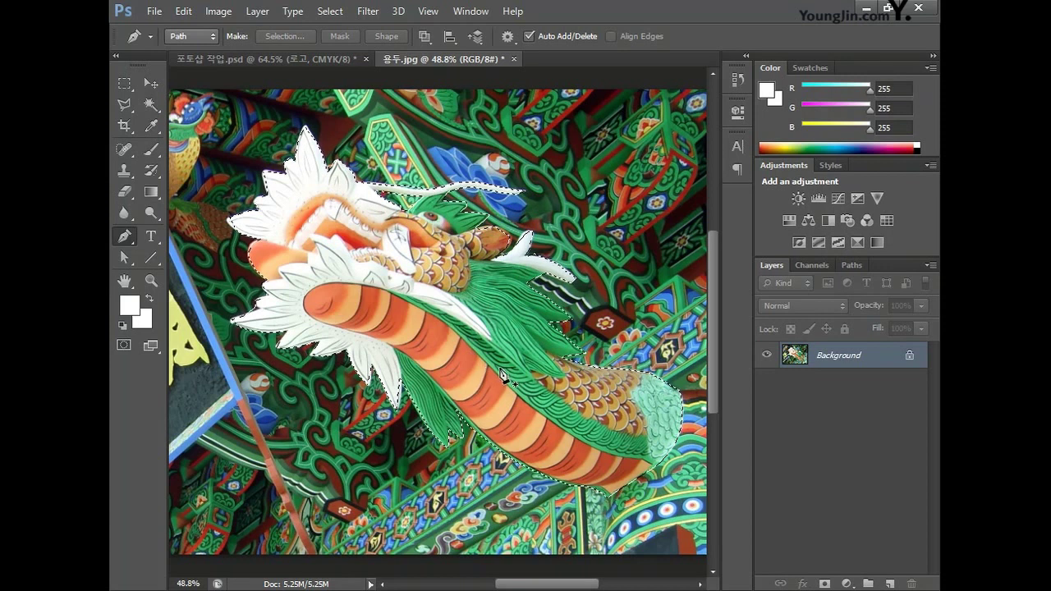
key(ctrl+j)
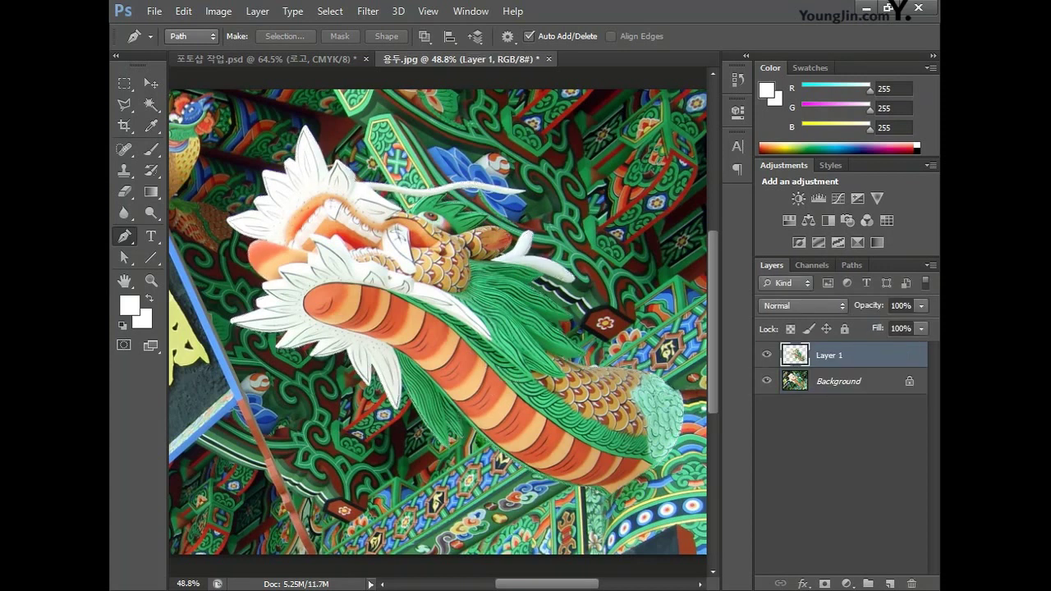
Step: Copy the cut-out dragon layer into the poster 포토샵 작업.psd, then close the dragon photo
click(151, 83)
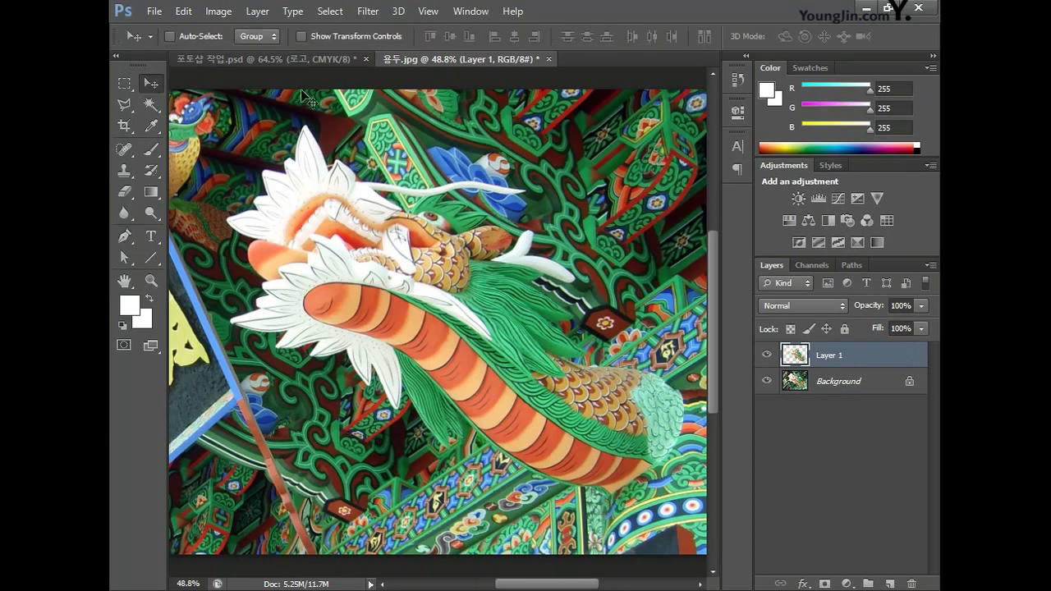
drag(435, 65, 468, 310)
drag(791, 311, 539, 355)
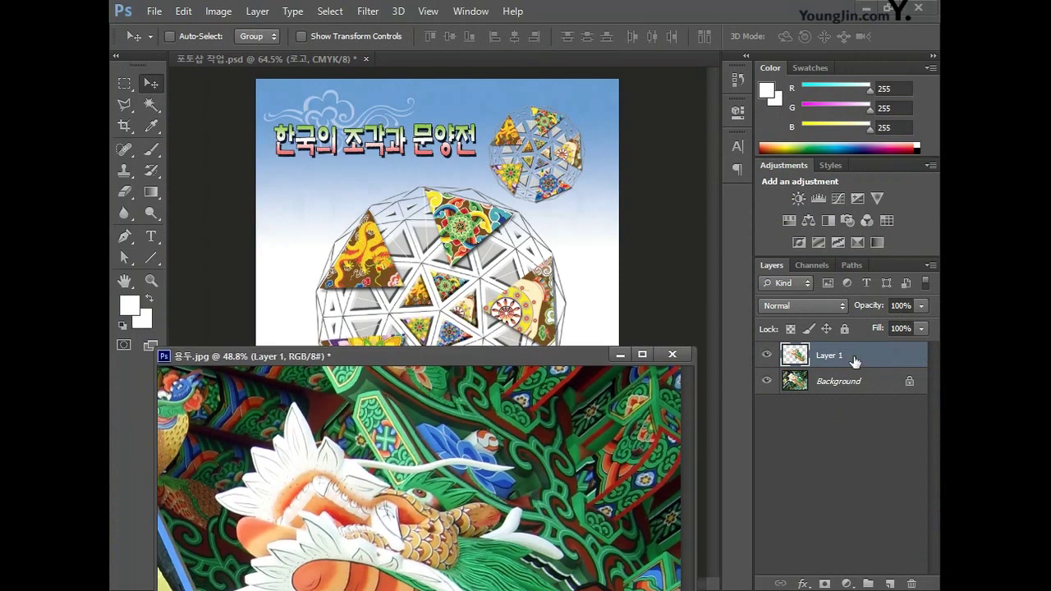
drag(855, 362, 609, 320)
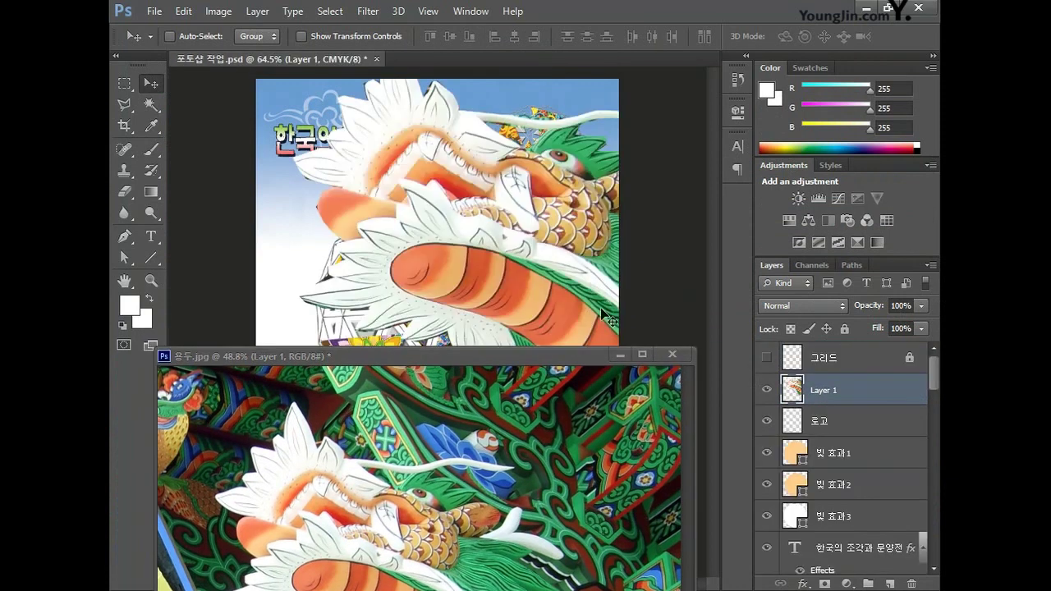
click(672, 354)
click(534, 239)
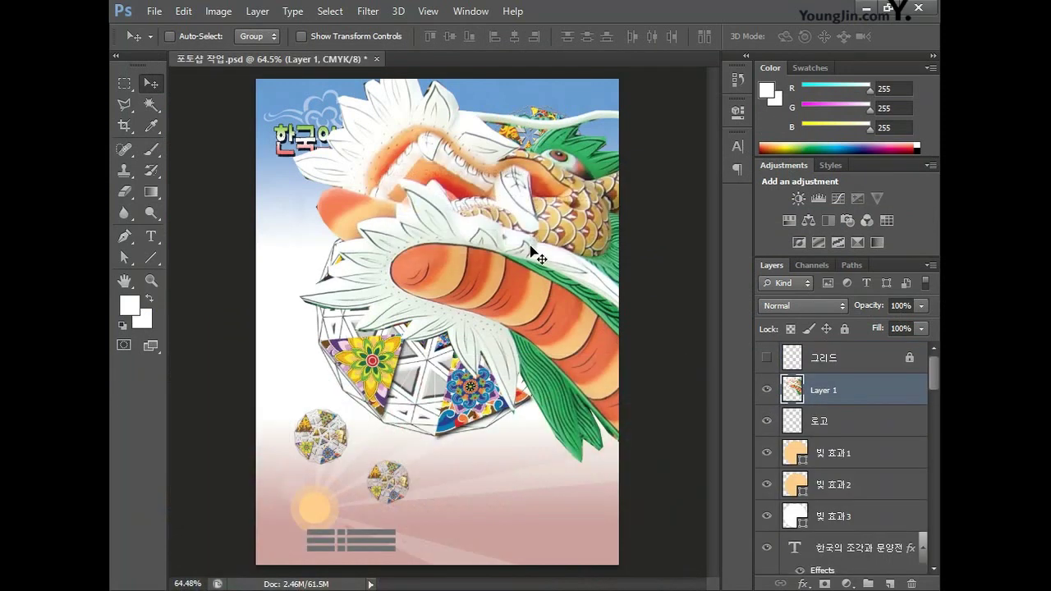
Step: Scale the dragon down and place it in the poster's lower right corner, below the large sphere
key(ctrl+t)
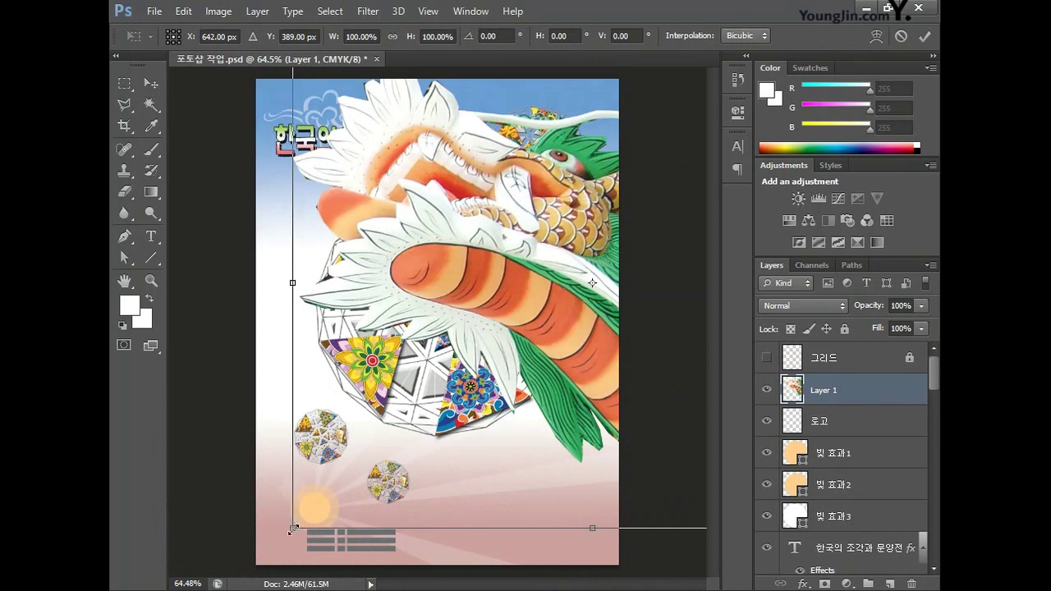
drag(293, 530, 390, 415)
drag(569, 371, 591, 555)
key(Return)
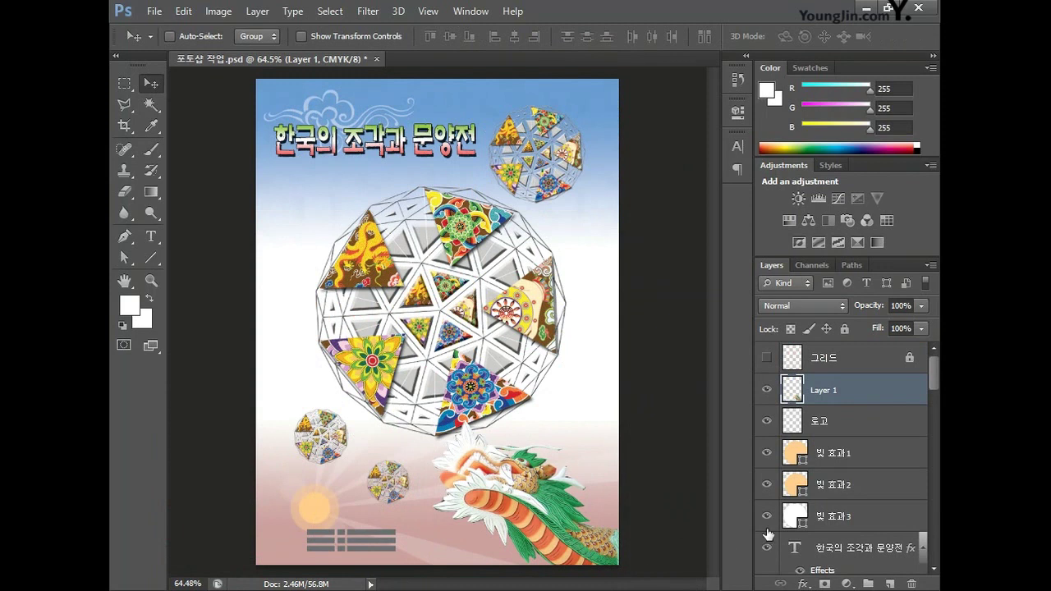
Step: Rename the pasted dragon layer 용두 컬러
double_click(832, 390)
text(용두 컬러)
key(Return)
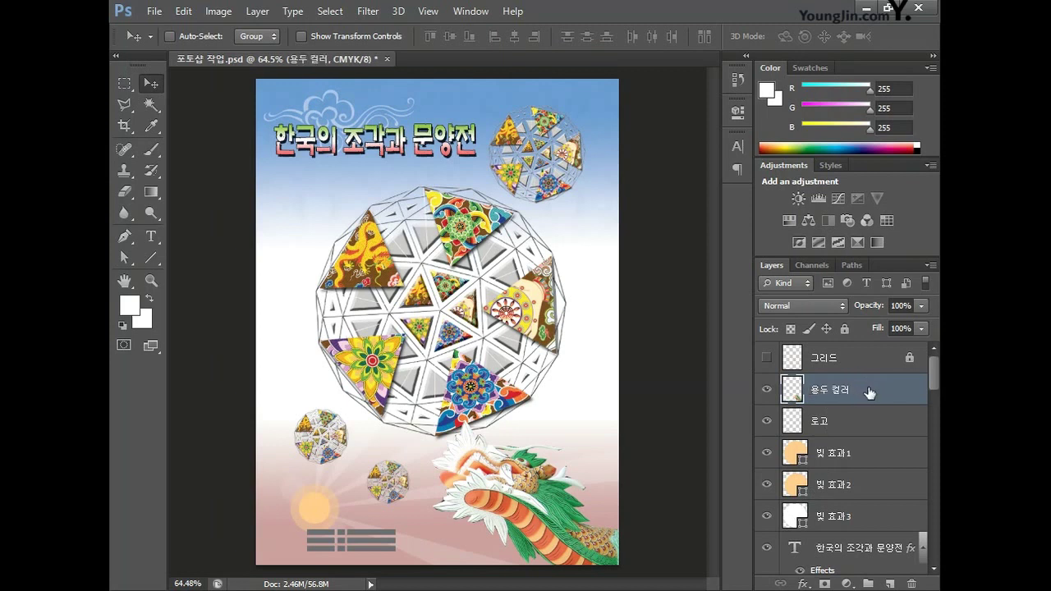
Step: Duplicate the 용두 컬러 layer and name the copy 용두 흑백
key(ctrl+j)
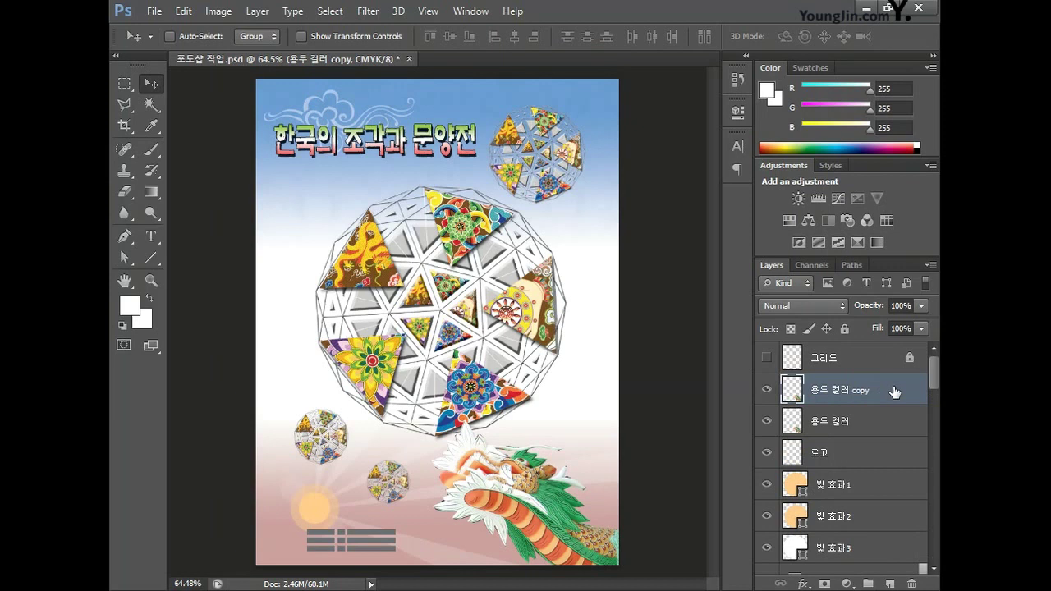
double_click(855, 390)
text(용두 흑백)
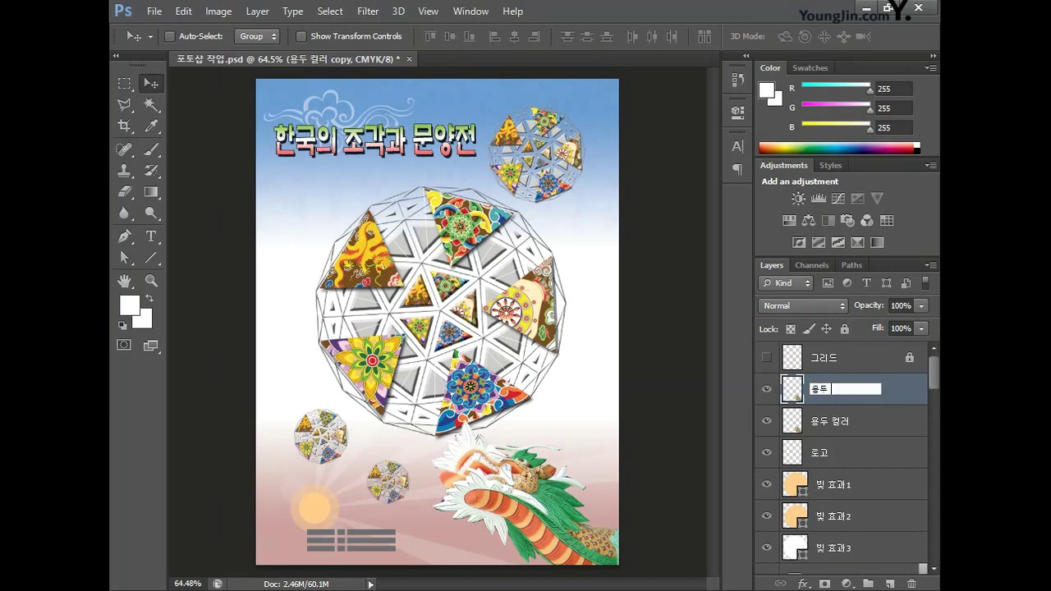
key(Return)
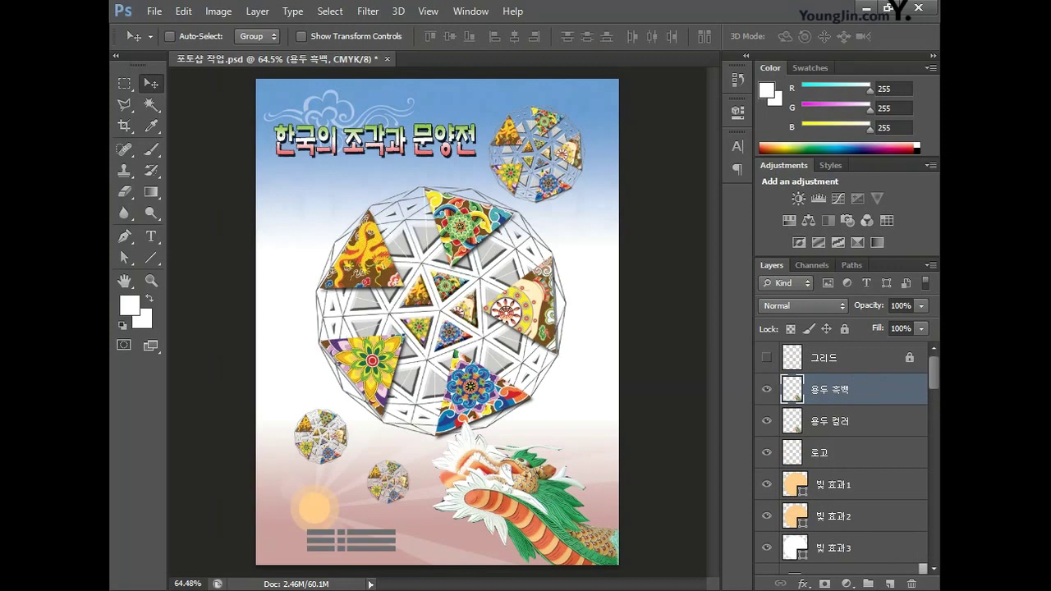
Step: Desaturate the 용두 흑백 layer
click(220, 11)
mouse_move(300, 49)
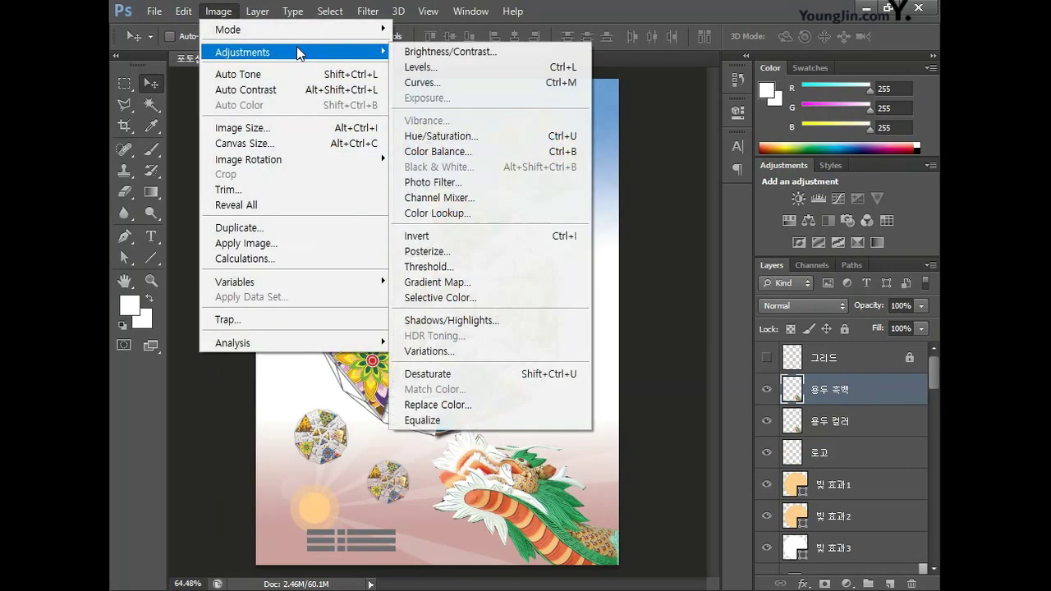
click(486, 378)
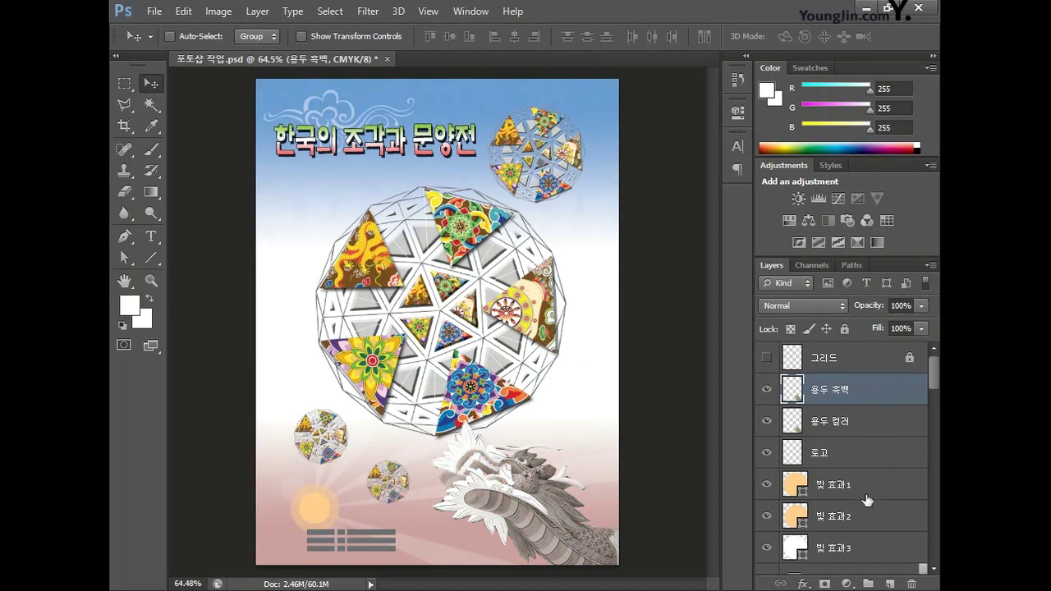
Step: Add a layer mask to 용두 흑백 and fade it with a horizontal dark-to-transparent linear gradient from the dragon's mouth to its neck
click(824, 583)
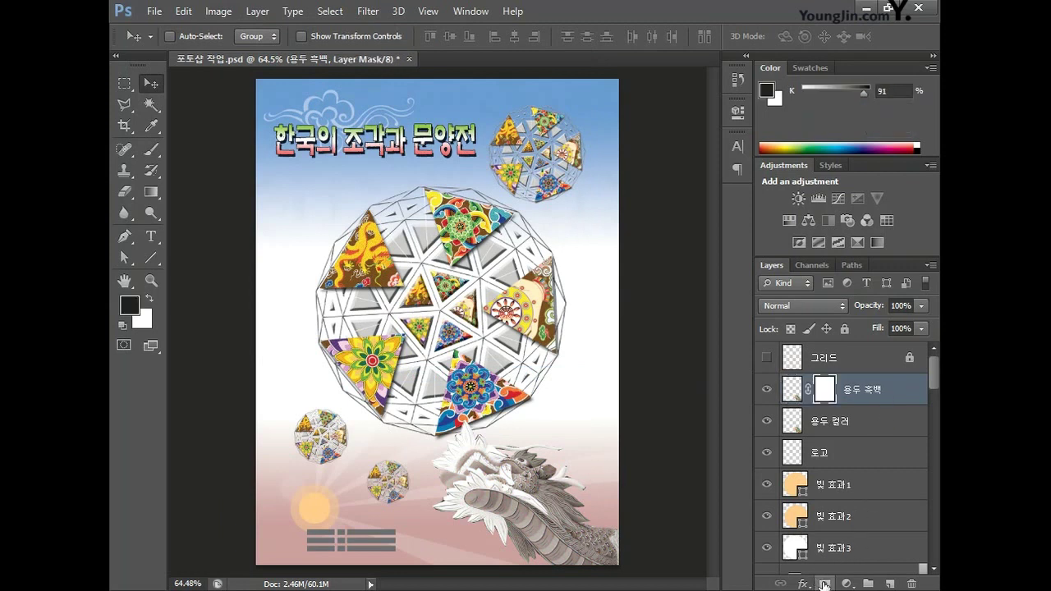
click(129, 305)
key(Escape)
click(143, 318)
click(680, 188)
click(151, 192)
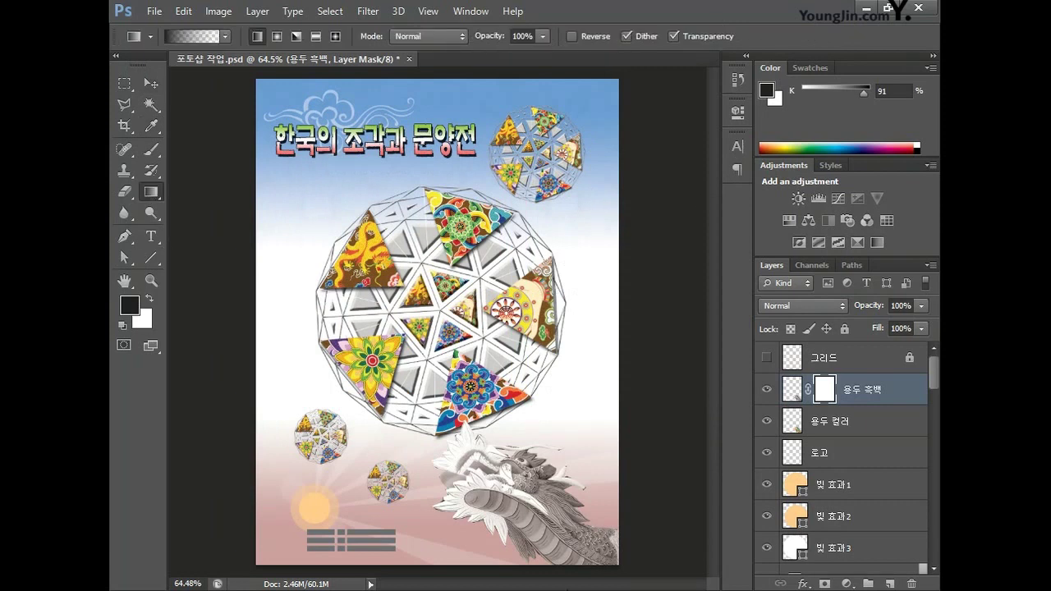
drag(455, 516, 601, 519)
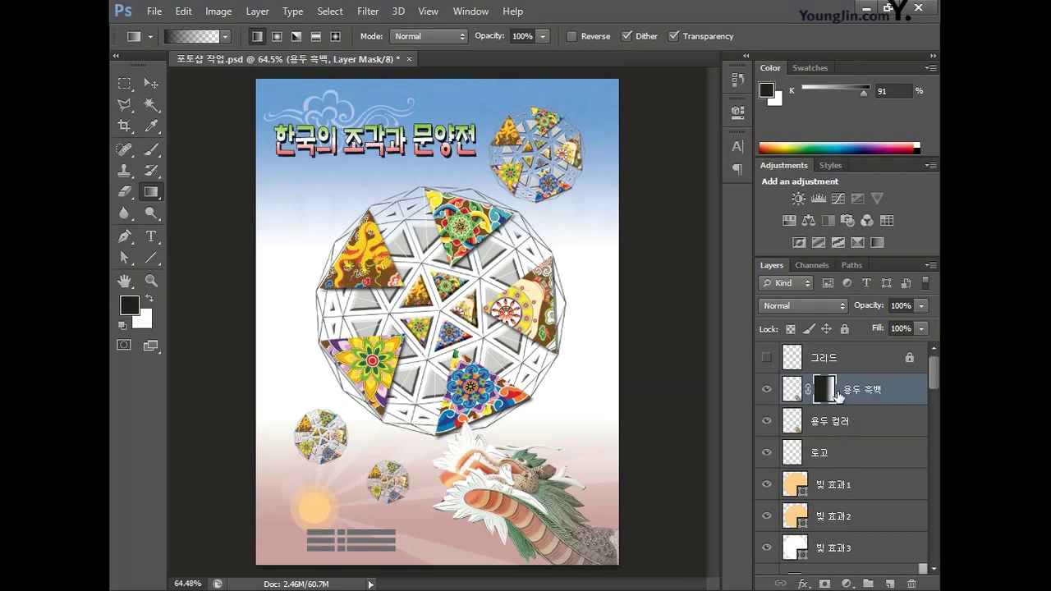
Step: Check the layout against the 그리드 layer, hide that layer again and save the poster
click(766, 359)
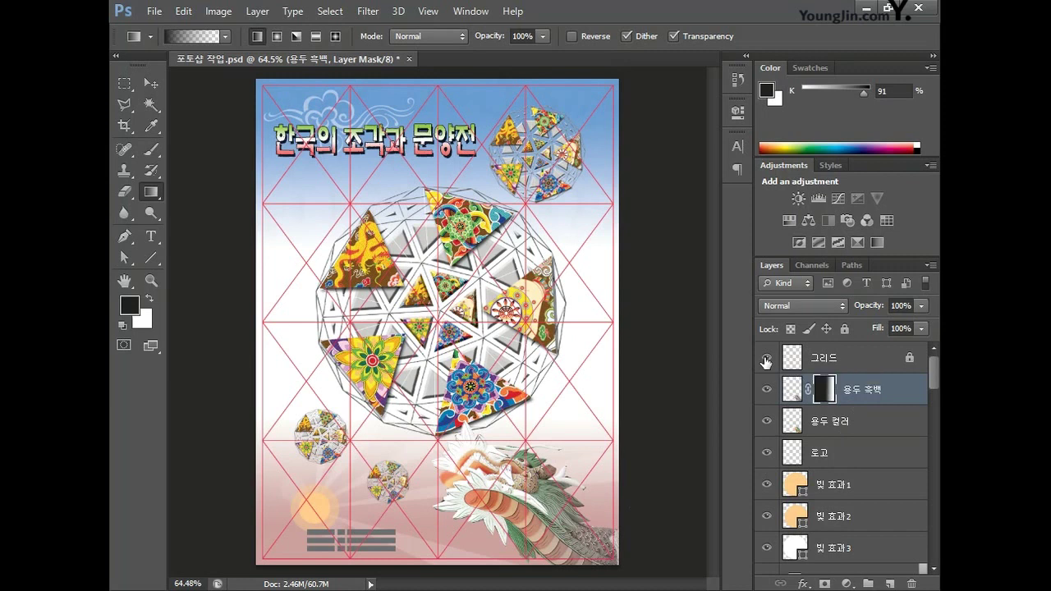
click(766, 362)
key(ctrl+s)
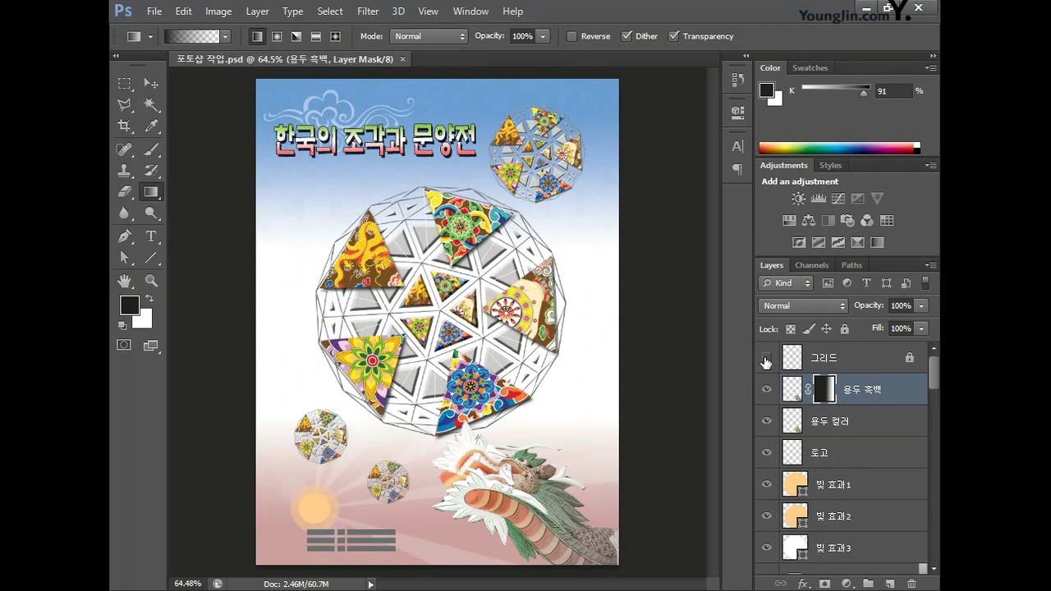
Step: Convert the poster to RGB Color mode without flattening its layers
click(215, 12)
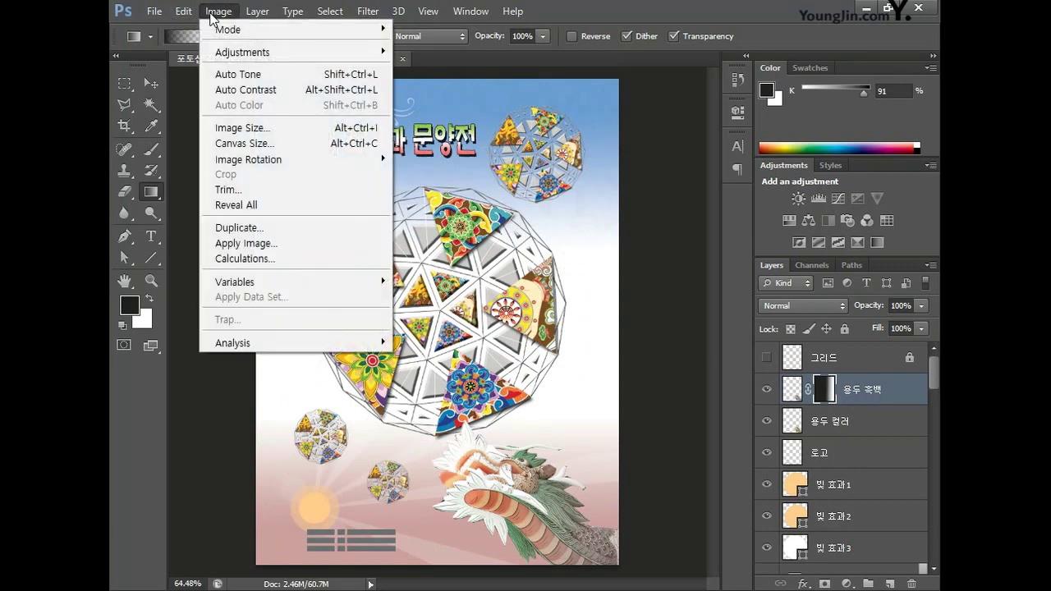
mouse_move(228, 34)
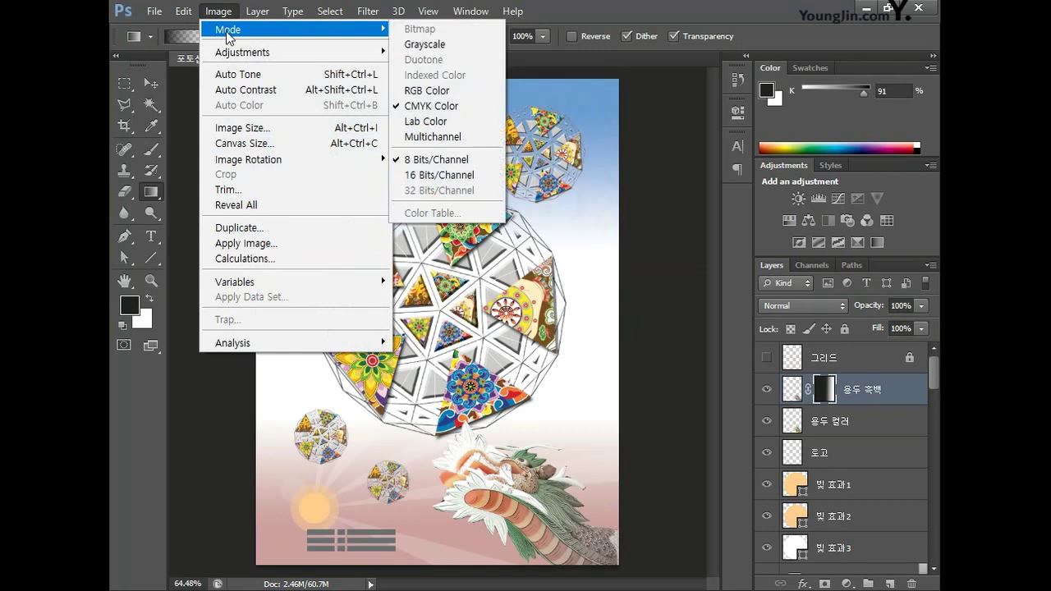
click(458, 89)
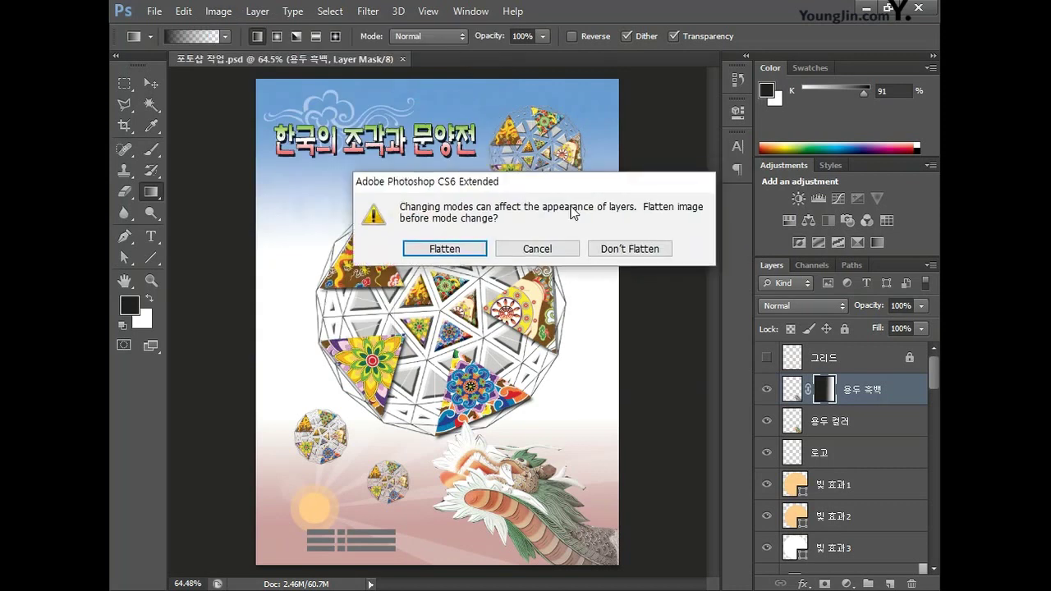
click(631, 249)
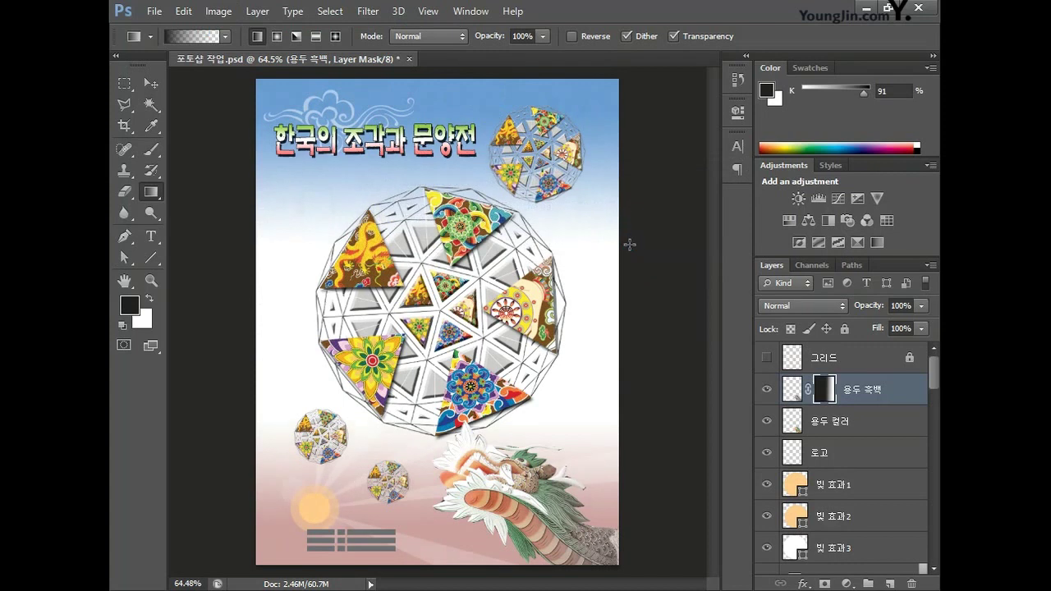
Step: Save a JPEG copy of the poster as 01.jpg in the 작업 folder, with quality 12 (Maximum) and Baseline ("Standard") format
click(156, 11)
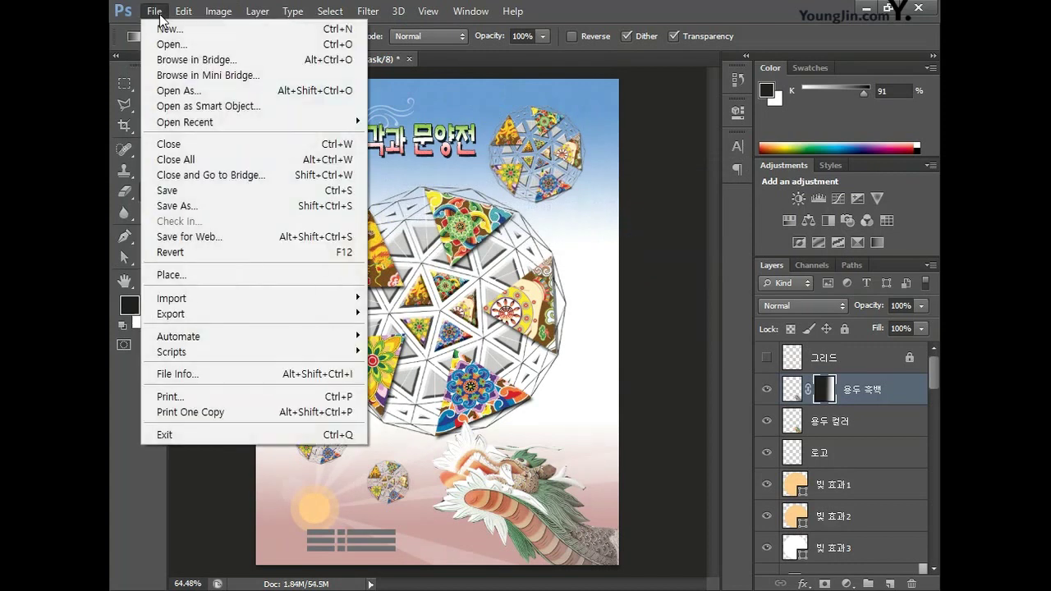
click(228, 212)
drag(541, 107, 429, 48)
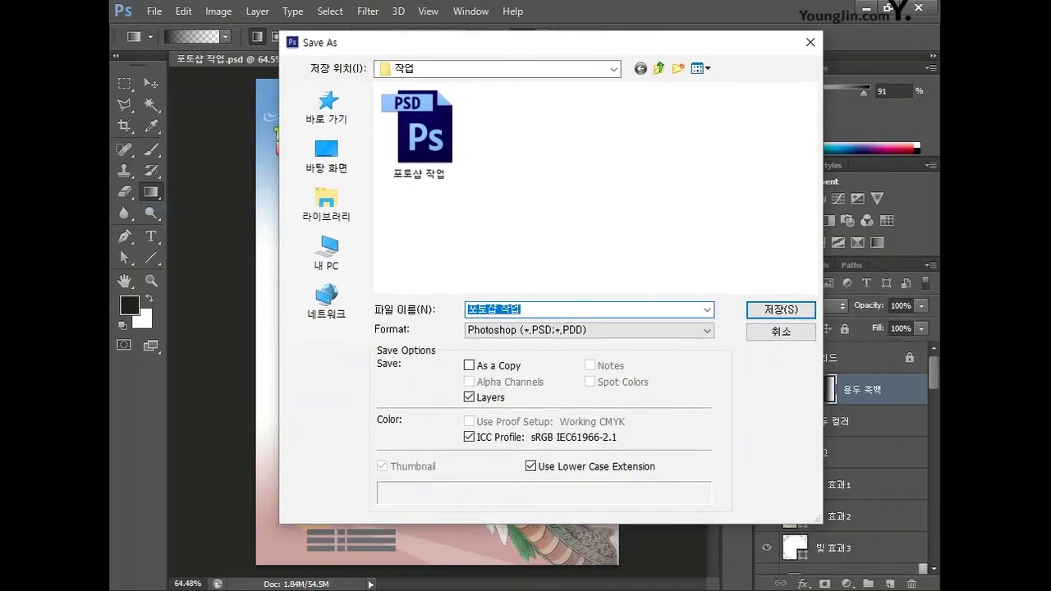
text(01)
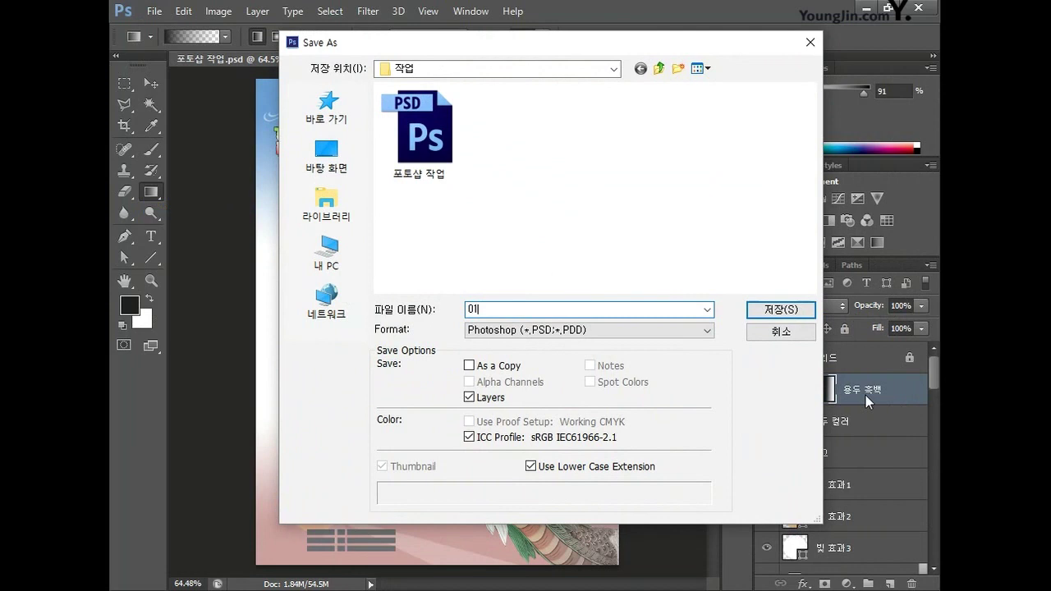
click(685, 329)
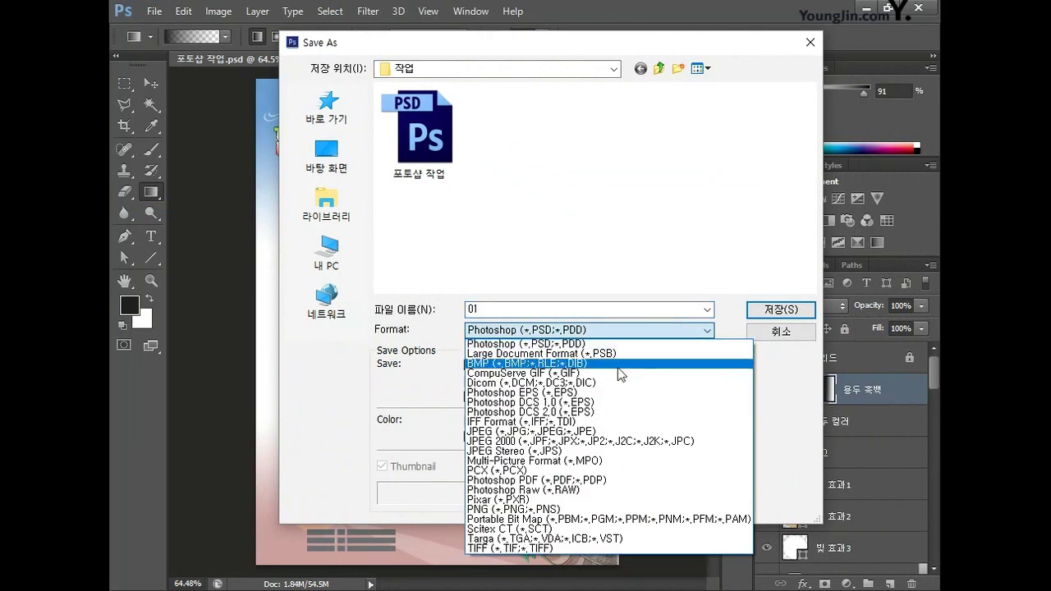
click(620, 432)
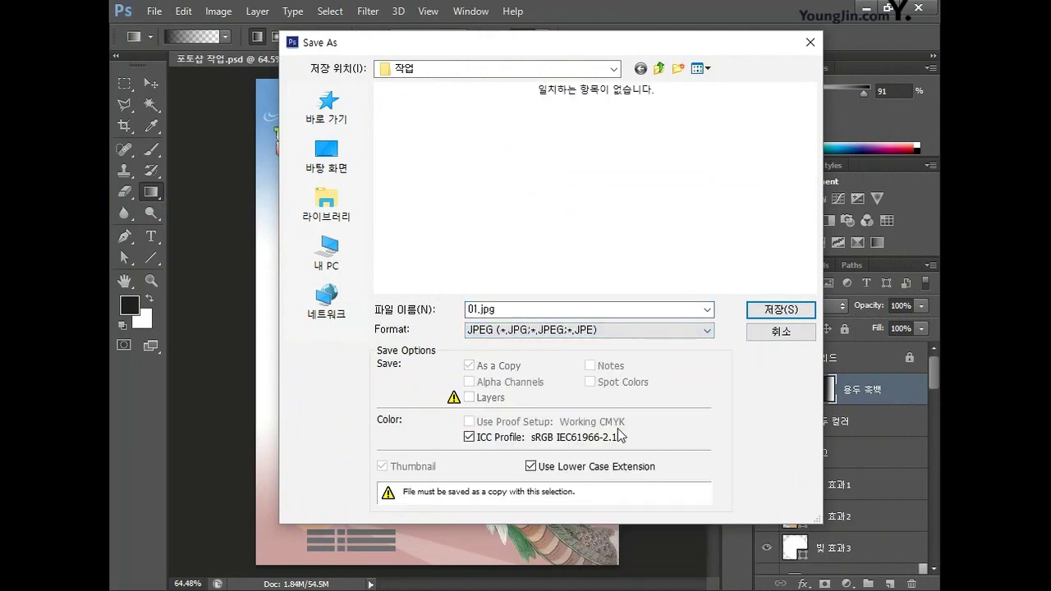
click(778, 310)
drag(871, 206, 478, 177)
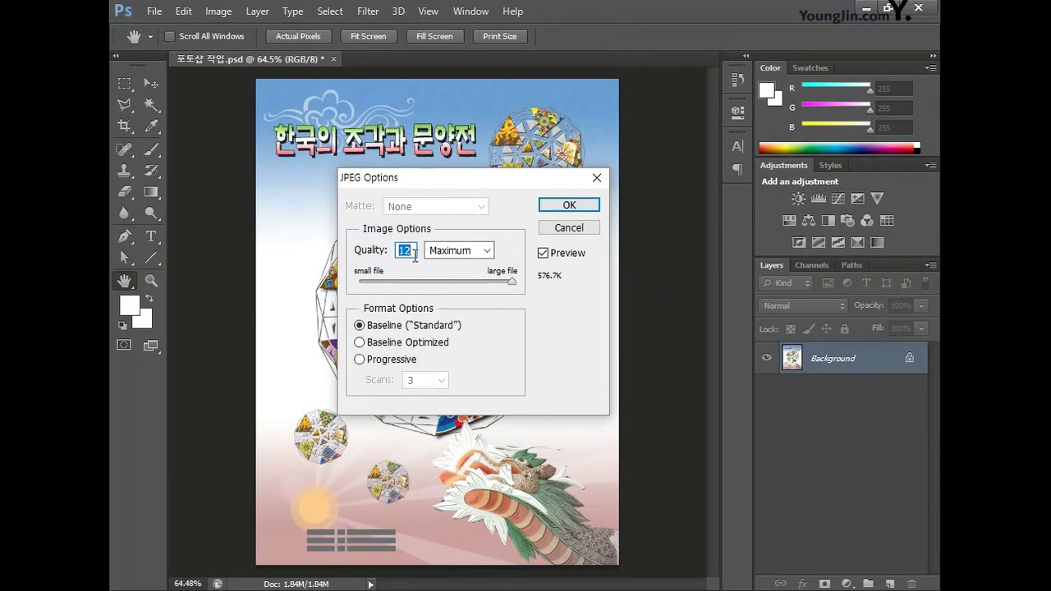
click(569, 205)
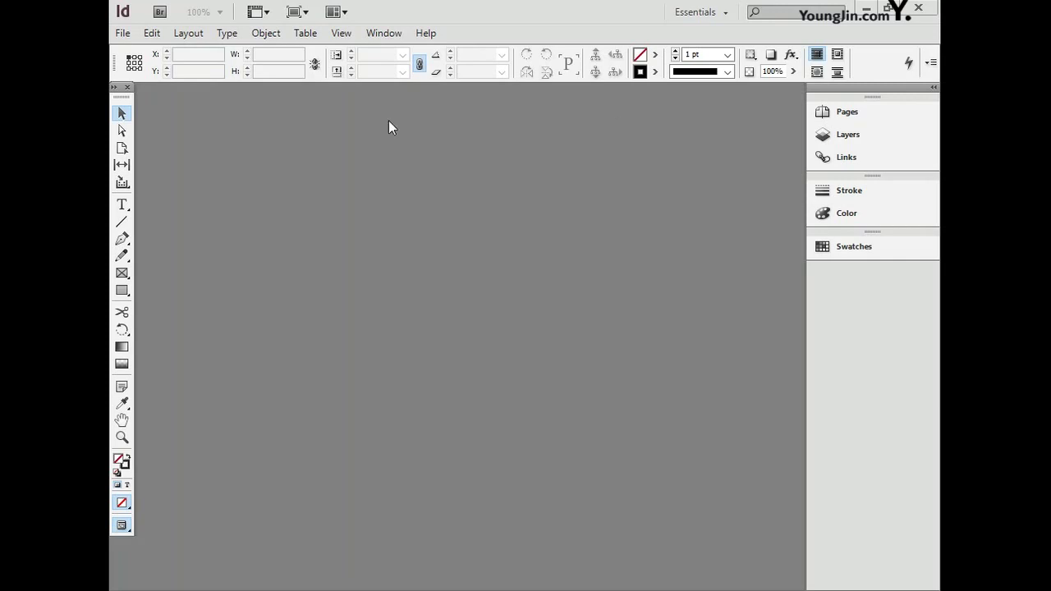
Step: Start a new one-page print document in A4 size with facing pages turned off and the margin values unlinked
click(123, 34)
mouse_move(140, 51)
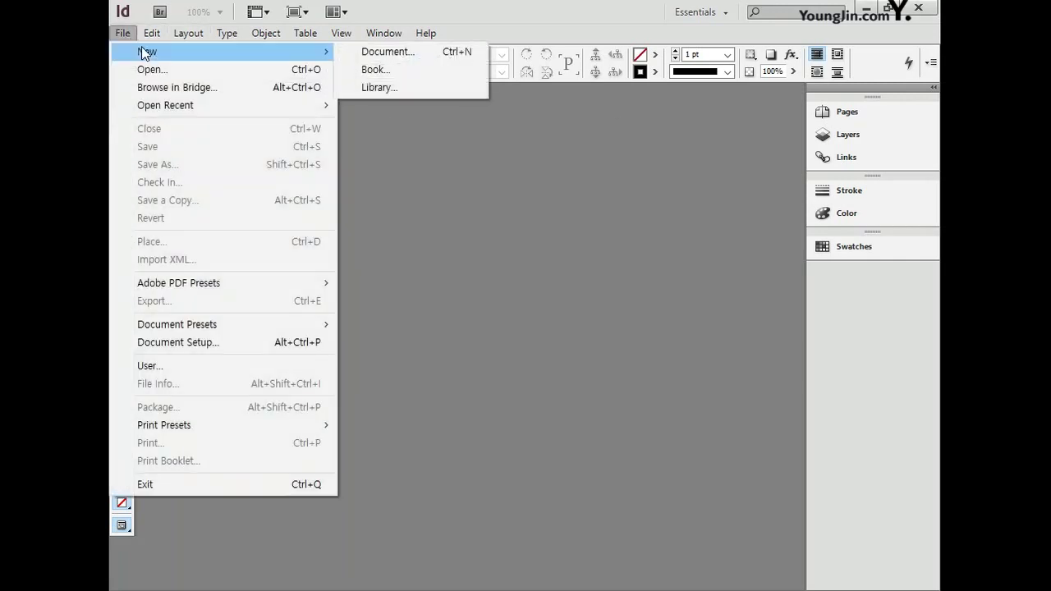
click(463, 51)
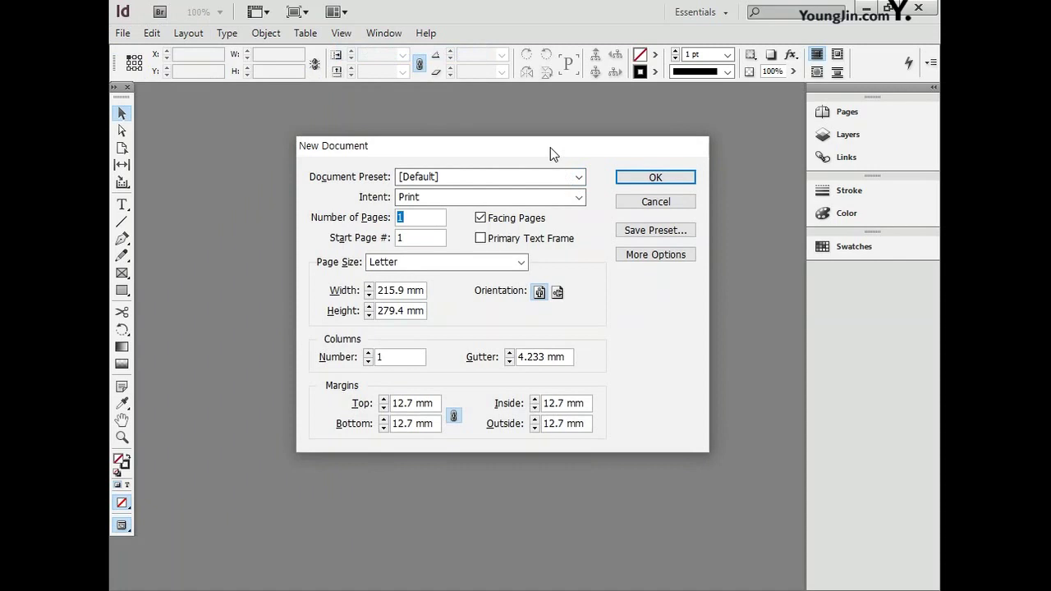
click(485, 219)
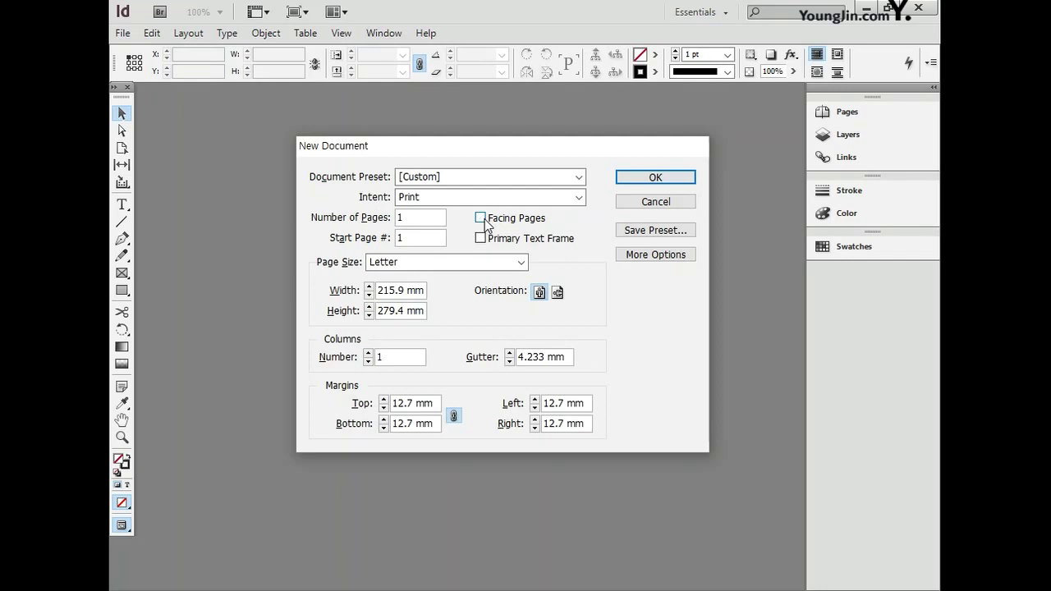
click(481, 261)
click(427, 370)
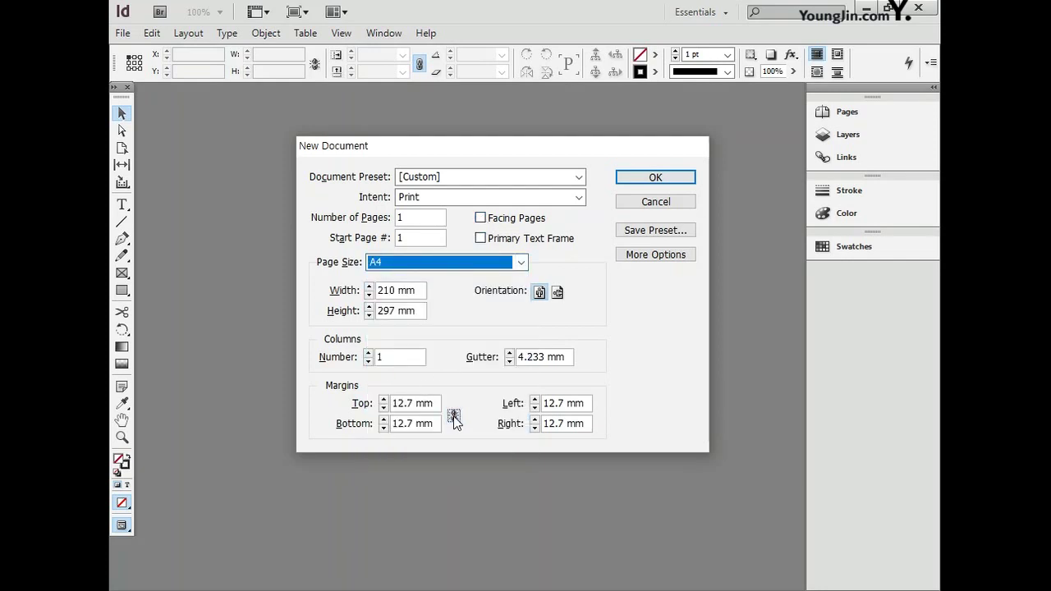
Step: Set the top and bottom margins to 30.5 mm and the left and right margins to 17 mm, and create the document
double_click(415, 403)
text(30.5)
double_click(415, 424)
text(30.5)
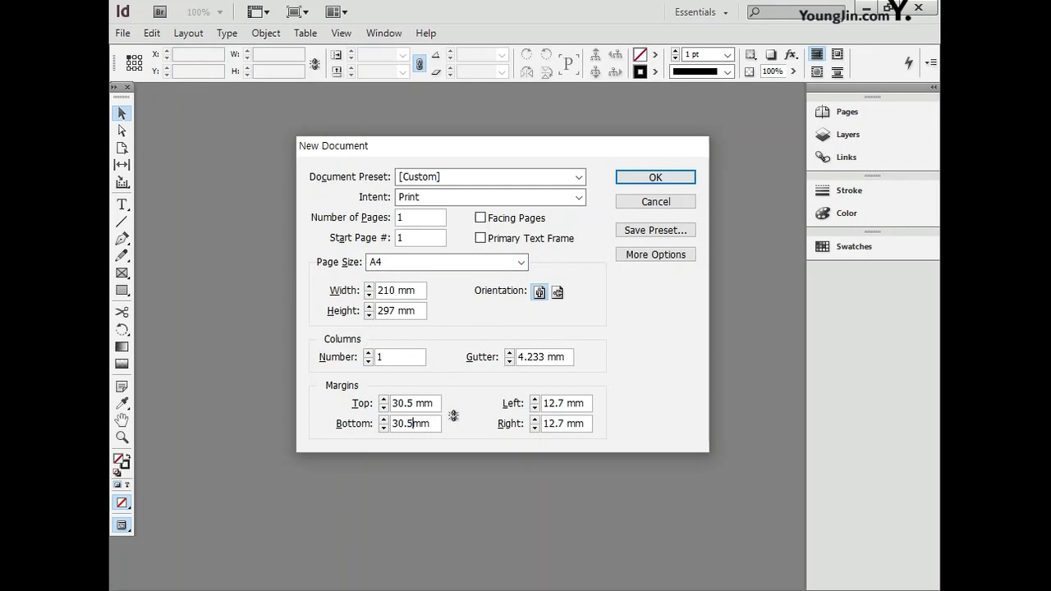
double_click(557, 403)
text(17)
double_click(552, 424)
text(17)
click(649, 177)
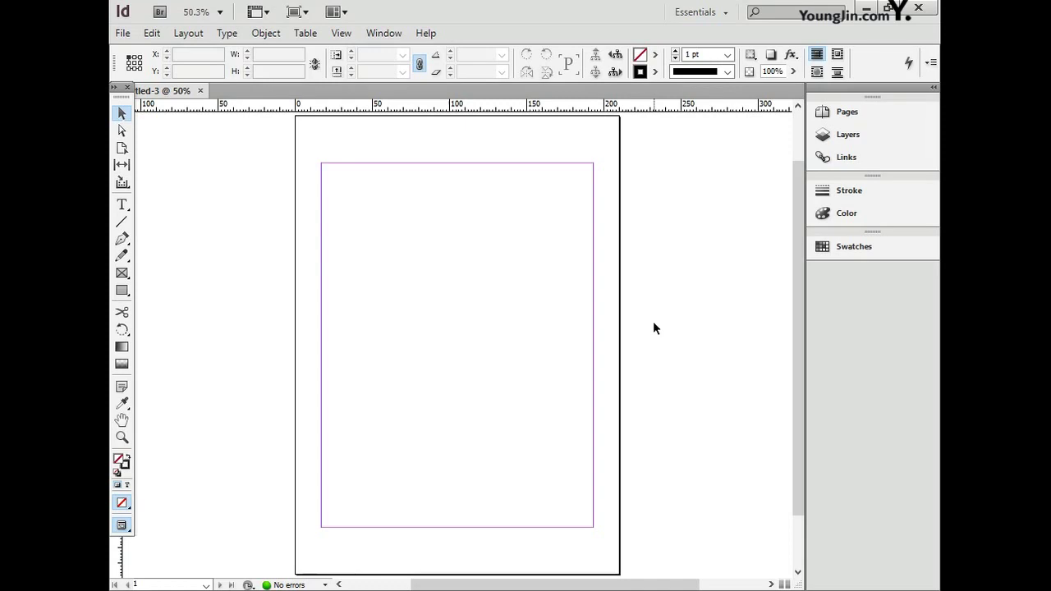
Step: Move the ruler origin to the top-left corner of the margin frame, shifting the toolbox clear of the rulers
drag(122, 104, 146, 156)
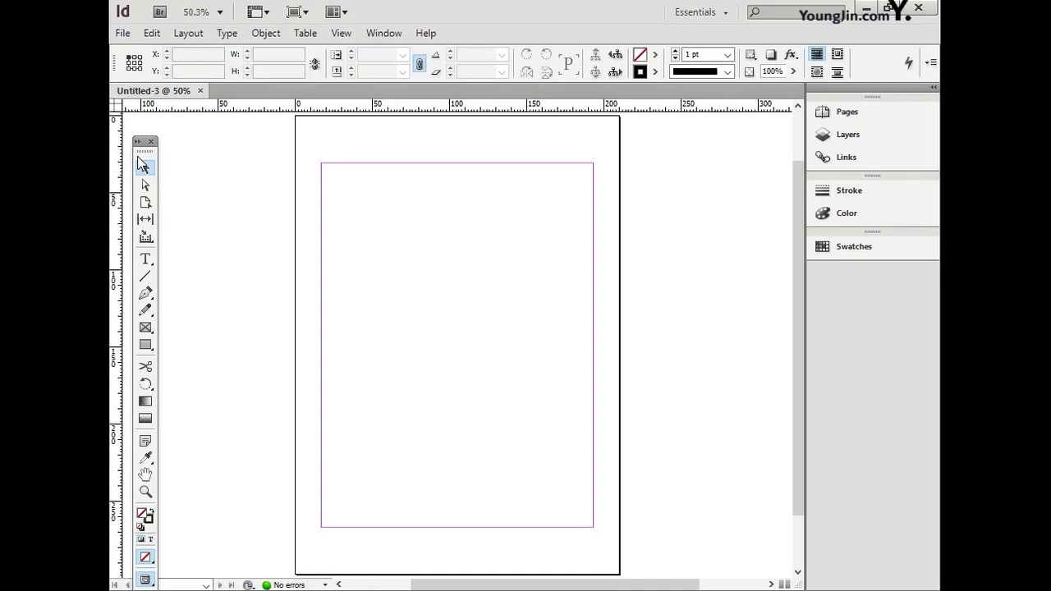
drag(121, 107, 322, 164)
drag(143, 141, 134, 118)
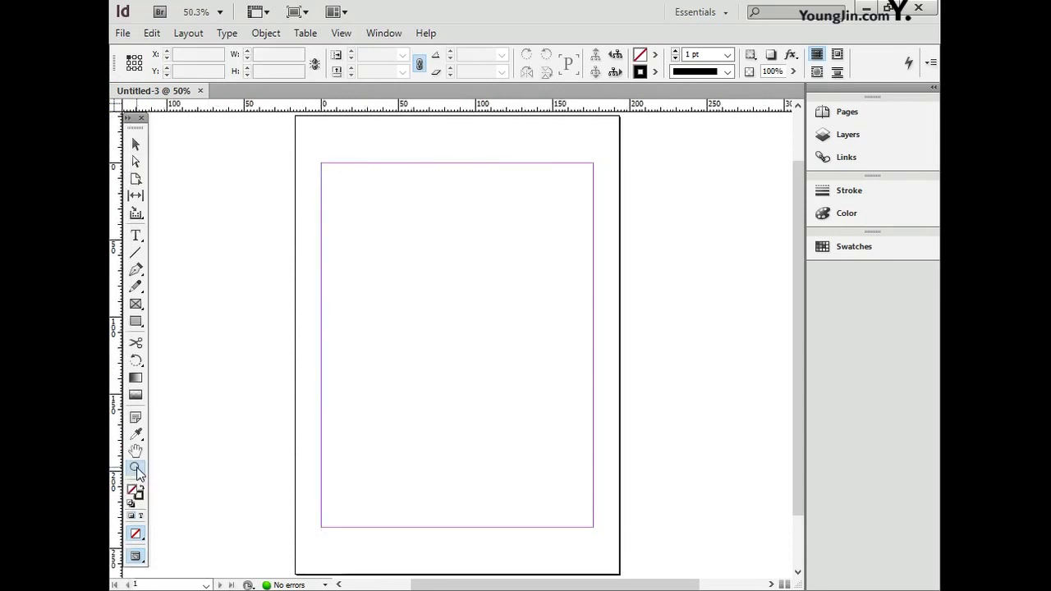
Step: Add a vertical guide just inside the left margin and set its X position to 3 mm
click(136, 469)
drag(289, 135, 401, 202)
drag(505, 584, 498, 584)
scroll(509, 529, up, 3)
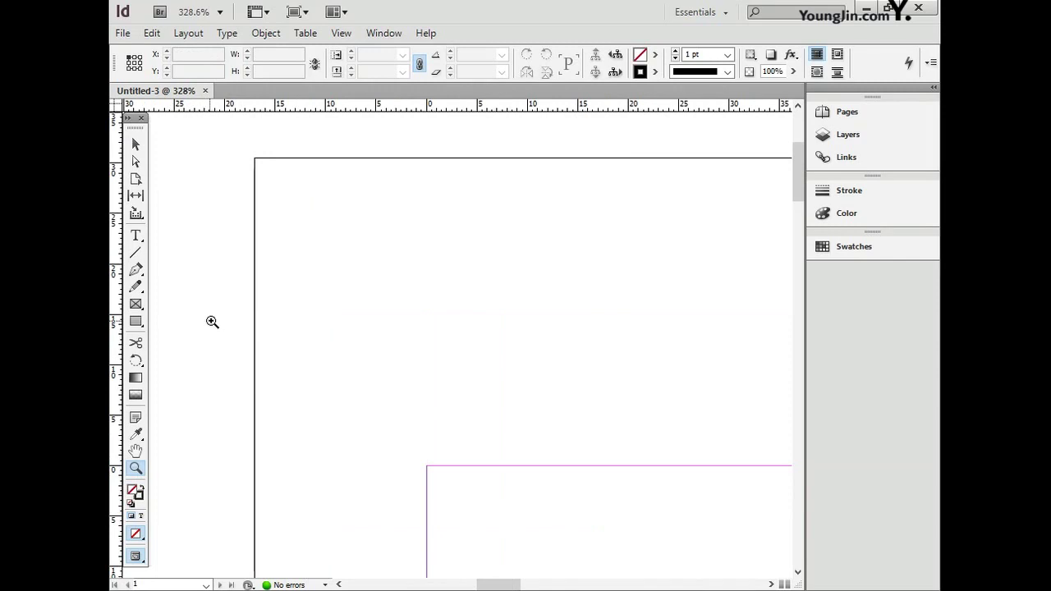
drag(116, 188, 457, 312)
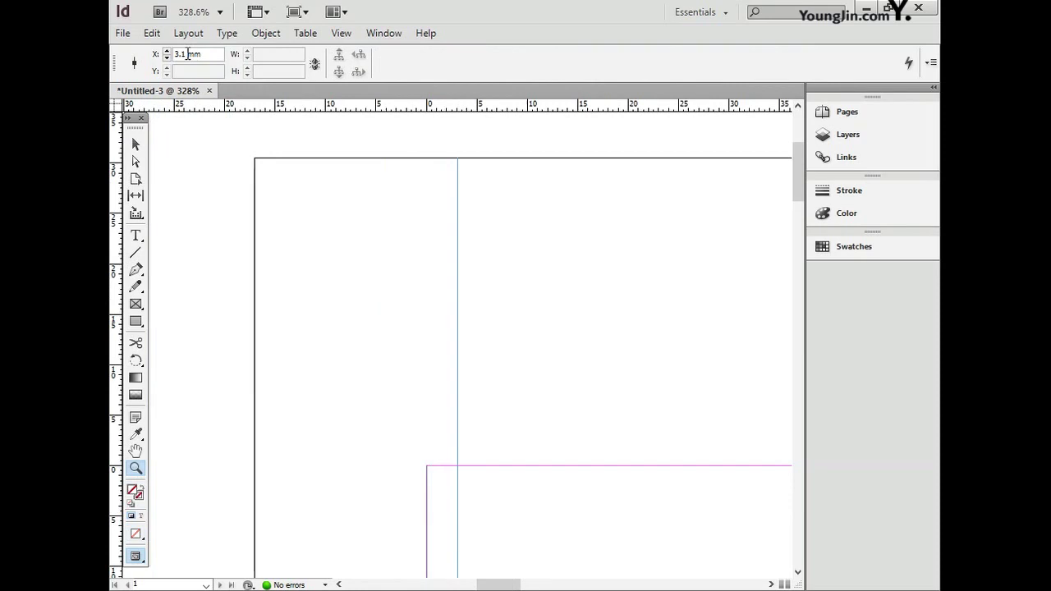
double_click(186, 53)
text(3)
key(Return)
Step: Add a horizontal guide just inside the top margin and set its Y position to 3 mm
scroll(493, 189, up, 1)
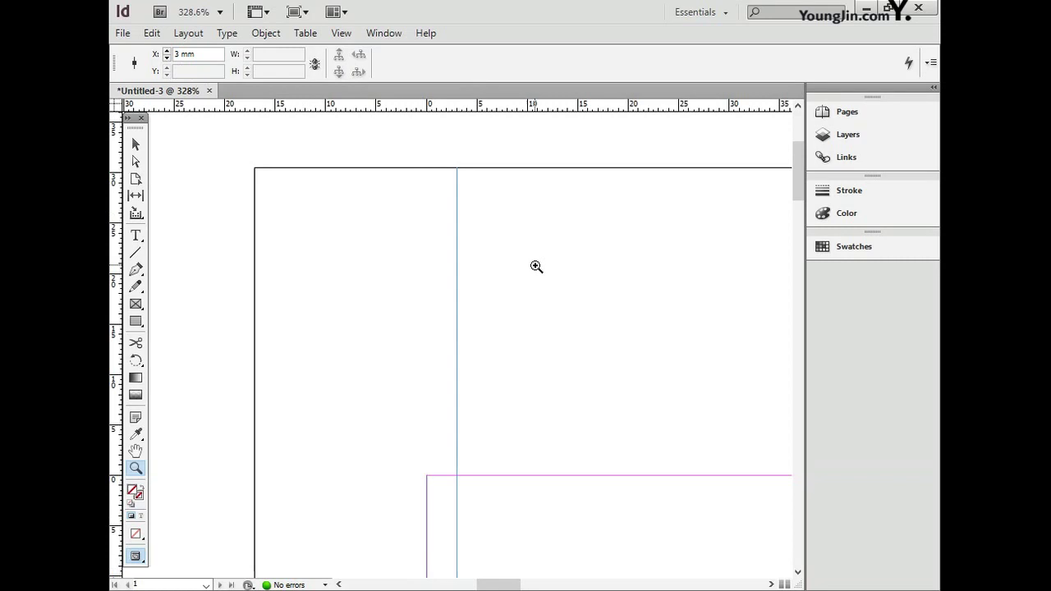
drag(463, 104, 496, 512)
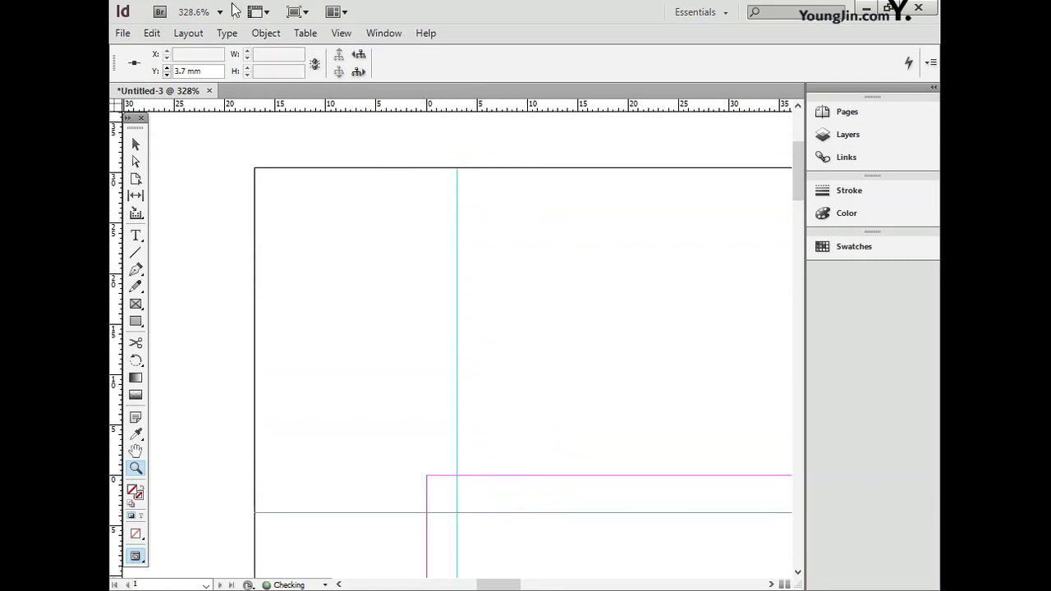
click(165, 74)
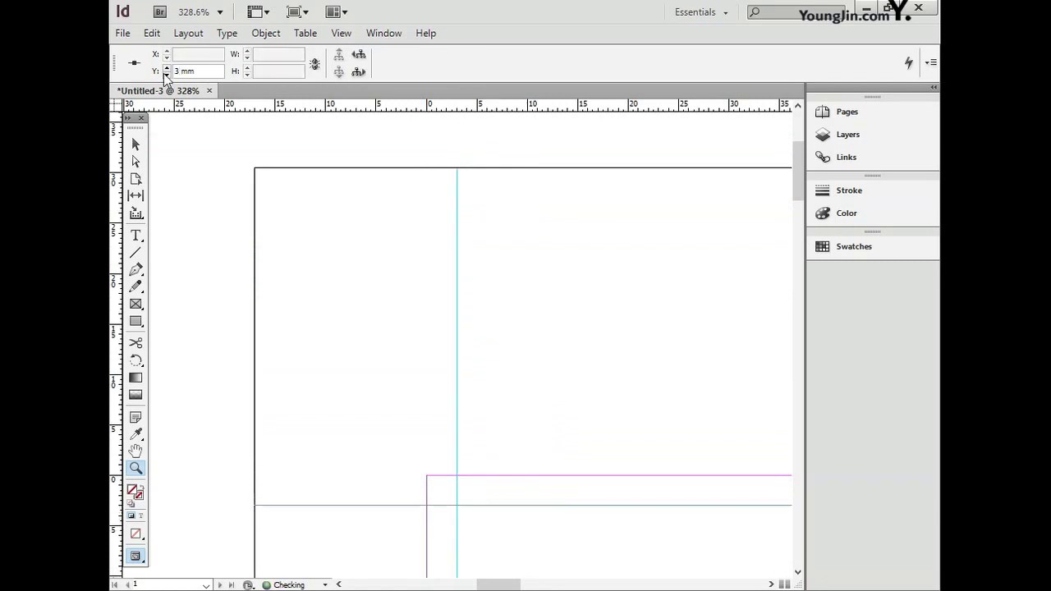
Step: Add a horizontal guide just inside the bottom margin and set its Y position to 233 mm
double_click(136, 450)
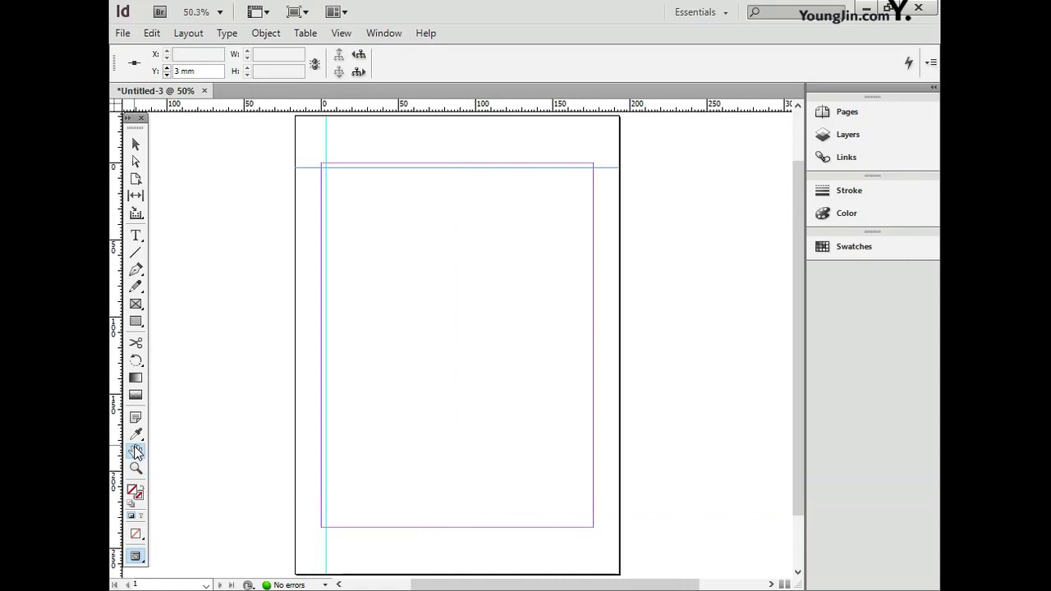
click(137, 468)
drag(568, 494, 606, 583)
scroll(605, 486, up, 2)
drag(577, 106, 595, 427)
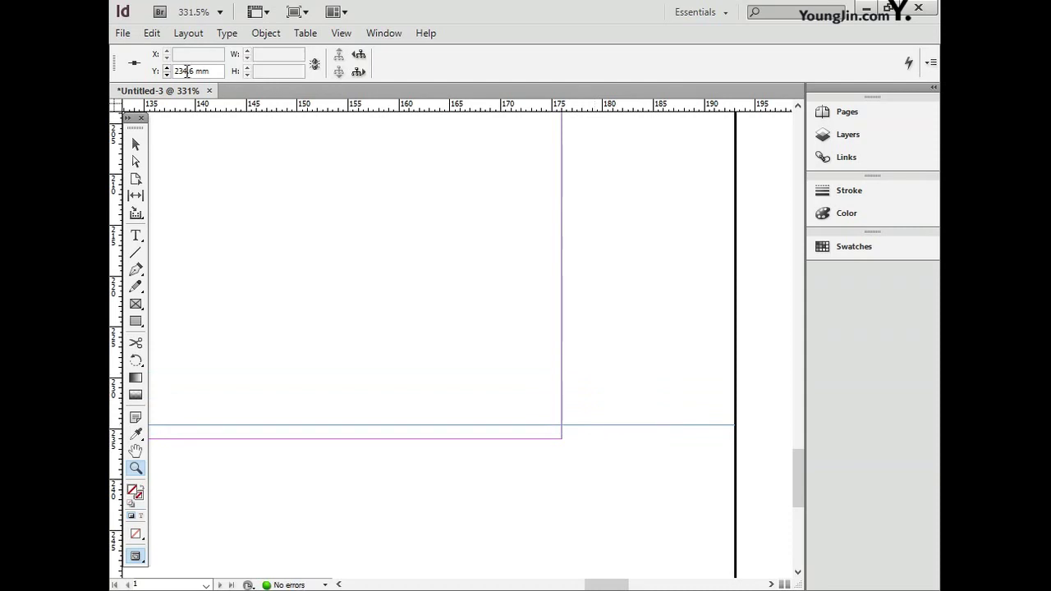
drag(199, 70, 160, 72)
text(233)
key(Return)
Step: Add a vertical guide just inside the right margin and set its X position to 173 mm
drag(120, 140, 540, 169)
drag(201, 54, 174, 55)
text(173)
key(Return)
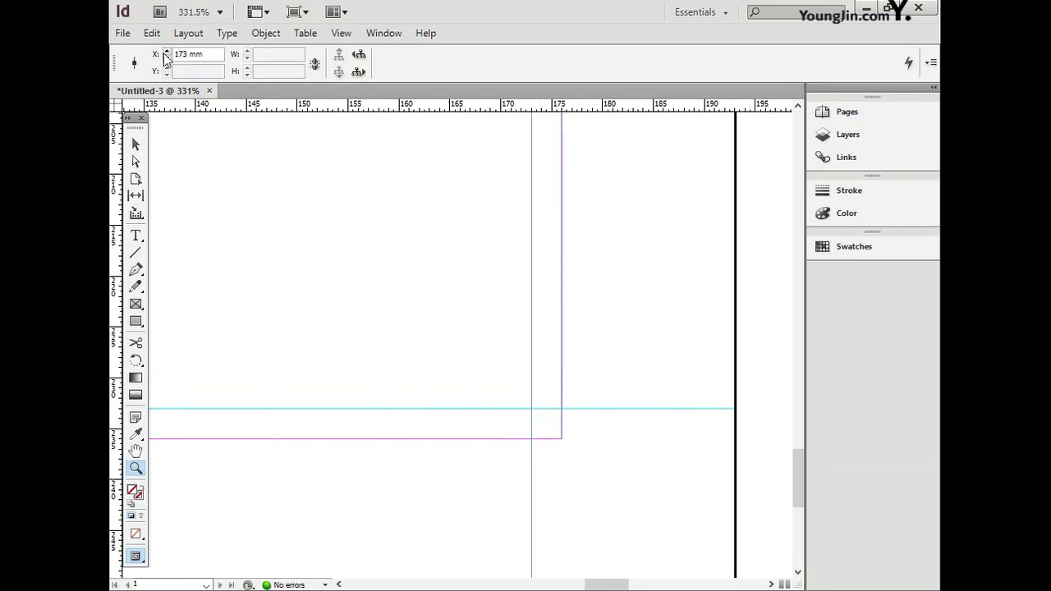
Step: Draw one vertical and one horizontal line, each 5 mm long, outside the top-left corner of the margin frame
double_click(136, 451)
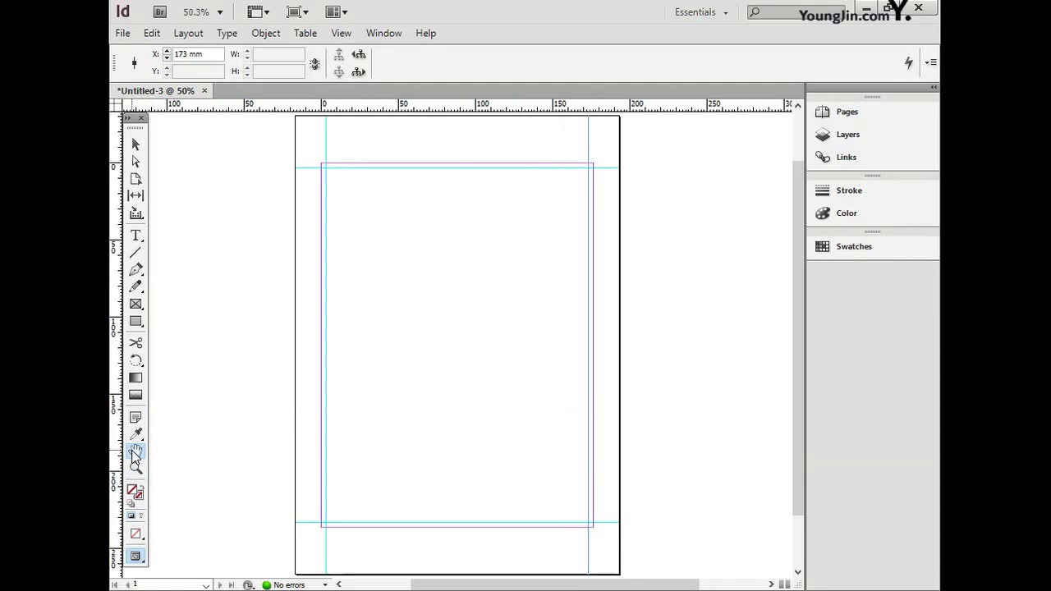
click(135, 468)
drag(278, 137, 372, 197)
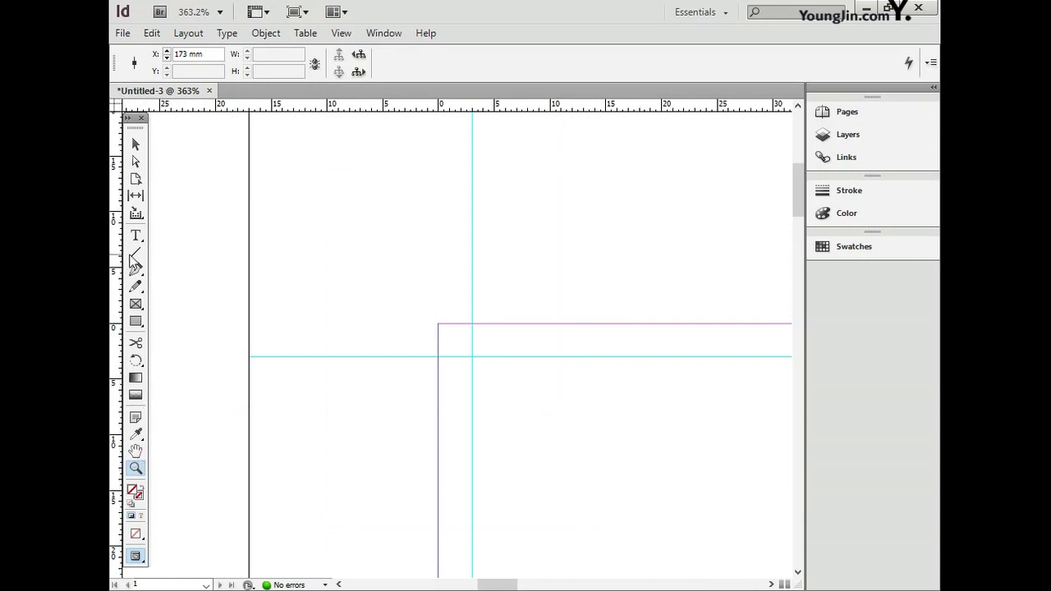
click(137, 253)
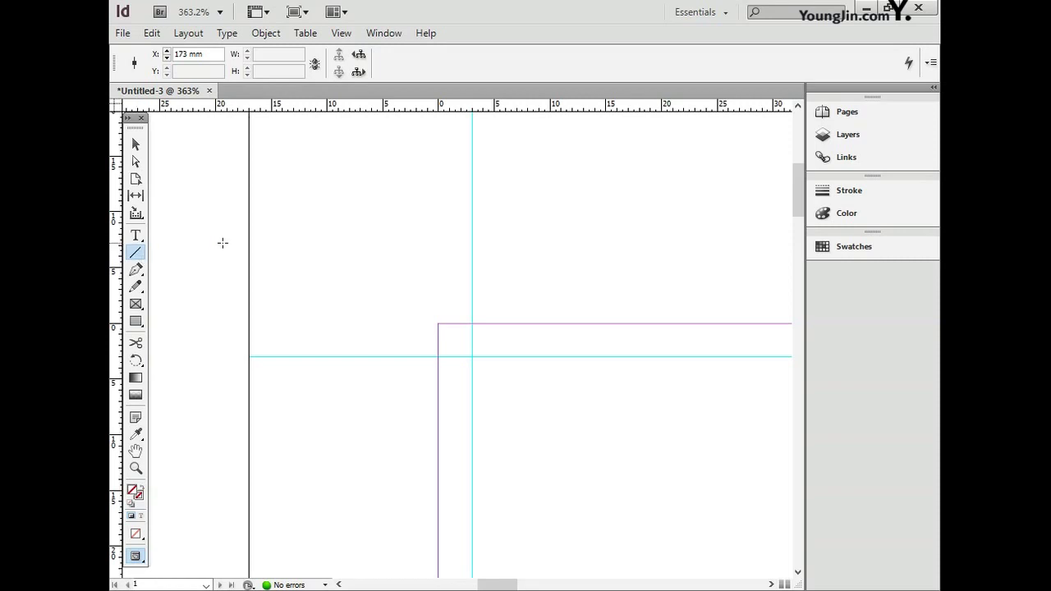
mouse_move(451, 218)
mouse_down()
mouse_move(456, 300)
mouse_move(457, 276)
mouse_up()
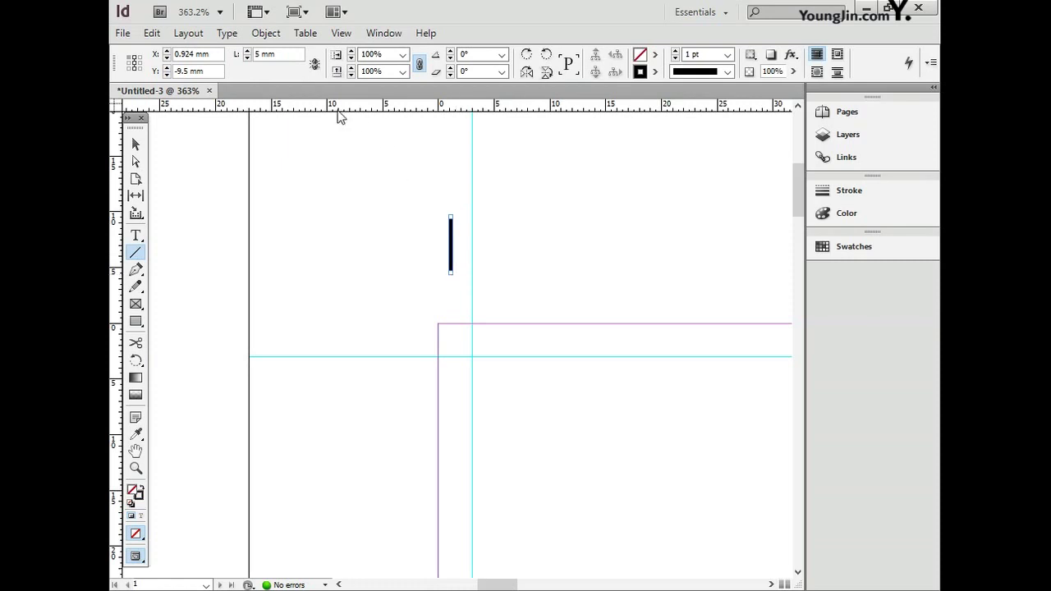
click(241, 55)
text(5)
click(338, 302)
drag(338, 301, 393, 300)
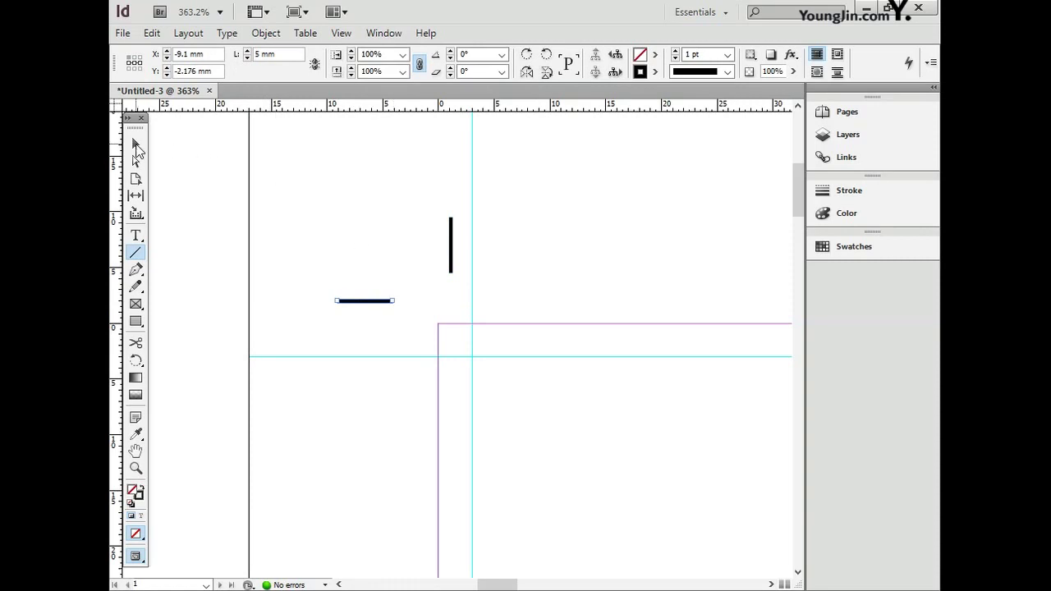
Step: Move both lines onto the 3 mm guides so each ends at the outer edge of the margin frame's top-left corner
click(136, 145)
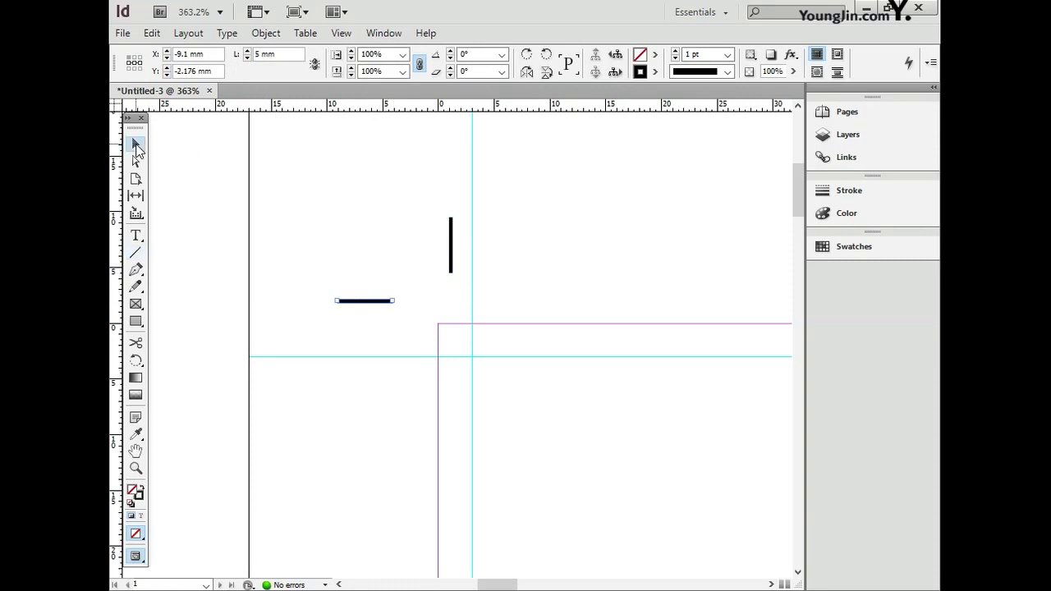
drag(379, 301, 426, 357)
drag(450, 249, 469, 292)
key(ctrl+equal)
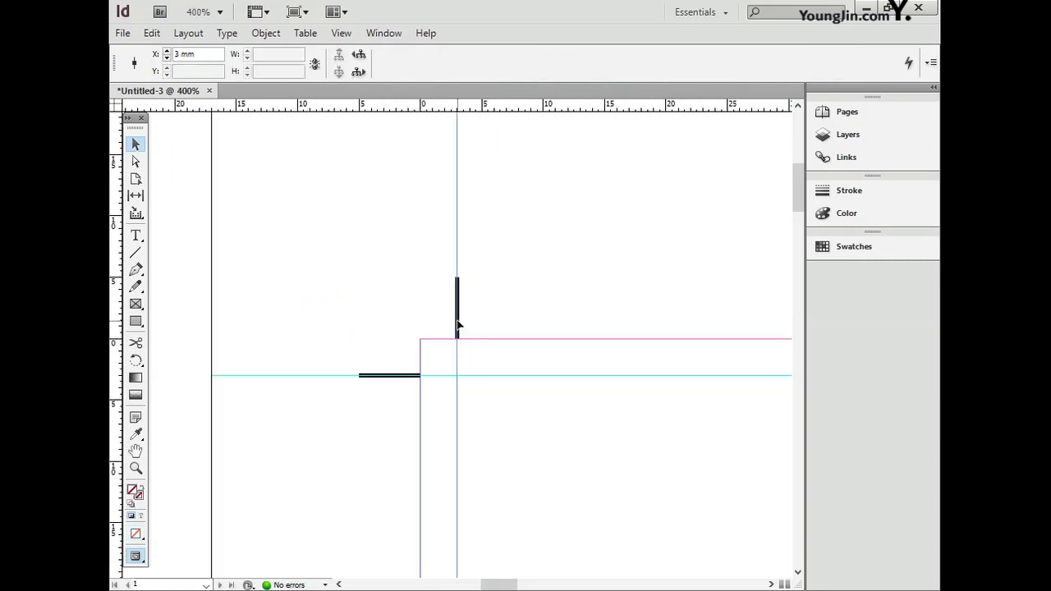
Step: Copy the two trim marks, rotate the copy 90° clockwise and align it with the guides at the margin frame's top-right corner
click(404, 375)
shift+click(458, 334)
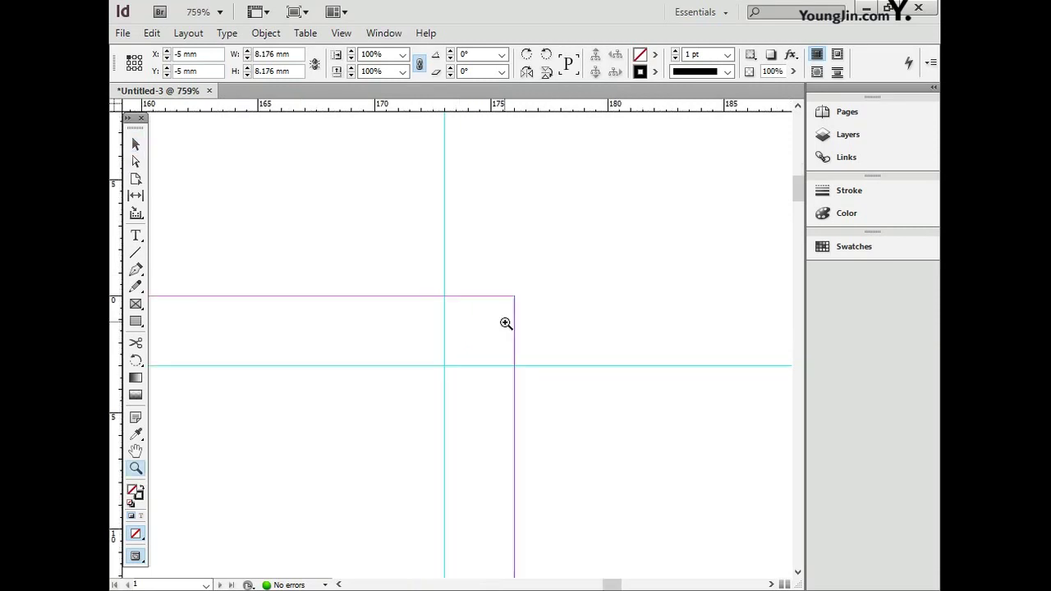
key(ctrl+v)
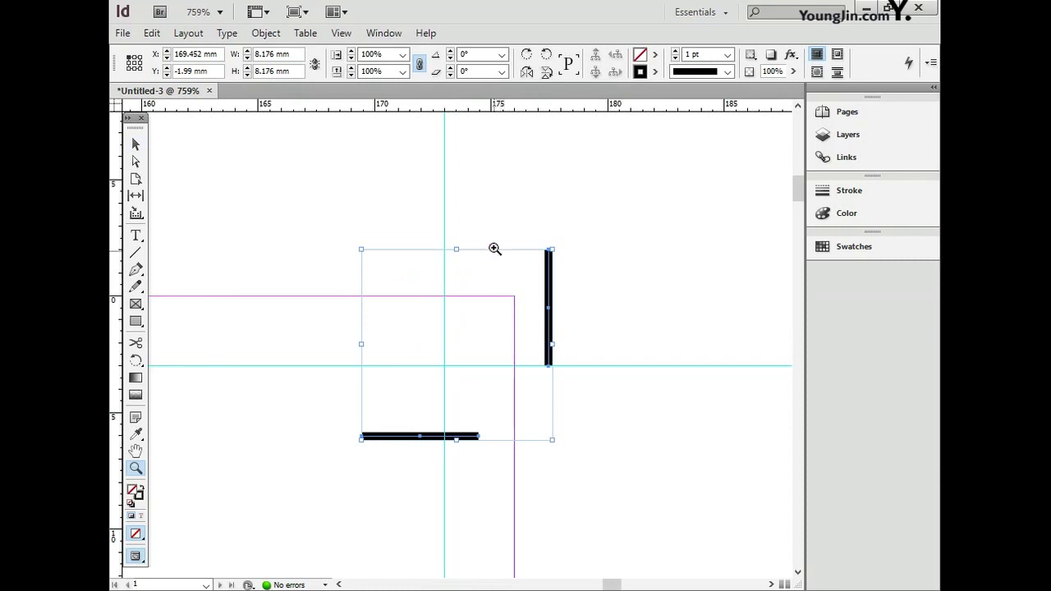
click(527, 54)
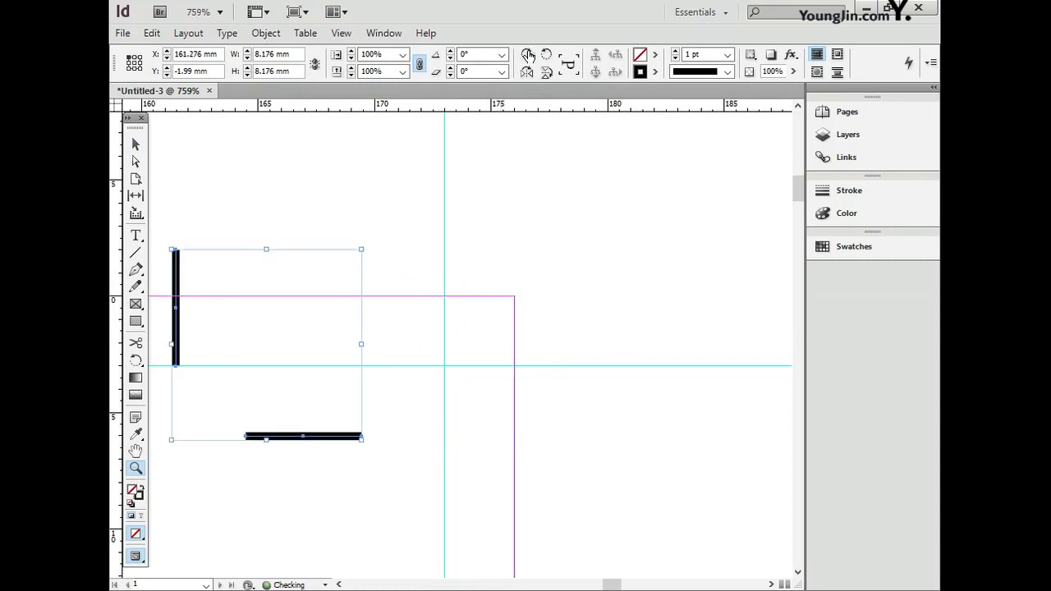
key(v)
click(217, 316)
click(176, 320)
shift+click(284, 436)
drag(284, 436, 548, 368)
click(558, 403)
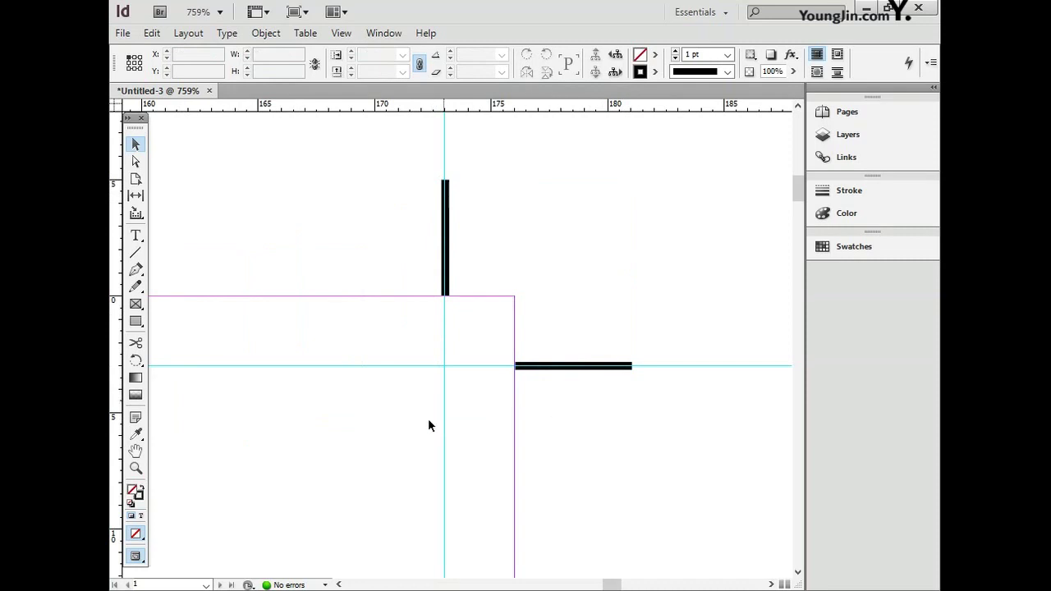
Step: Paste another pair of trim marks, turn it to suit the margin frame's bottom-left corner and align it with the guides there
double_click(136, 451)
click(136, 468)
drag(312, 509, 351, 550)
key(ctrl+v)
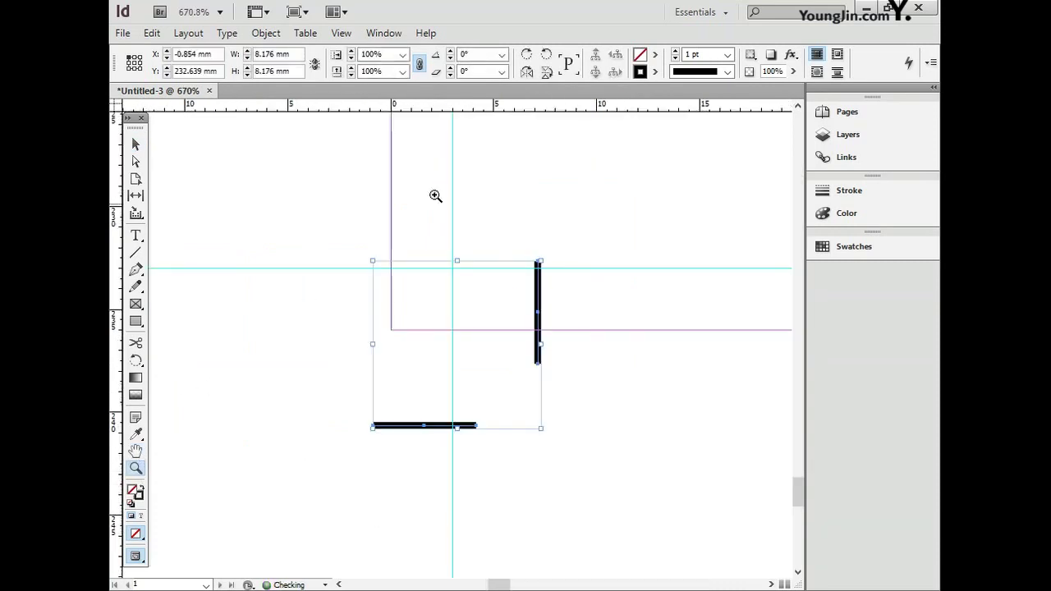
click(546, 71)
click(136, 144)
drag(538, 228, 453, 403)
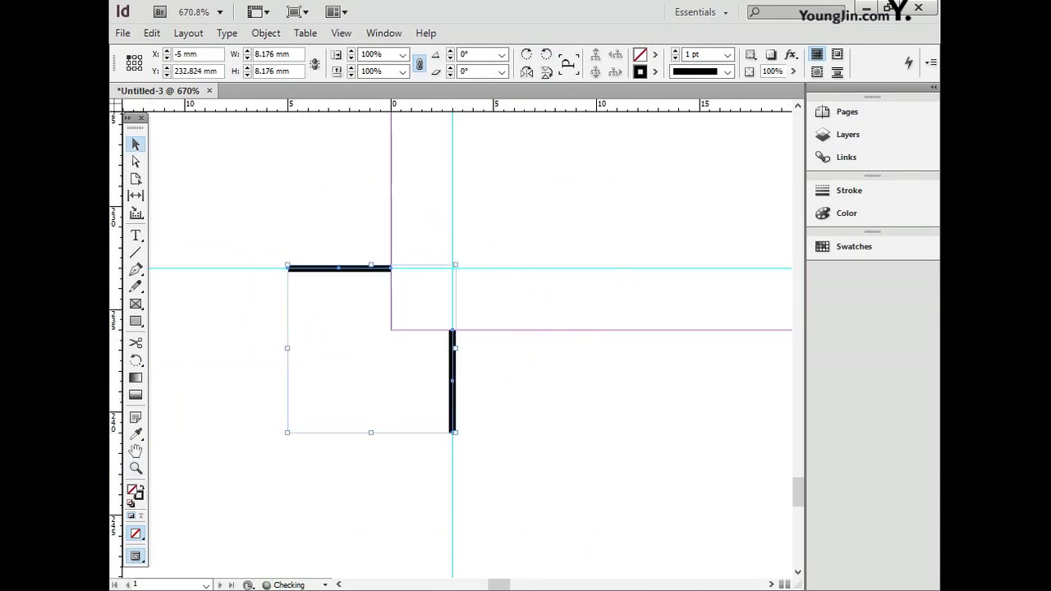
Step: Paste a pair of trim marks rotated 180°, align it with the guides at the margin frame's bottom-right corner and deselect it
key(ctrl+0)
key(z)
drag(573, 508, 605, 544)
click(527, 55)
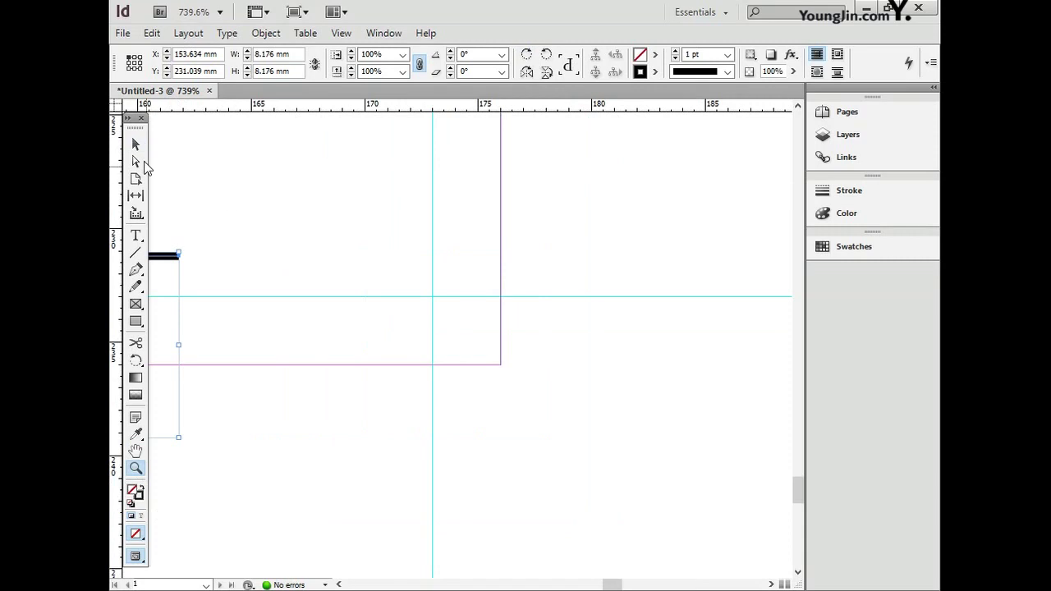
key(v)
drag(169, 258, 609, 300)
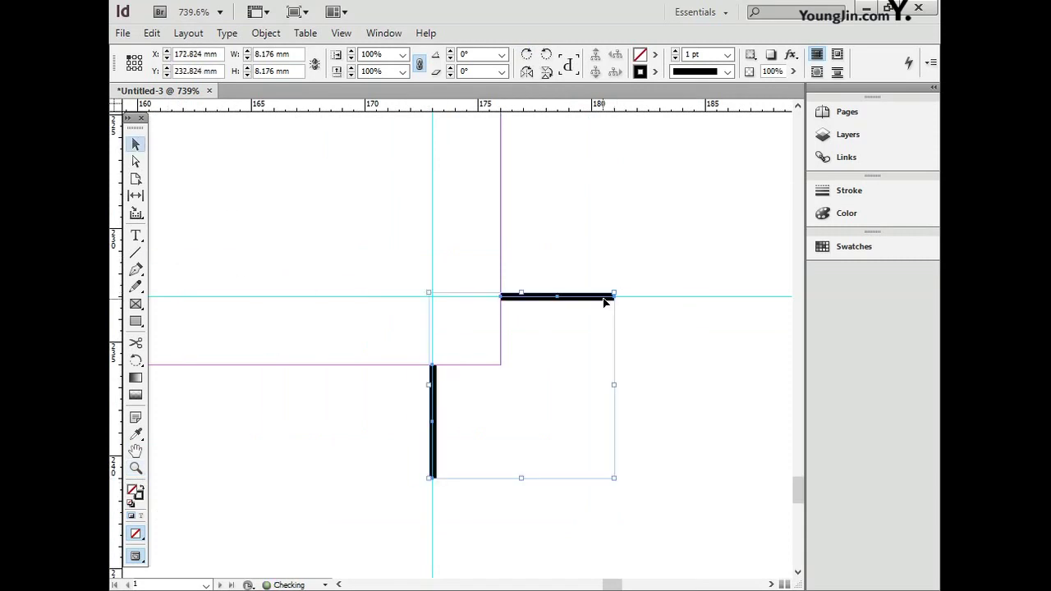
double_click(136, 451)
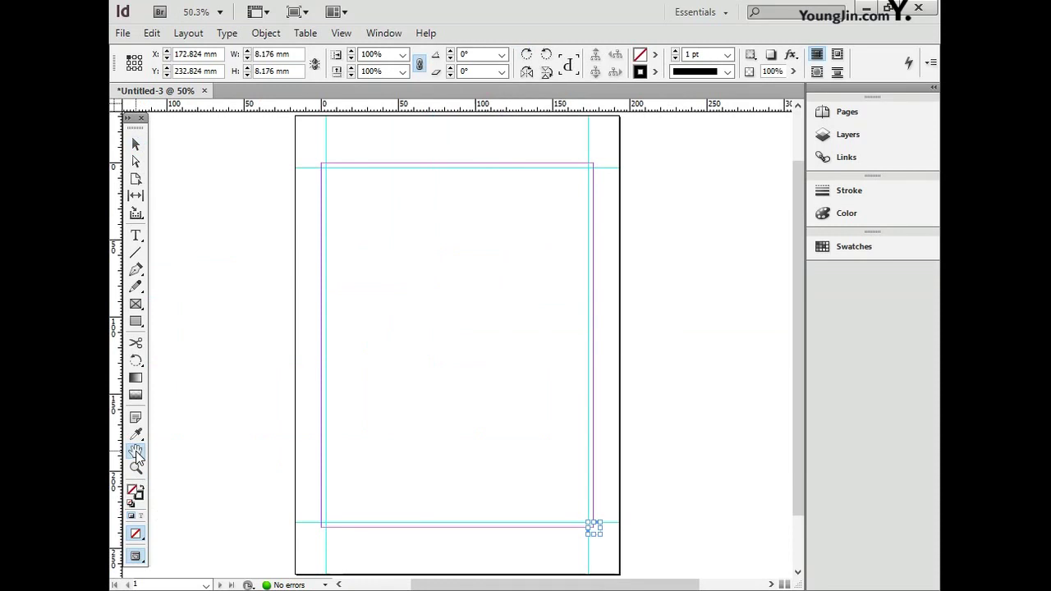
key(v)
click(655, 317)
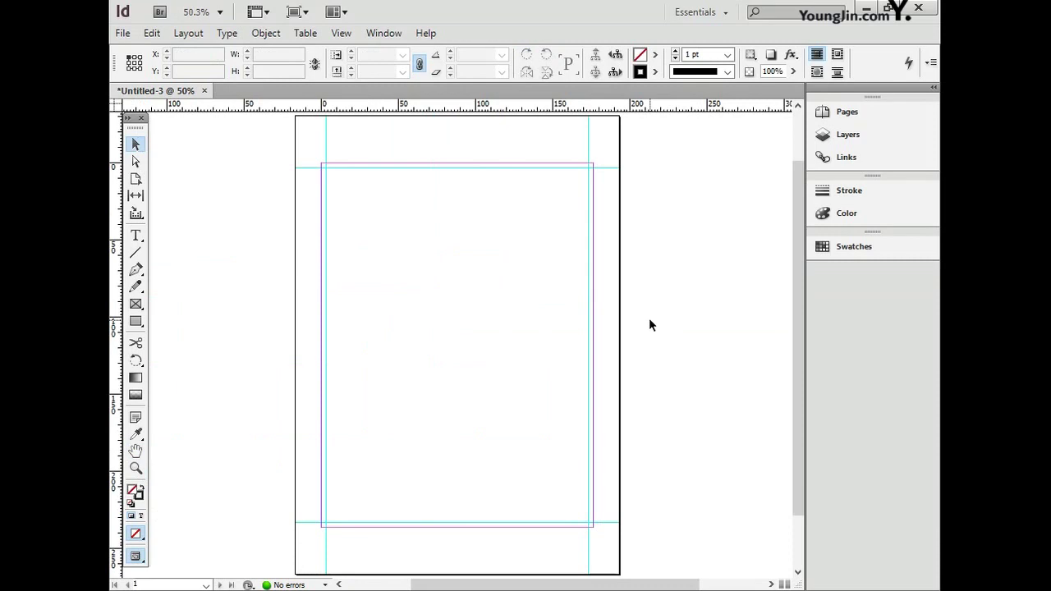
Step: Place the poster image 01 from the 작업 folder with its top-left corner at the margin frame's top-left corner
click(123, 32)
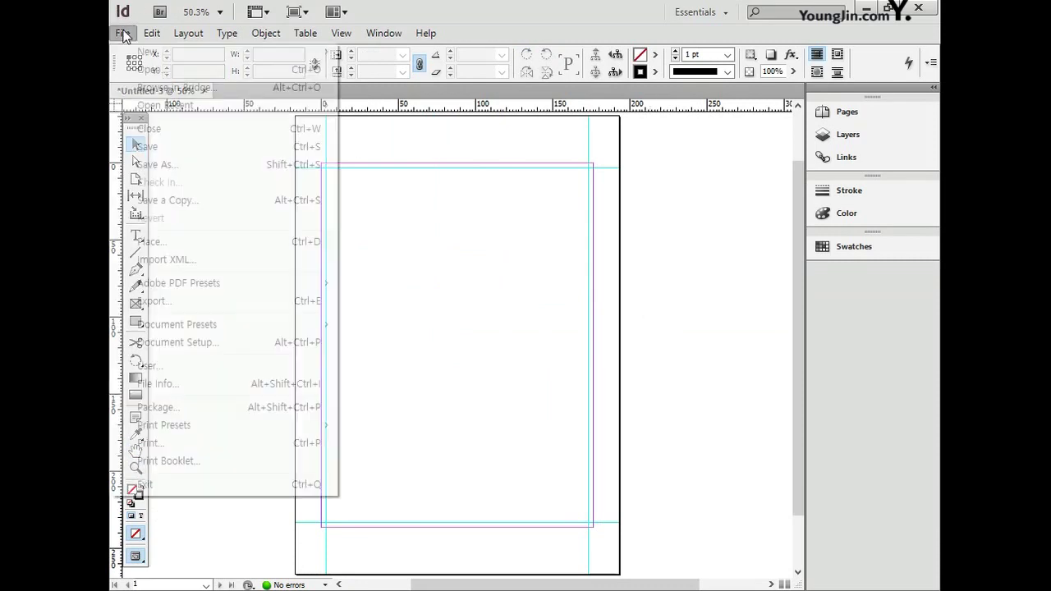
click(164, 242)
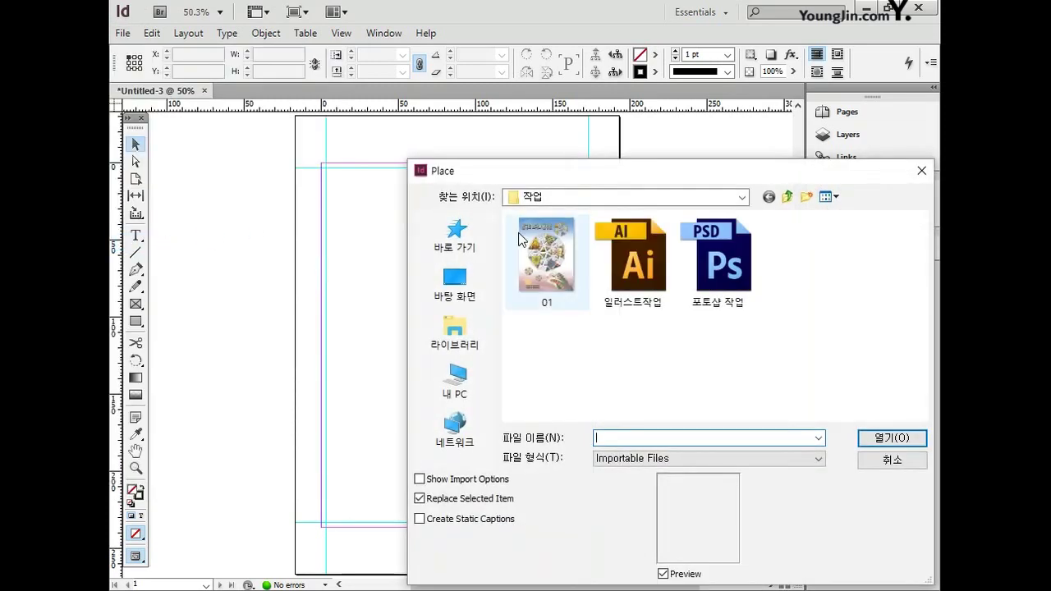
drag(600, 184, 477, 134)
click(435, 238)
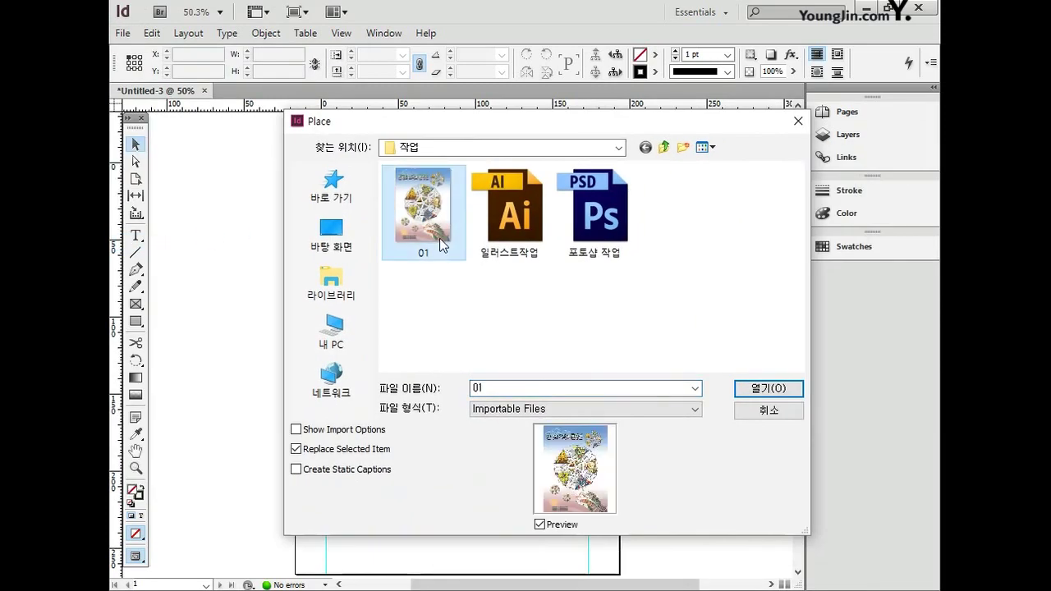
click(765, 392)
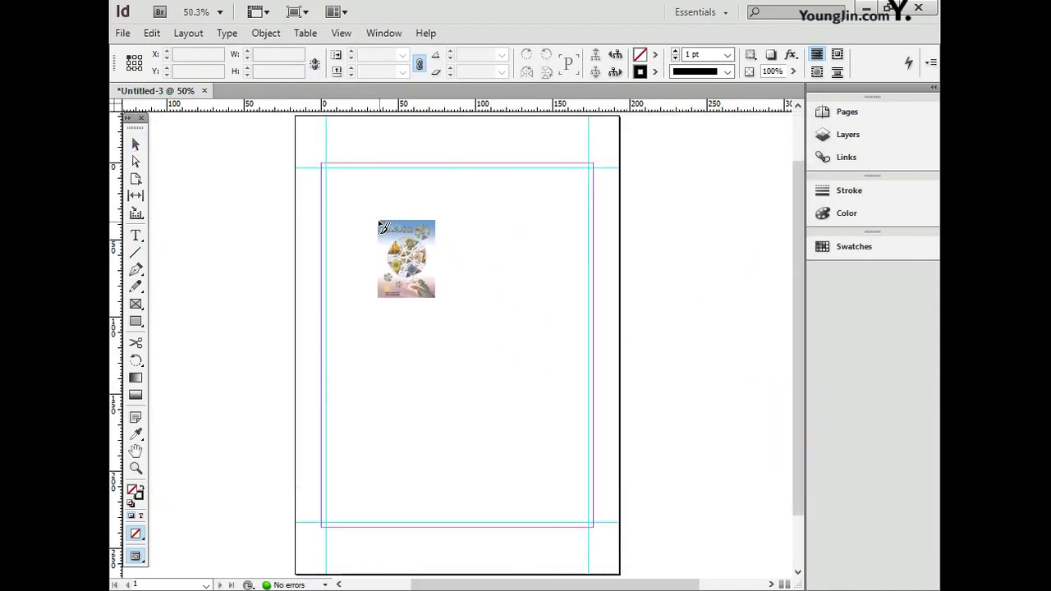
click(325, 166)
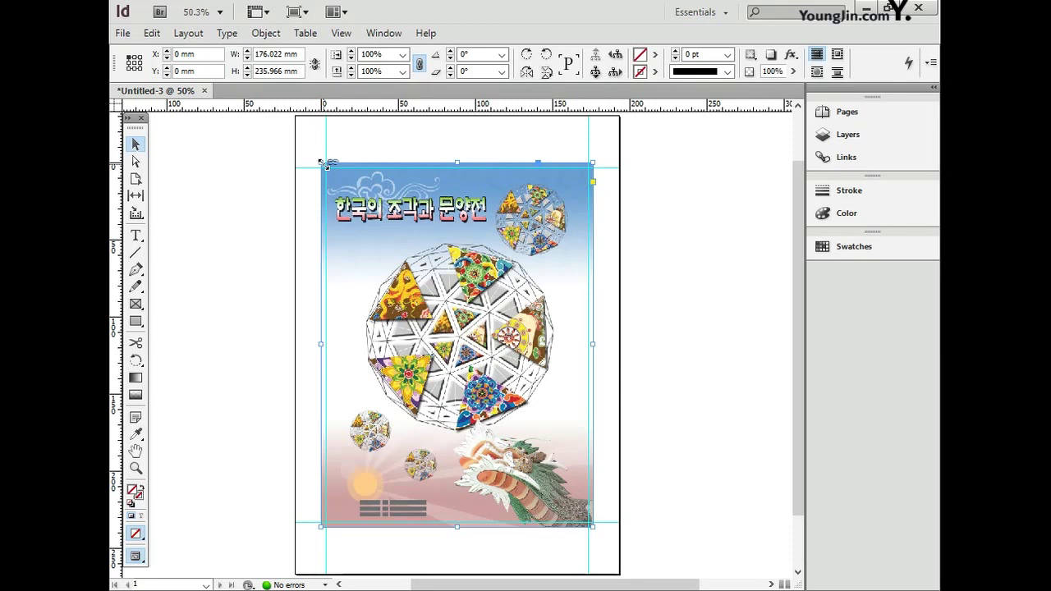
Step: Set the placed poster image's display performance to High Quality Display
right_click(472, 250)
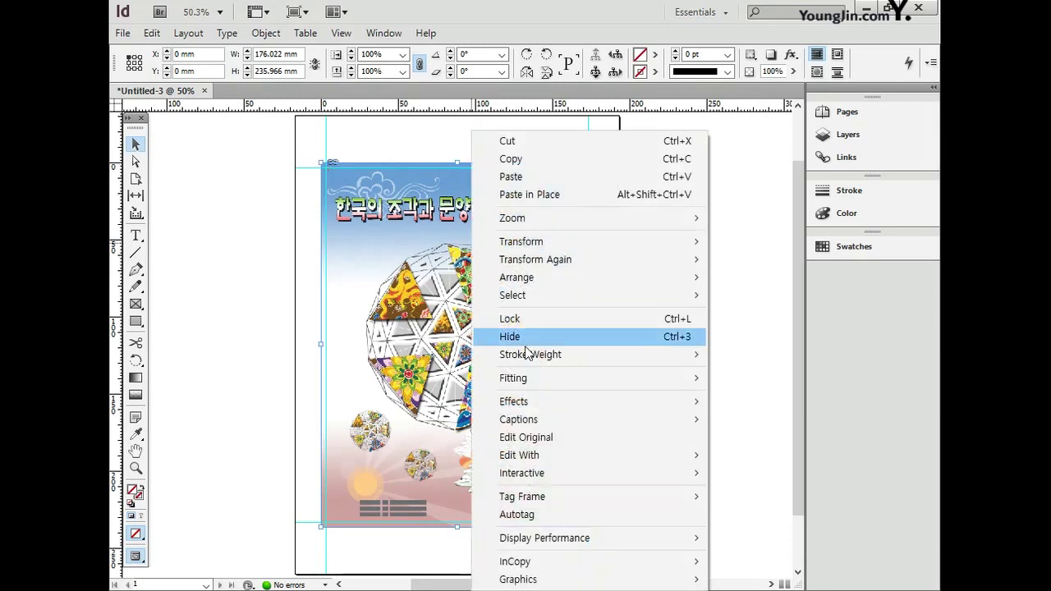
mouse_move(617, 539)
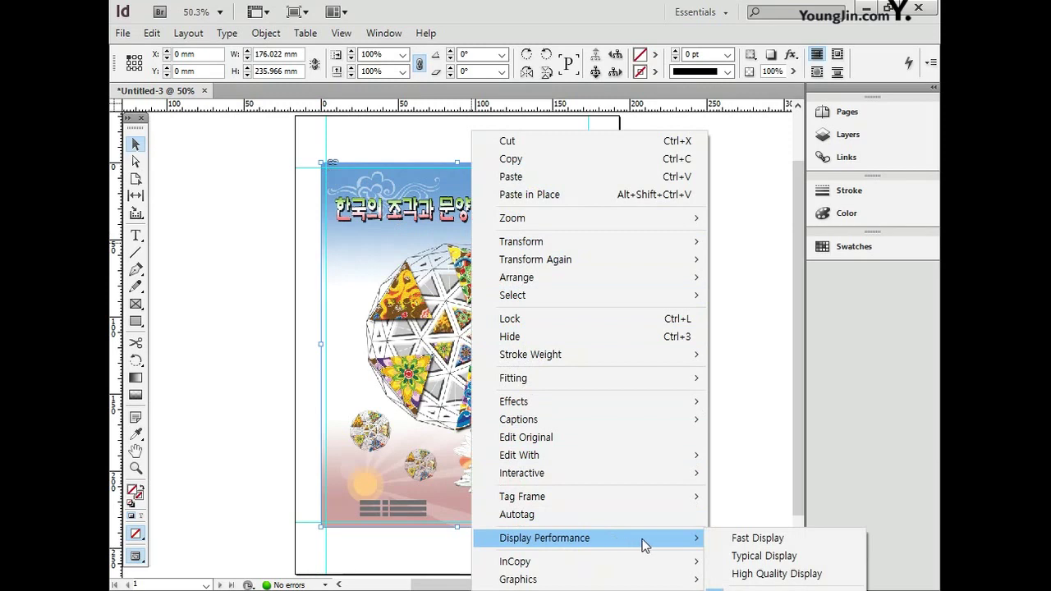
click(831, 575)
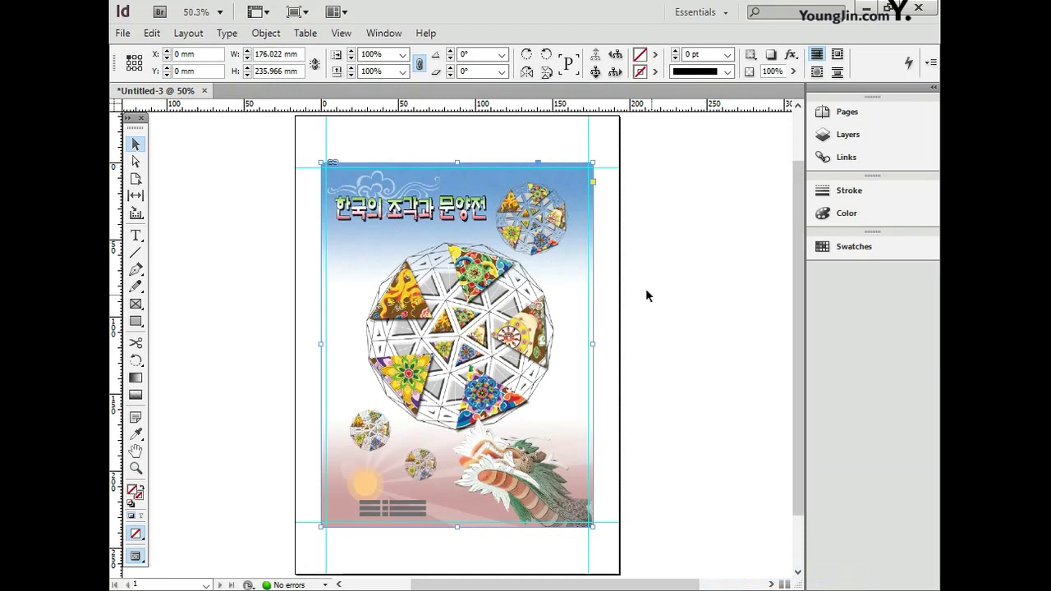
Step: Set the poster image's frame to 176 mm wide and 236 mm high and deselect it
click(205, 54)
double_click(269, 55)
text(176)
double_click(278, 72)
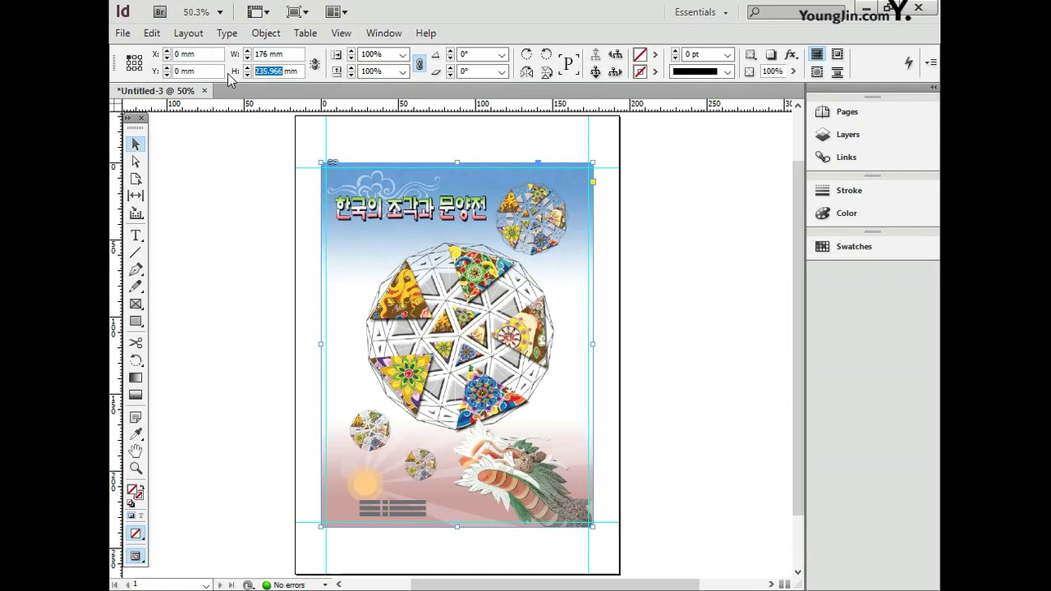
text(236)
key(Return)
click(271, 163)
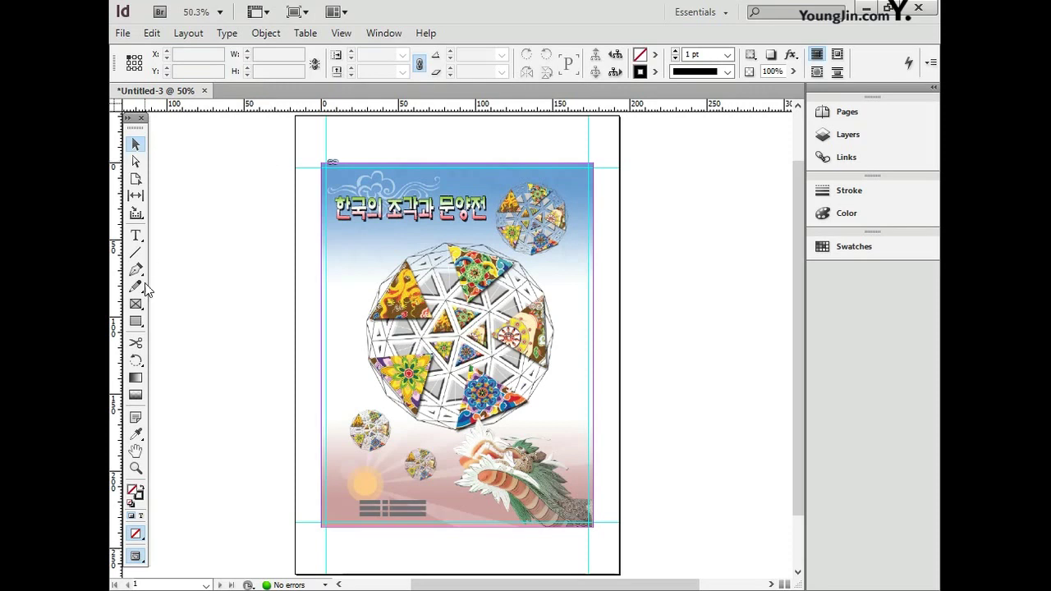
Step: Draw a rectangle of about 176 × 236 mm over the whole poster image and check its stroke settings
click(137, 322)
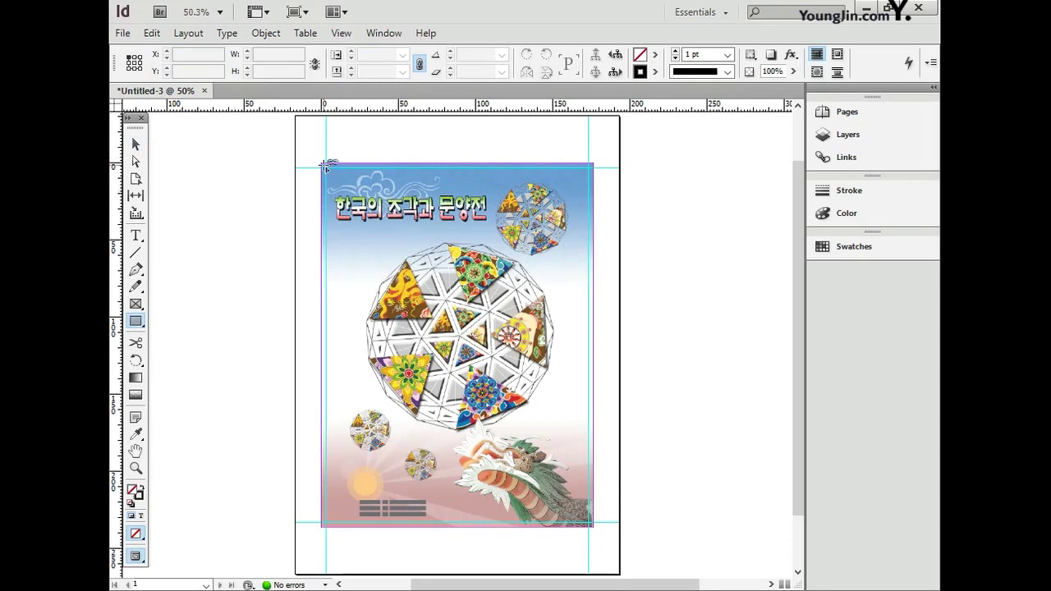
mouse_move(326, 165)
mouse_down()
mouse_move(581, 531)
mouse_move(593, 531)
mouse_up()
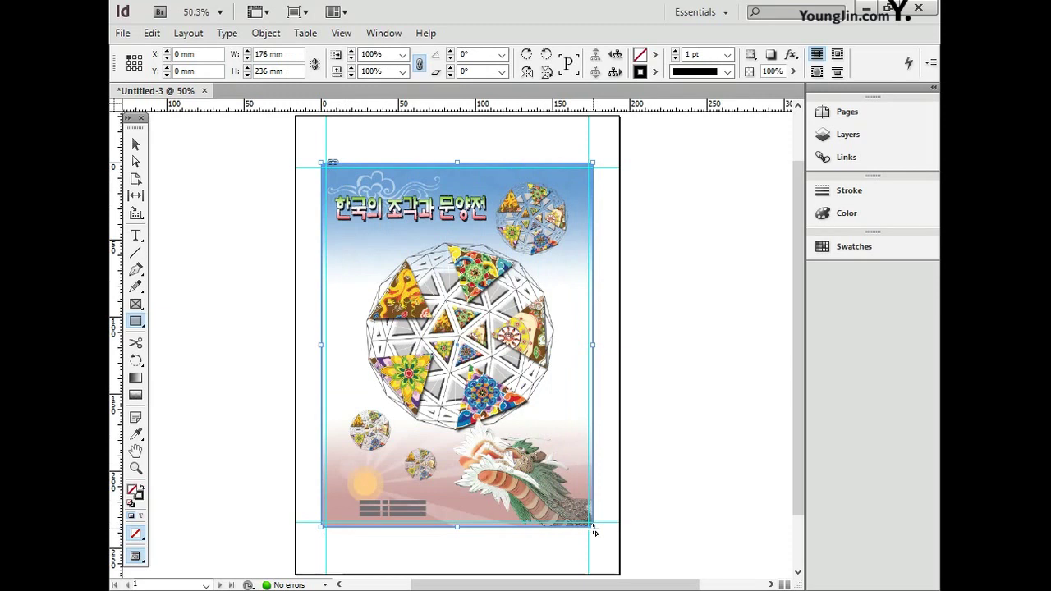
click(850, 192)
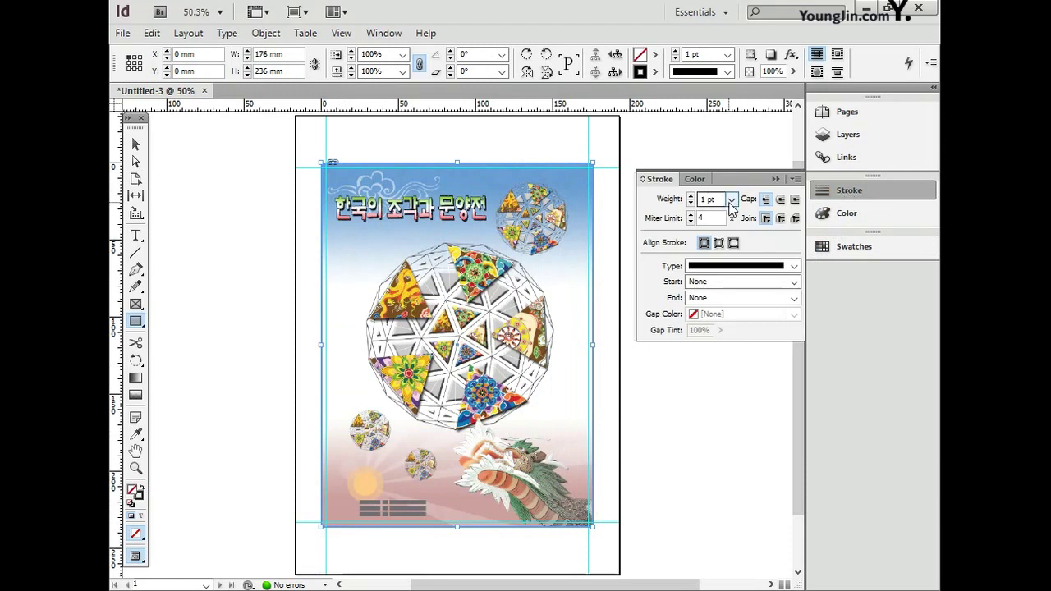
click(822, 191)
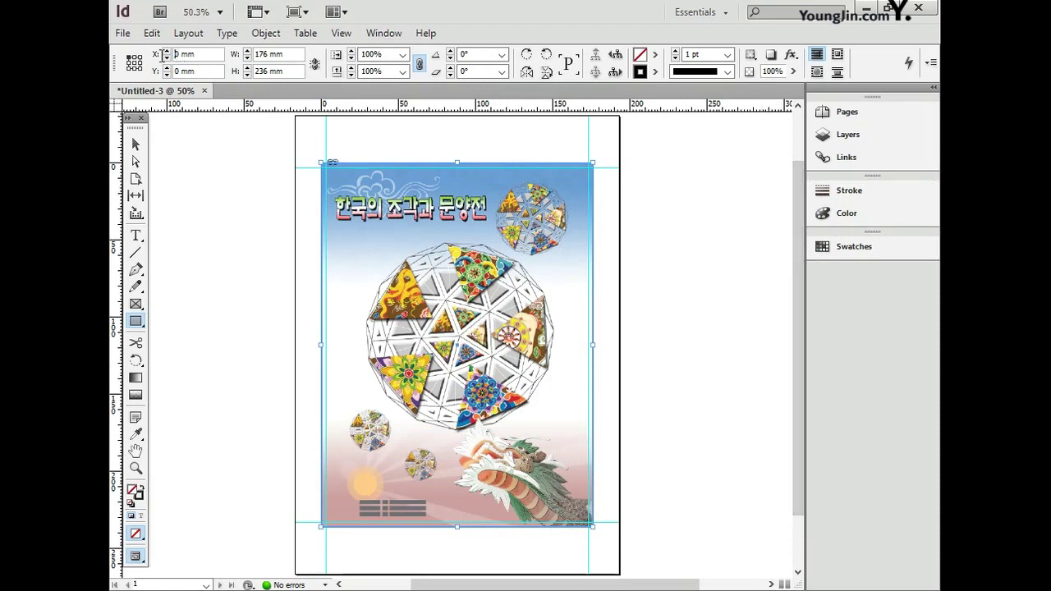
Step: Position the rectangle at X 3 mm and Y 3 mm, resize it to 170 × 230 mm and deselect it
key(Tab)
text(3)
click(288, 55)
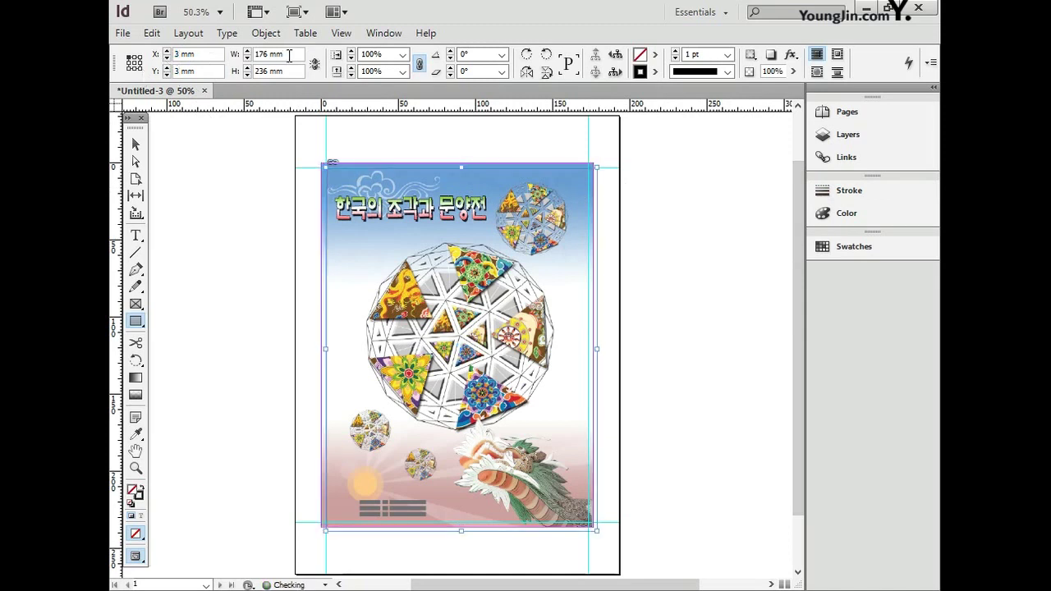
drag(269, 55, 232, 58)
text(170)
drag(269, 72, 246, 76)
text(230)
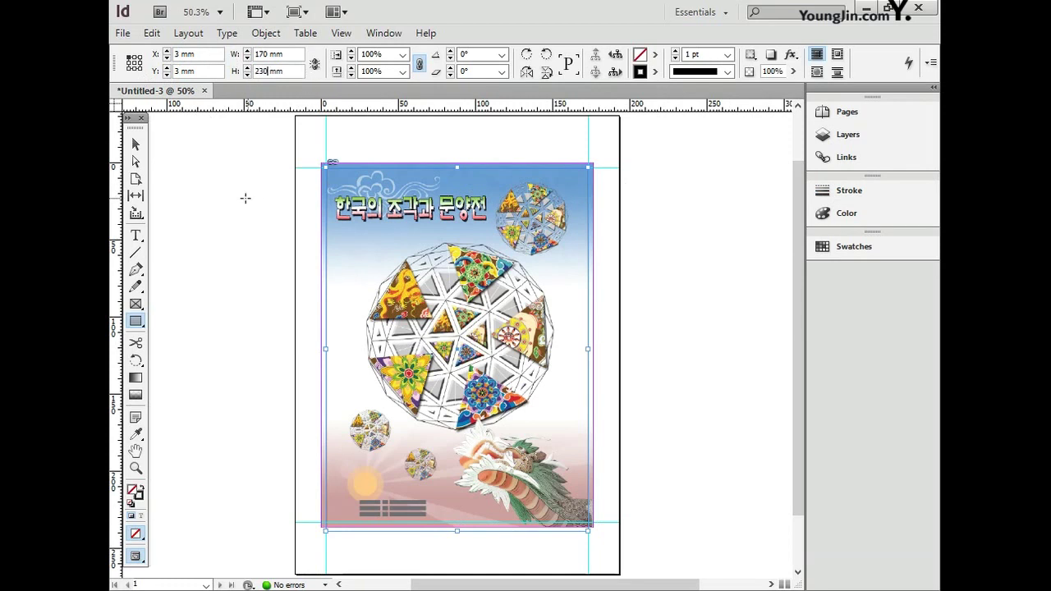
text(v)
click(680, 486)
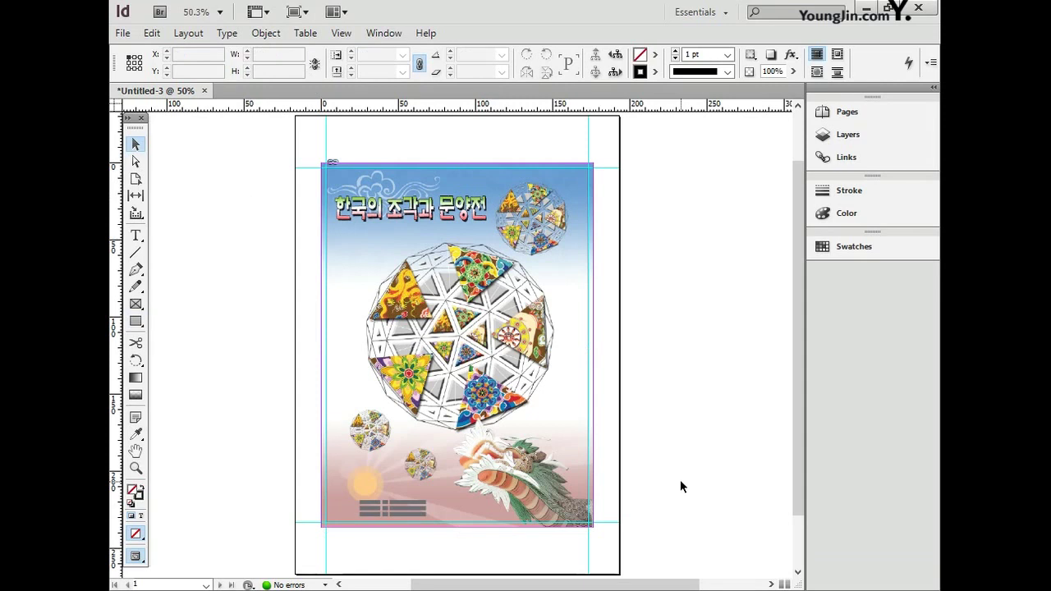
Step: Draw a text frame below the poster title and paste the three lines of exhibition details copied from the other open window
click(136, 468)
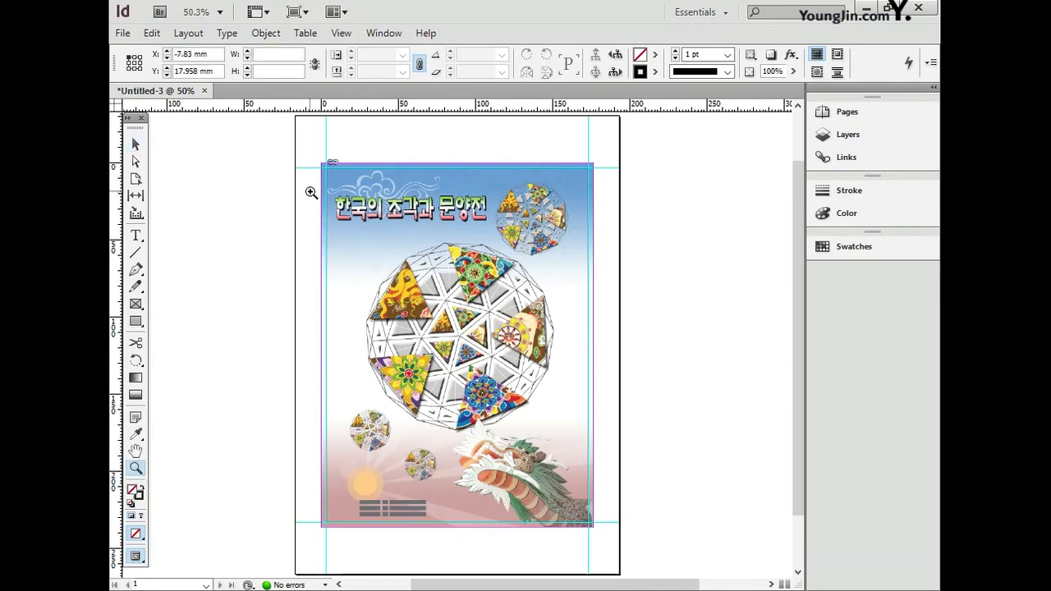
drag(312, 192, 436, 293)
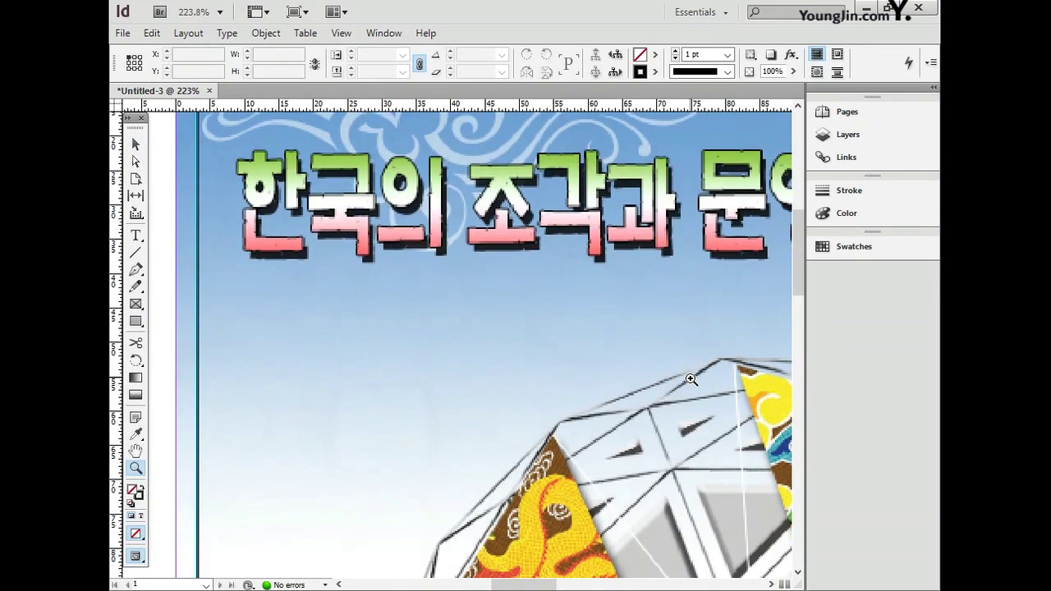
click(136, 236)
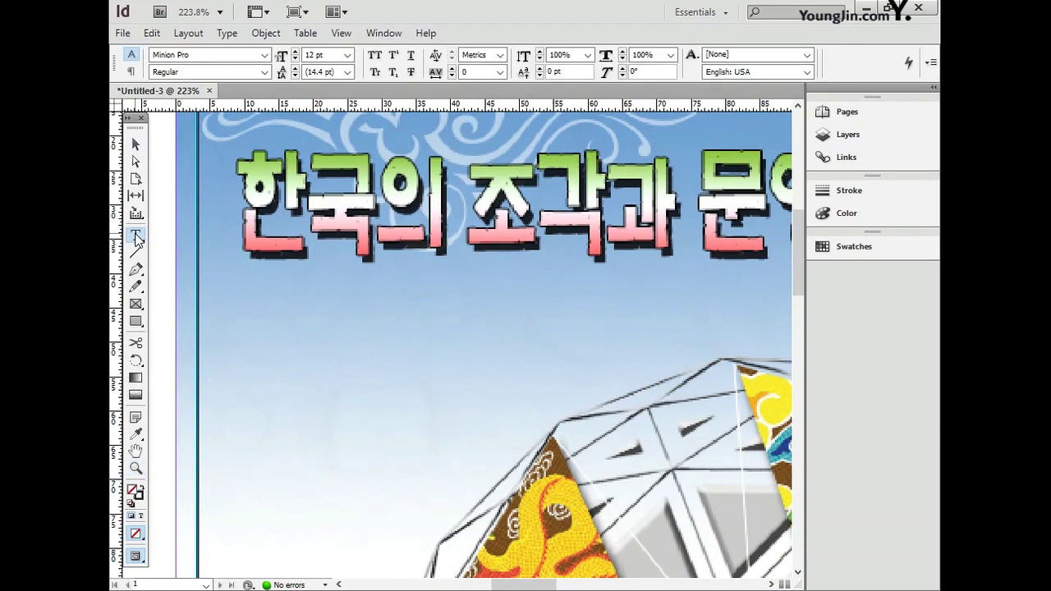
drag(233, 292, 603, 401)
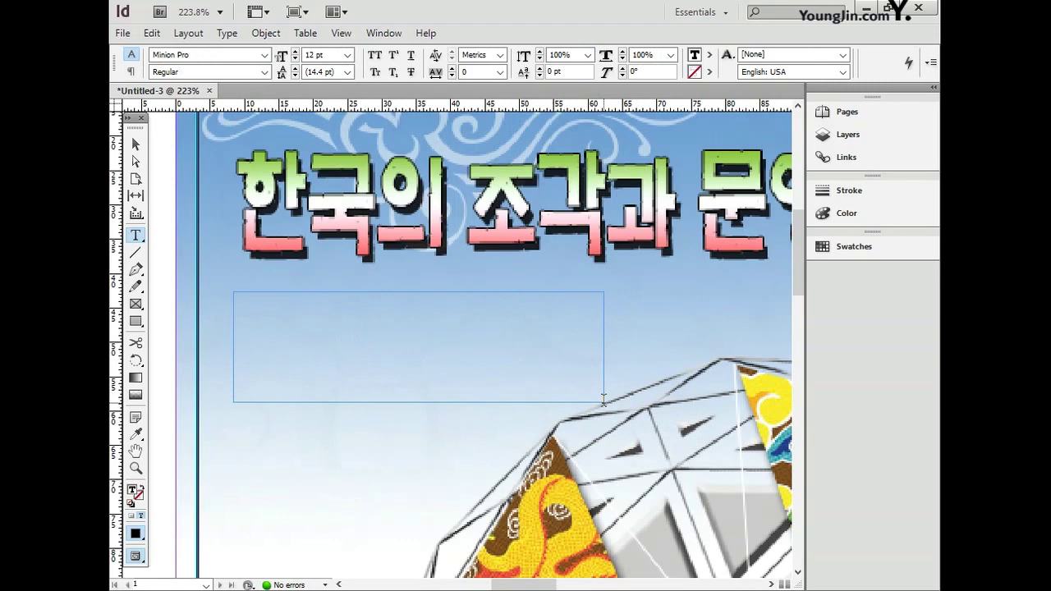
key(alt+Tab)
key(ctrl+a)
key(ctrl+c)
key(alt+Tab)
key(ctrl+v)
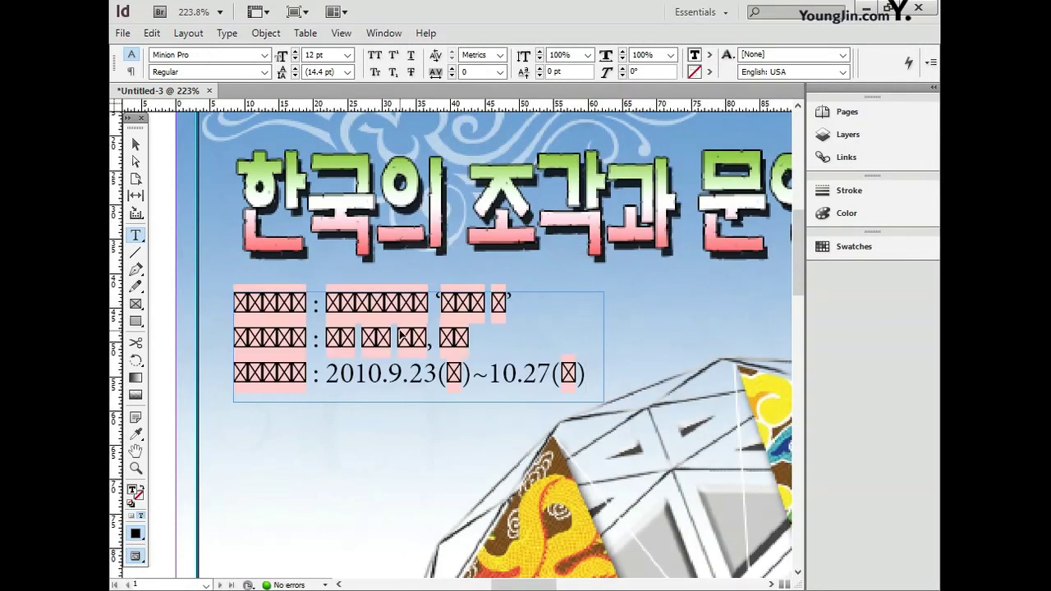
Step: Format the exhibition details in Adobe Gothic Std at 9 pt and resize their text frame to about 61 × 12 mm
key(ctrl+a)
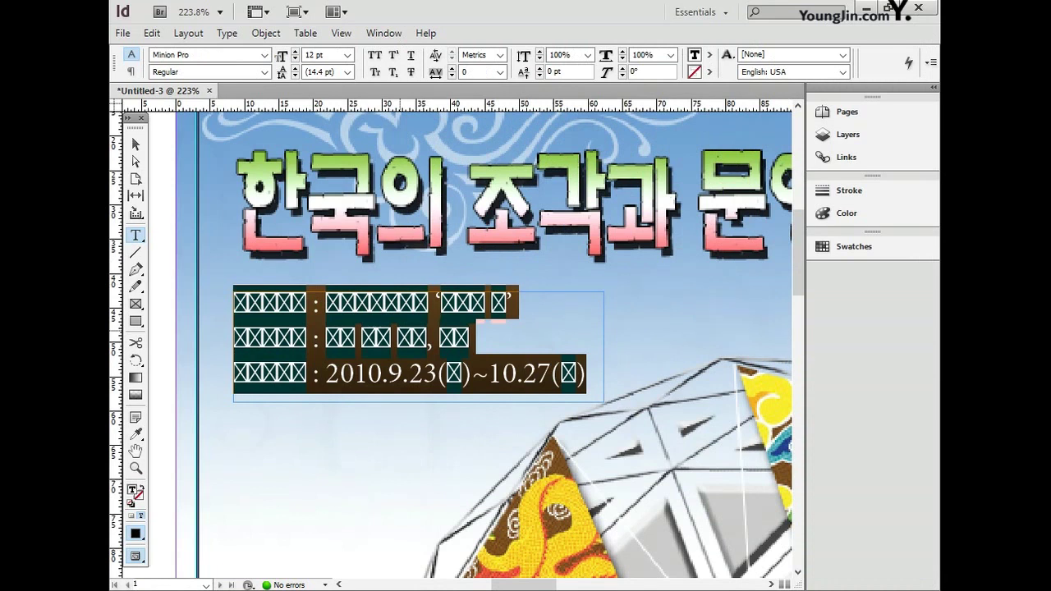
click(264, 54)
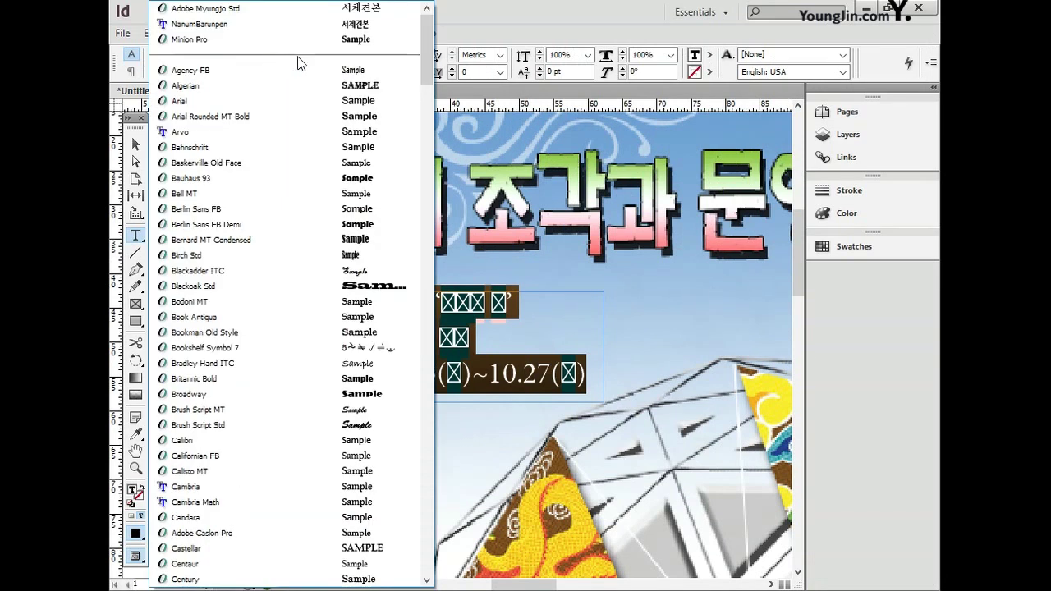
drag(423, 49, 448, 481)
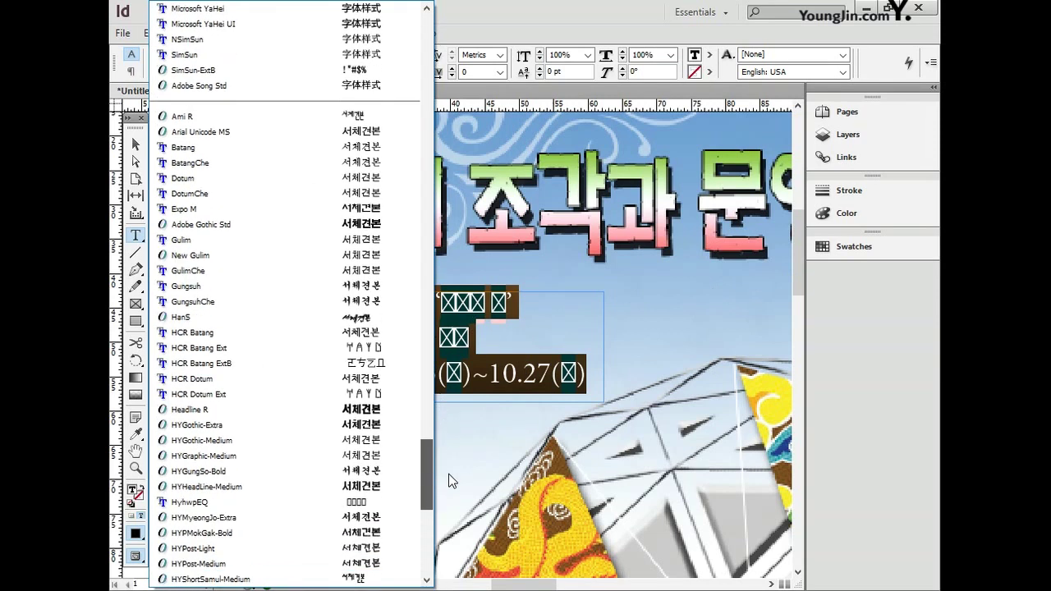
click(268, 225)
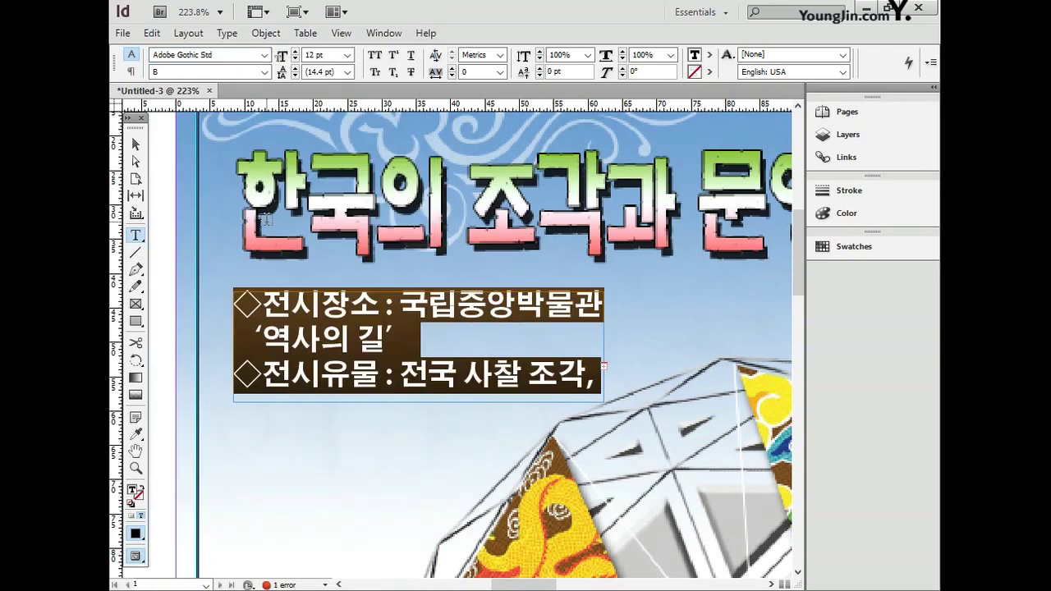
double_click(330, 55)
text(9)
key(Return)
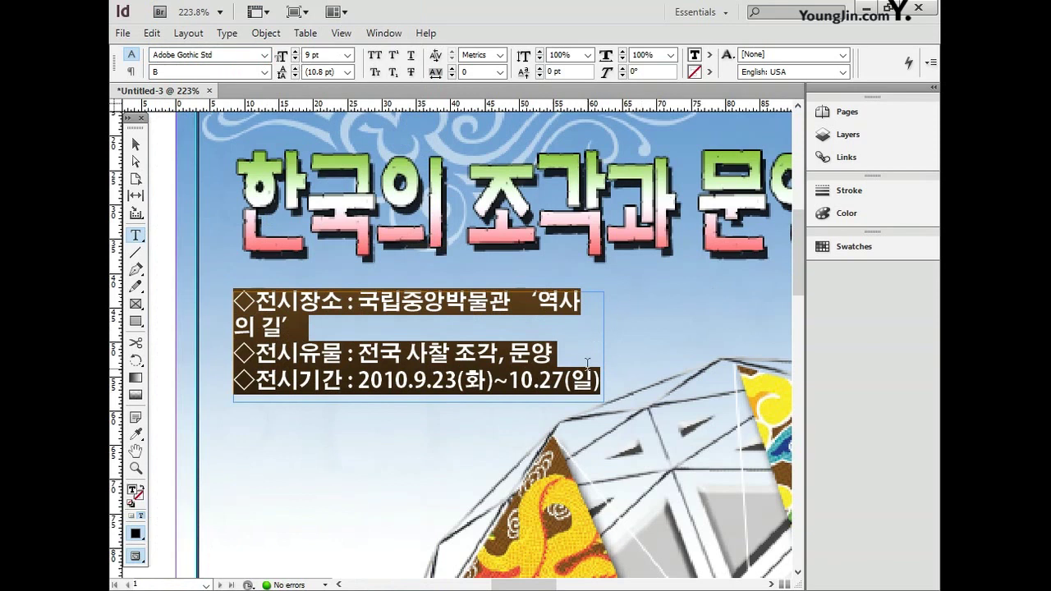
key(Escape)
drag(605, 400, 653, 376)
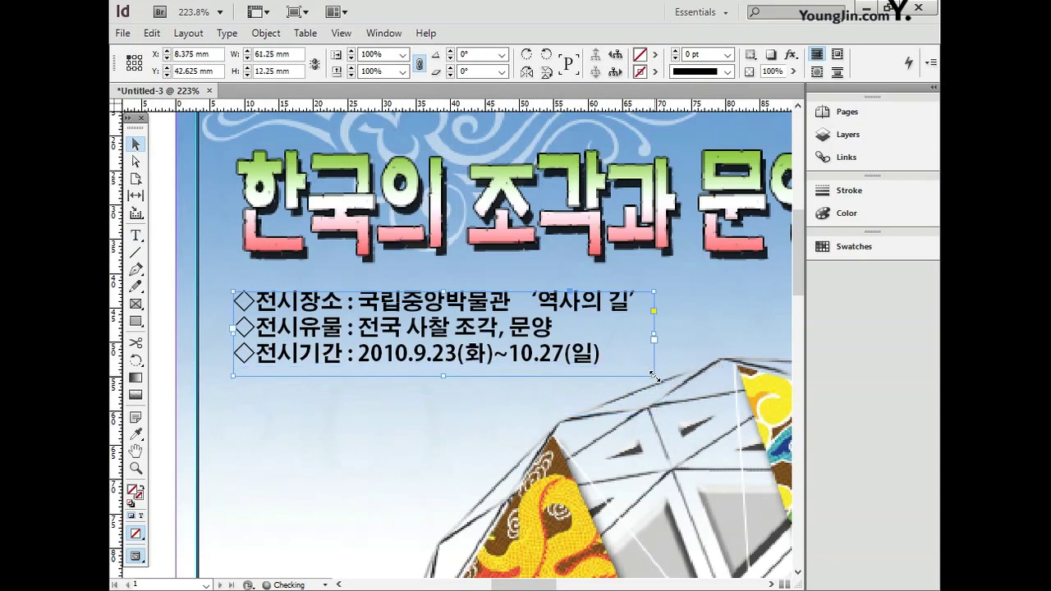
Step: Draw a text frame beside the gray bars near the poster's bottom edge, enter 가나다라마바사 and select that text
double_click(136, 451)
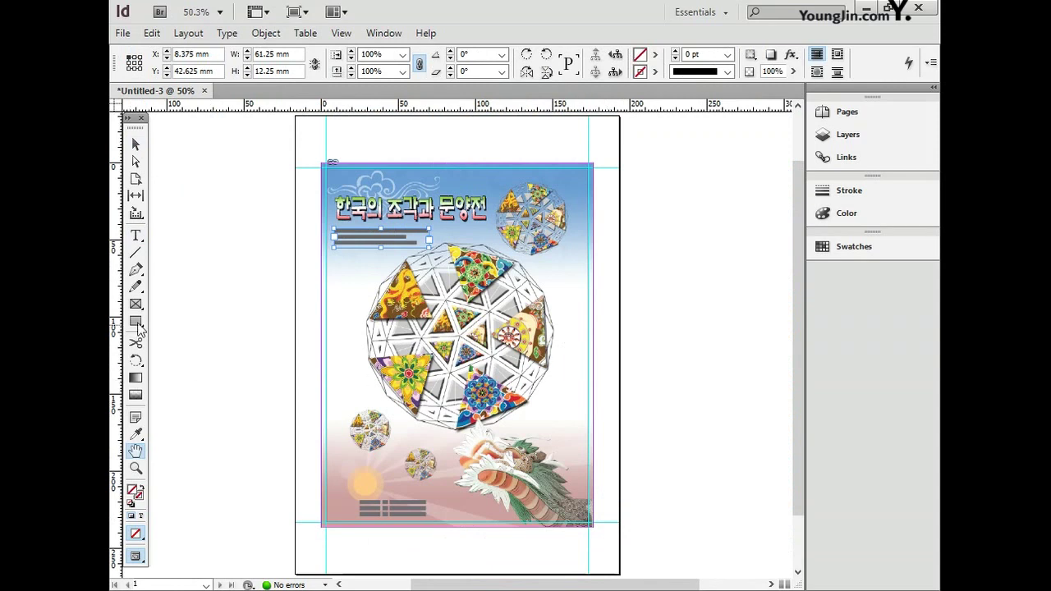
click(136, 236)
click(137, 236)
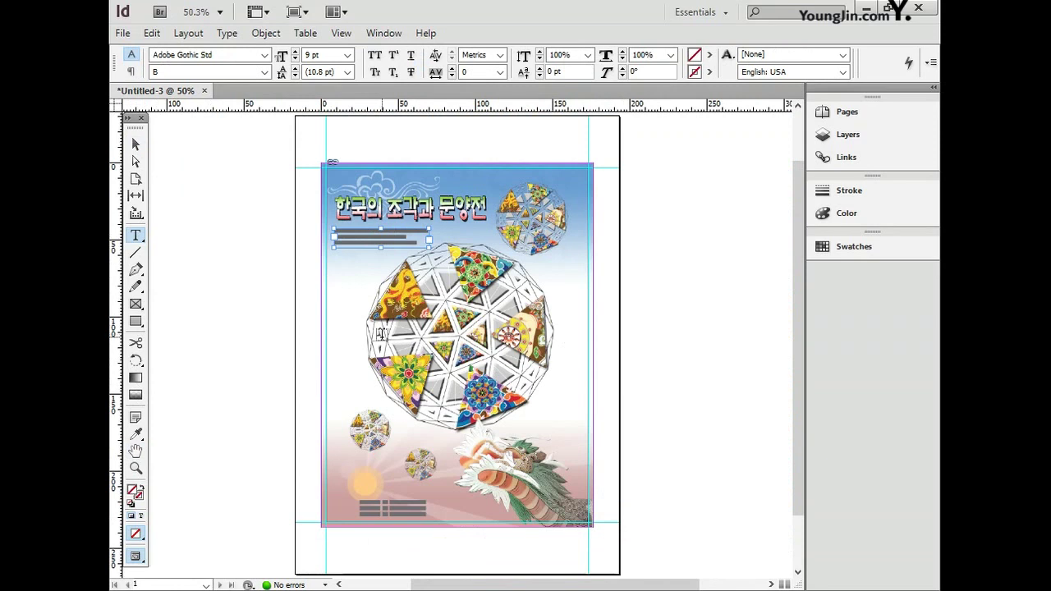
click(136, 468)
drag(427, 497, 537, 513)
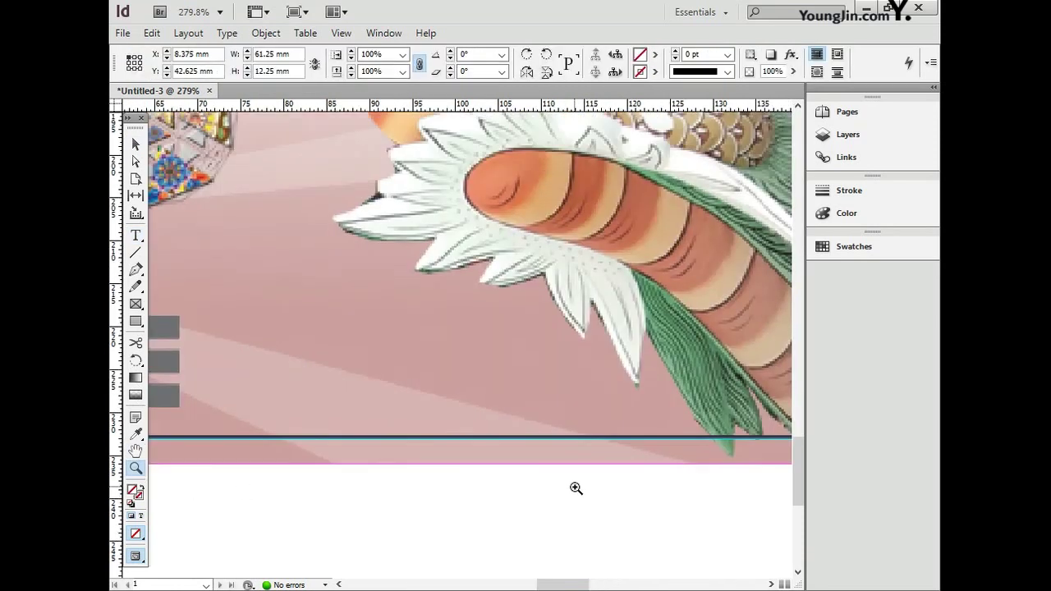
scroll(575, 489, up, 2)
scroll(575, 488, left, 2)
key(t)
drag(297, 379, 647, 500)
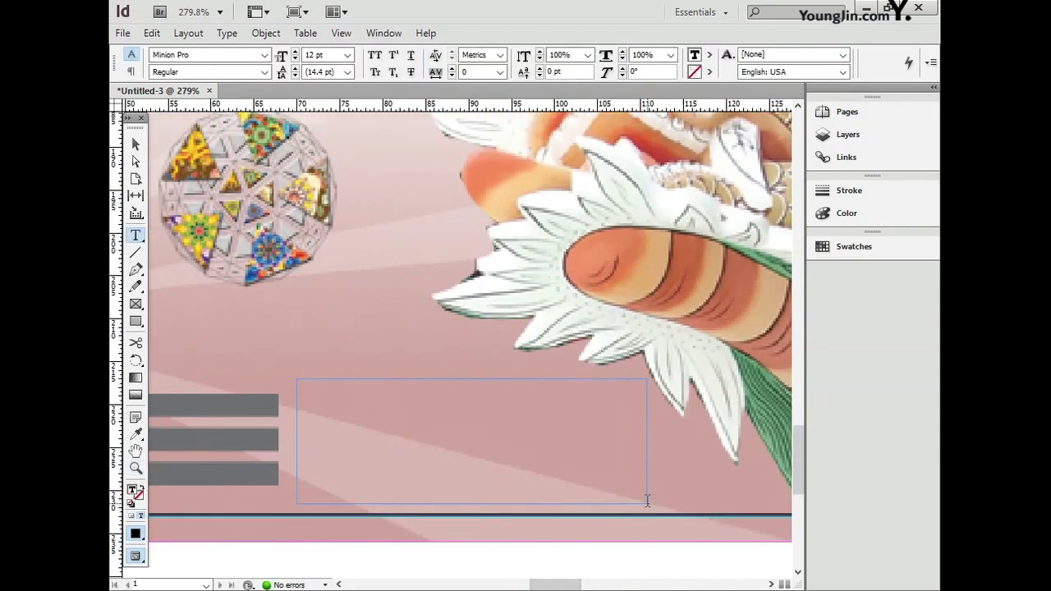
text(가나다라)
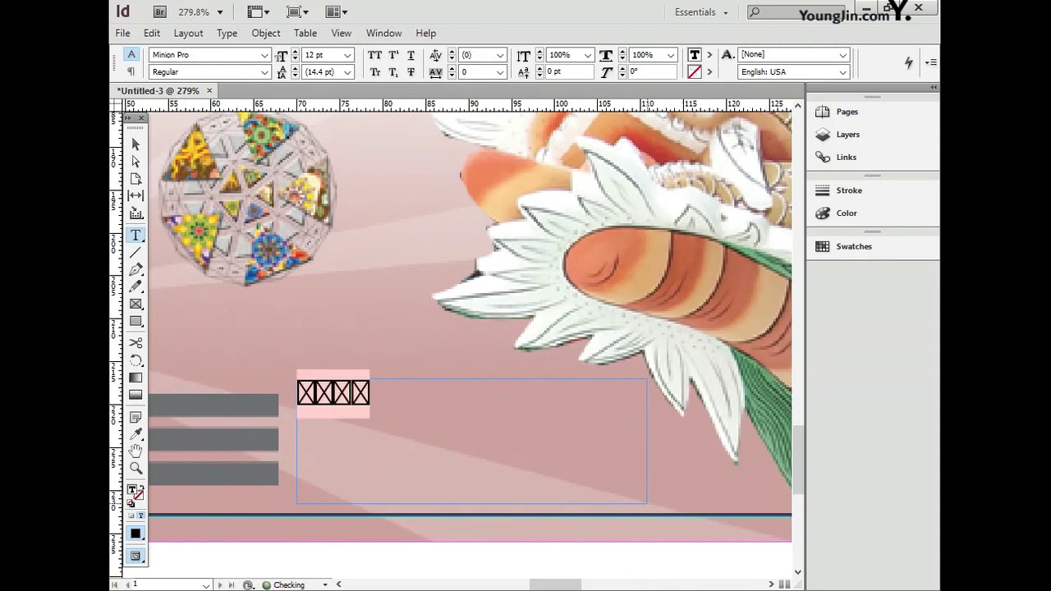
text(마바사)
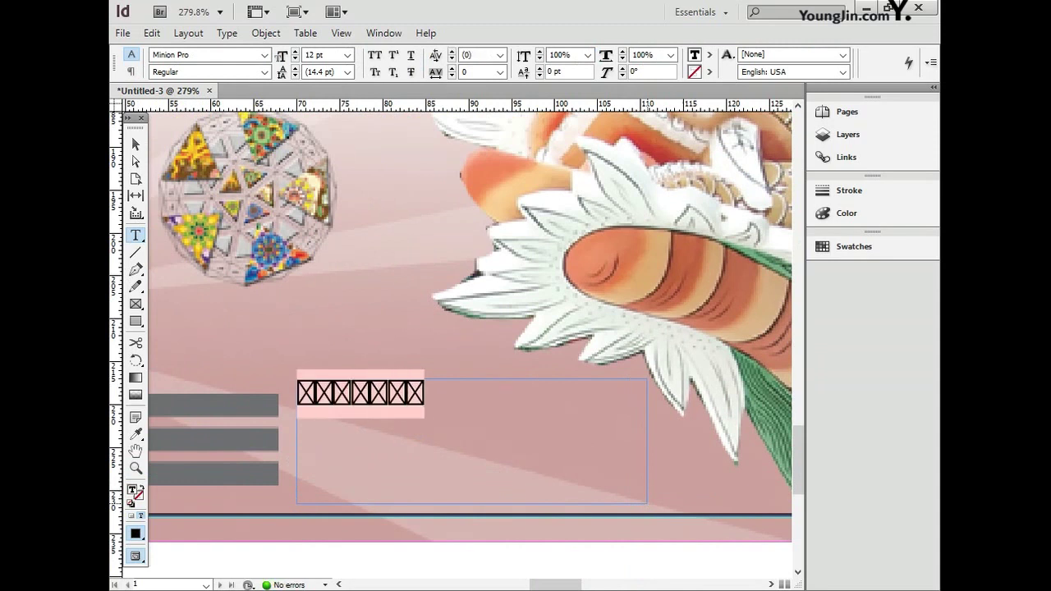
drag(451, 407, 256, 404)
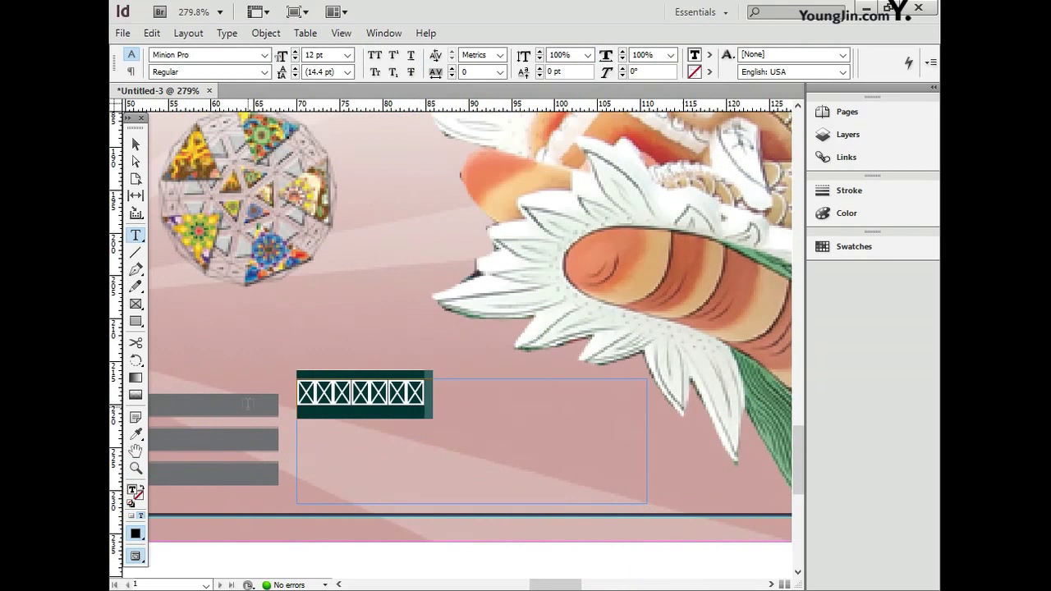
Step: Set the text beside the gray bars to read 국립중앙박물관 in Arial Unicode MS
click(265, 54)
drag(427, 49, 432, 426)
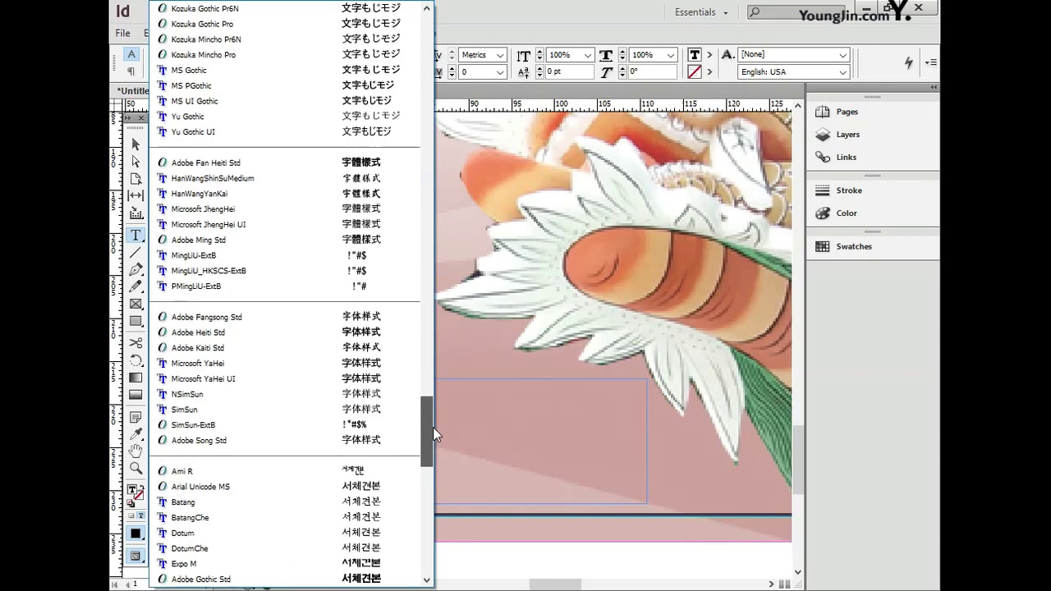
scroll(293, 197, down, 5)
click(201, 46)
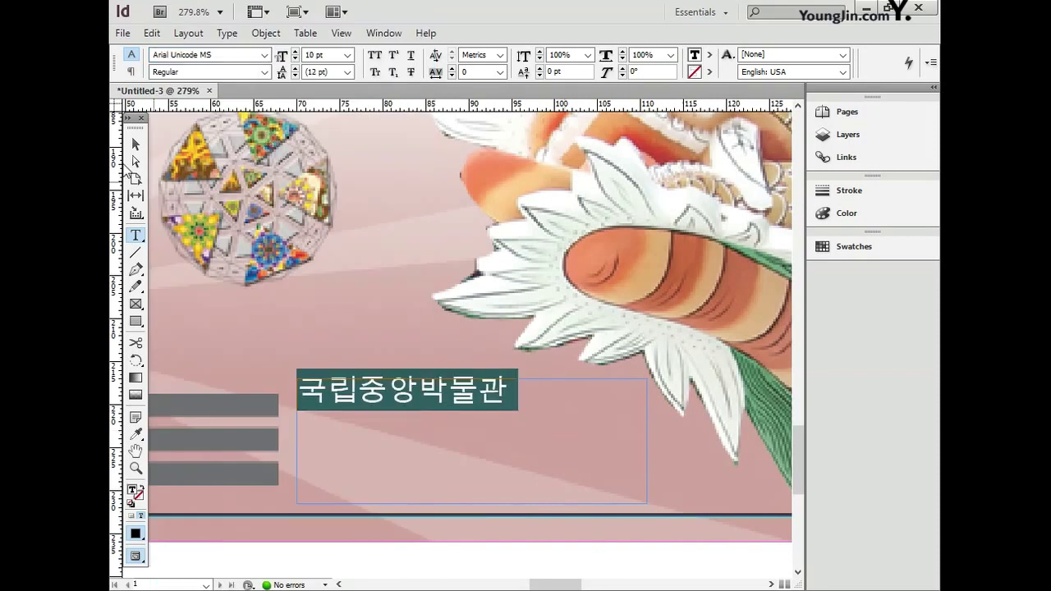
Step: Resize and reposition the 국립중앙박물관 text frame beside the gray bars and place the cursor in its text
key(Escape)
double_click(647, 503)
drag(452, 400, 676, 453)
double_click(514, 416)
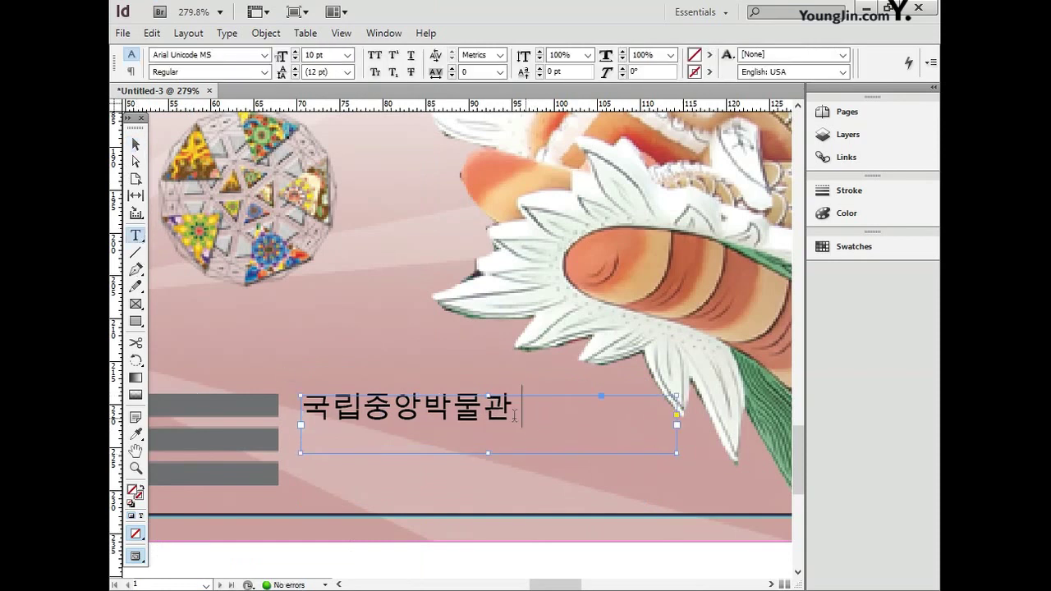
Step: Set the font size of all the 국립중앙박물관 text to 14 pt
key(ctrl+a)
click(347, 54)
click(340, 171)
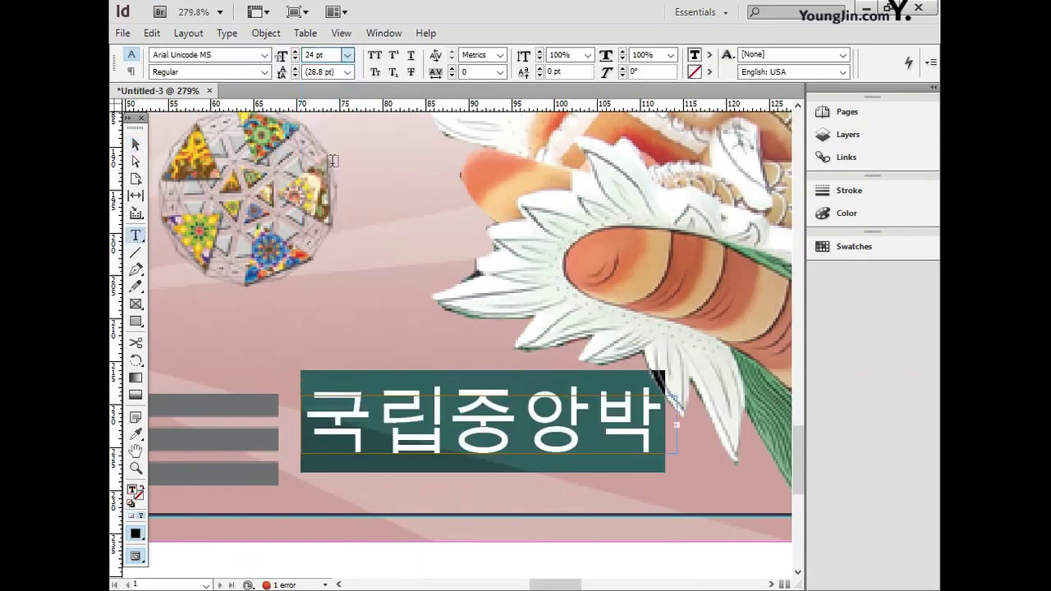
click(347, 54)
click(336, 147)
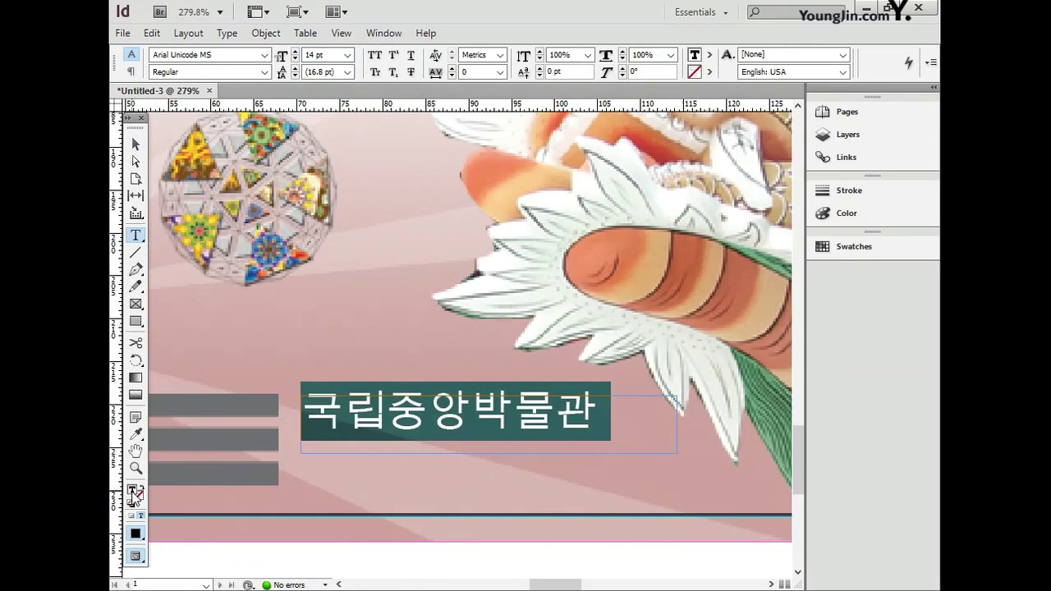
Step: Change the fill colour of the 국립중앙박물관 text to K 70% and deselect the text
double_click(133, 494)
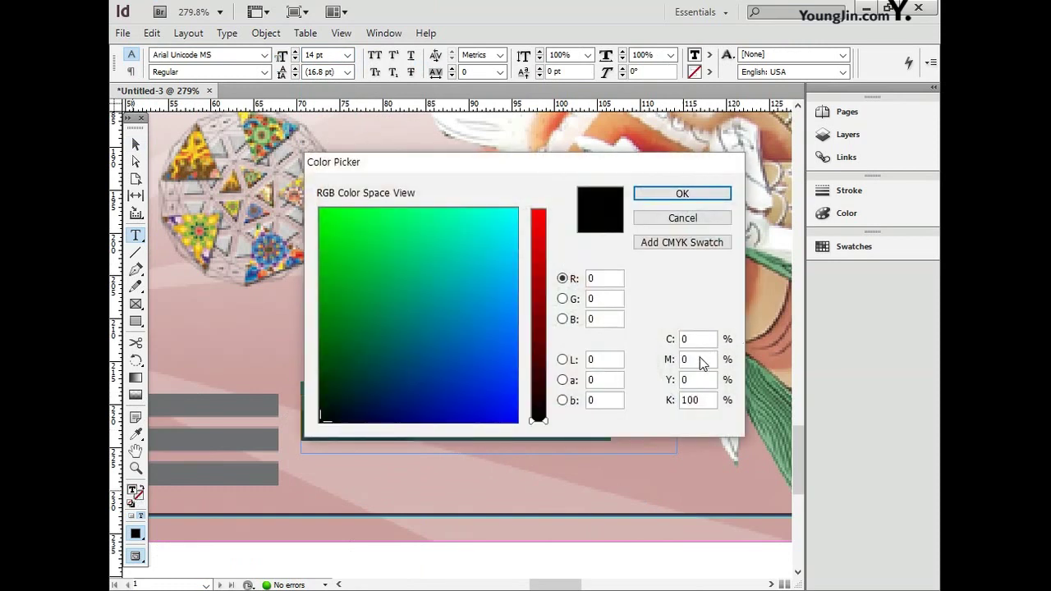
double_click(699, 400)
text(70)
click(688, 192)
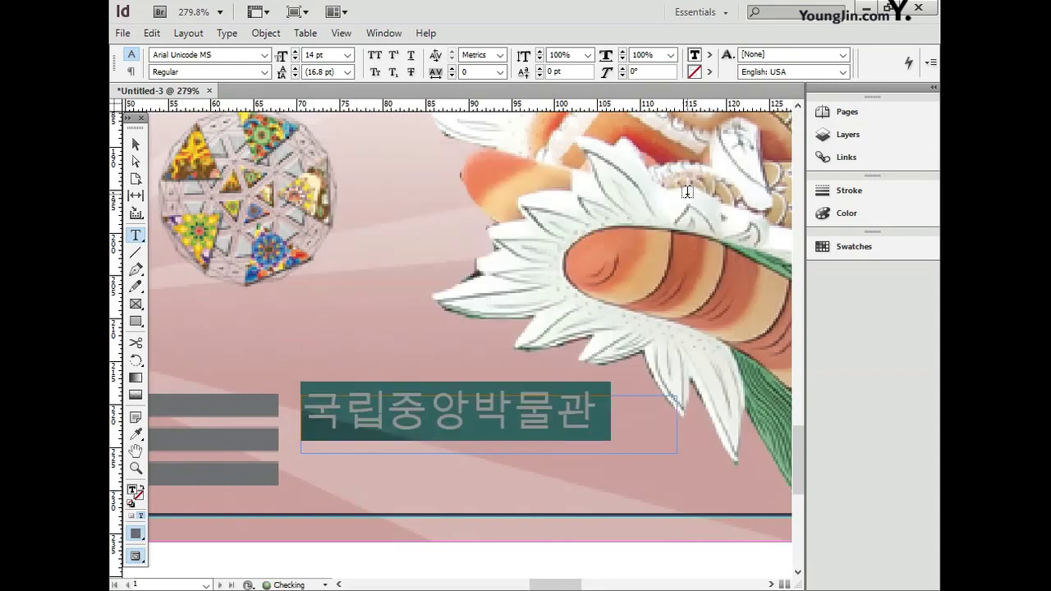
click(657, 422)
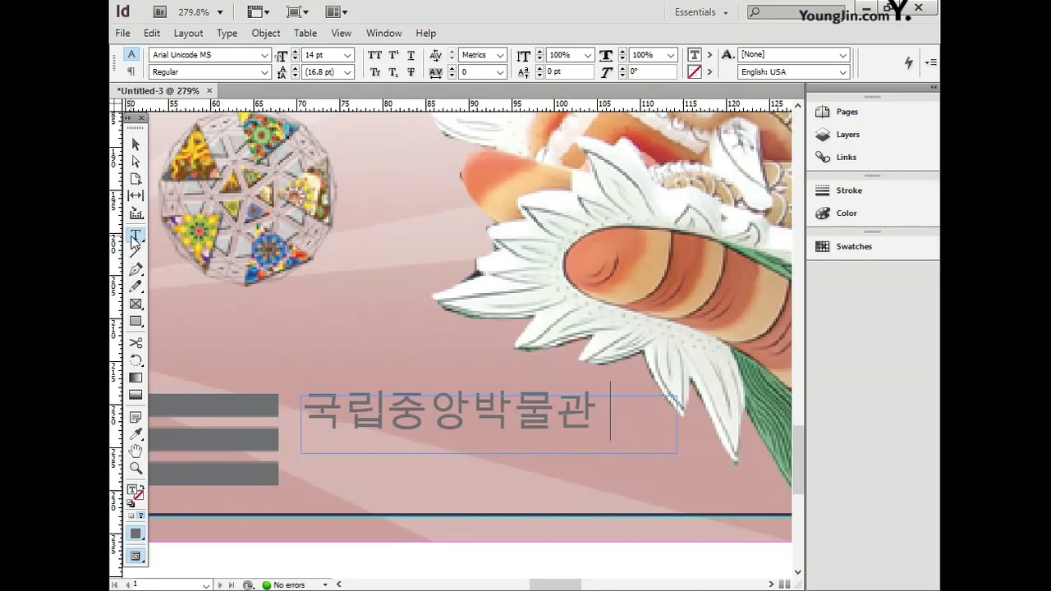
Step: Draw a text frame below the Korean museum name, about 43.7 × 4.6 mm, and enter NATIONAL MUSEUM OF KOREA
drag(292, 447, 666, 484)
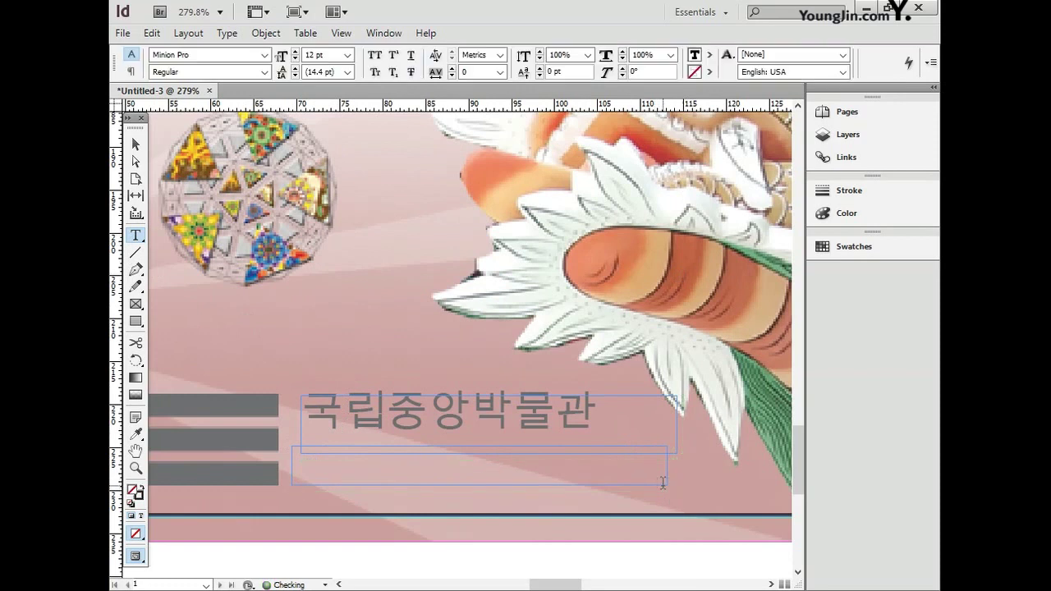
text(NA)
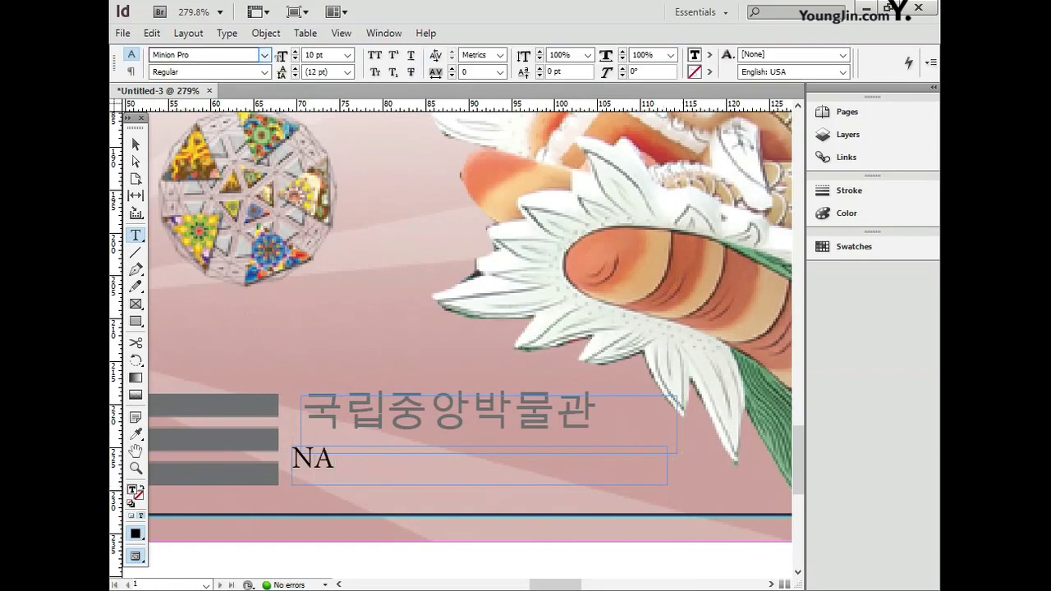
text(TIONAL MUSEUM OF)
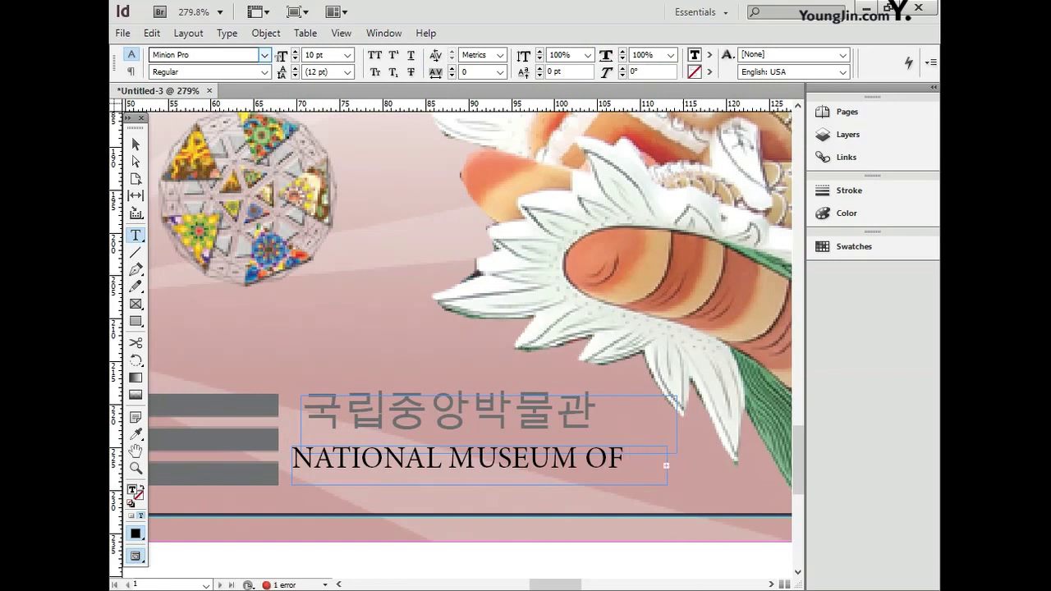
Step: Format the NATIONAL MUSEUM OF KOREA line in Arial at 8 pt
key(ctrl+a)
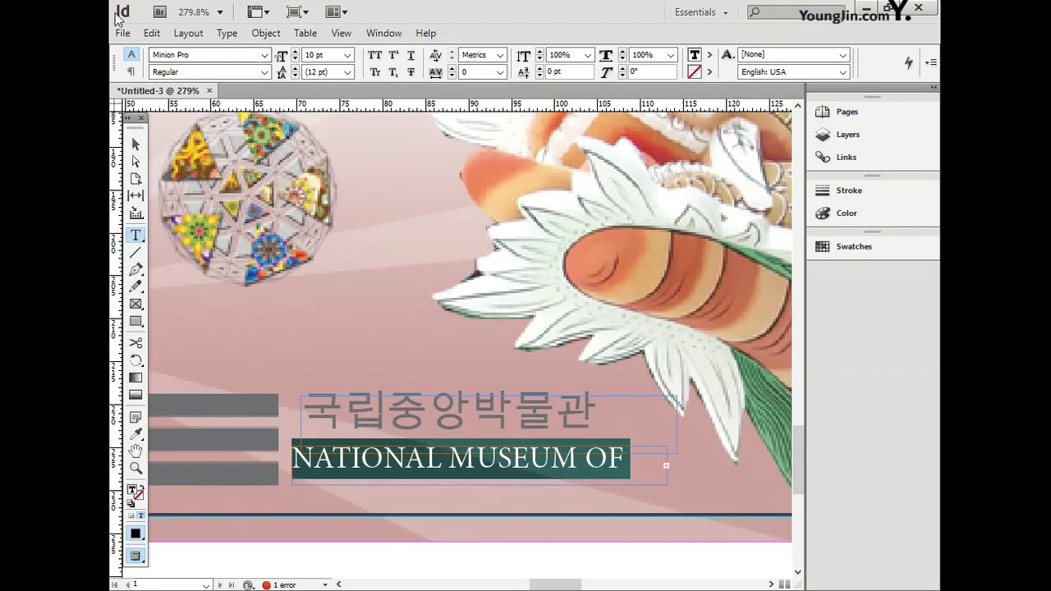
click(263, 54)
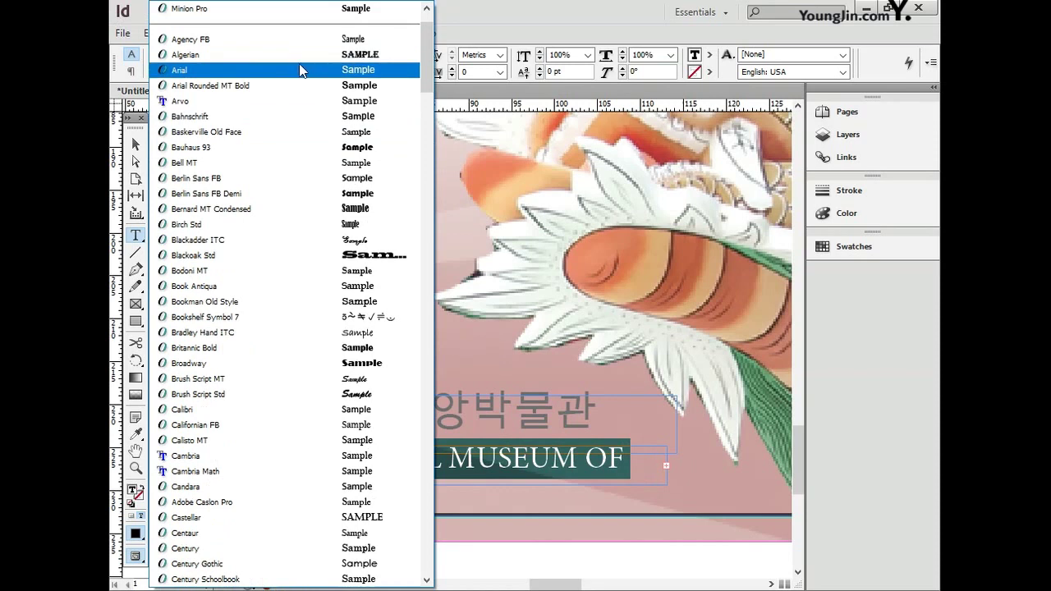
click(271, 70)
click(348, 54)
click(338, 101)
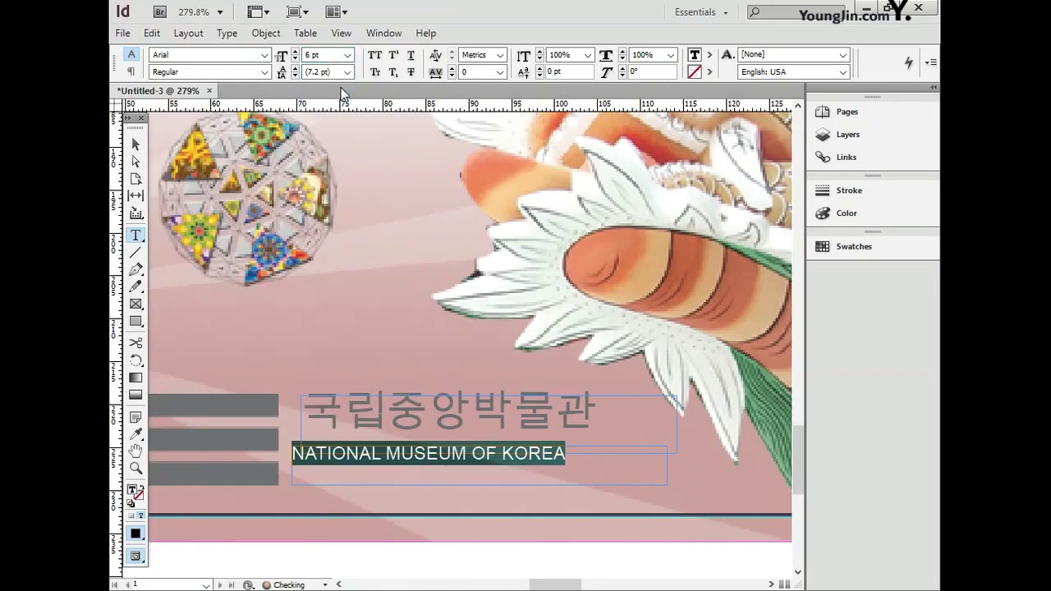
click(347, 54)
click(329, 102)
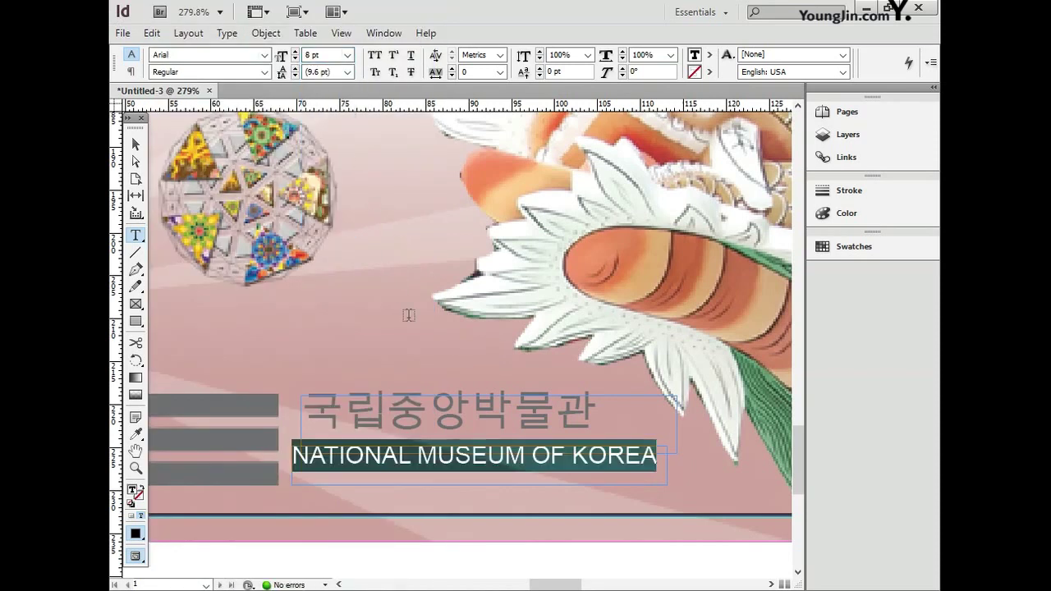
Step: Change the fill colour of the English museum name to K 70%
double_click(132, 490)
drag(711, 401, 648, 399)
text(70)
click(680, 193)
Step: Move the English museum name slightly down and right, and nudge the Korean name down six steps to align them with the bars
click(136, 146)
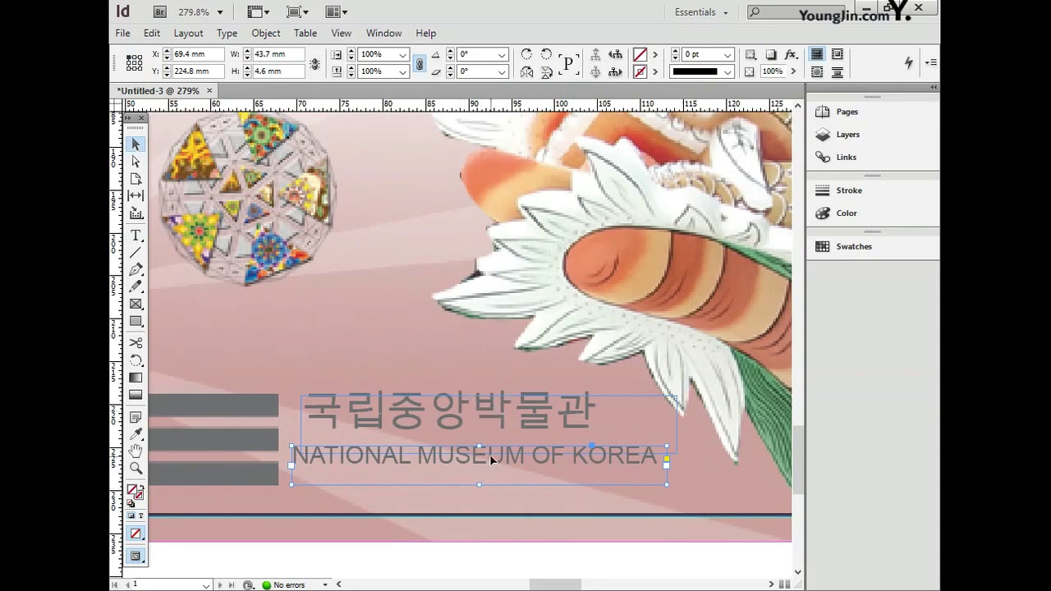
drag(489, 456, 498, 469)
click(527, 404)
key(Down)
key(Down)
key(Down)
key(Down)
key(Down)
key(Down)
click(547, 397)
Step: Draw a text frame about 5 × 3.5 mm beside the vertical trim mark at the poster's bottom-left corner and enter 01
double_click(135, 450)
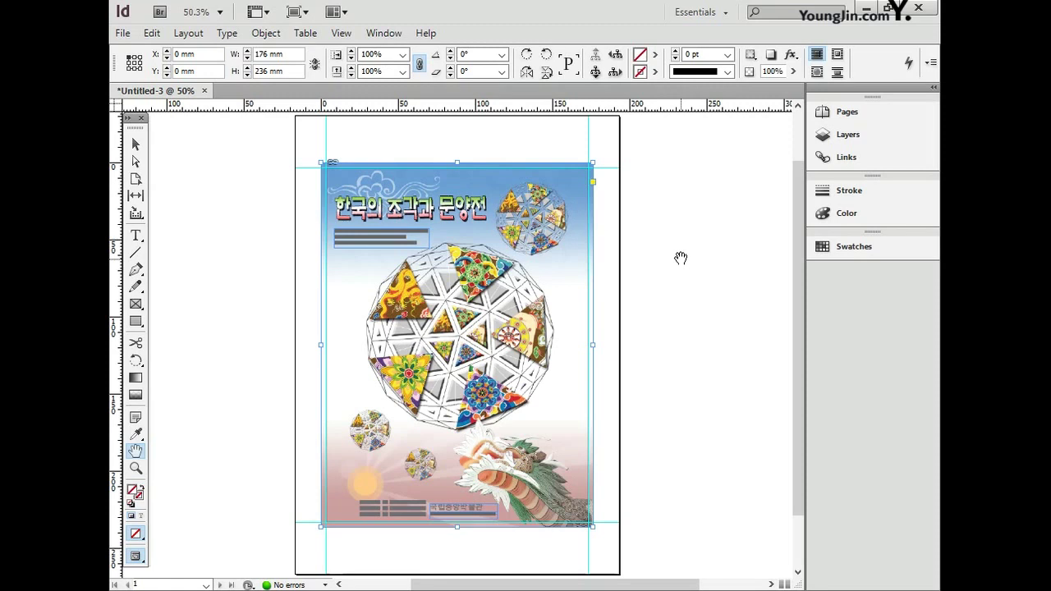
click(136, 467)
drag(312, 508, 345, 540)
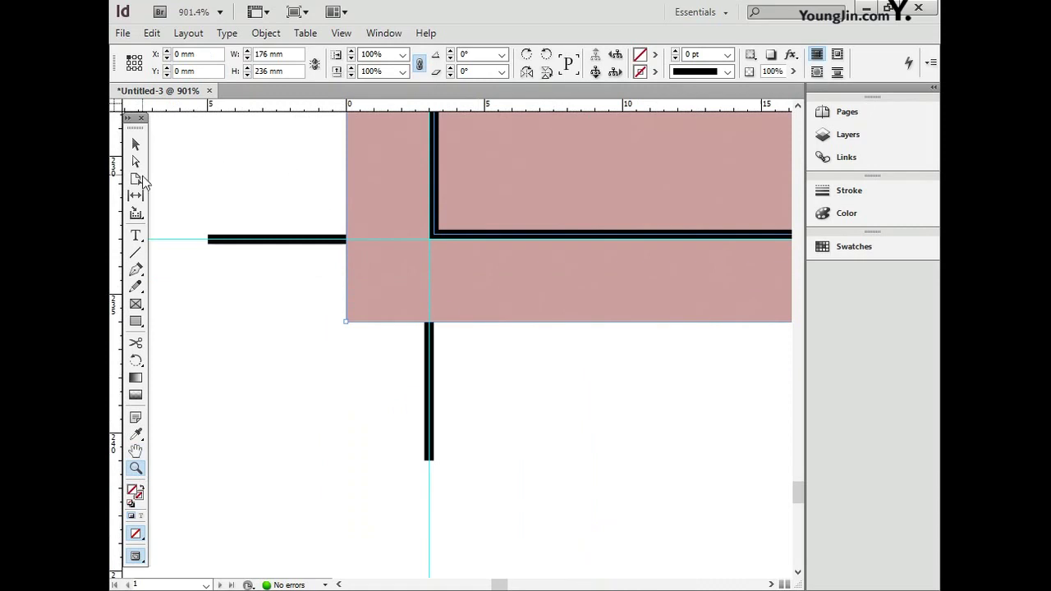
click(136, 237)
drag(452, 359, 589, 453)
text(01)
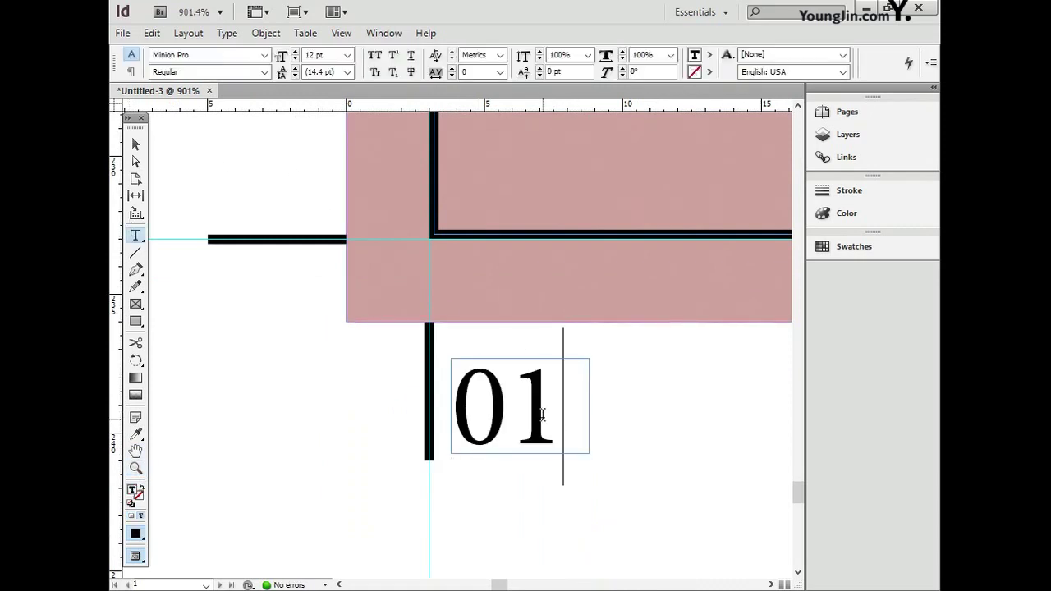
Step: Format the number 01 beside the trim mark in Dotum at 10 pt
drag(567, 393, 456, 397)
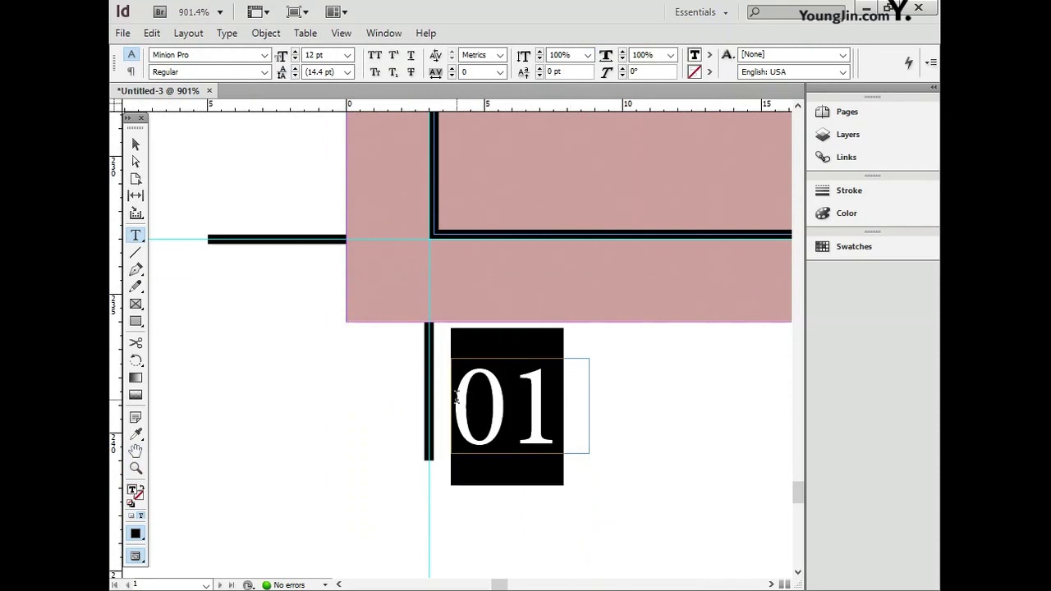
click(263, 54)
drag(426, 46, 450, 462)
click(188, 332)
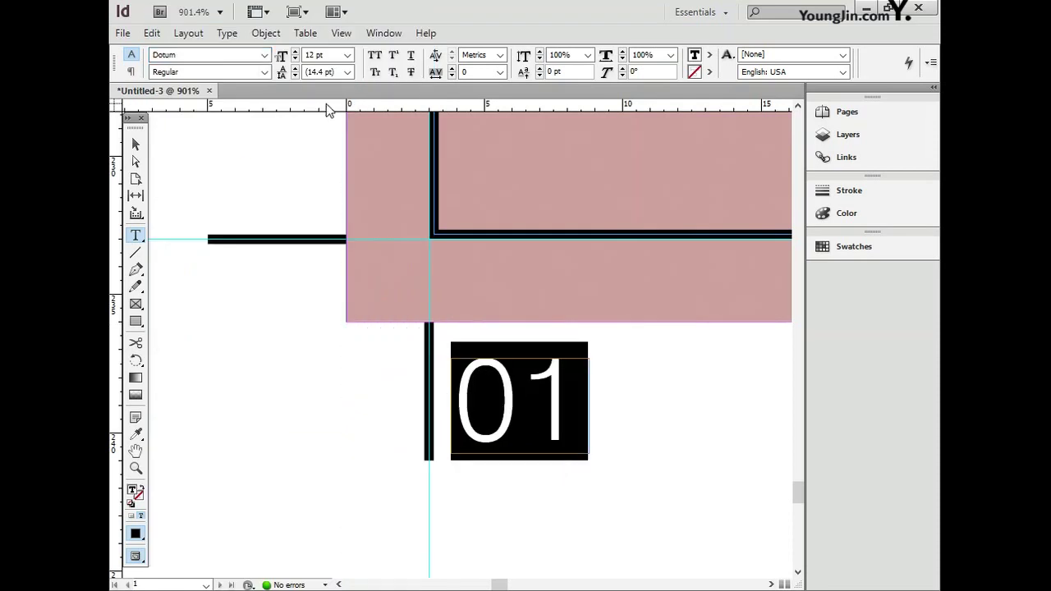
click(280, 57)
text(10)
key(Return)
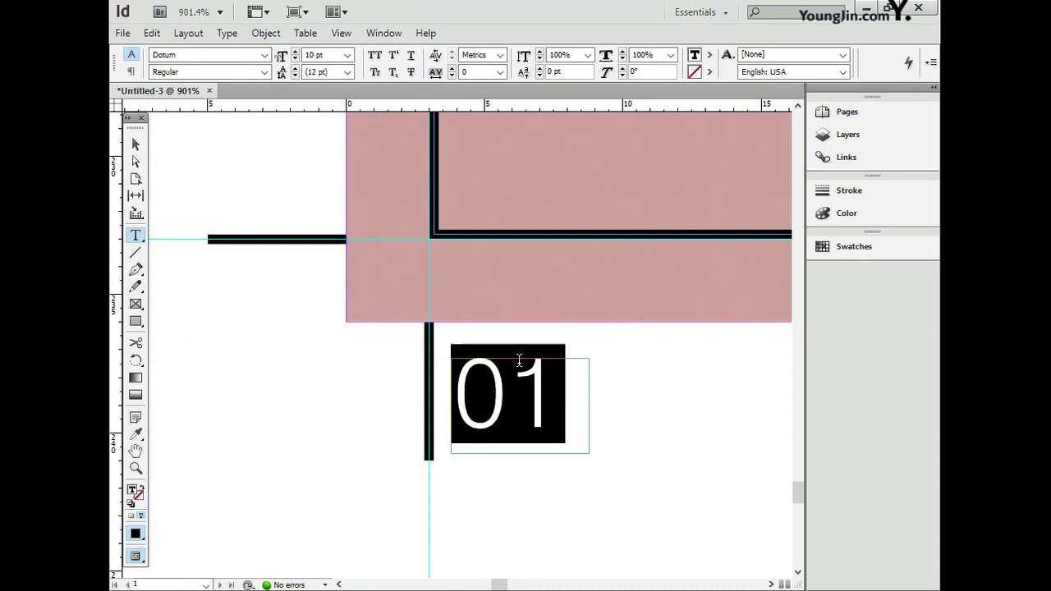
Step: Move the 01 text frame slightly down beside the trim mark and deselect it
click(137, 146)
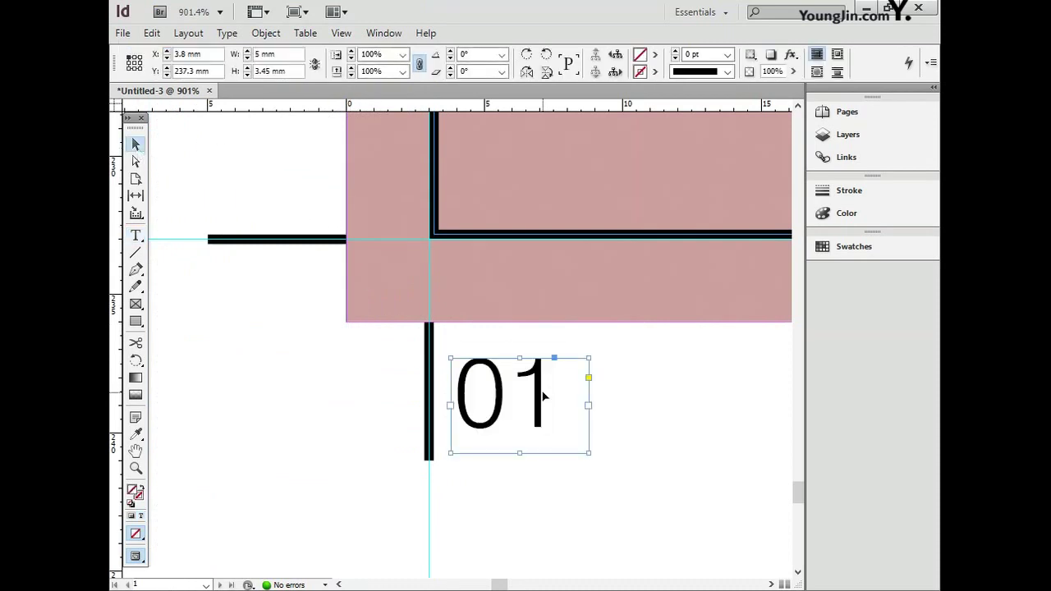
drag(542, 396, 546, 425)
click(645, 409)
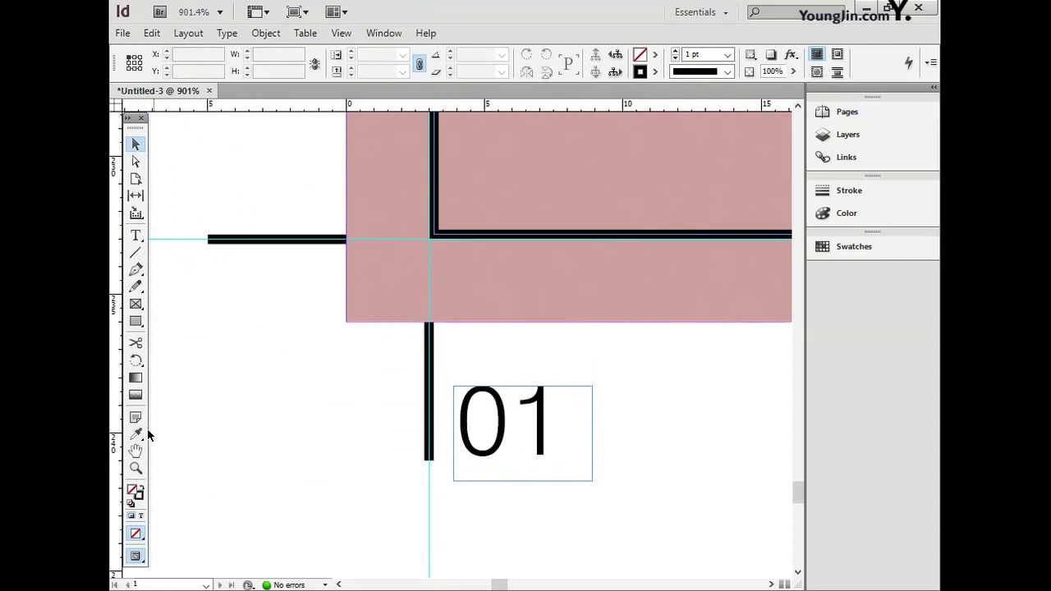
Step: Save the document under the name 01 as an InDesign CS6 document in the 작업 folder
double_click(136, 451)
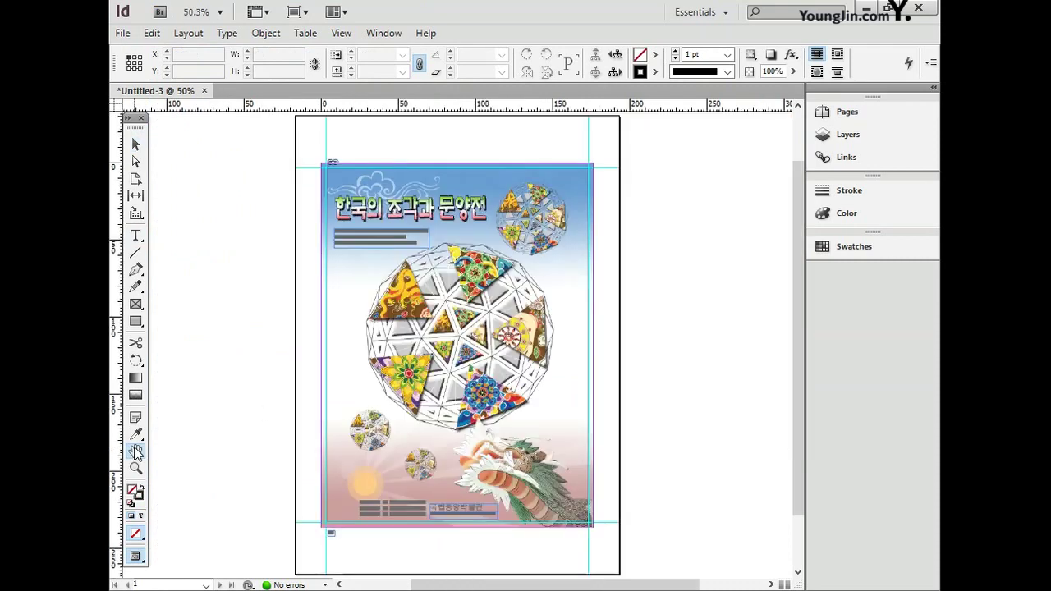
click(123, 34)
click(176, 164)
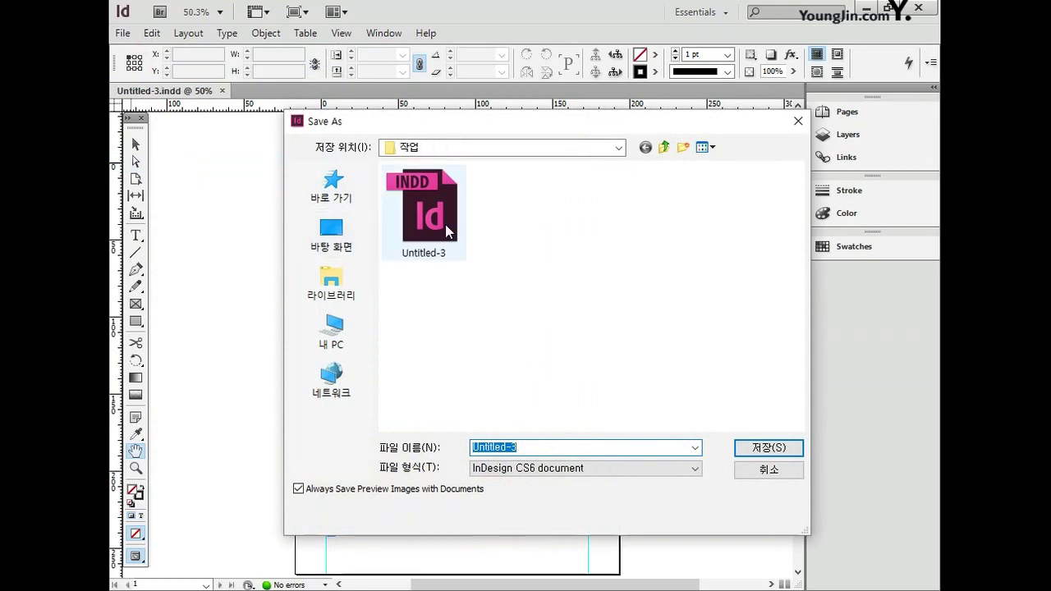
text(01)
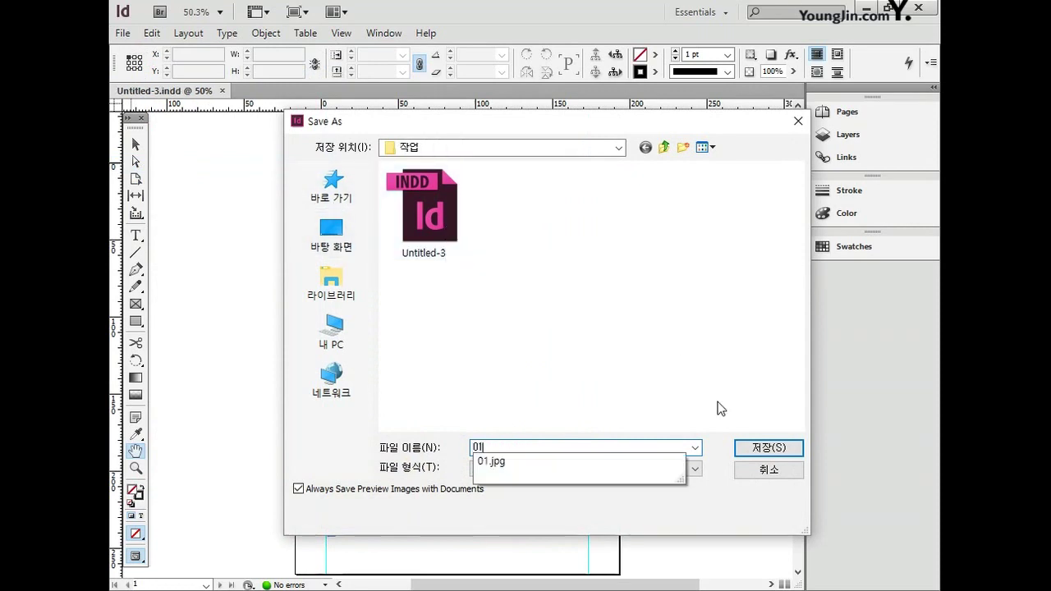
key(Return)
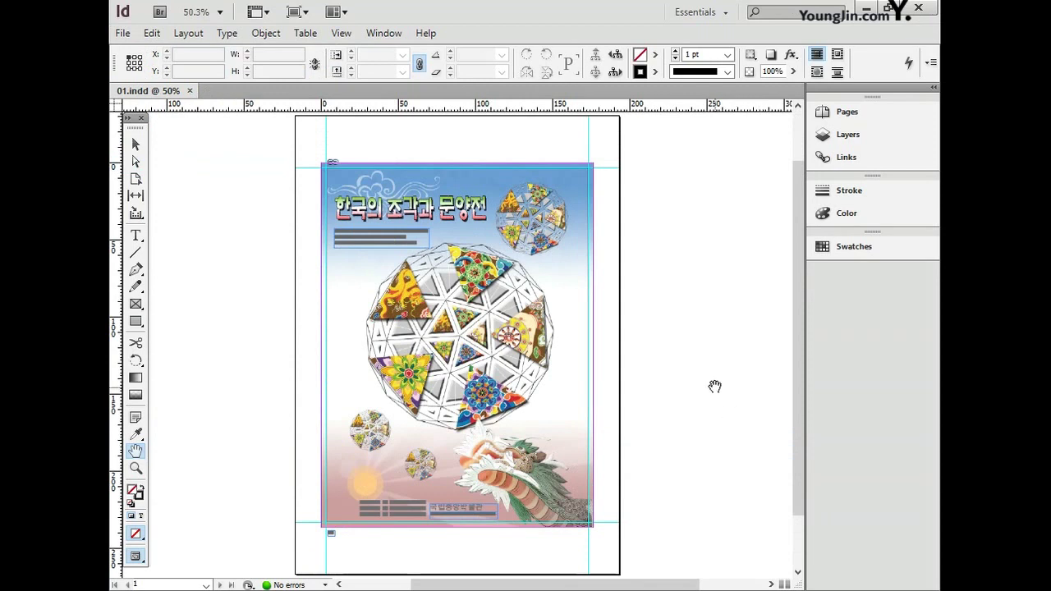